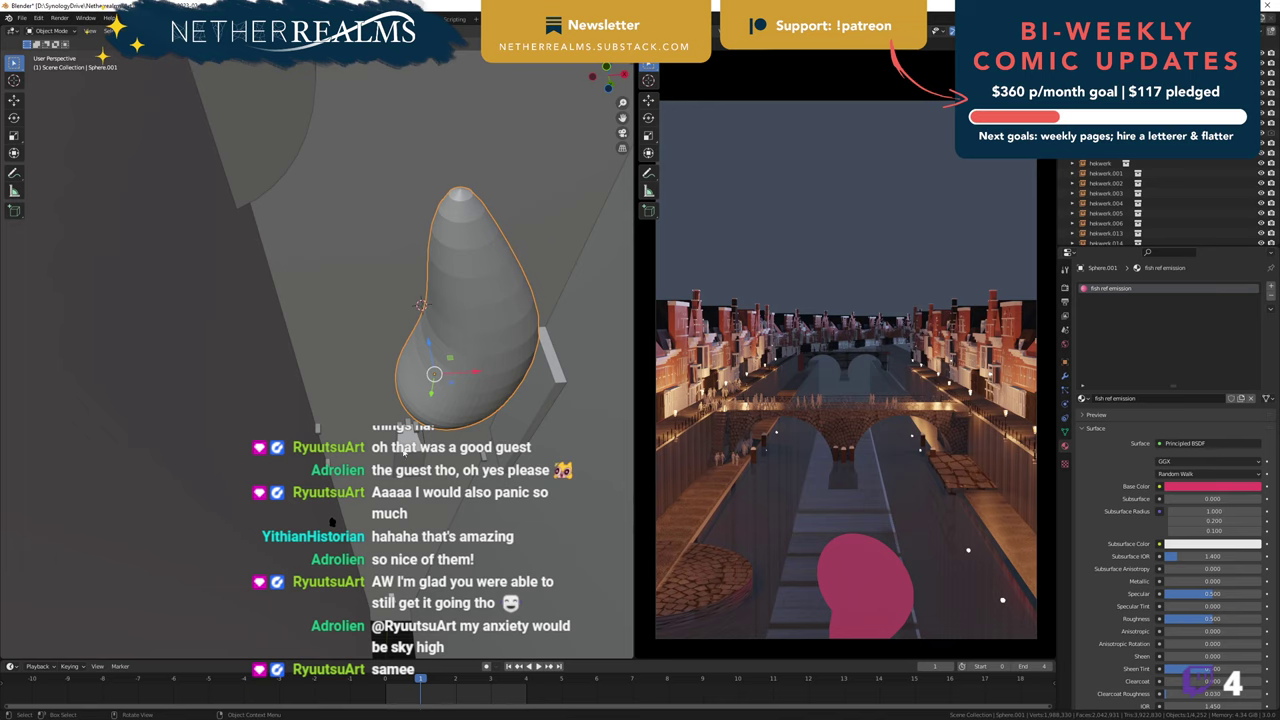
- Extrude the bottom face of the bridge's central pillar about 2.8 m straight down along Z and save the file
click(407, 450)
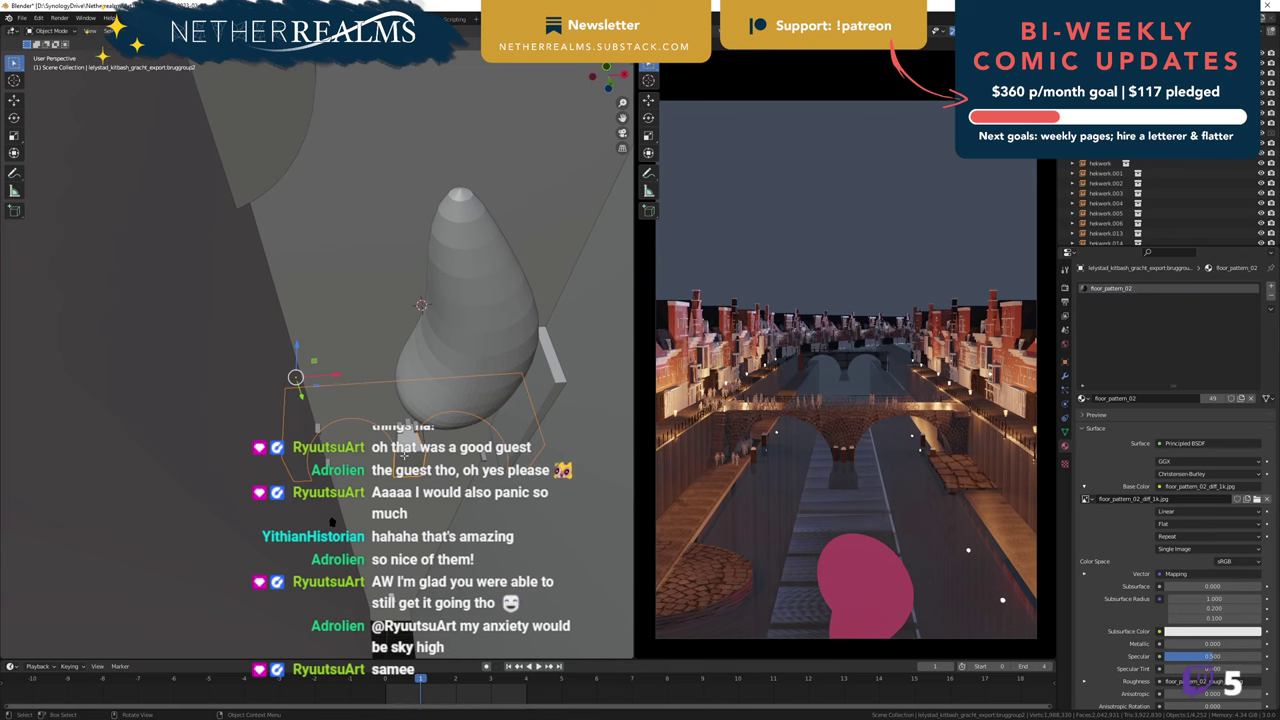
key(Tab)
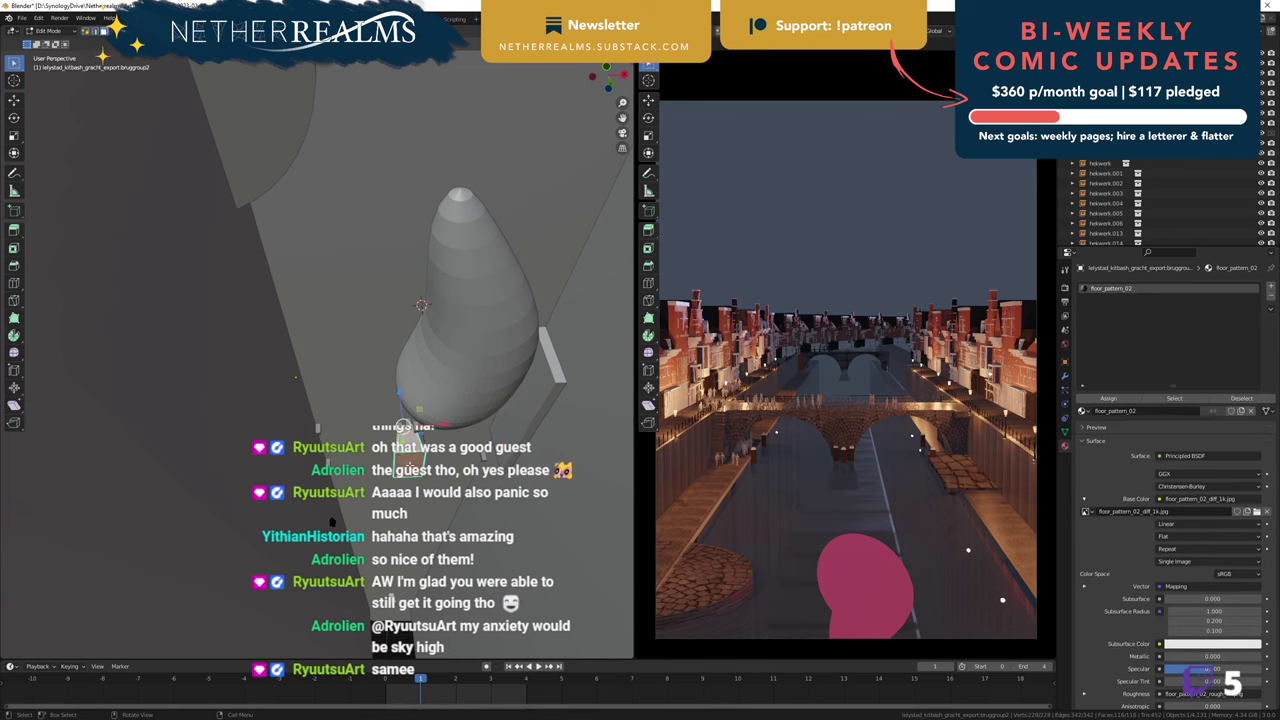
click(409, 465)
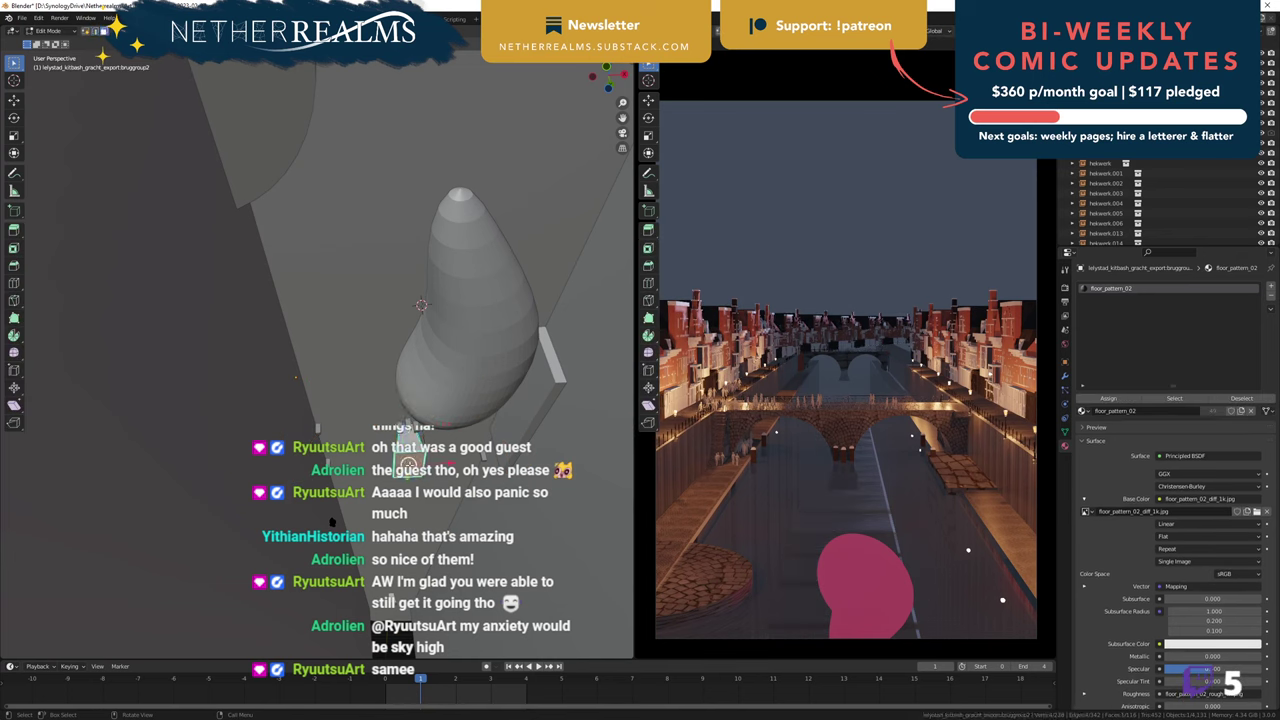
key(e)
right_click(465, 460)
key(g)
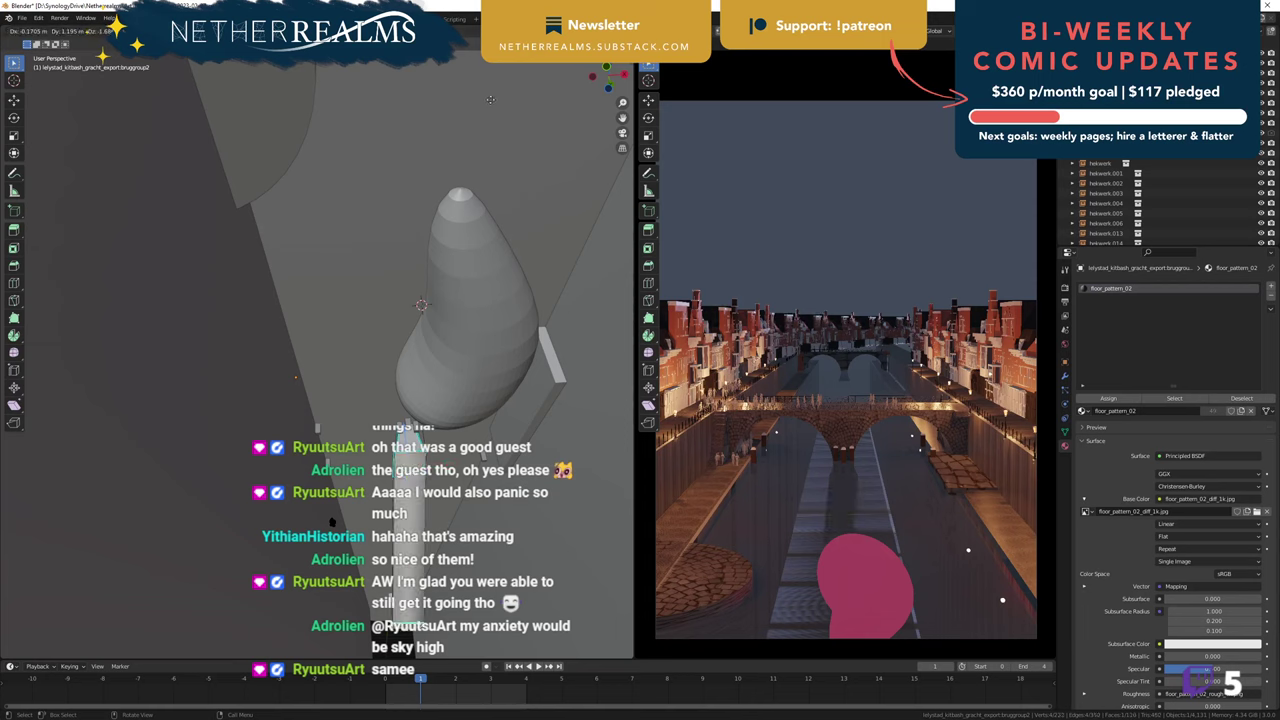
key(z)
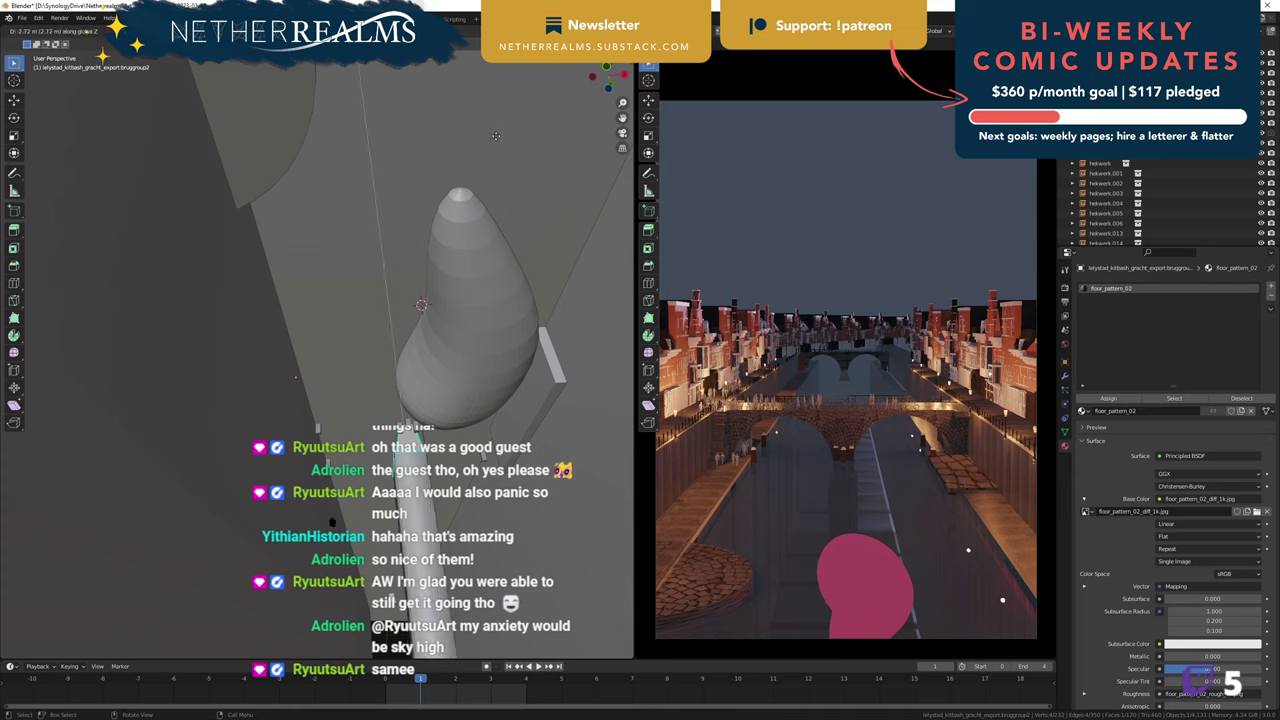
click(496, 135)
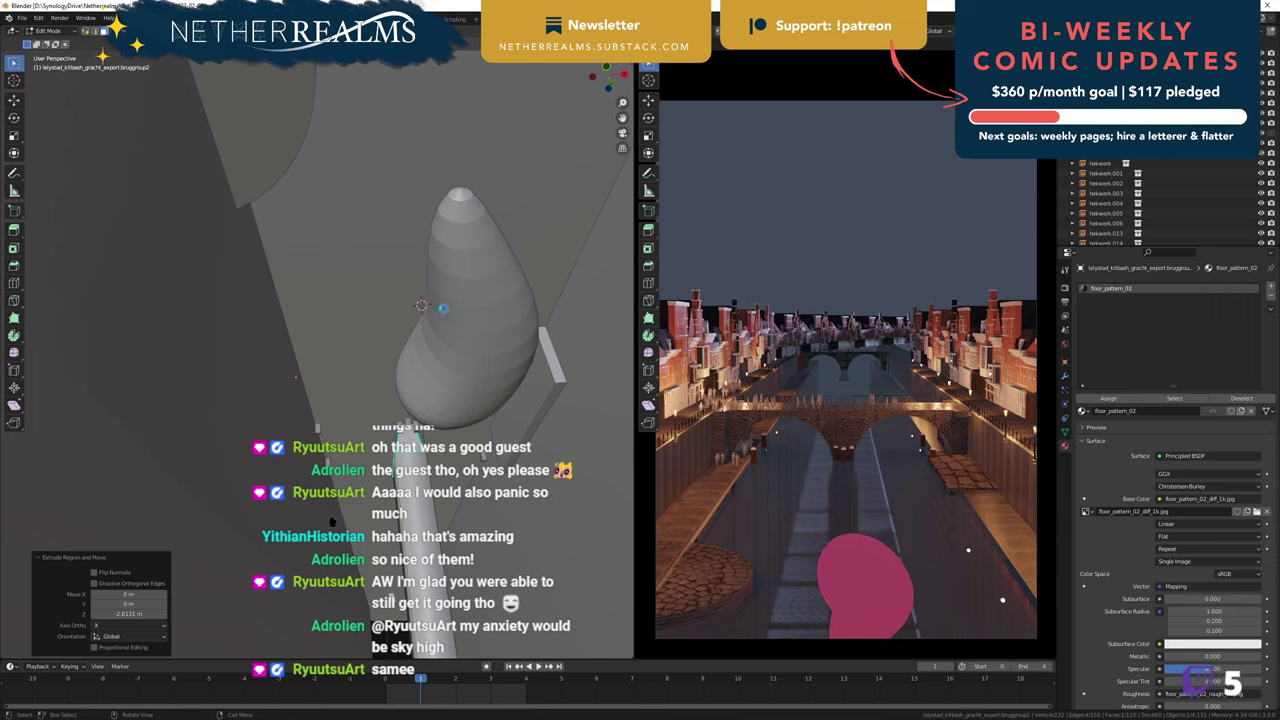
key(Tab)
key(ctrl+s)
key(b)
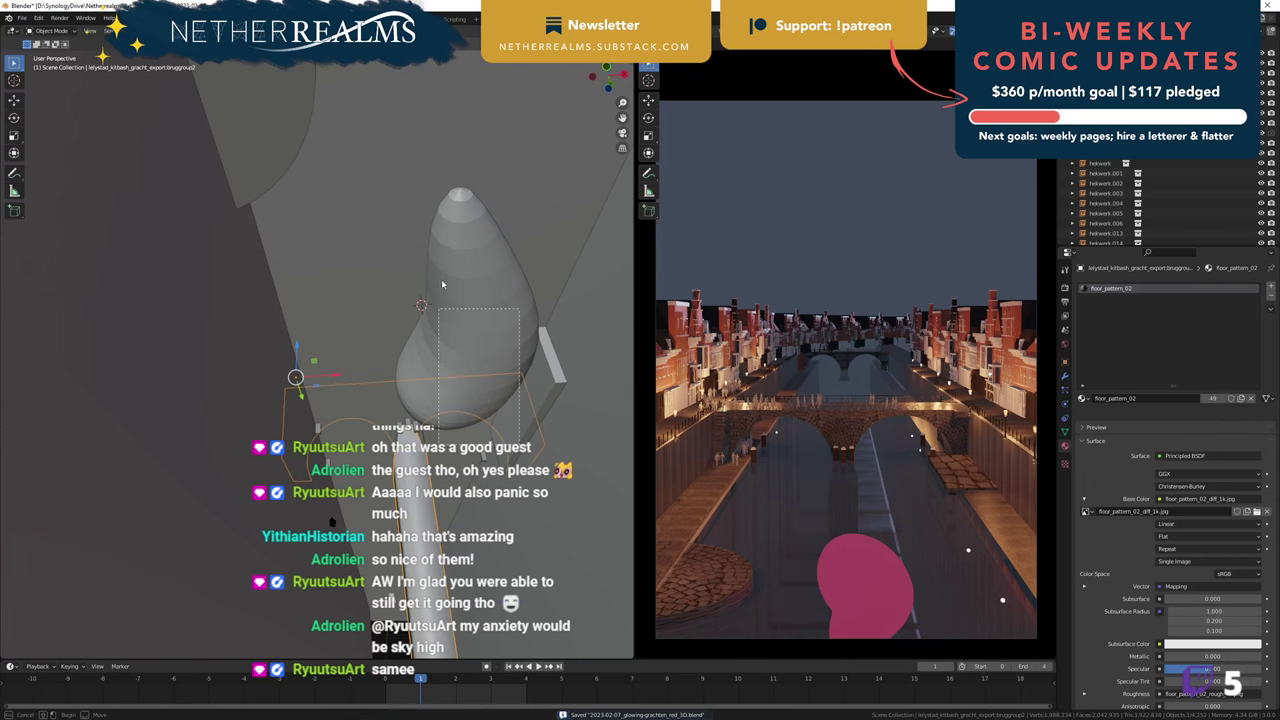
drag(440, 263, 446, 272)
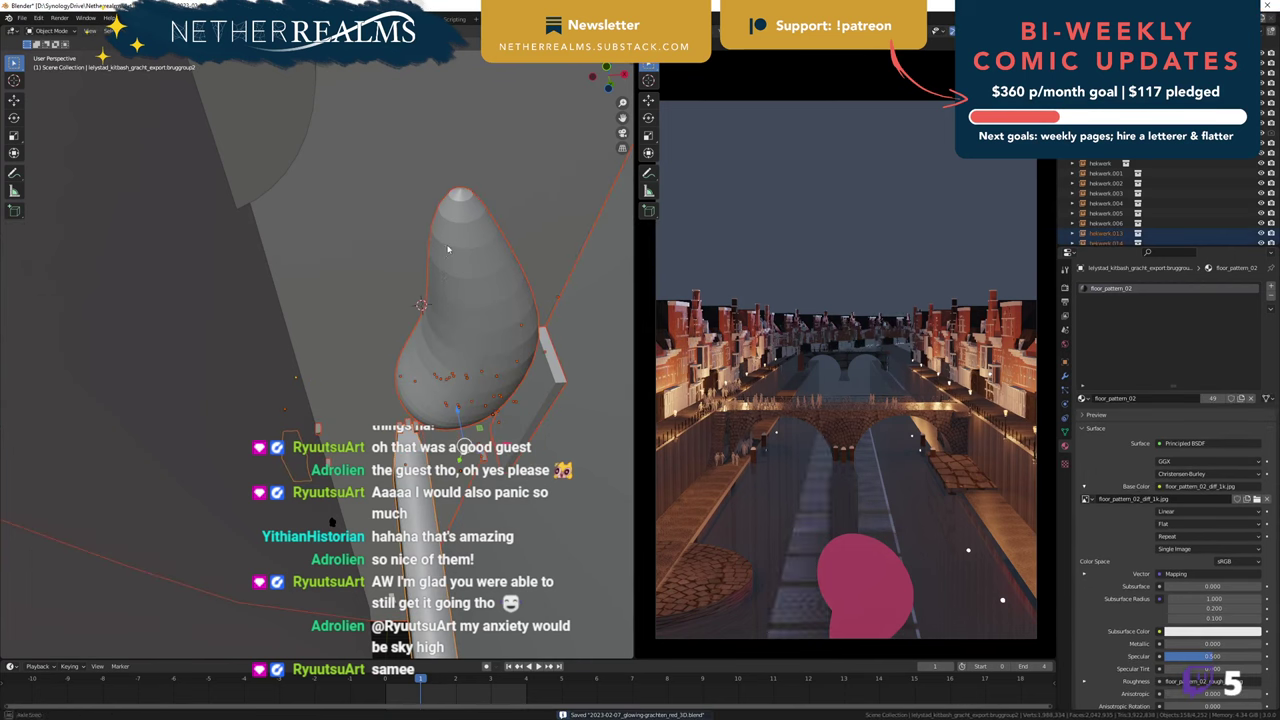
middle_drag(453, 272, 438, 346)
key(KP_Decimal)
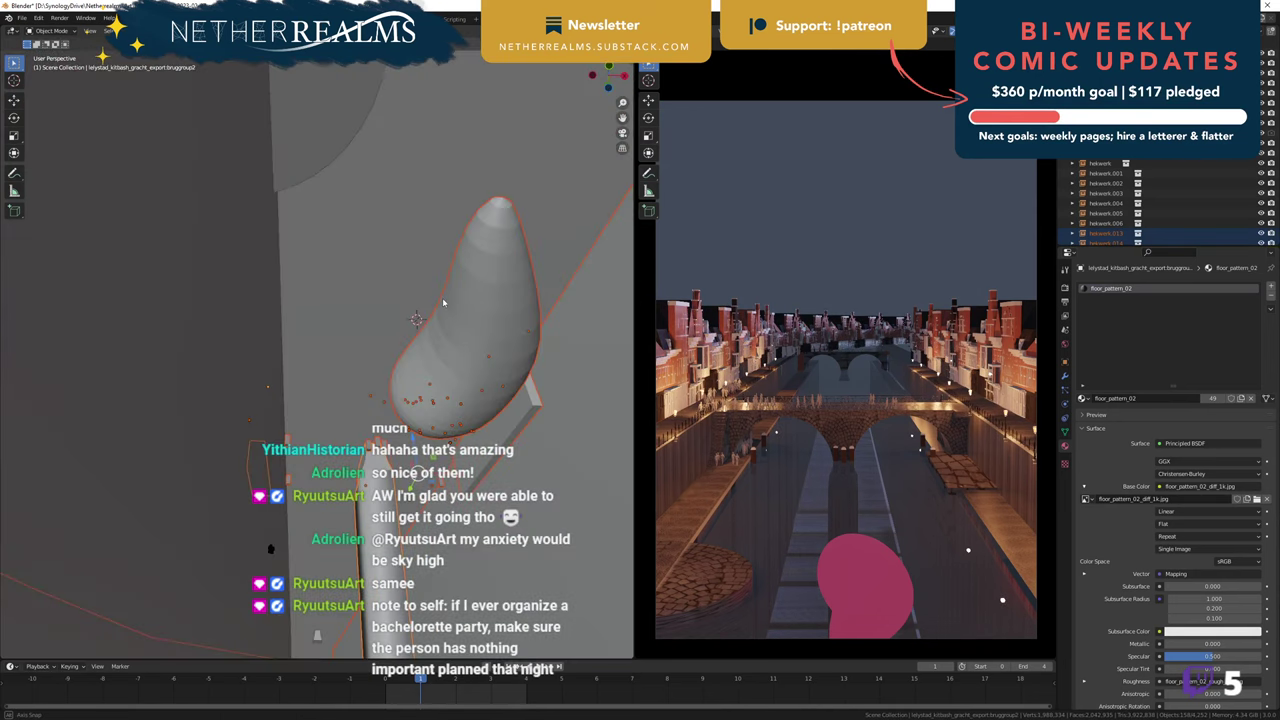
middle_drag(444, 302, 446, 306)
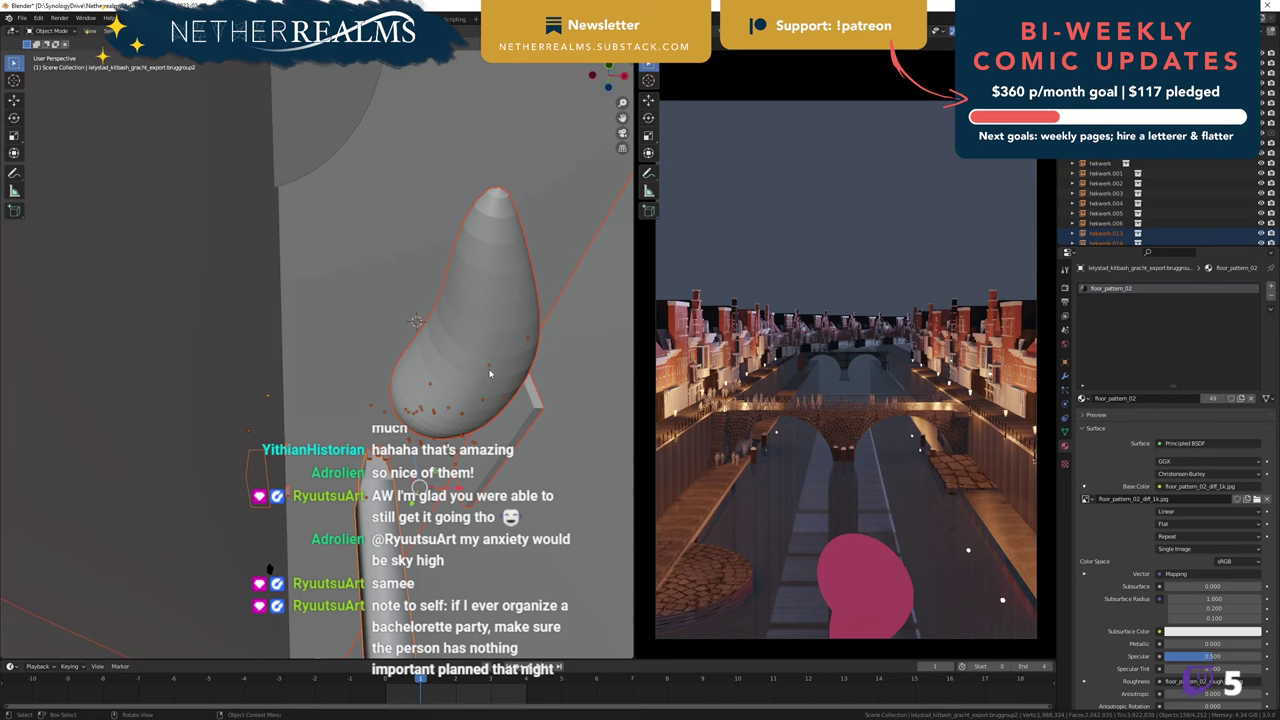
- Move the pink fish stand-in about 1.28 m along the Y axis, farther up the canal, and save the file
click(493, 384)
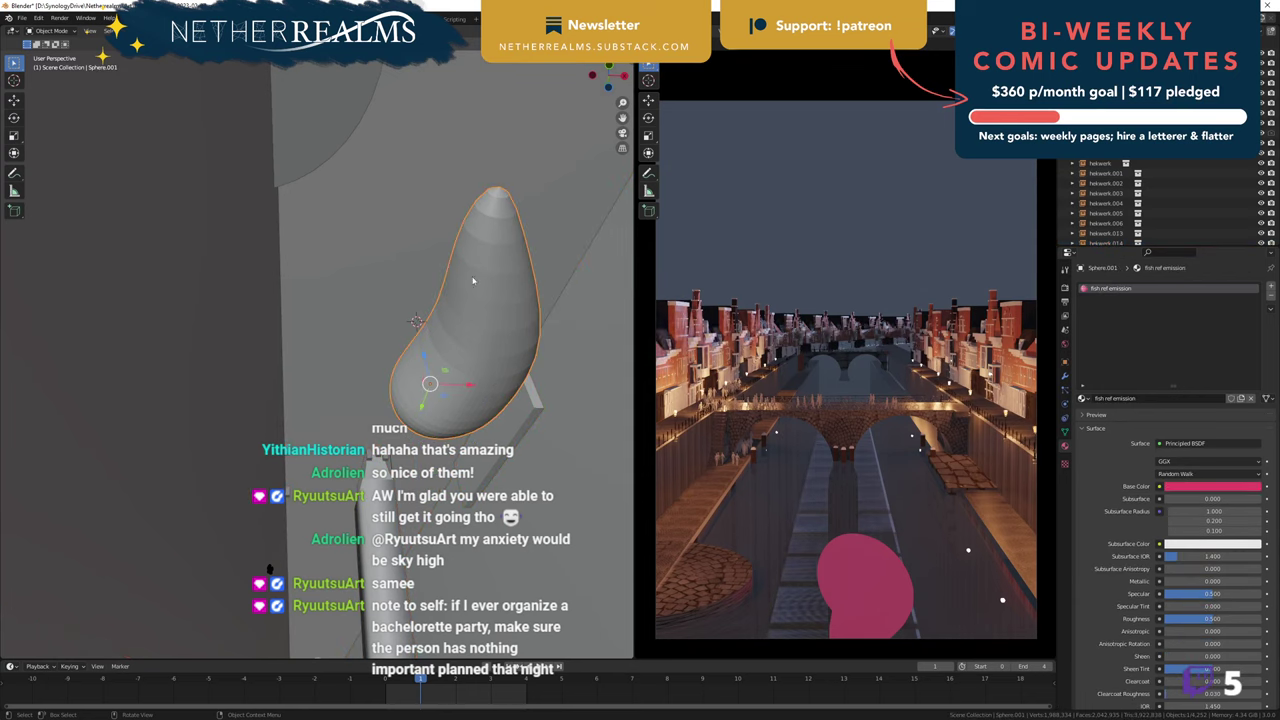
middle_drag(457, 359, 430, 492)
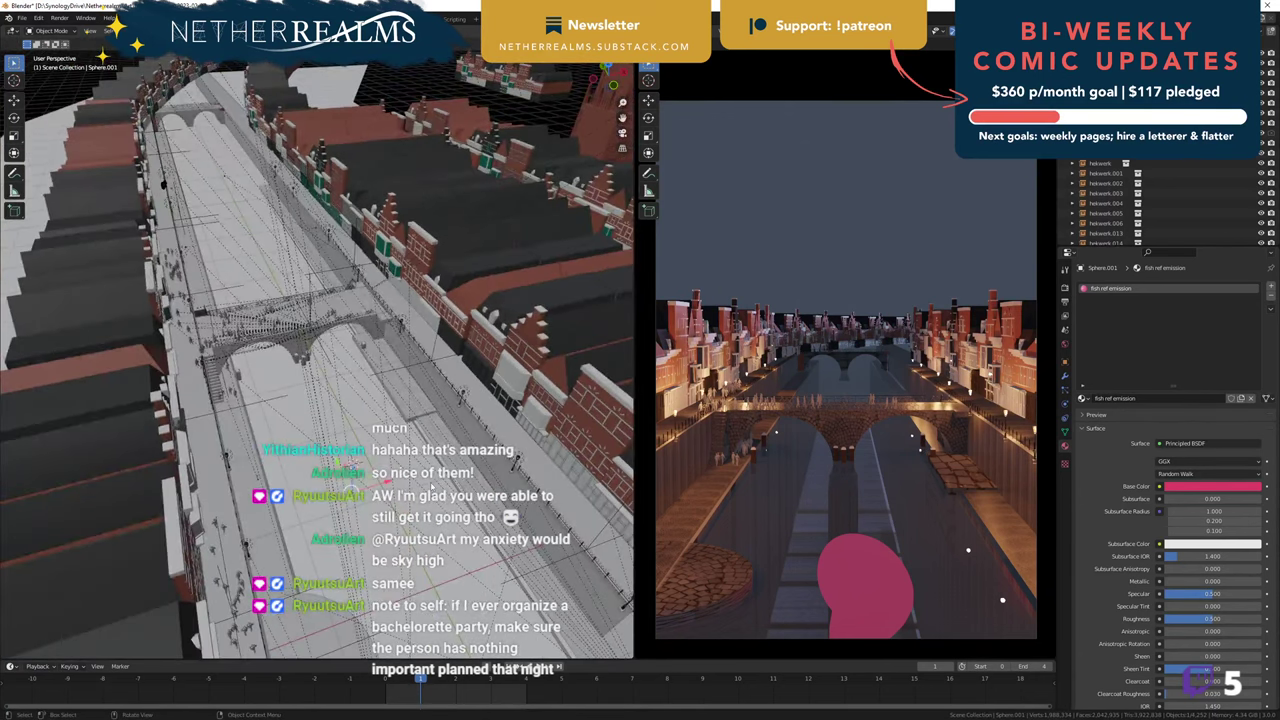
key(g)
key(x)
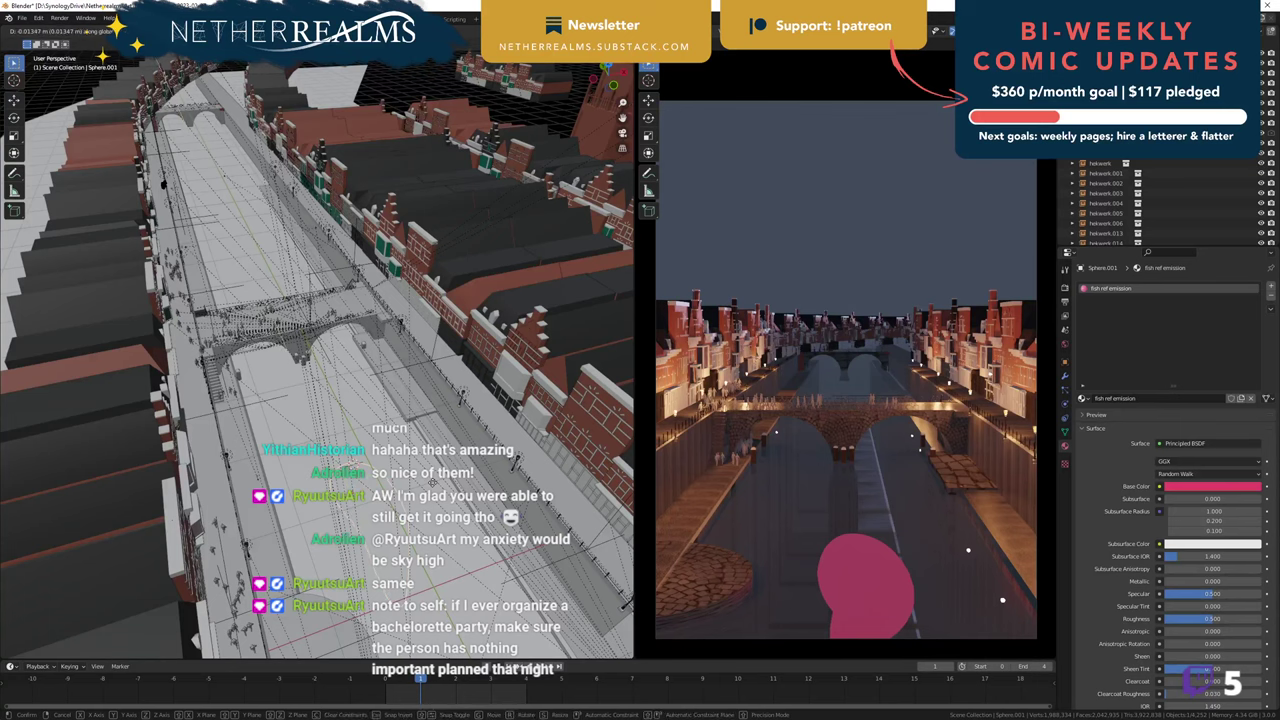
mouse_move(437, 450)
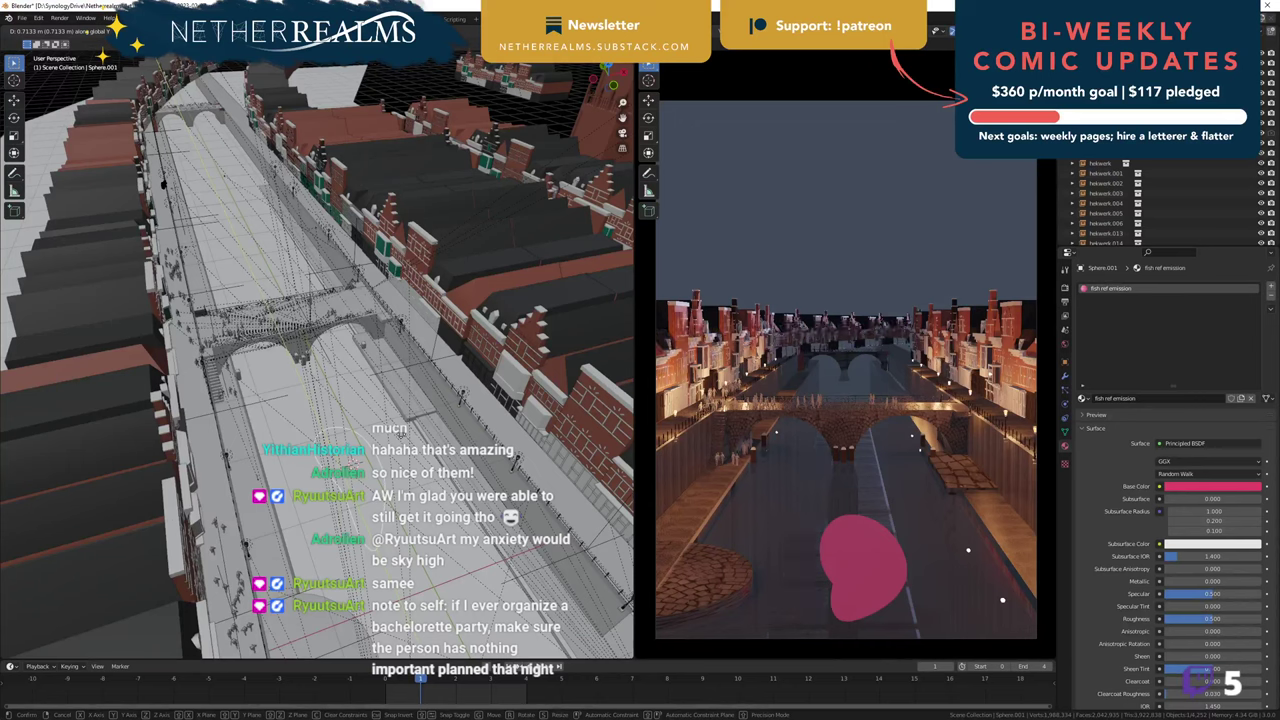
mouse_move(395, 421)
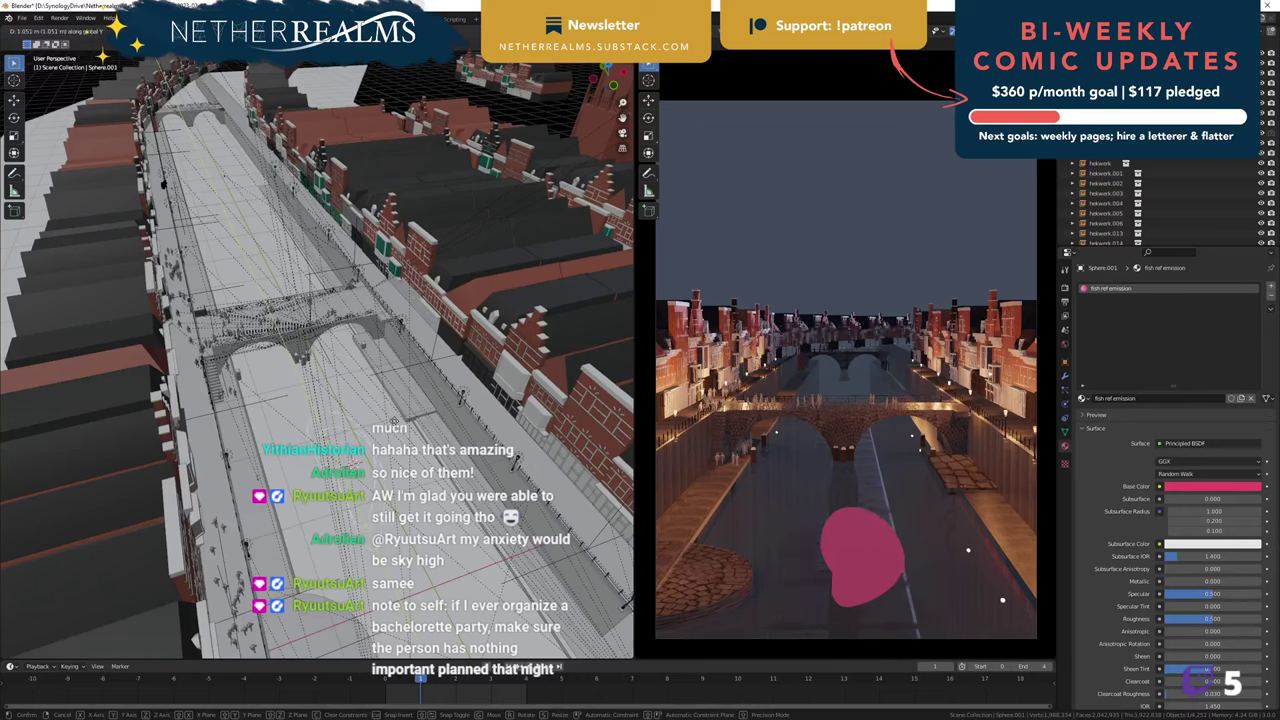
click(395, 419)
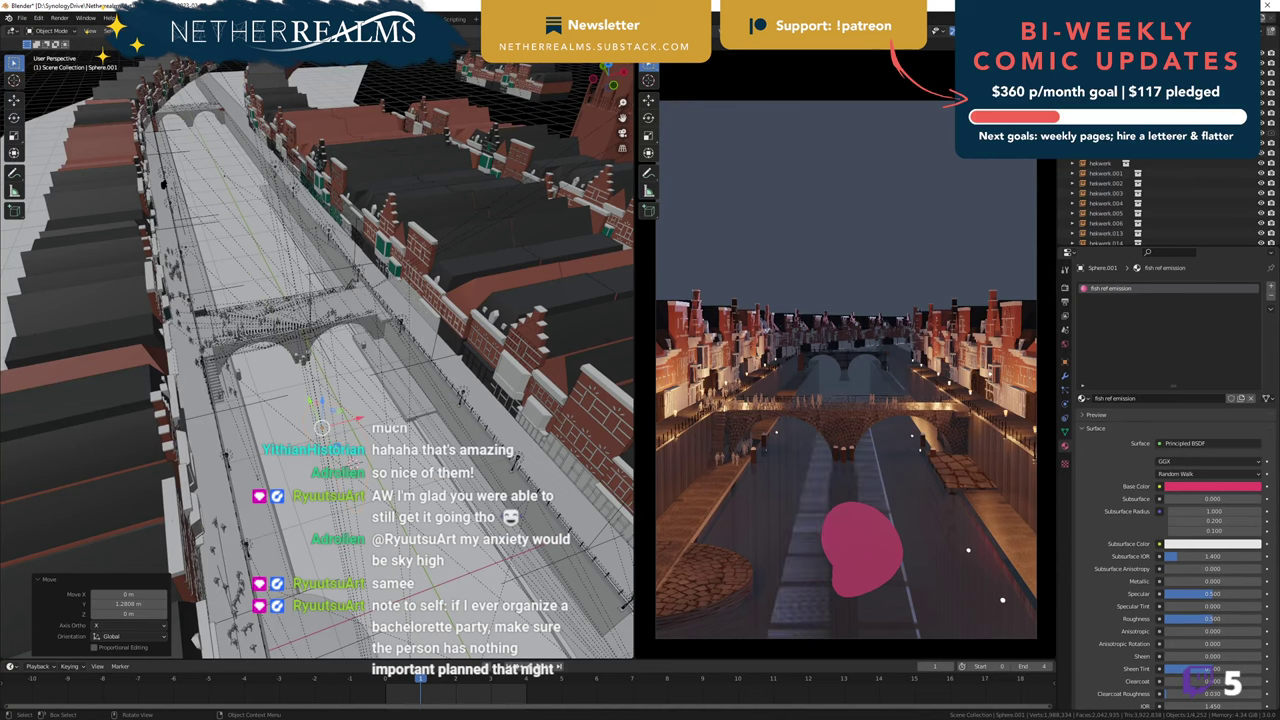
key(ctrl+s)
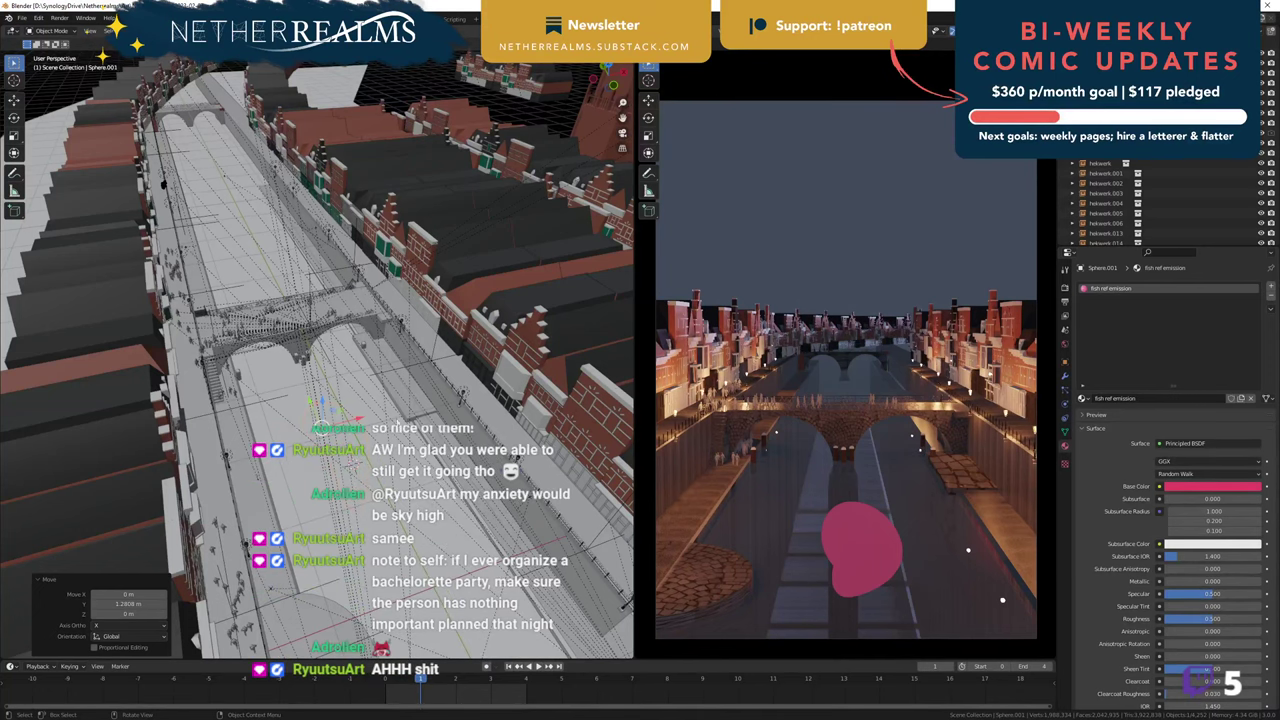
middle_drag(417, 498, 375, 460)
scroll(395, 460, up, 12)
scroll(375, 460, down, 12)
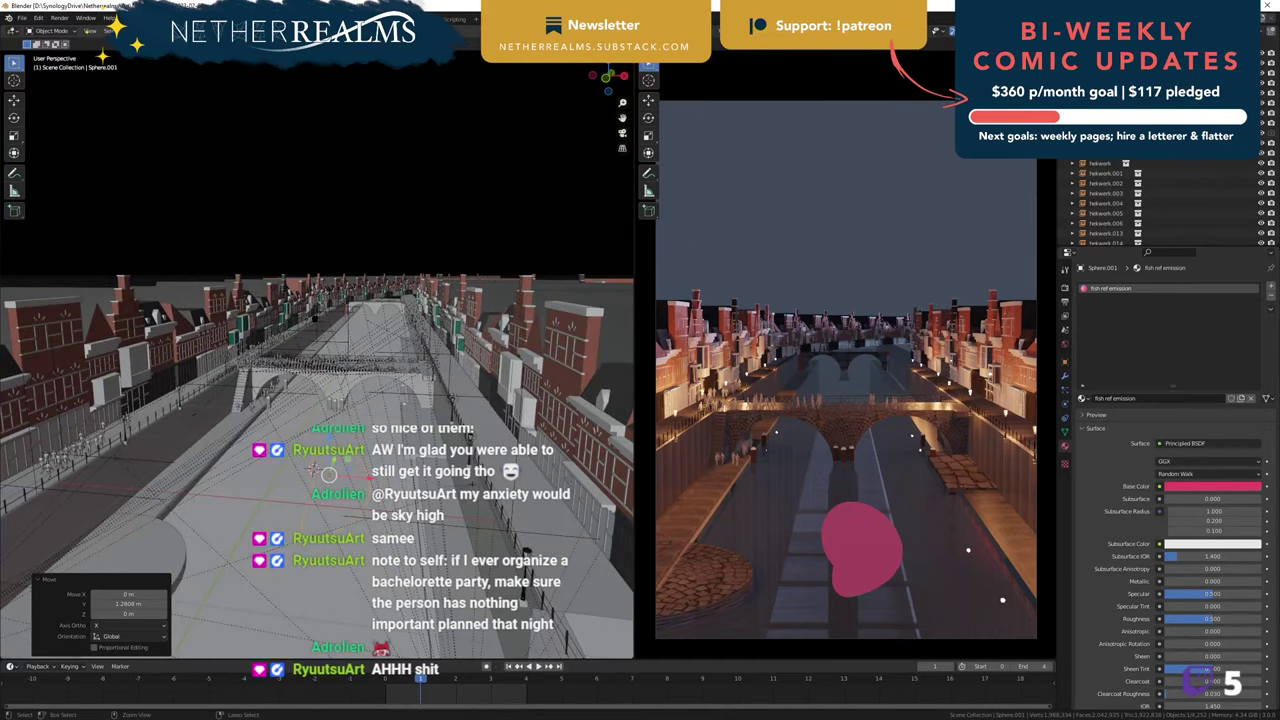
key(ctrl+s)
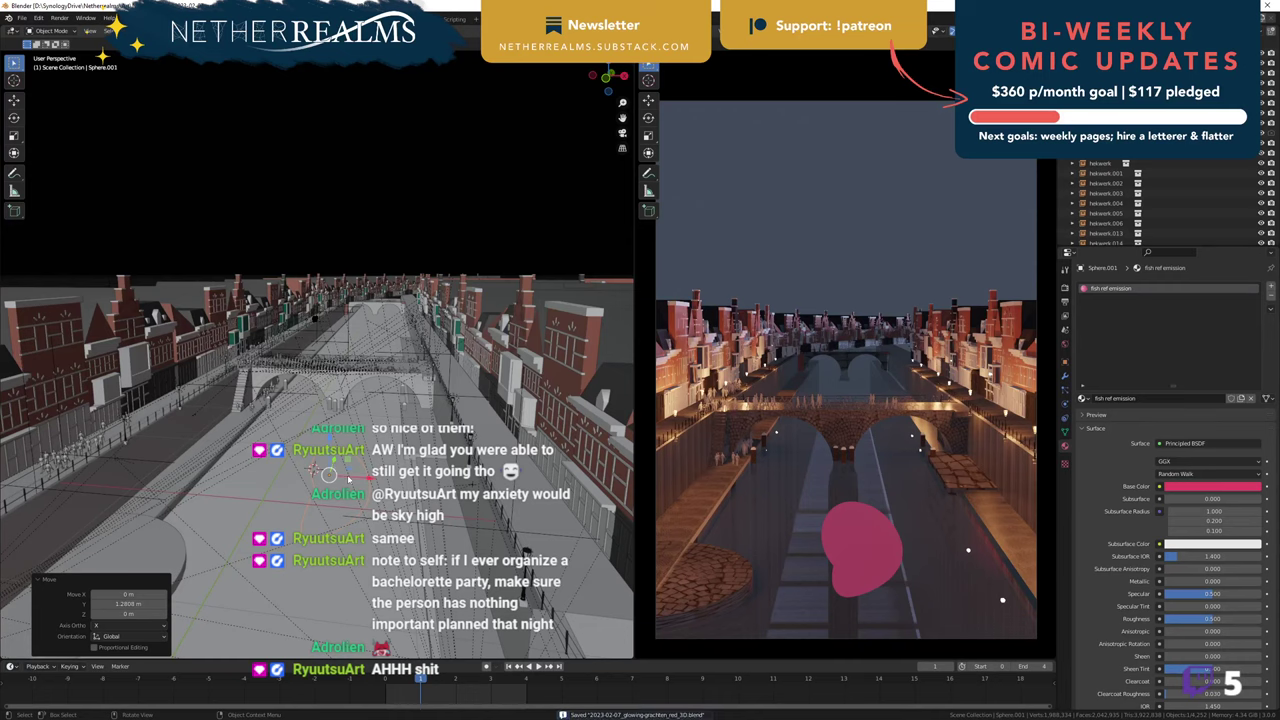
- Set the emission strength of the fish stand-in's "fish ref emission" material to 10000
scroll(340, 476, up, 6)
scroll(343, 478, down, 1)
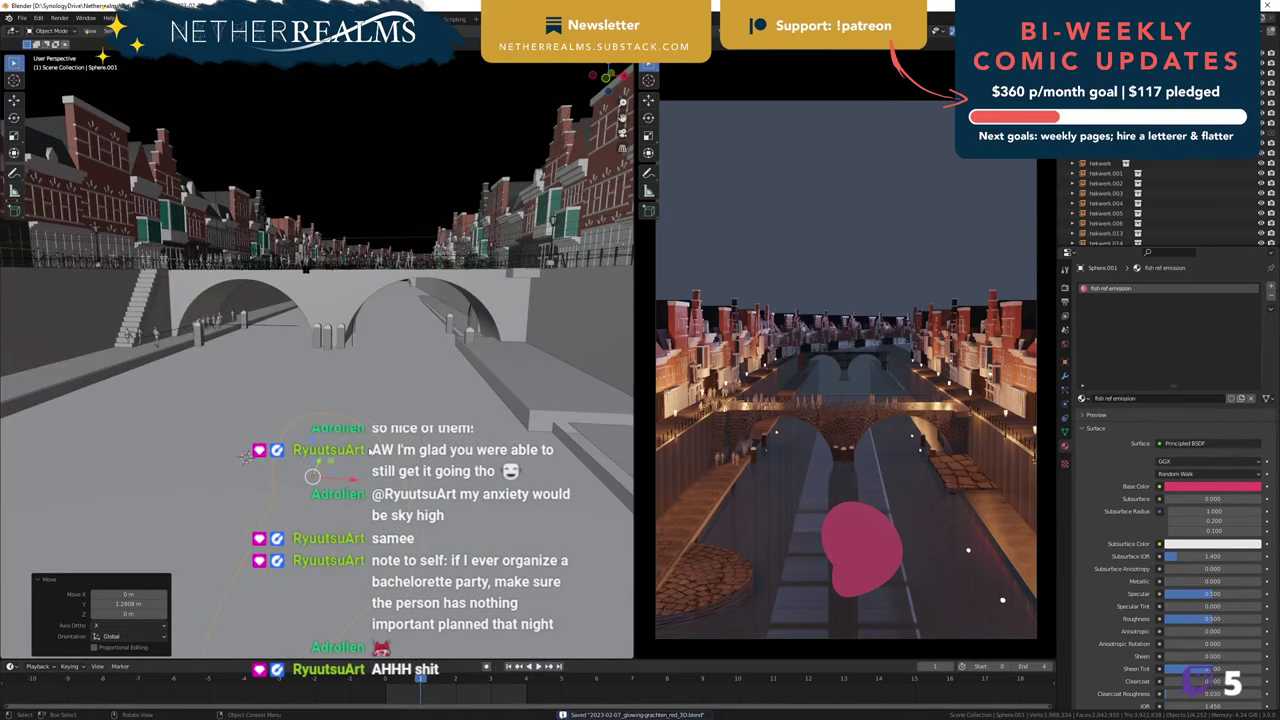
scroll(344, 440, down, 3)
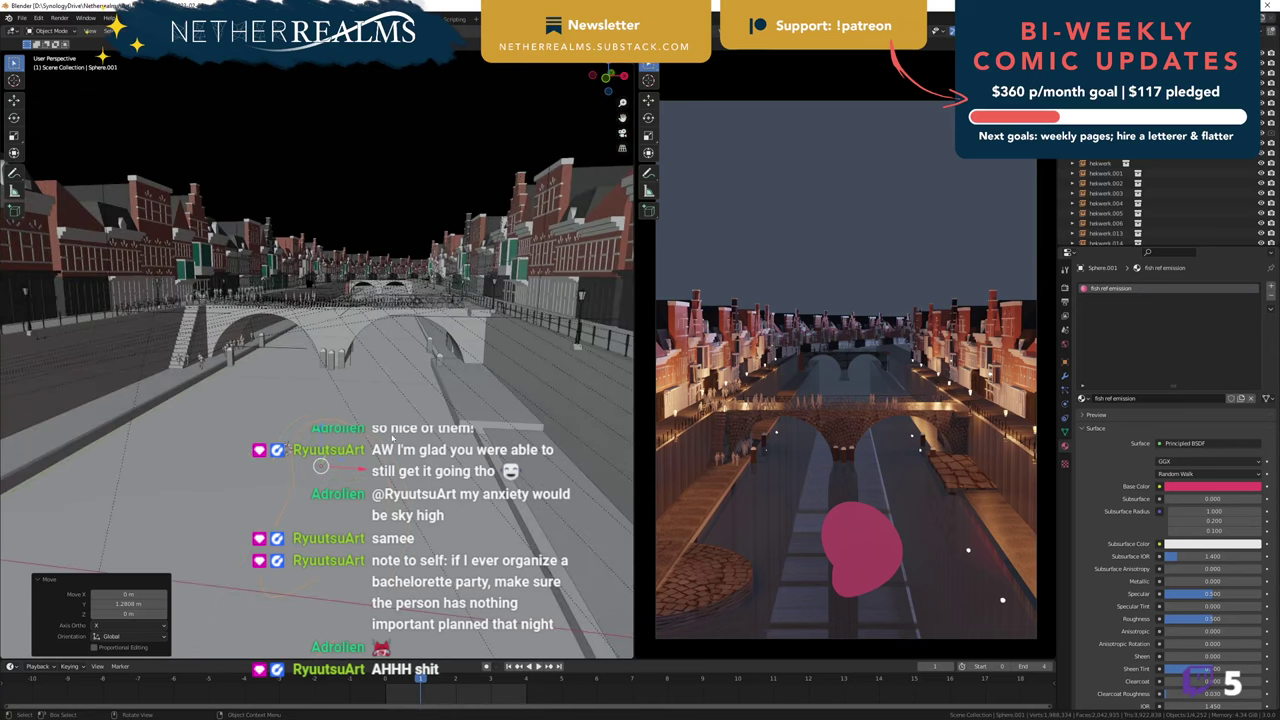
key(shift+a)
scroll(1152, 568, down, 4)
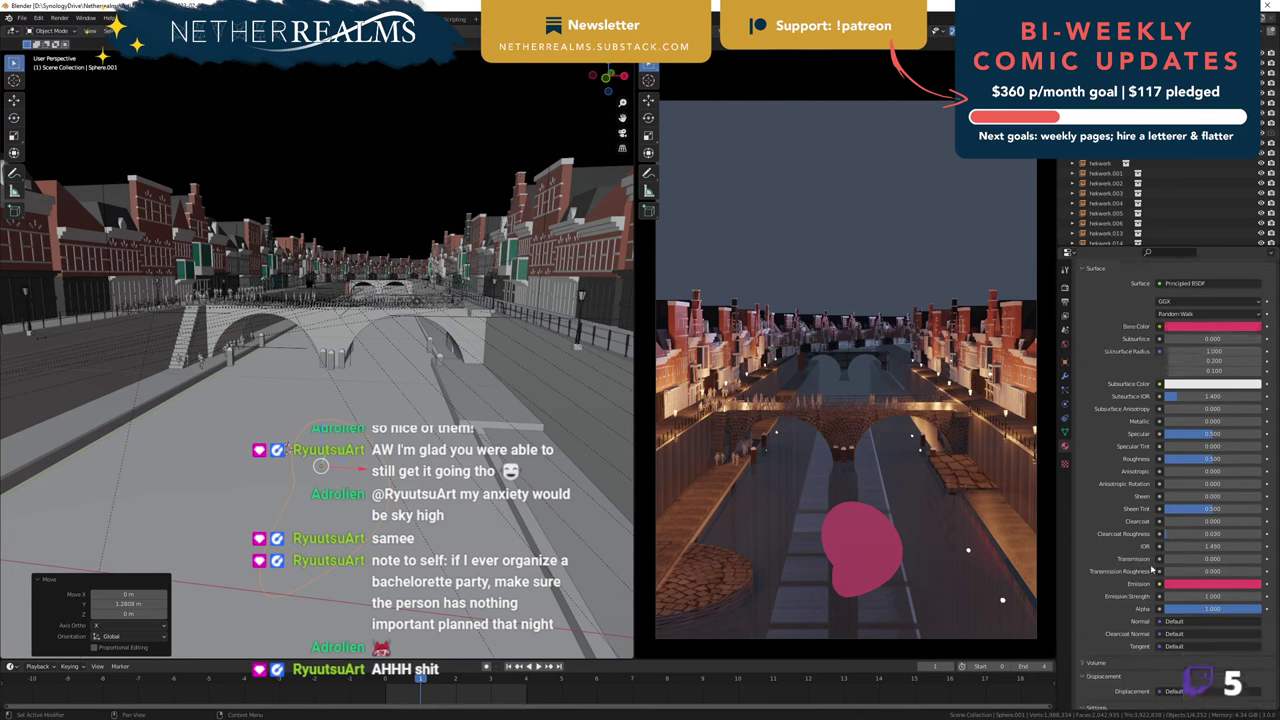
scroll(1152, 568, down, 1)
click(1197, 577)
text(1)
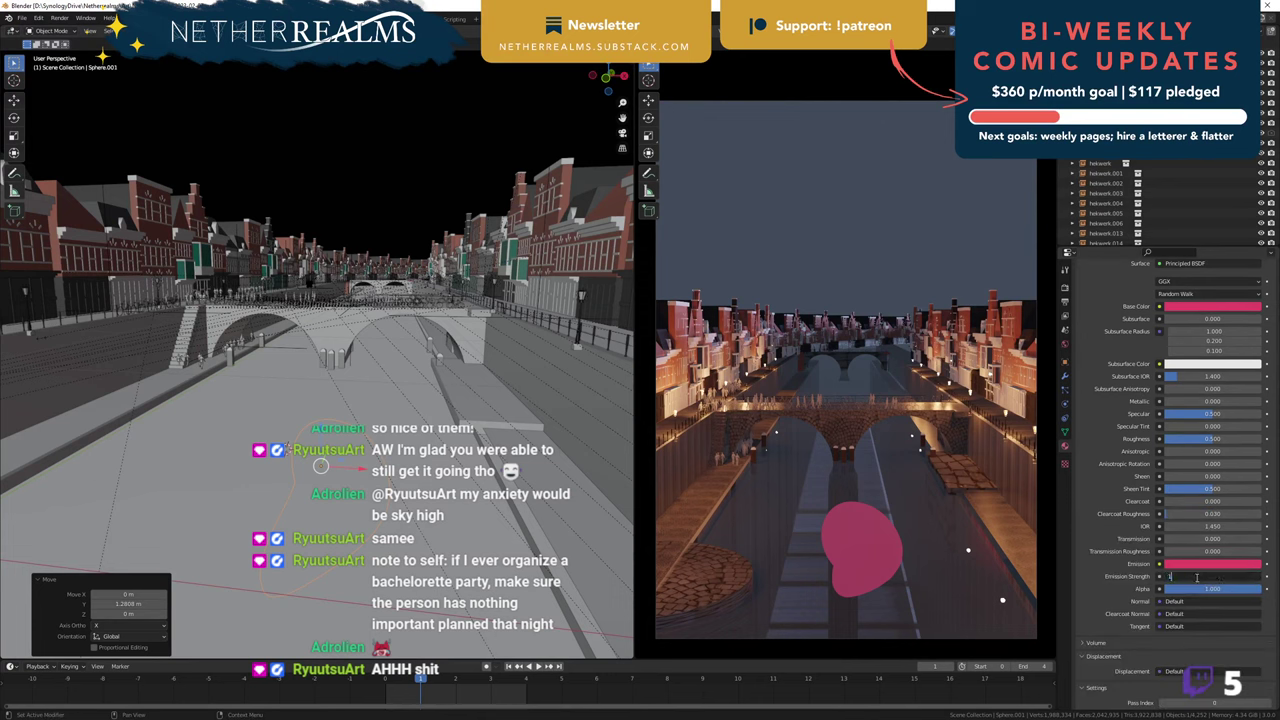
text(0000)
key(Return)
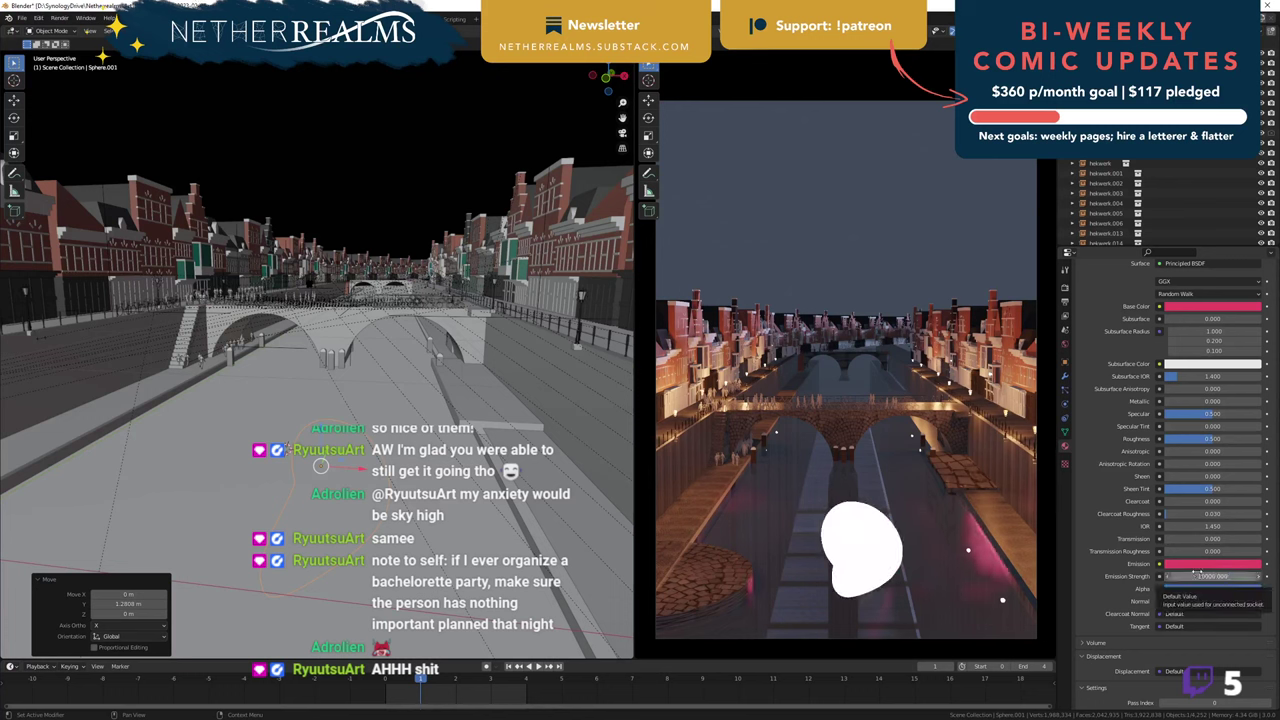
- Set the transmission of the canal water plane's material to about 0.91 and save the file
click(885, 486)
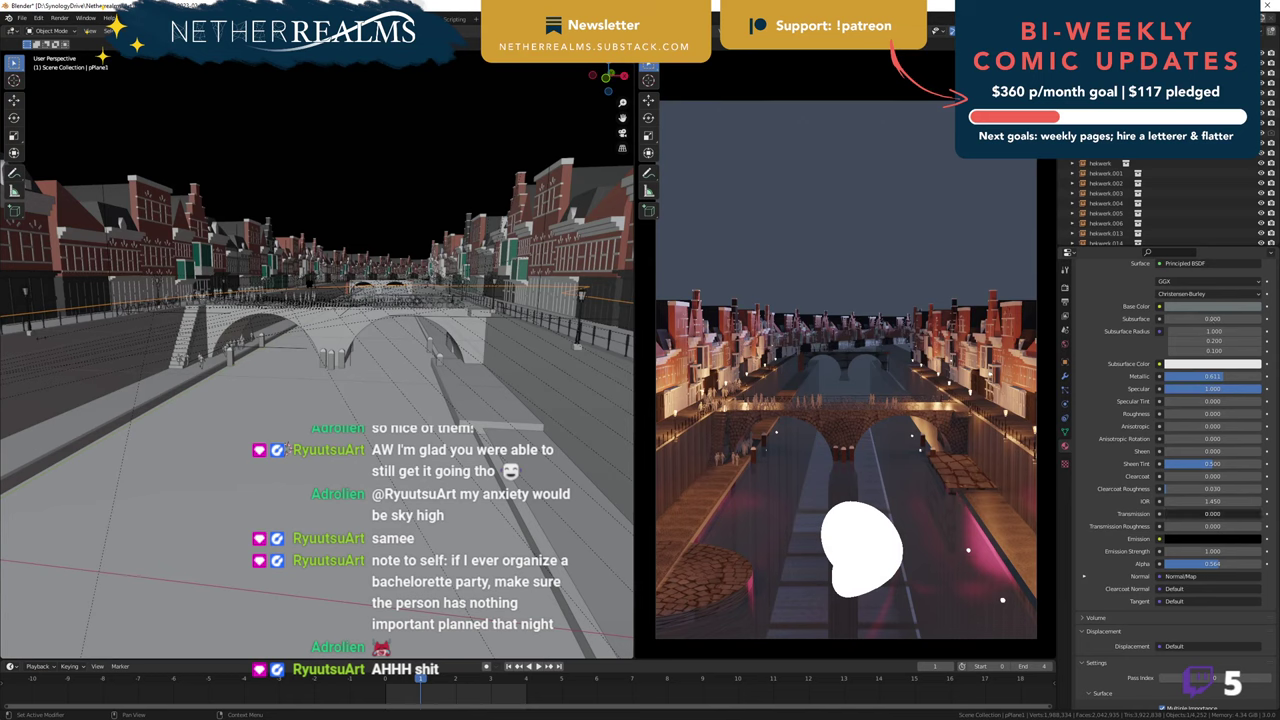
drag(1177, 514, 1253, 514)
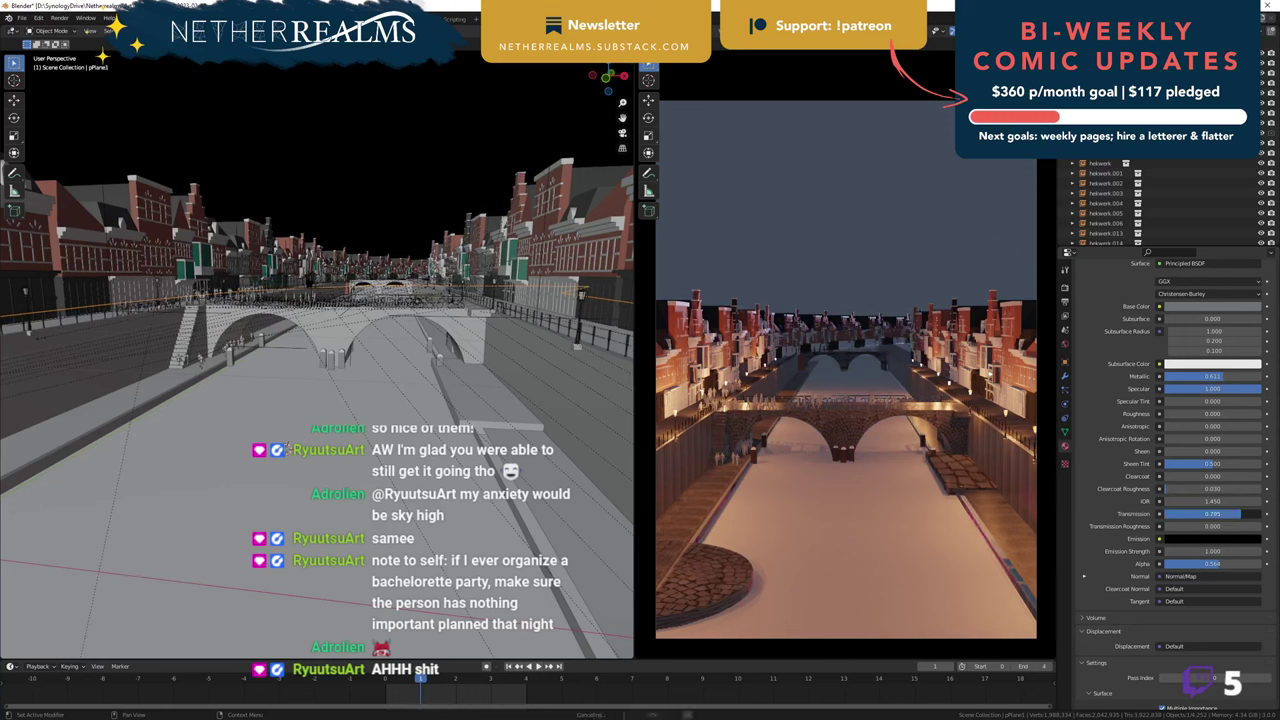
drag(1240, 513, 1254, 515)
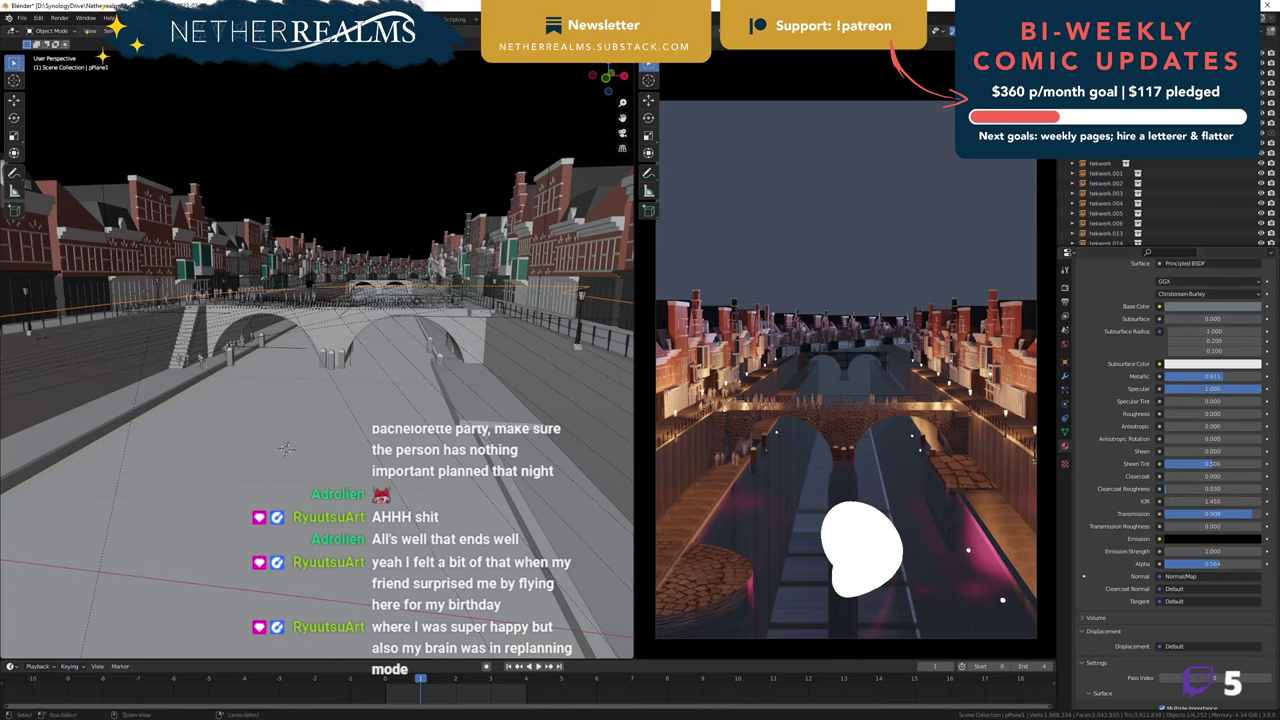
key(ctrl+s)
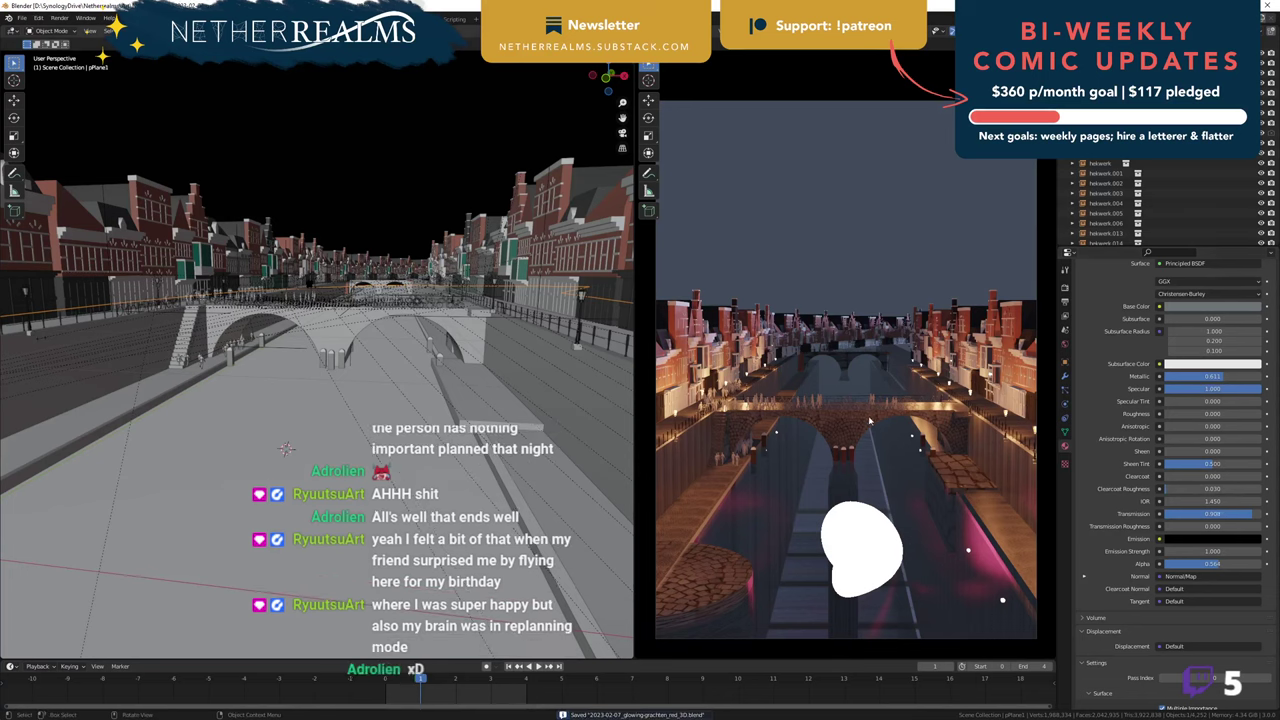
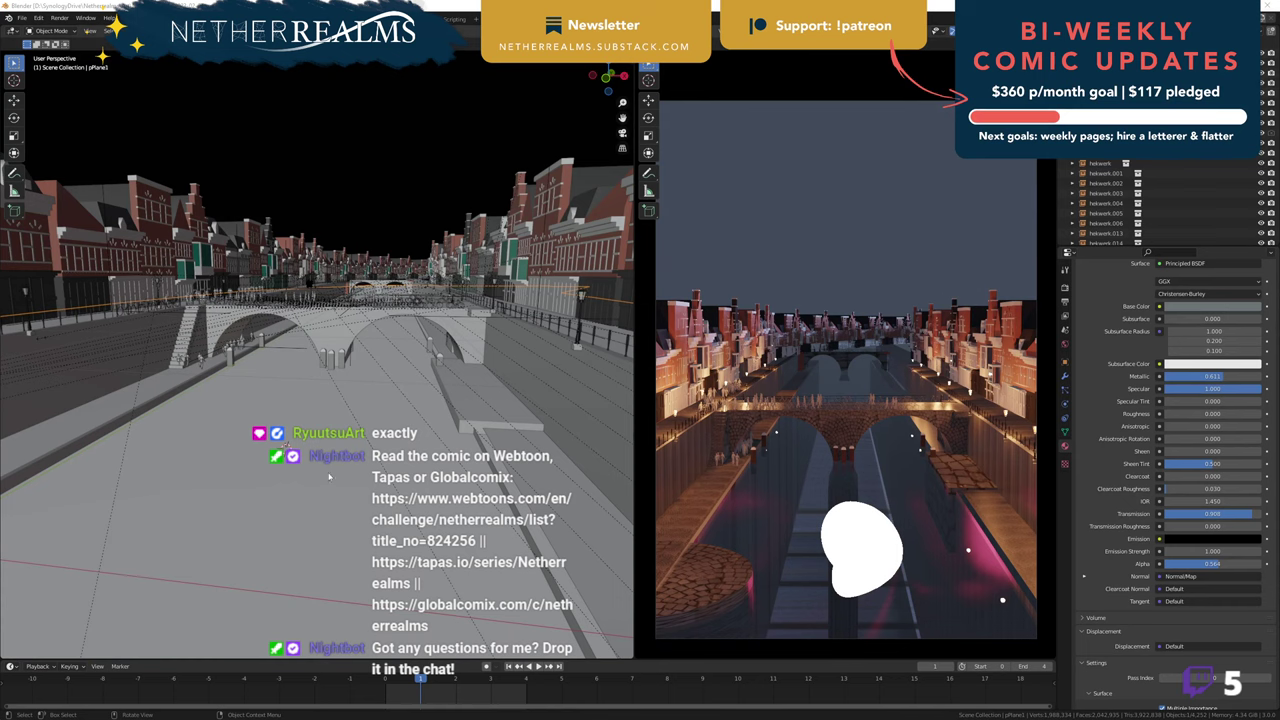
- Select the fish stand-in and examine its "fish ref emission" material and its glow in the rendered scene from a lower angle
middle_drag(285, 446, 373, 367)
scroll(352, 436, up, 5)
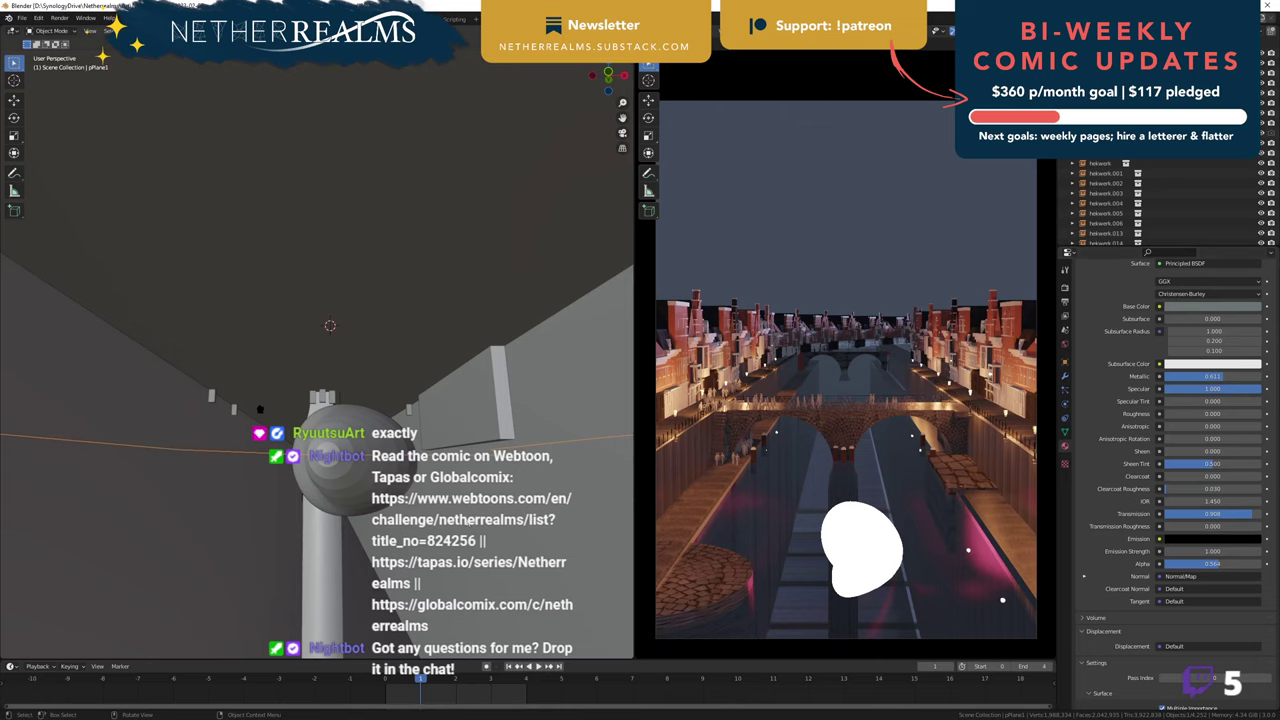
middle_drag(260, 410, 403, 512)
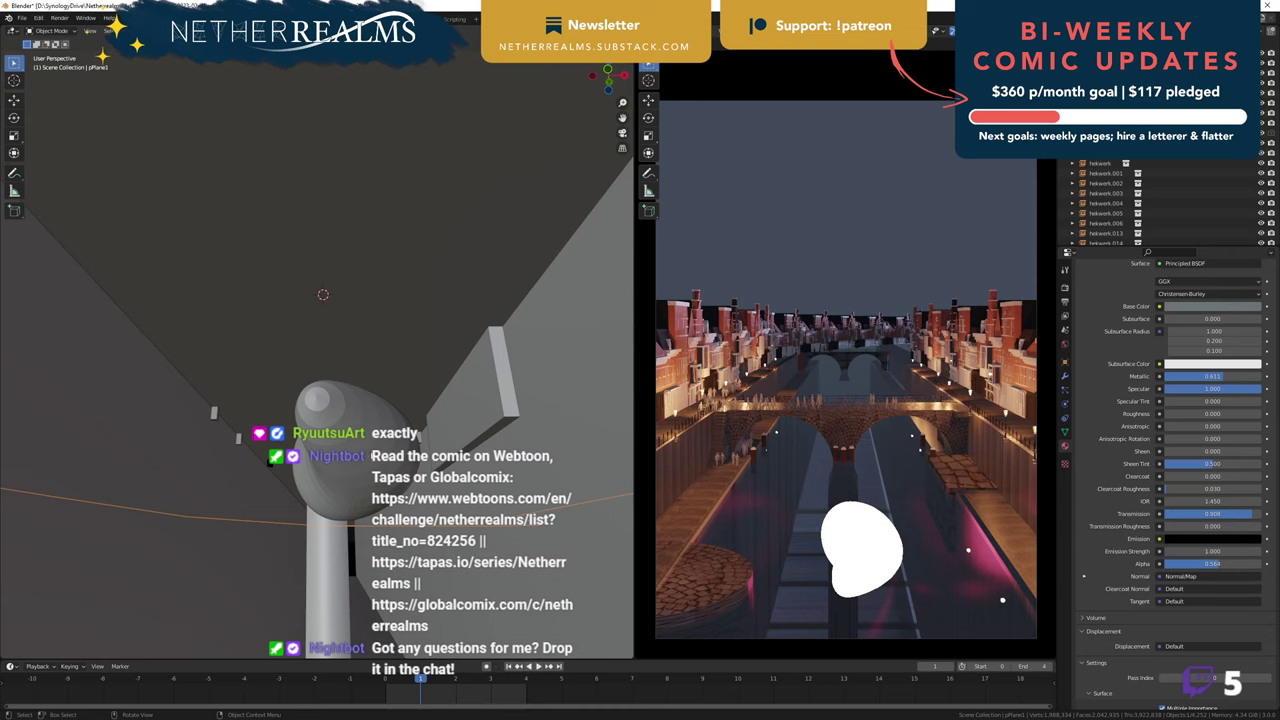
click(373, 455)
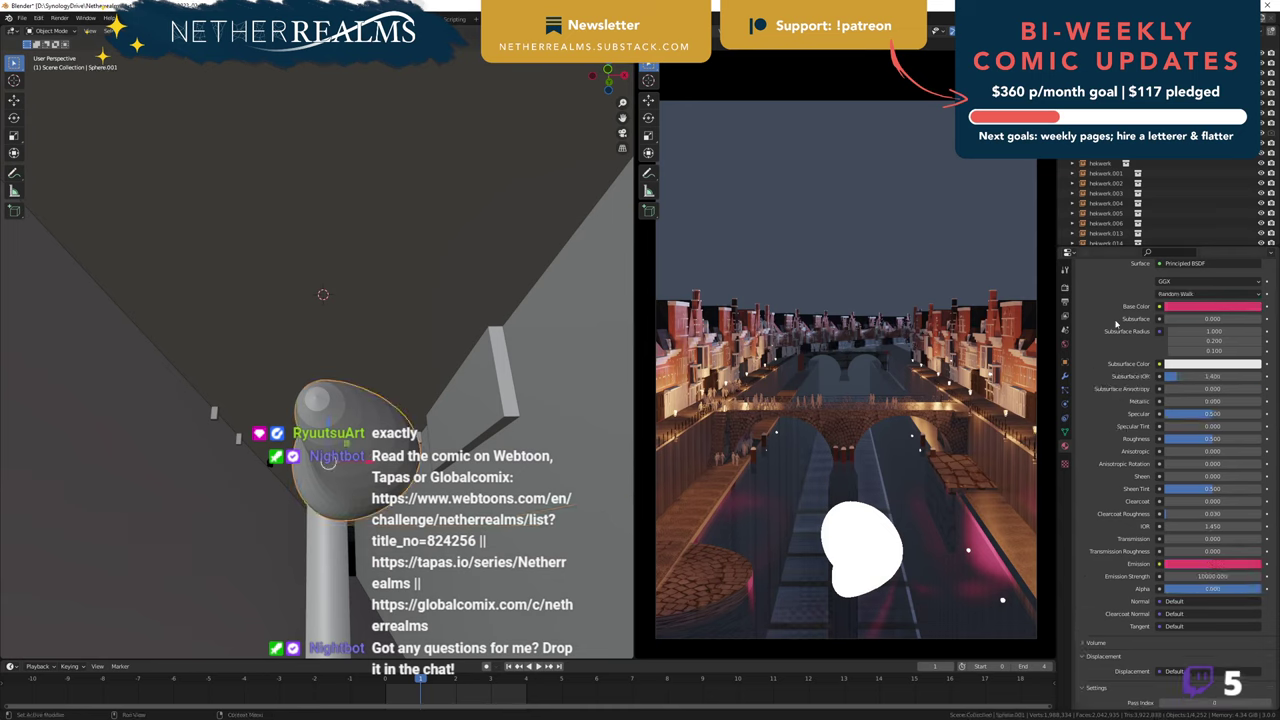
scroll(1112, 330, up, 4)
scroll(1111, 325, up, 1)
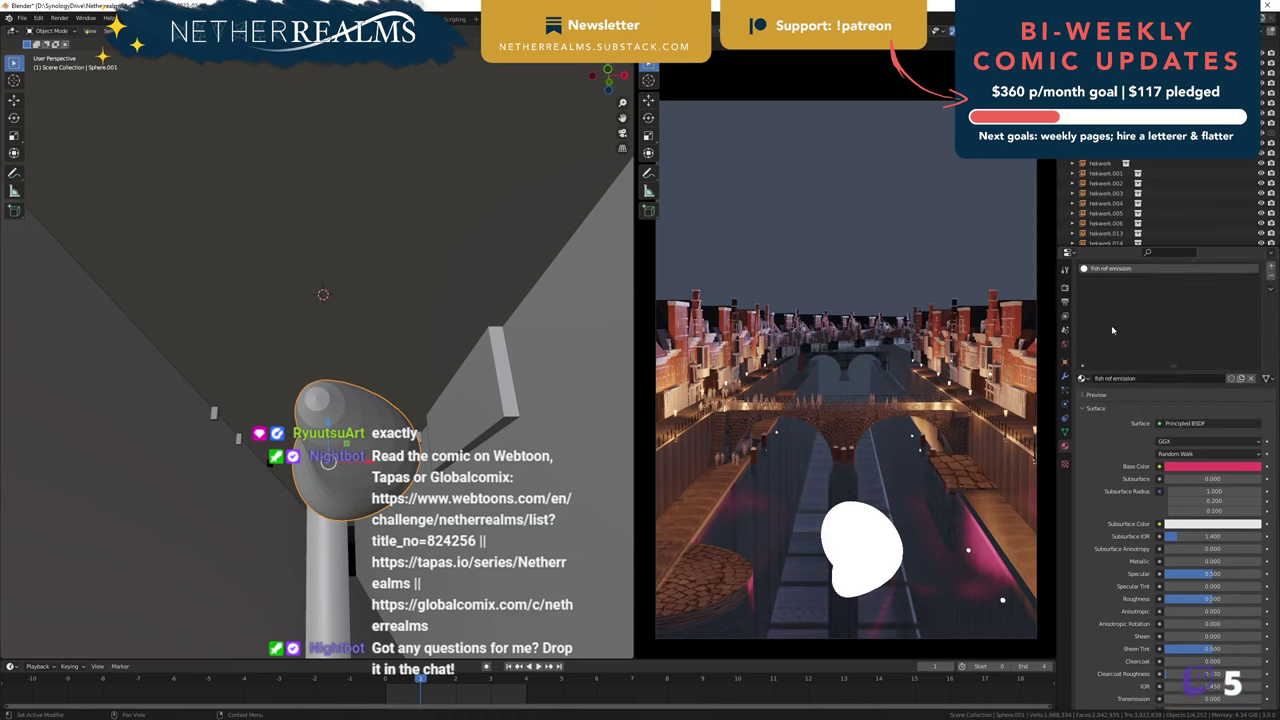
scroll(1111, 325, up, 1)
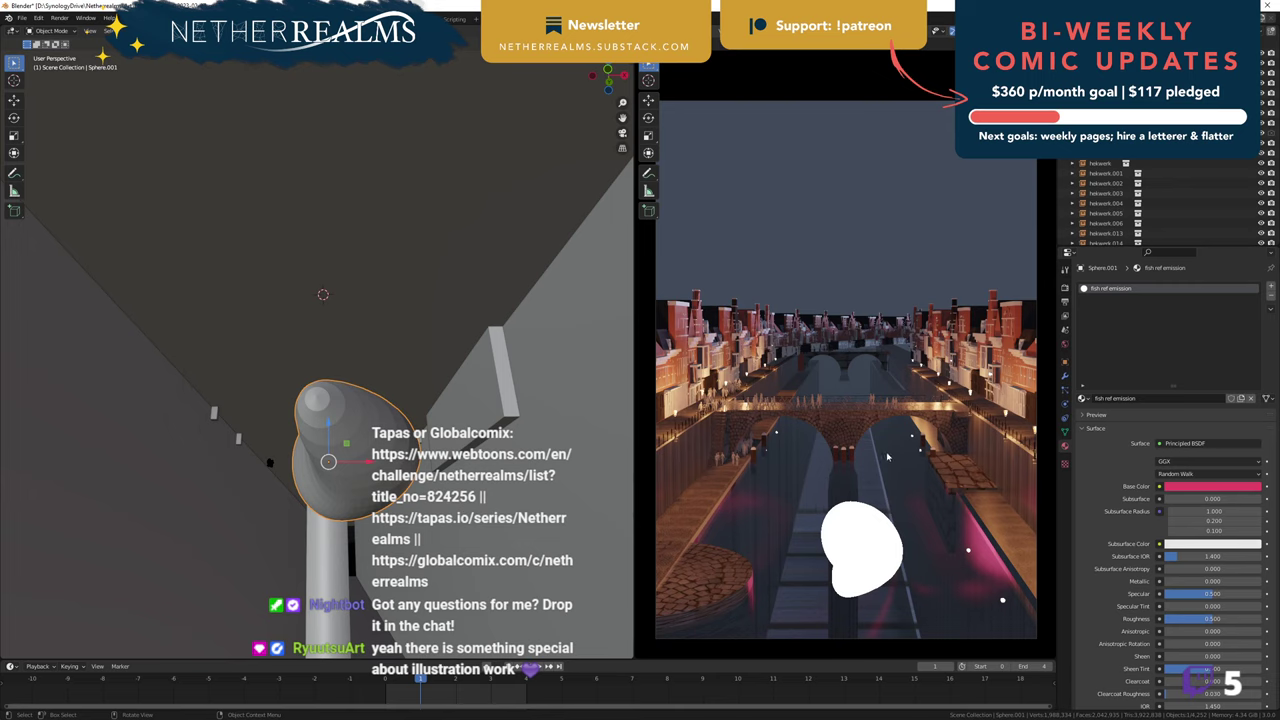
middle_drag(888, 480, 888, 483)
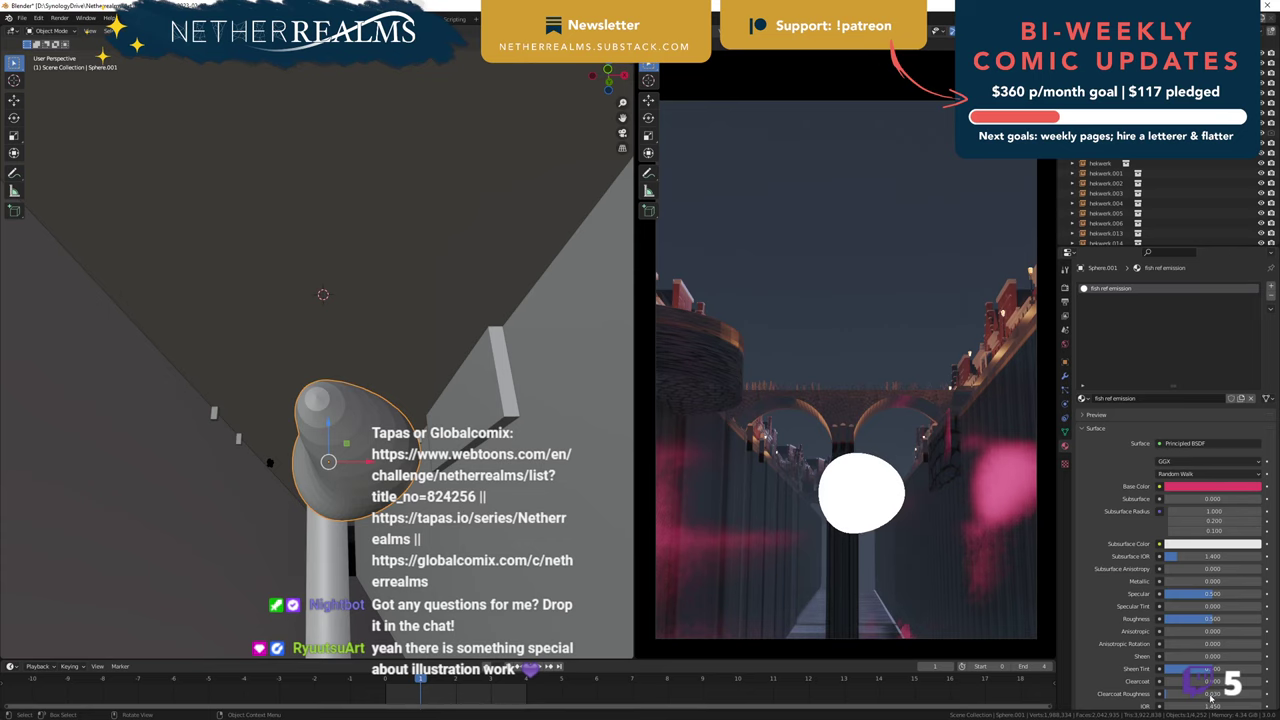
- Set the emission strength of the fish stand-in's "fish ref emission" material to 1000
click(856, 493)
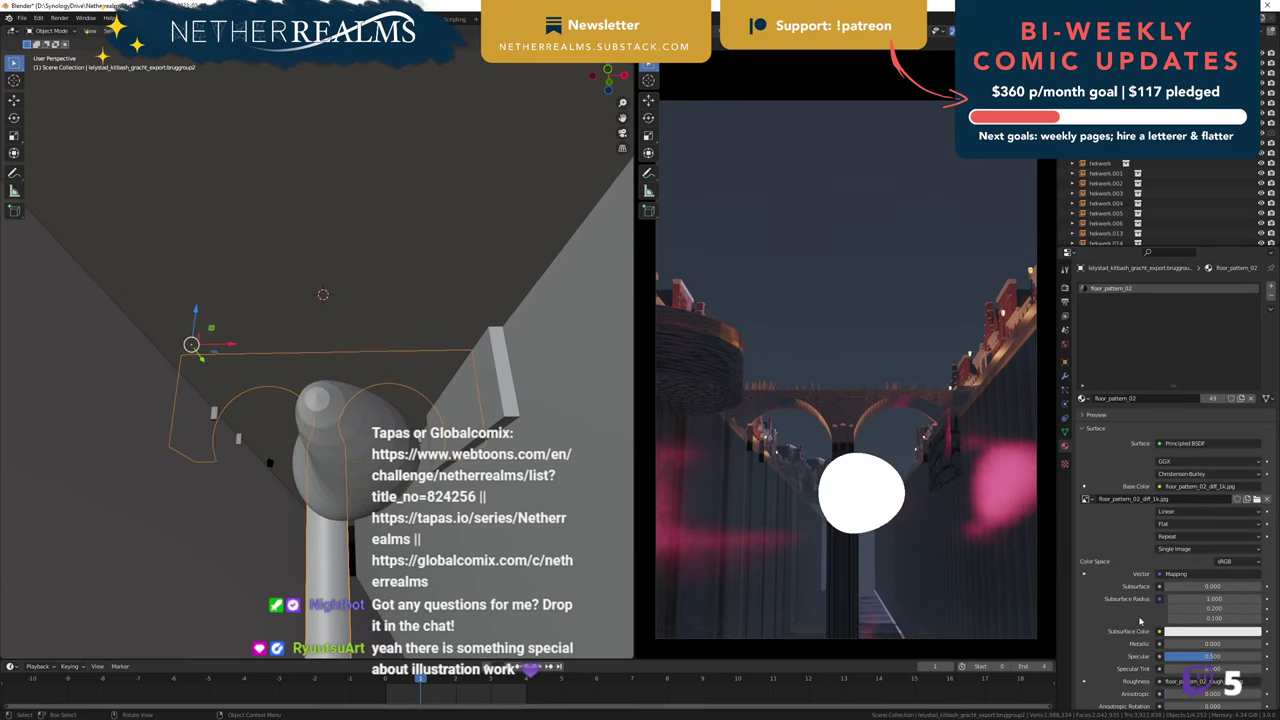
click(859, 490)
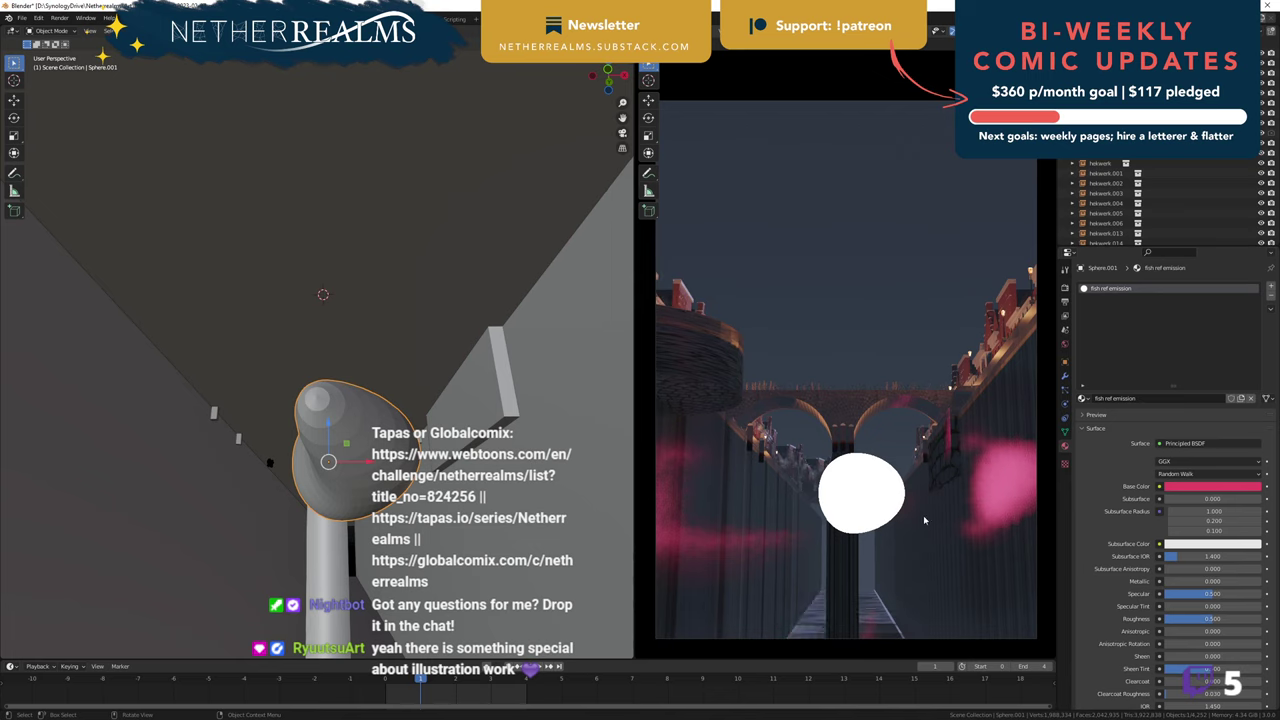
scroll(1108, 600, down, 4)
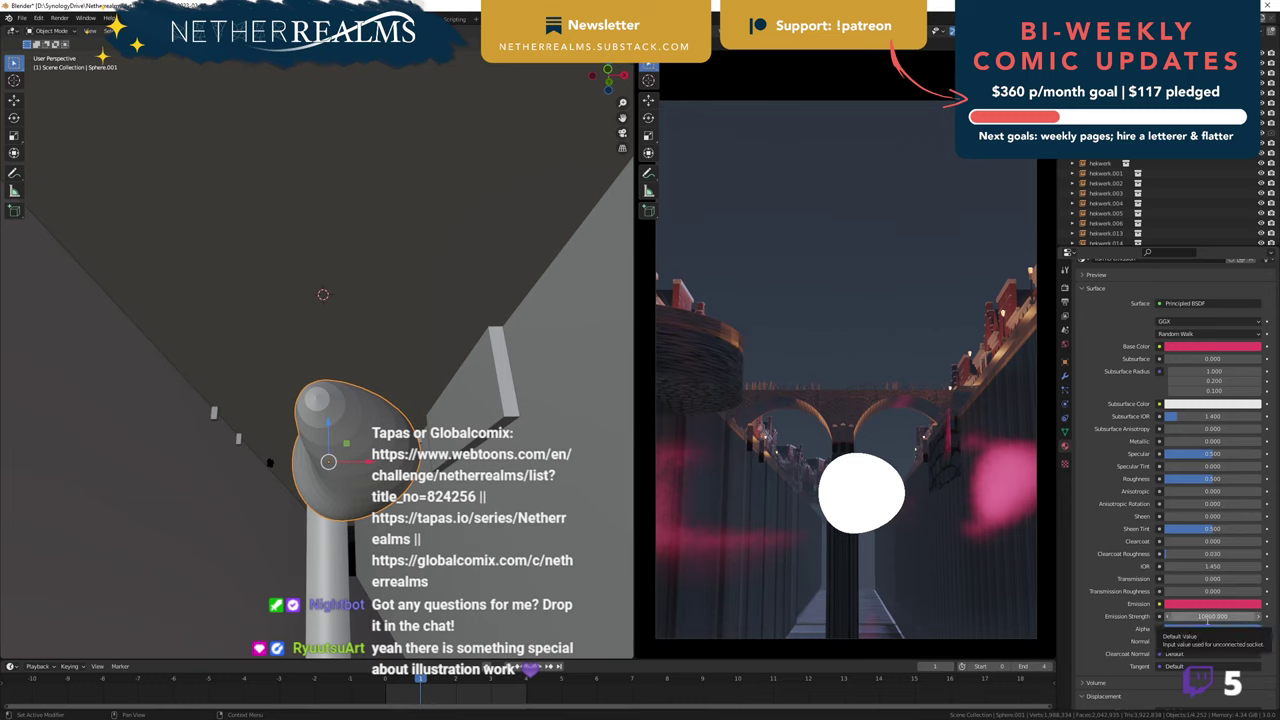
click(1207, 620)
key(Right)
key(Left)
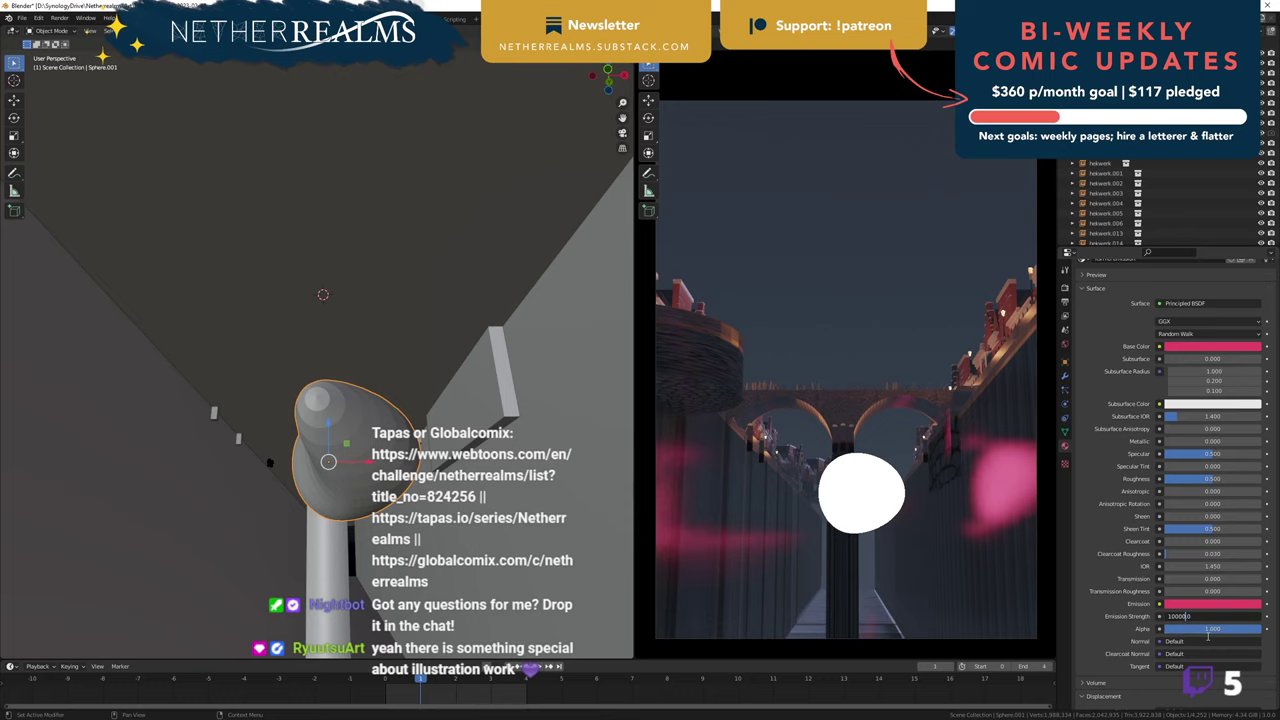
key(BackSpace)
key(Return)
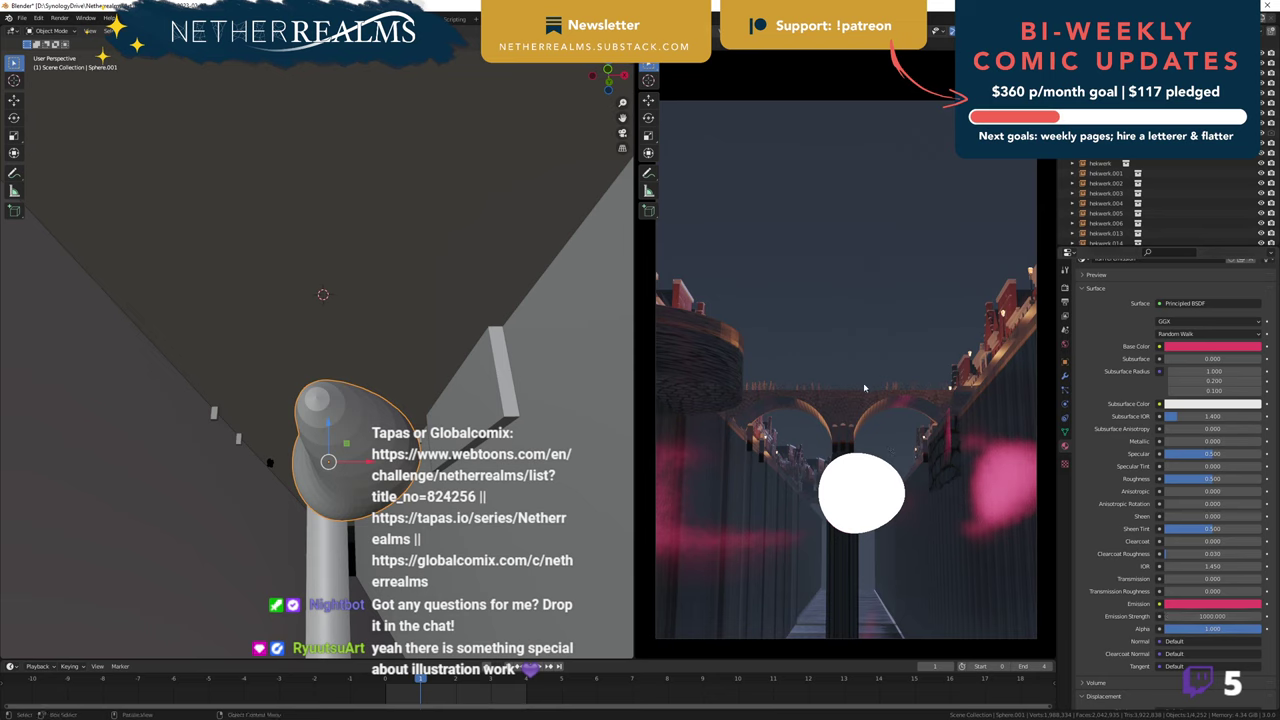
- Reframe the rendered camera view from above the water, showing the canal houses, the bridge and the fish stand-in centred below it
middle_drag(867, 395, 867, 397)
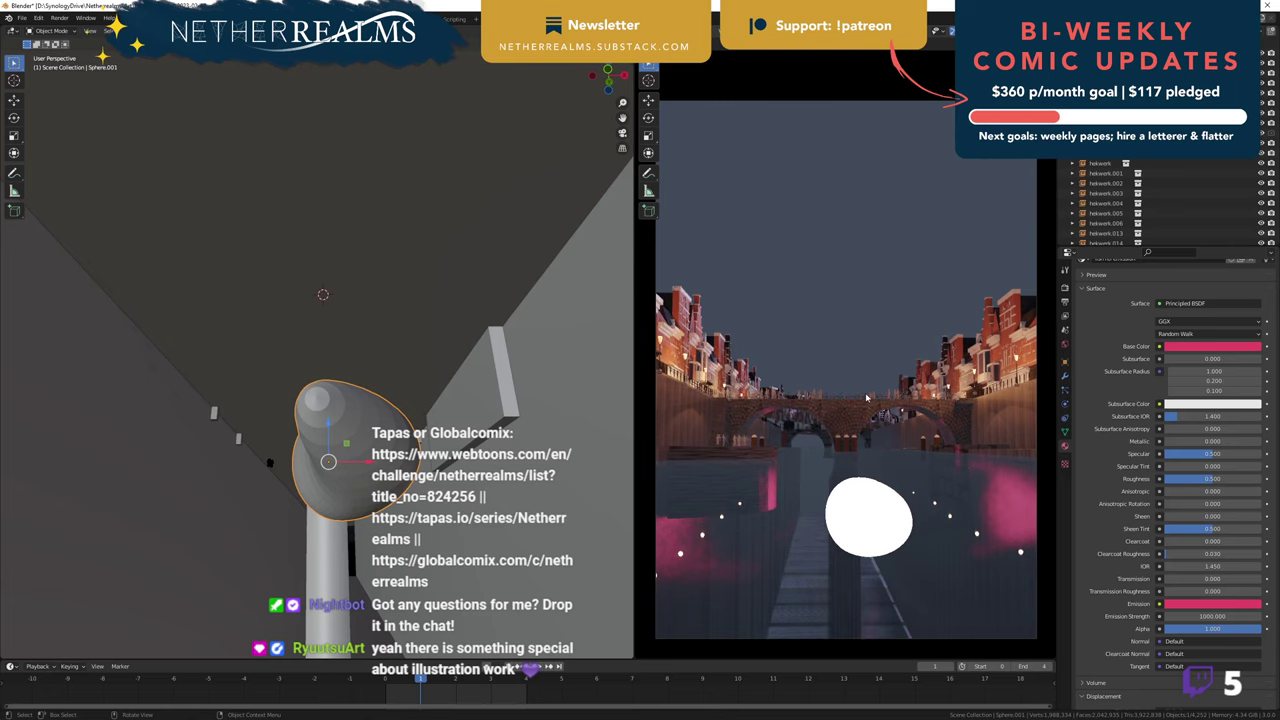
shift+middle_drag(867, 398, 866, 405)
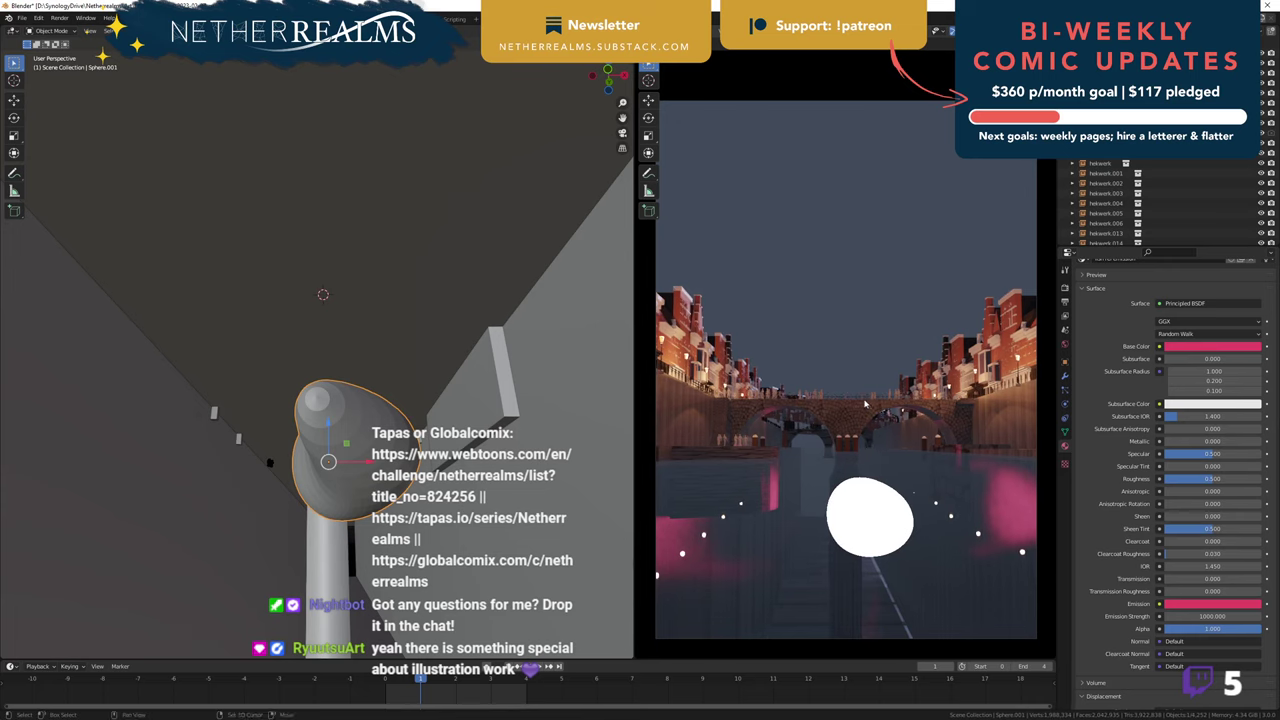
shift+middle_drag(876, 353, 874, 382)
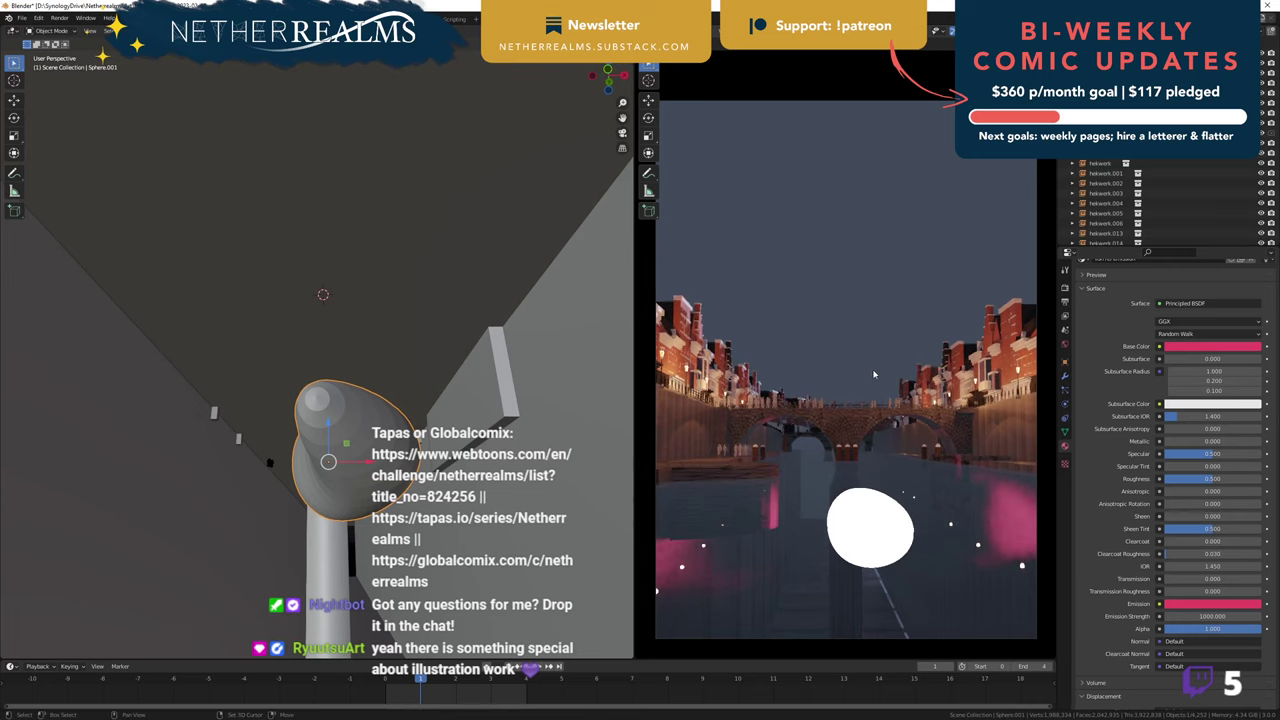
shift+middle_drag(866, 373, 876, 400)
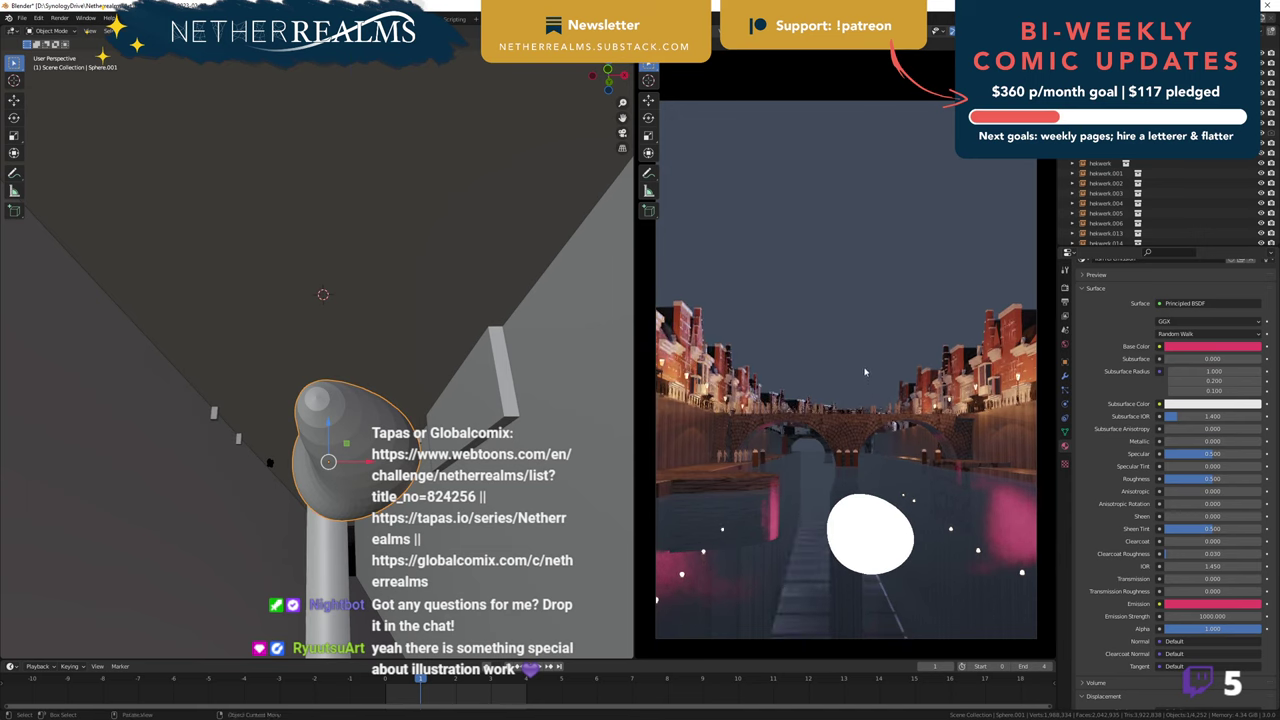
shift+middle_drag(870, 371, 866, 372)
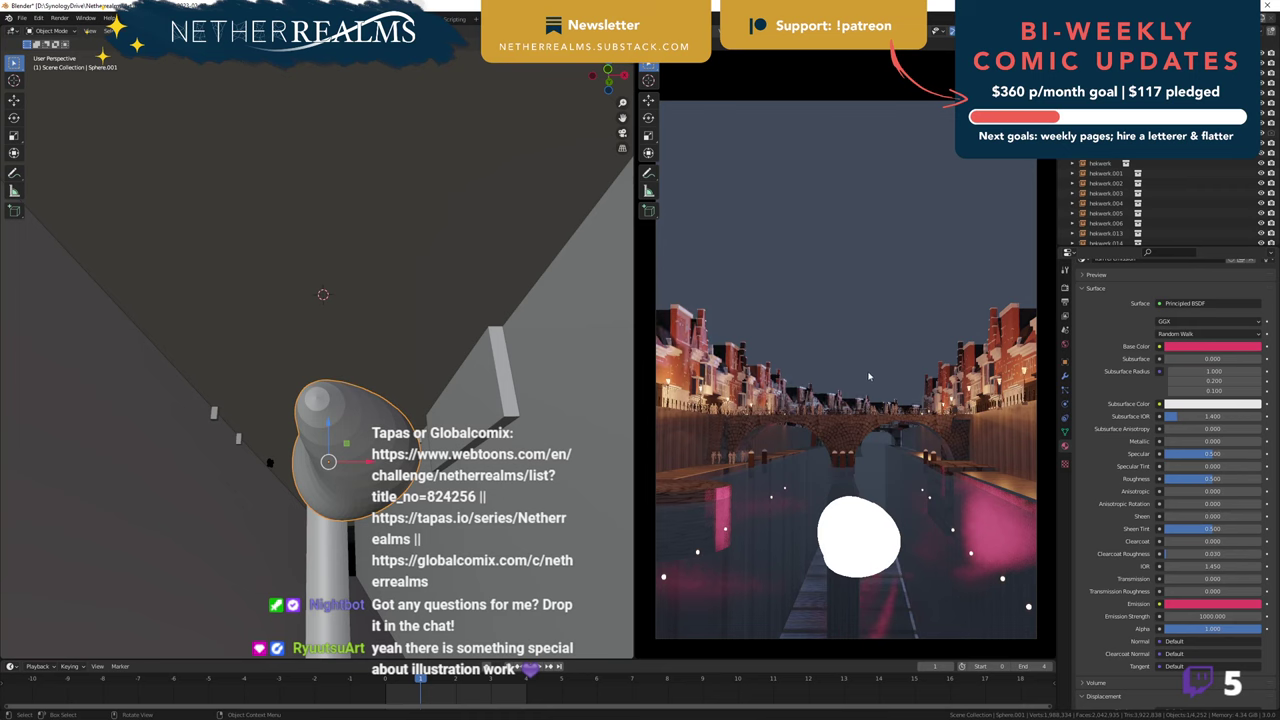
middle_drag(871, 371, 871, 372)
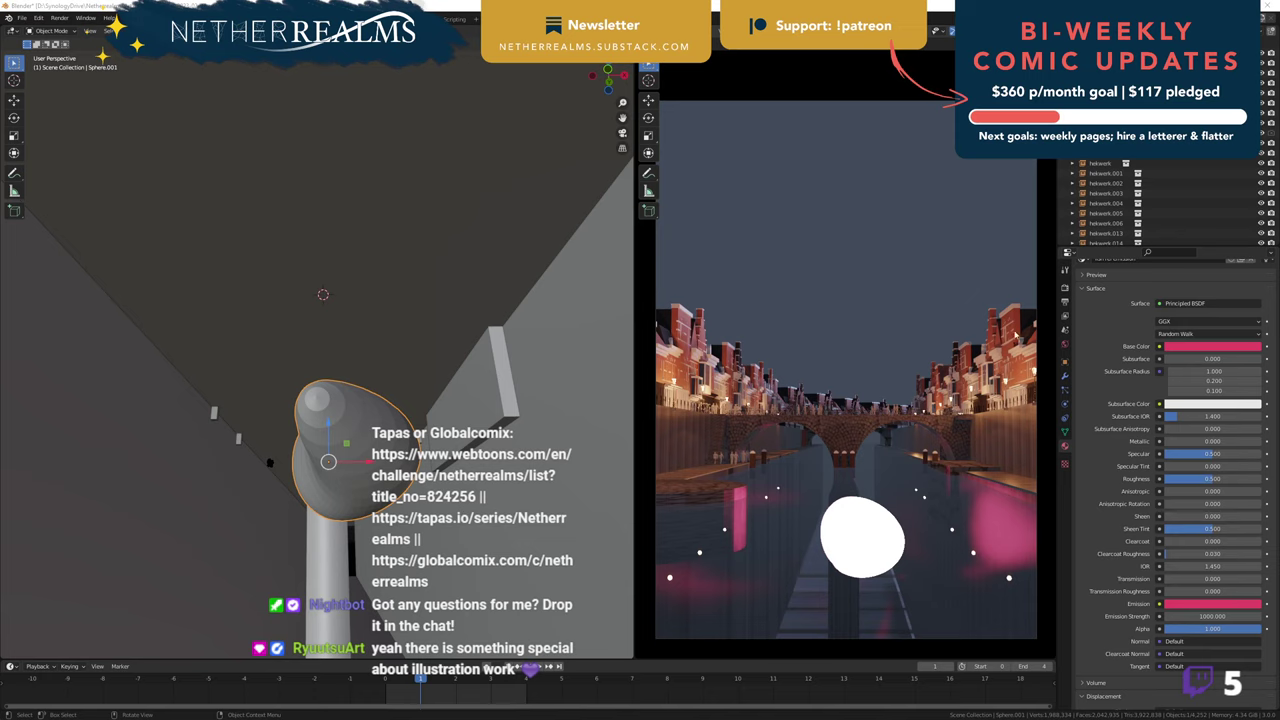
- Darken the world background colour by setting its HSV value to 0.01
click(1065, 343)
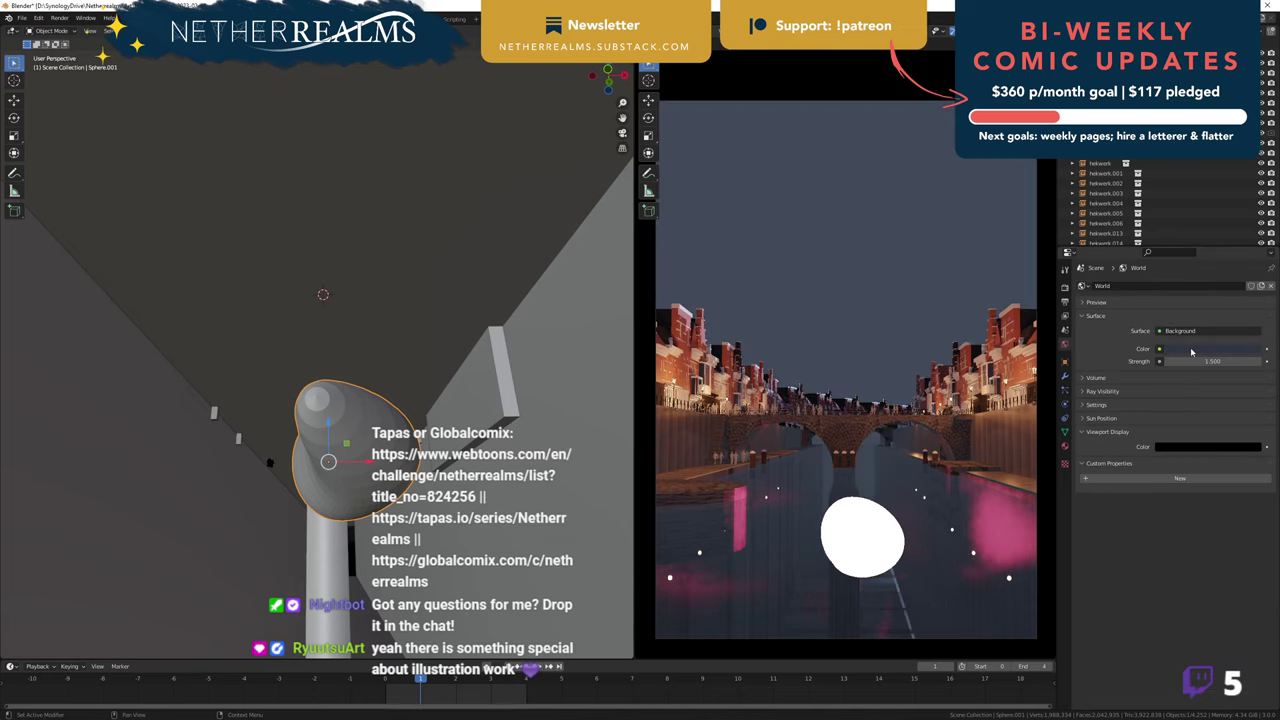
click(1191, 350)
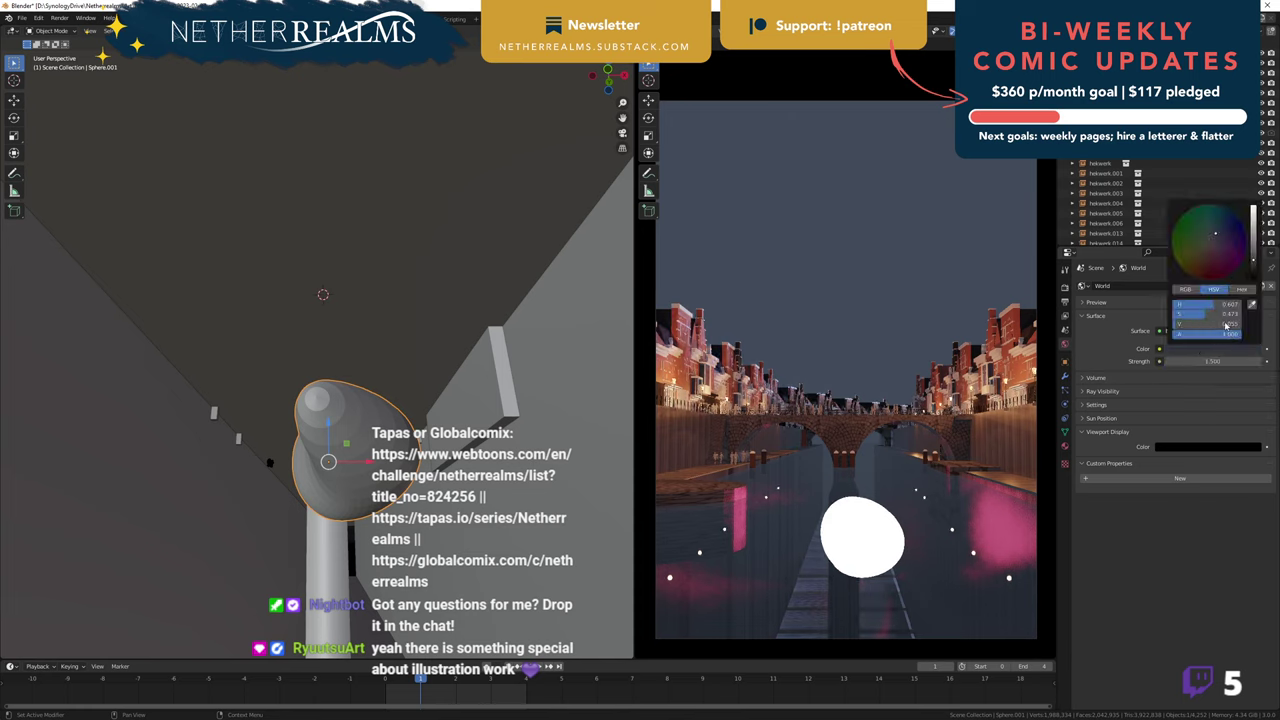
drag(1226, 326, 1222, 325)
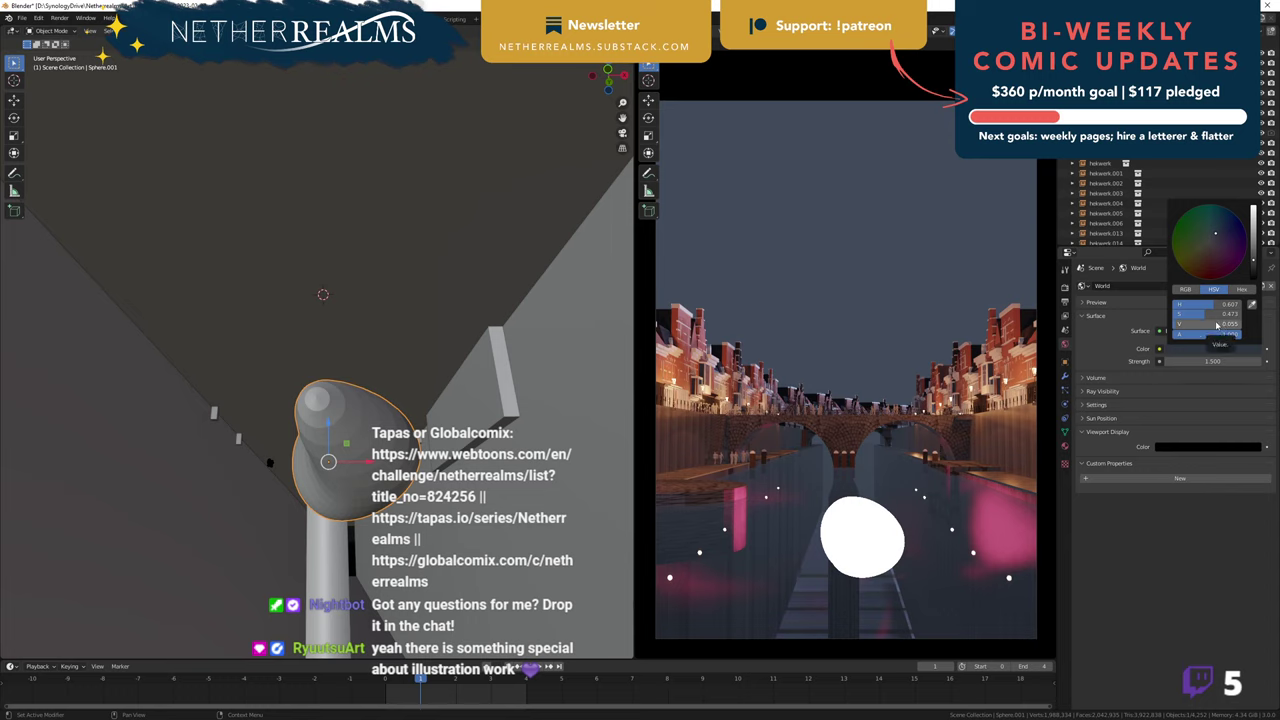
click(1217, 325)
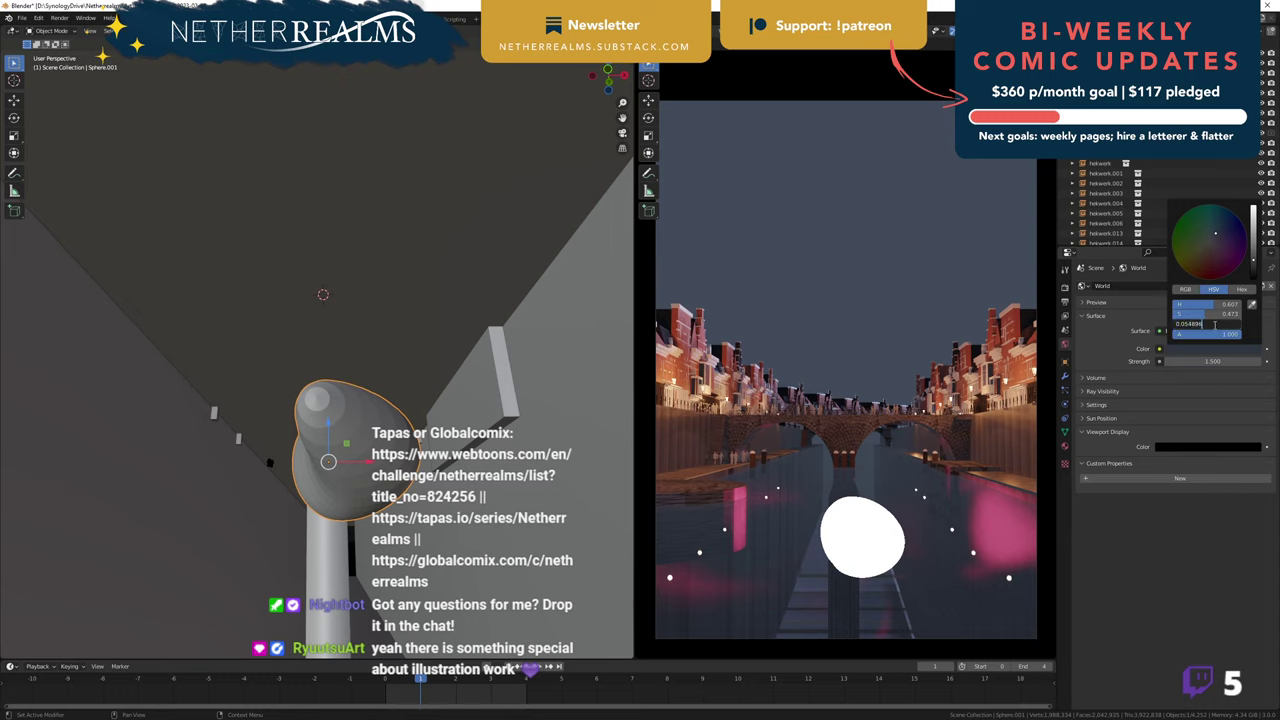
key(shift+Left)
key(shift+Left)
key(shift+Left)
key(shift+Left)
key(shift+Left)
text(0.01)
key(Return)
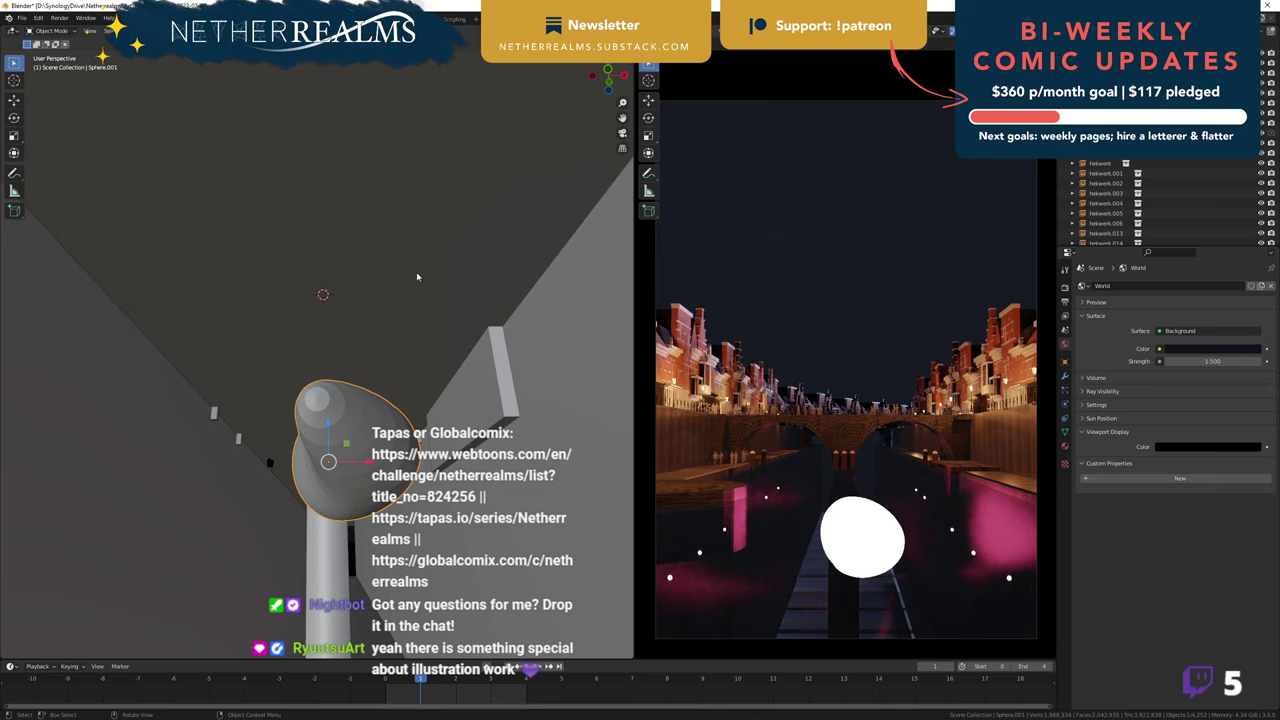
- Move the "de dom" church tower about 16.15 m along the Y axis, toward the far end of the canal
middle_drag(370, 363, 435, 280)
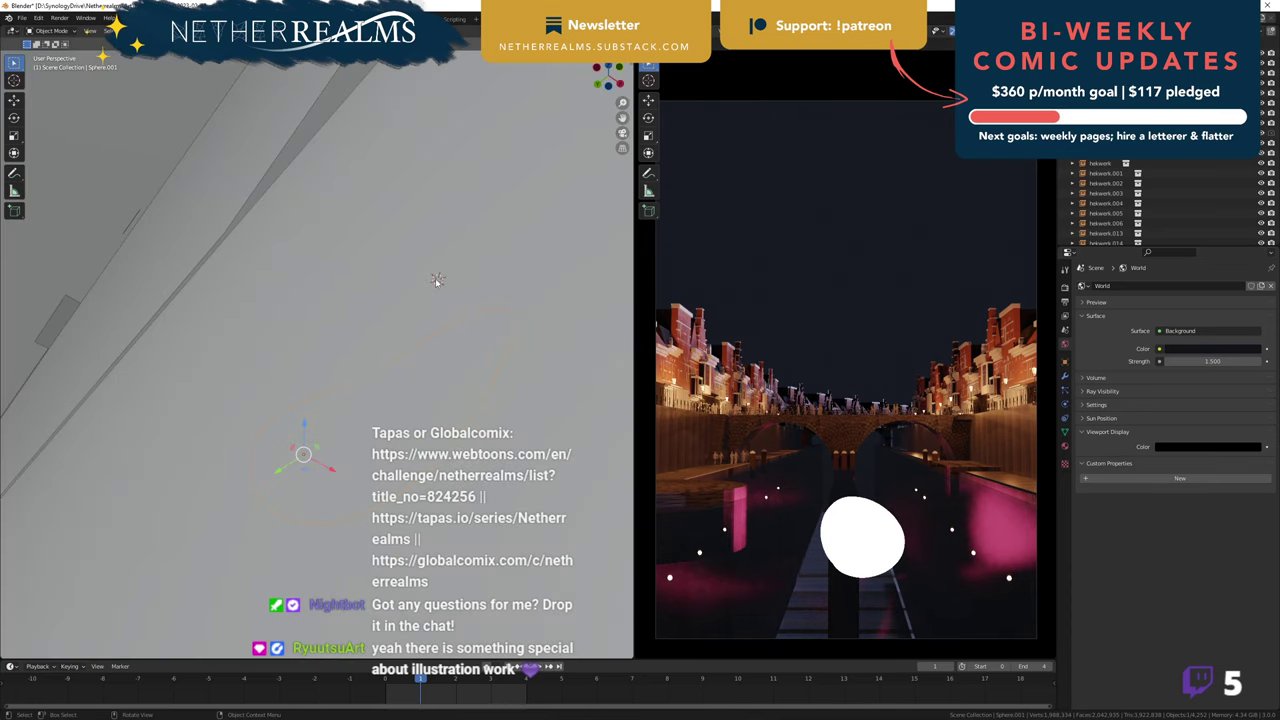
scroll(450, 244, down, 5)
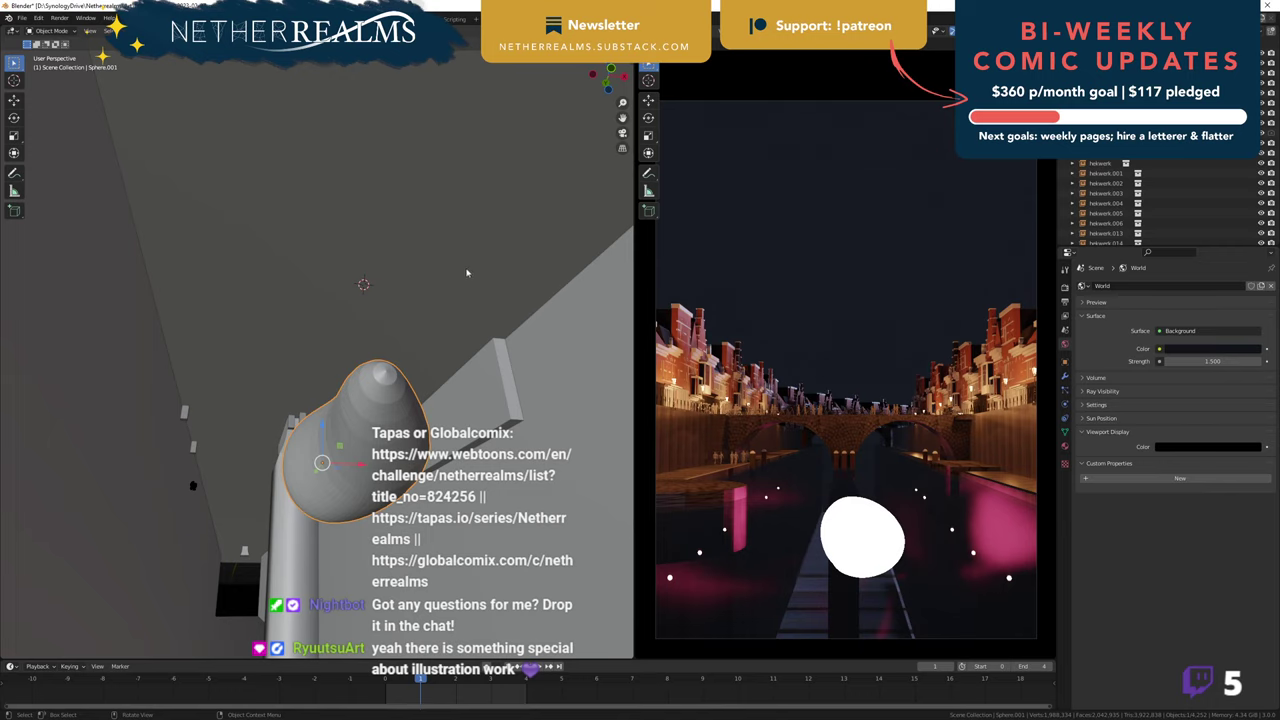
middle_drag(467, 272, 362, 378)
scroll(400, 385, down, 5)
scroll(460, 216, down, 7)
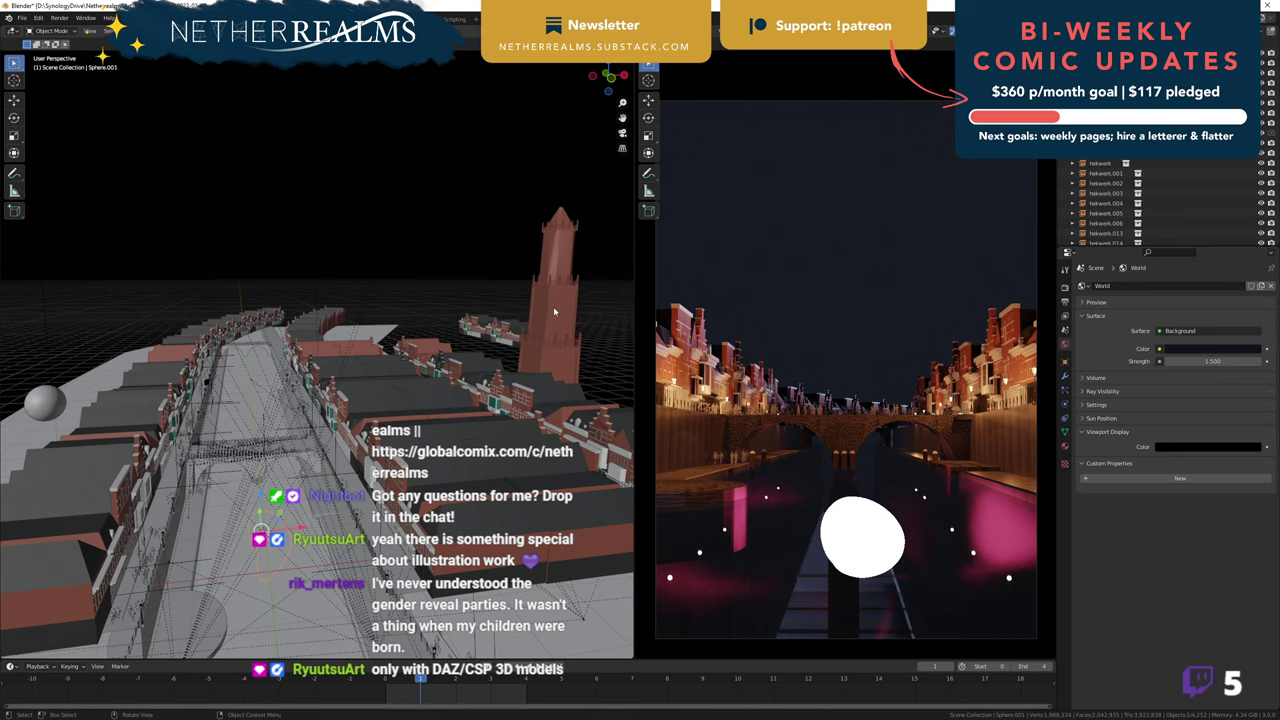
click(550, 284)
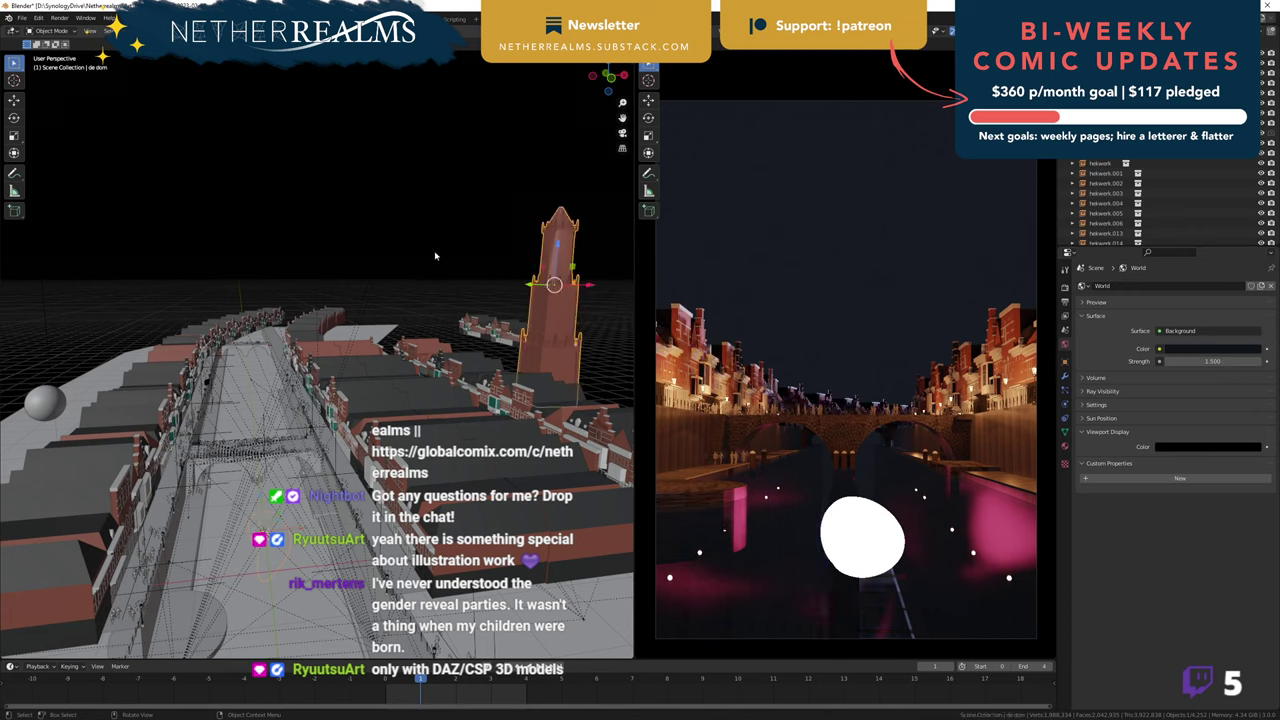
middle_drag(428, 290, 427, 292)
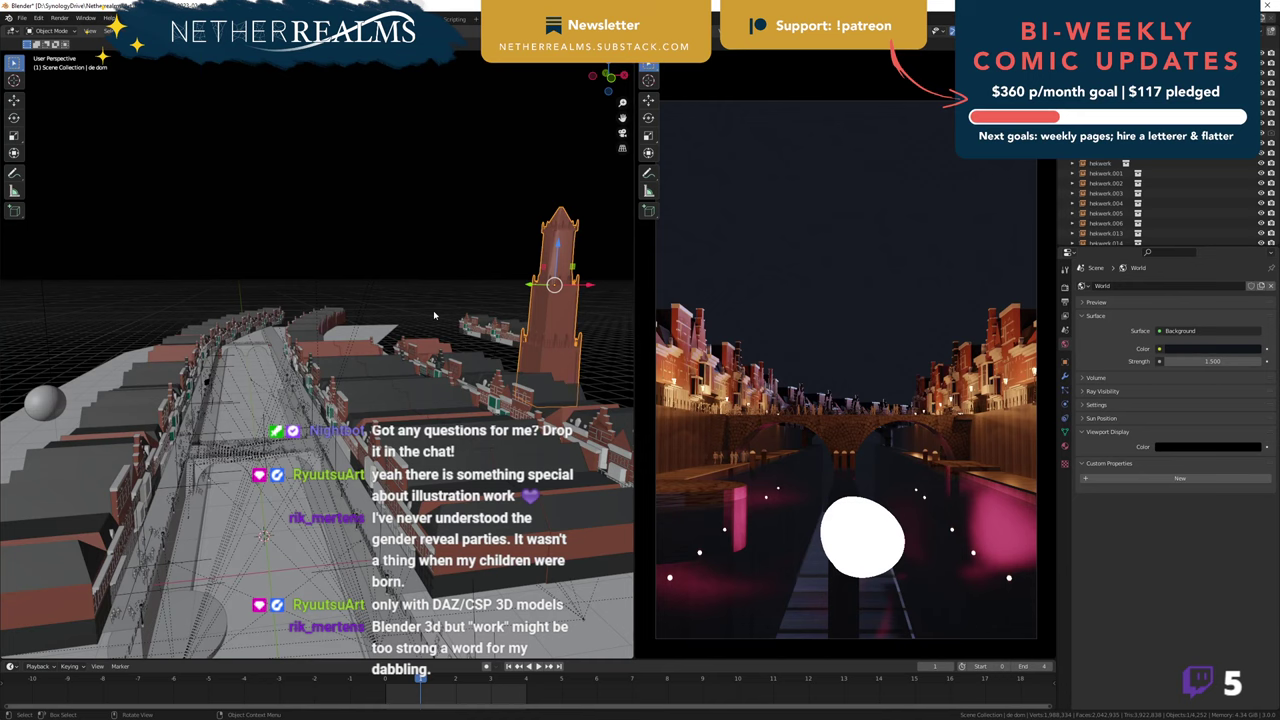
middle_drag(398, 228, 344, 362)
scroll(375, 280, down, 3)
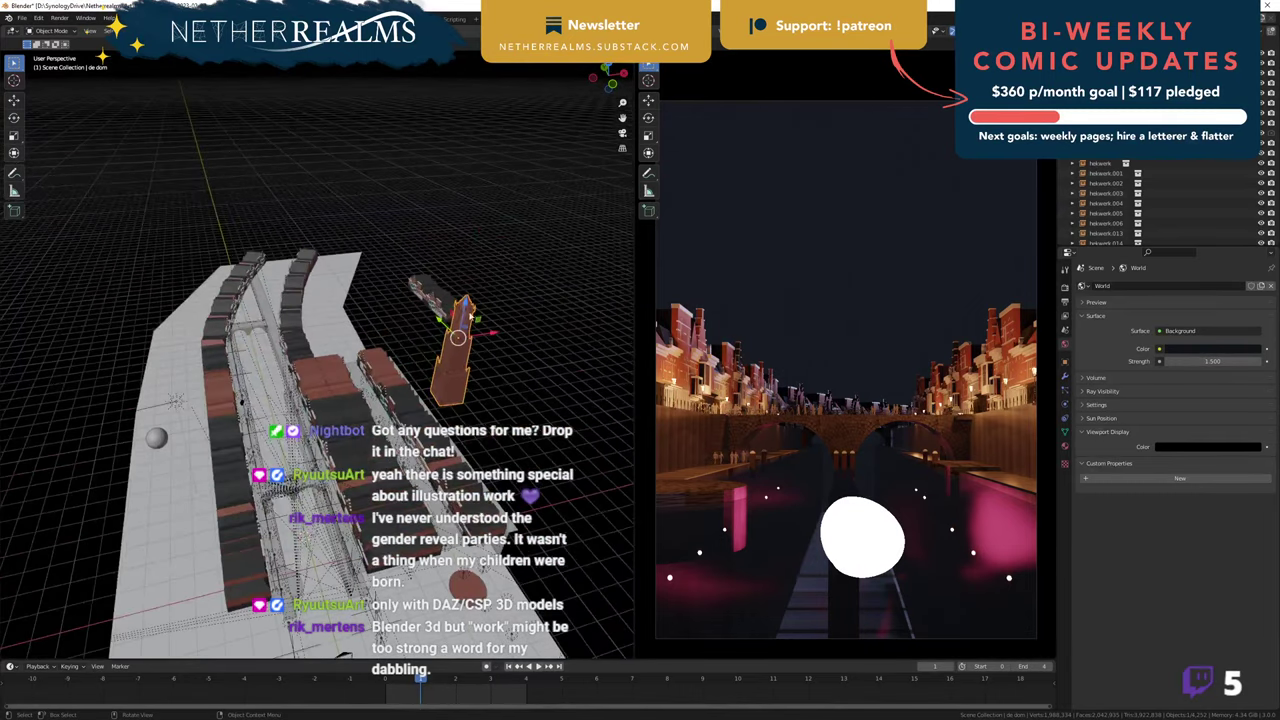
key(g)
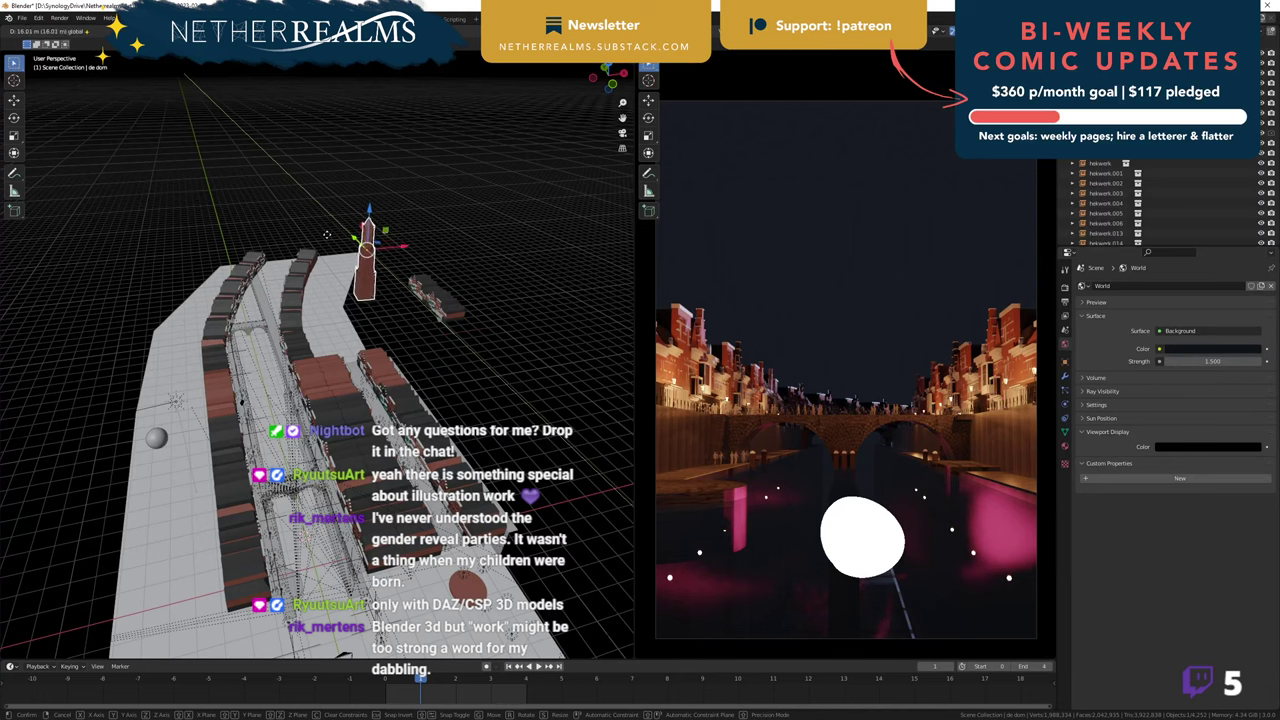
click(354, 238)
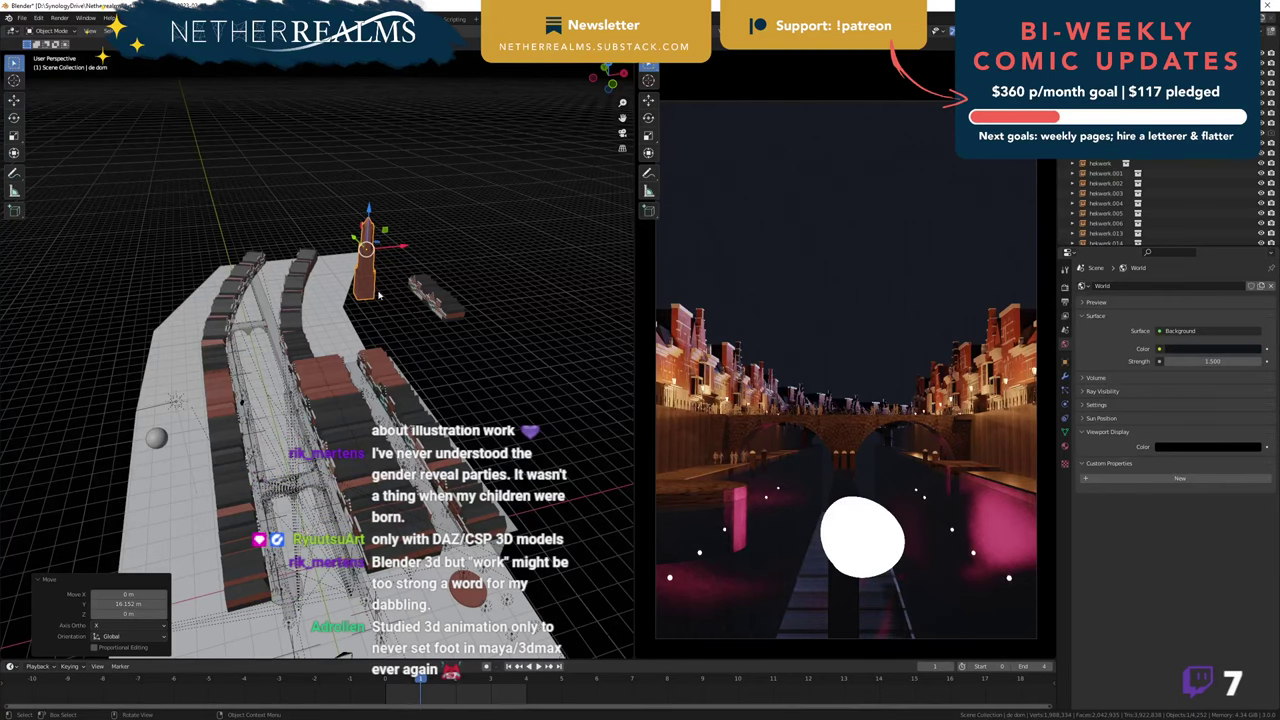
- Move the church tower about 17.24 m along the X axis to the opposite side of the canal, deselect it and save the file
middle_drag(354, 303, 353, 318)
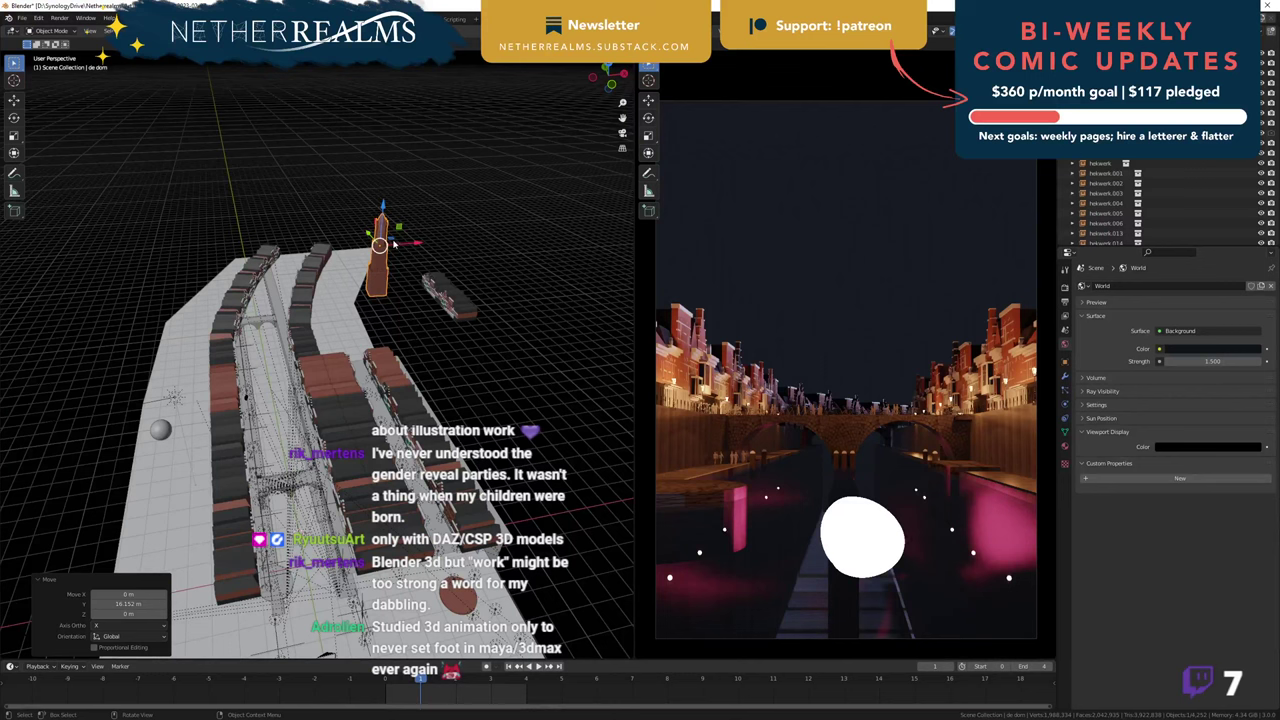
key(g)
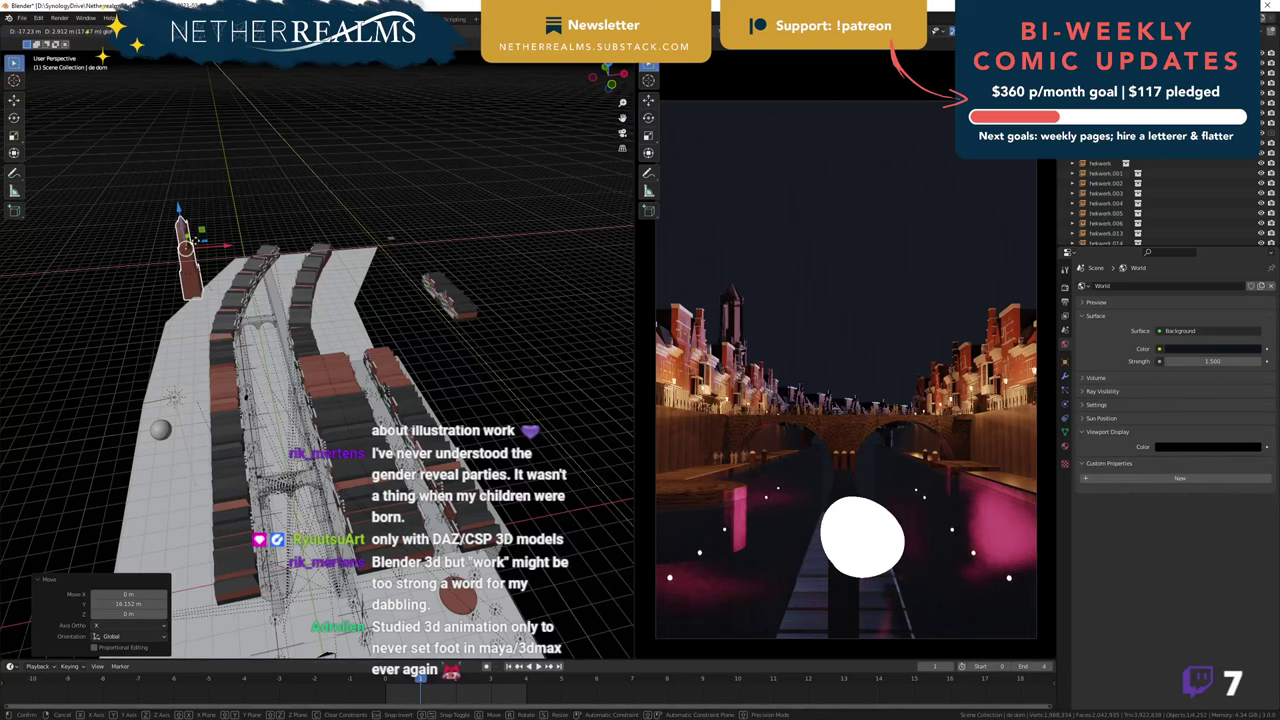
click(195, 241)
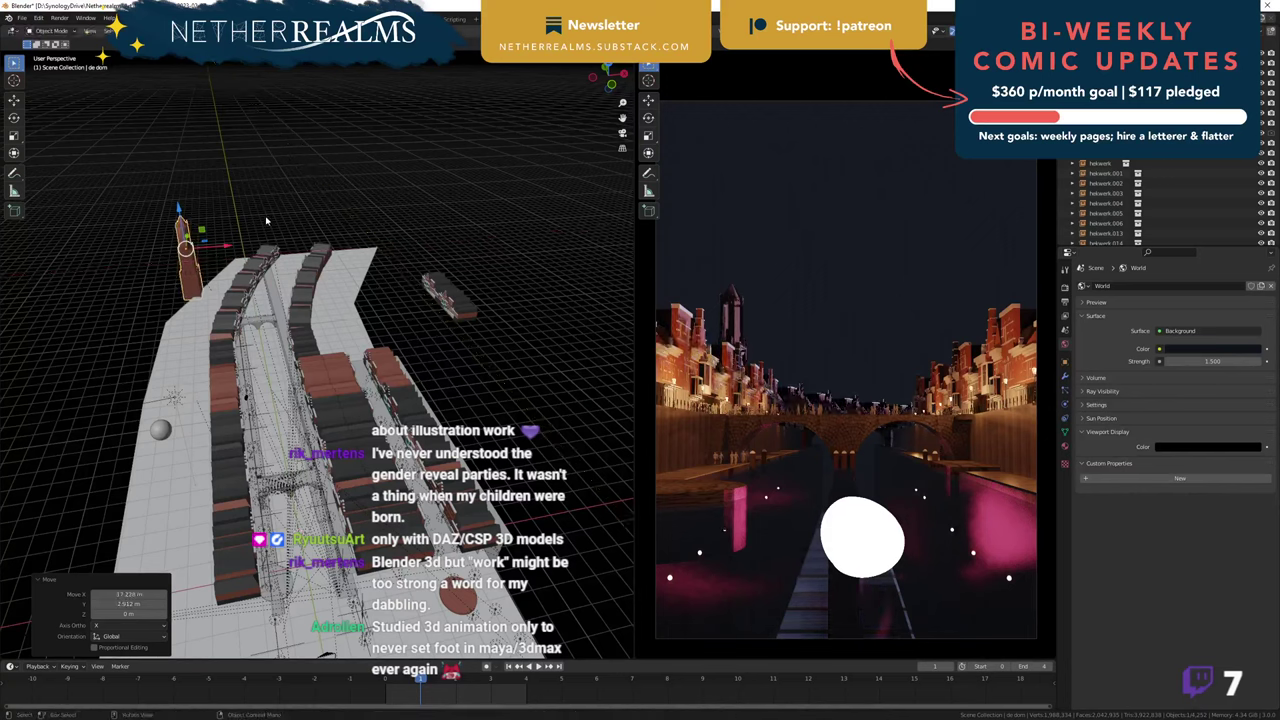
click(266, 220)
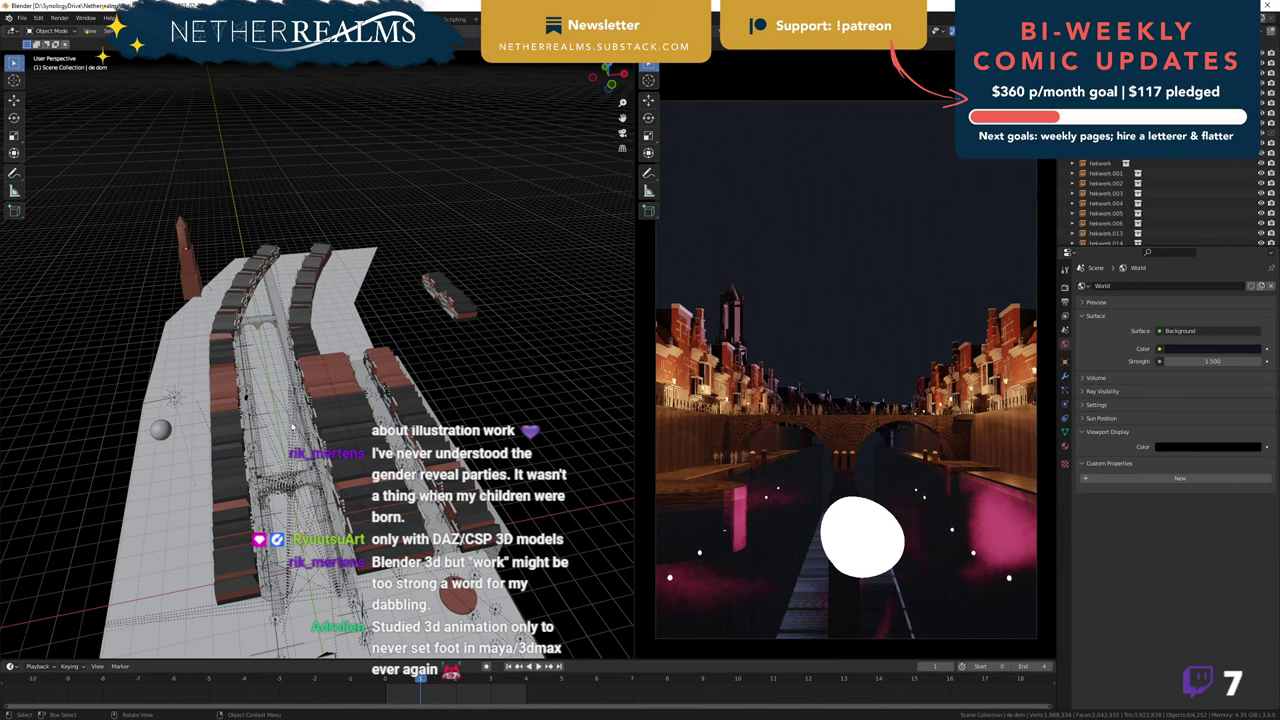
key(ctrl+s)
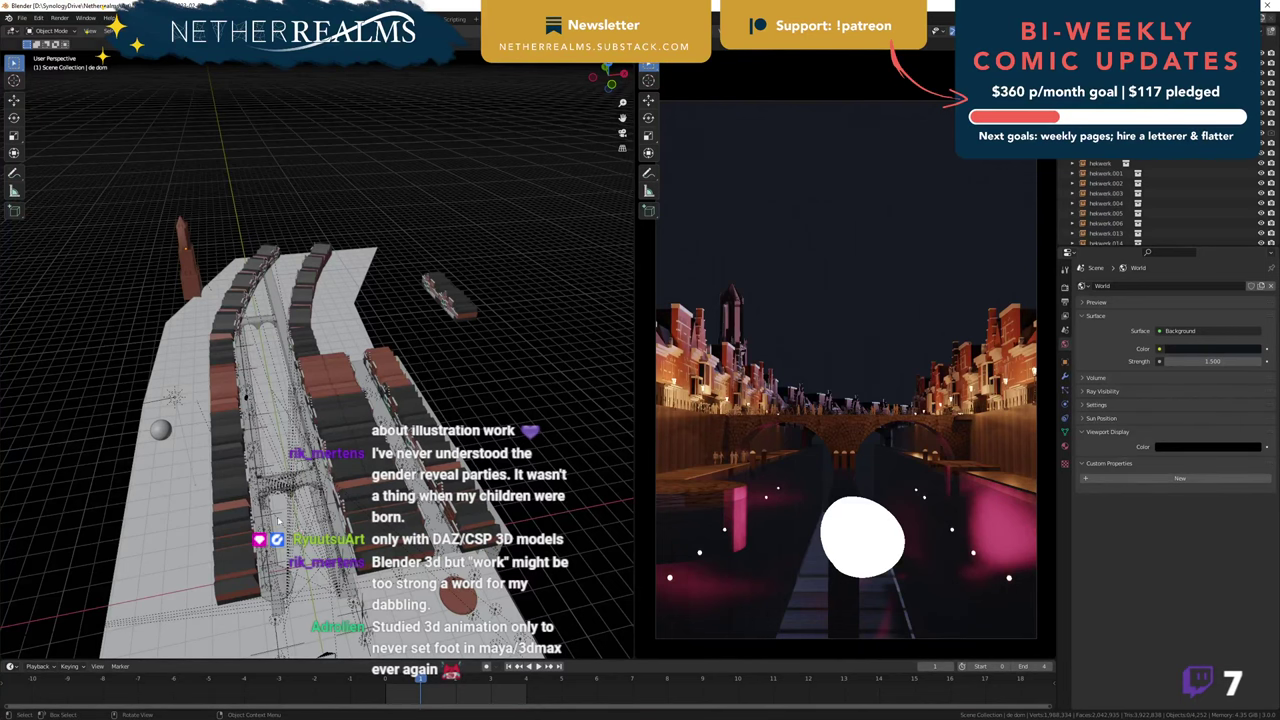
- Shift the base colour of the fish stand-in's material toward red, with hue about 0.998 and saturation about 0.94
mouse_move(278, 520)
middle_down()
mouse_move(271, 446)
mouse_move(268, 506)
middle_up()
scroll(271, 446, up, 5)
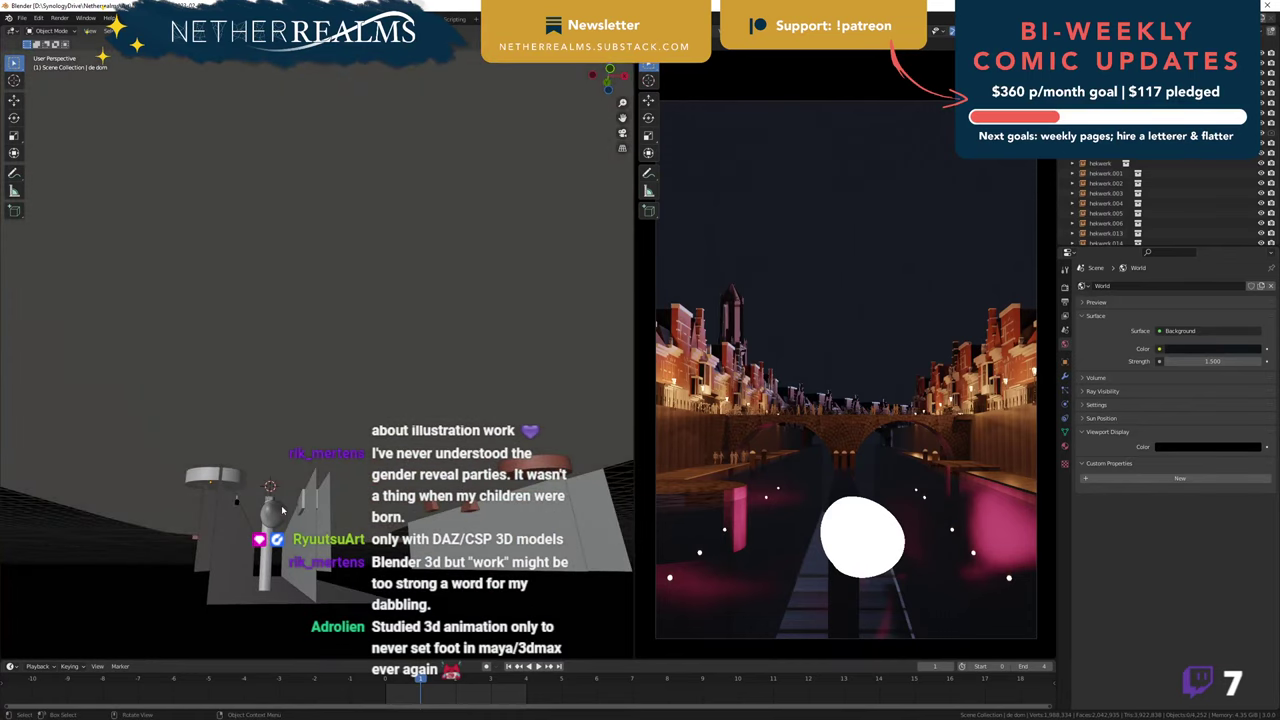
click(280, 511)
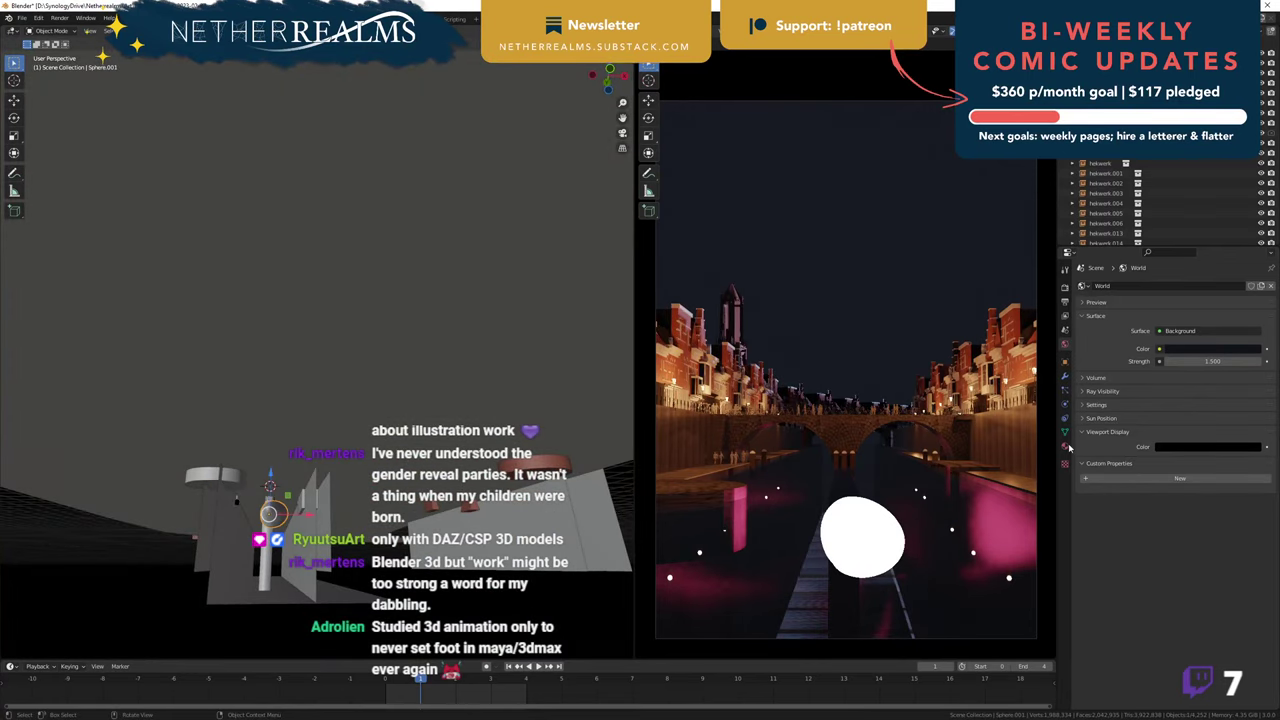
click(1065, 446)
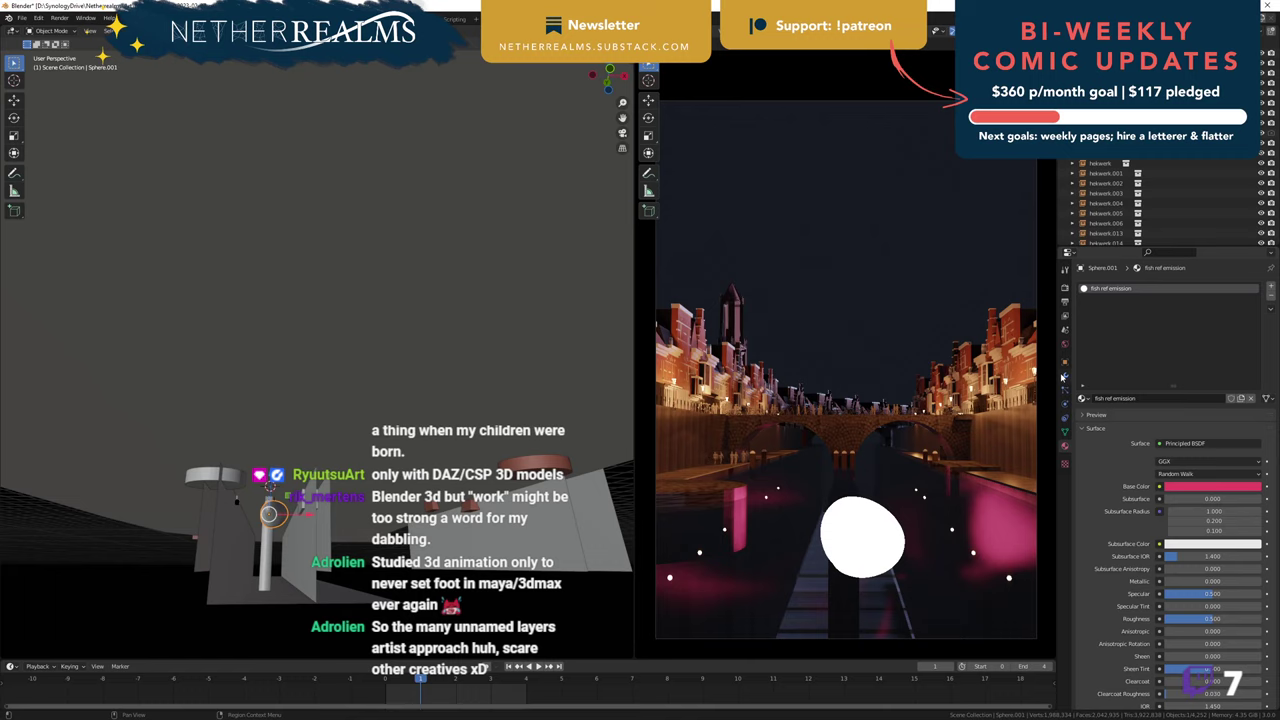
click(1222, 487)
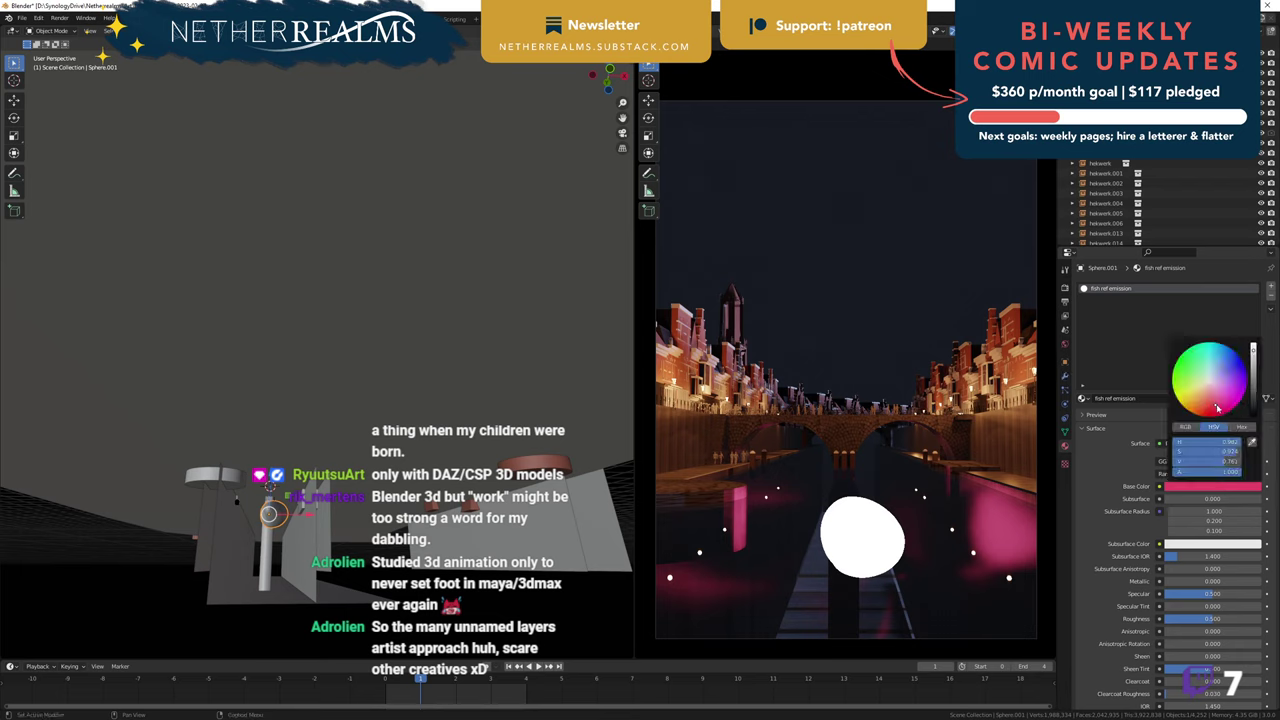
drag(1215, 405, 1210, 407)
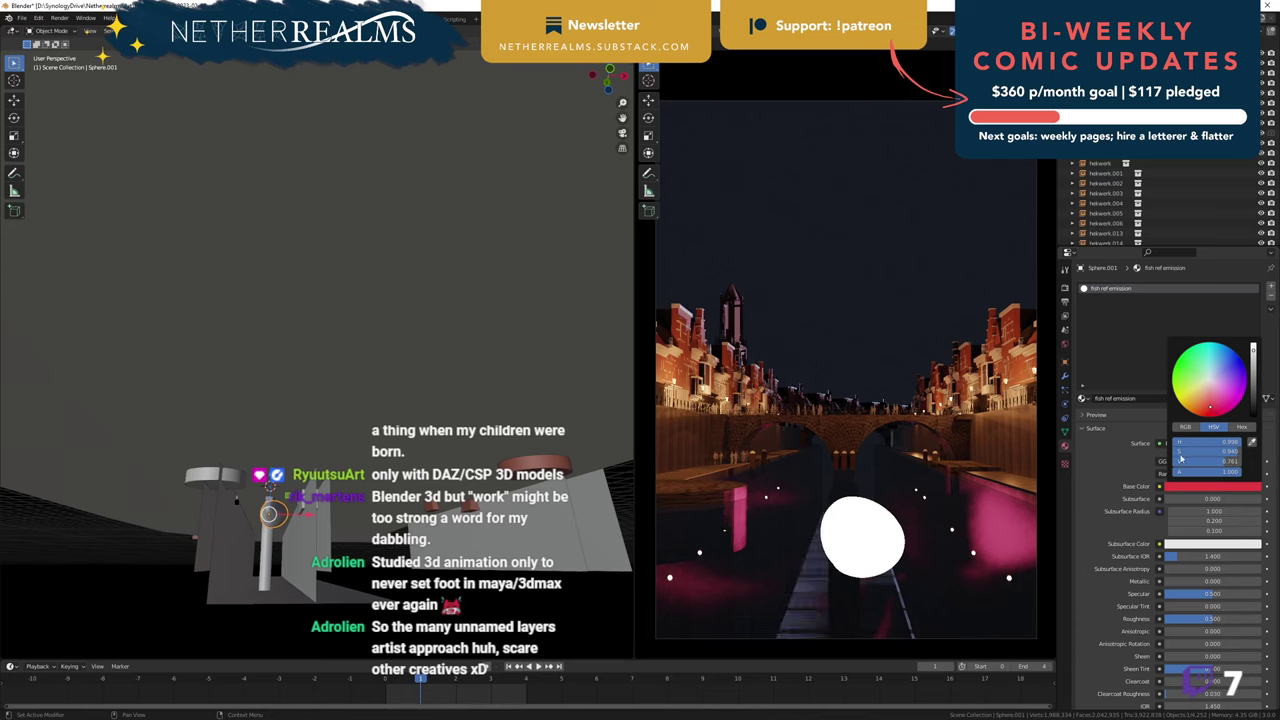
click(1199, 489)
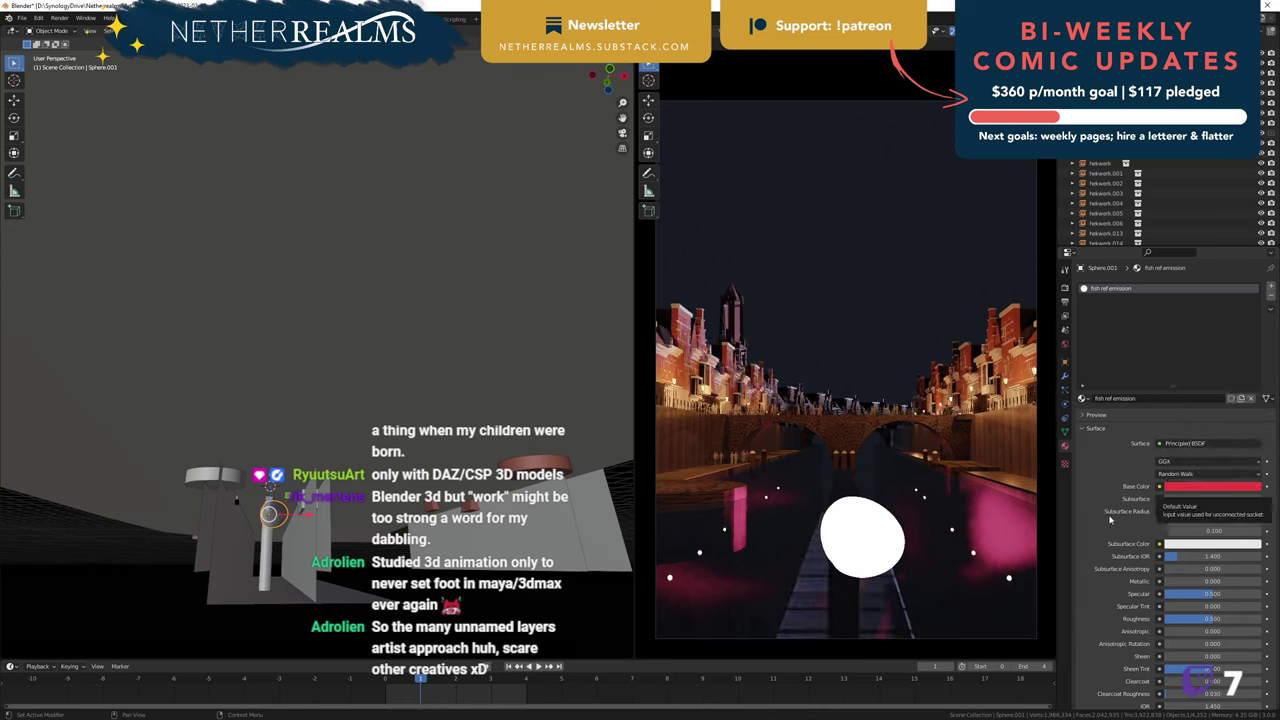
- Match the emission colour of the fish stand-in's material to its red base colour
scroll(1114, 521, down, 1)
scroll(1114, 528, down, 8)
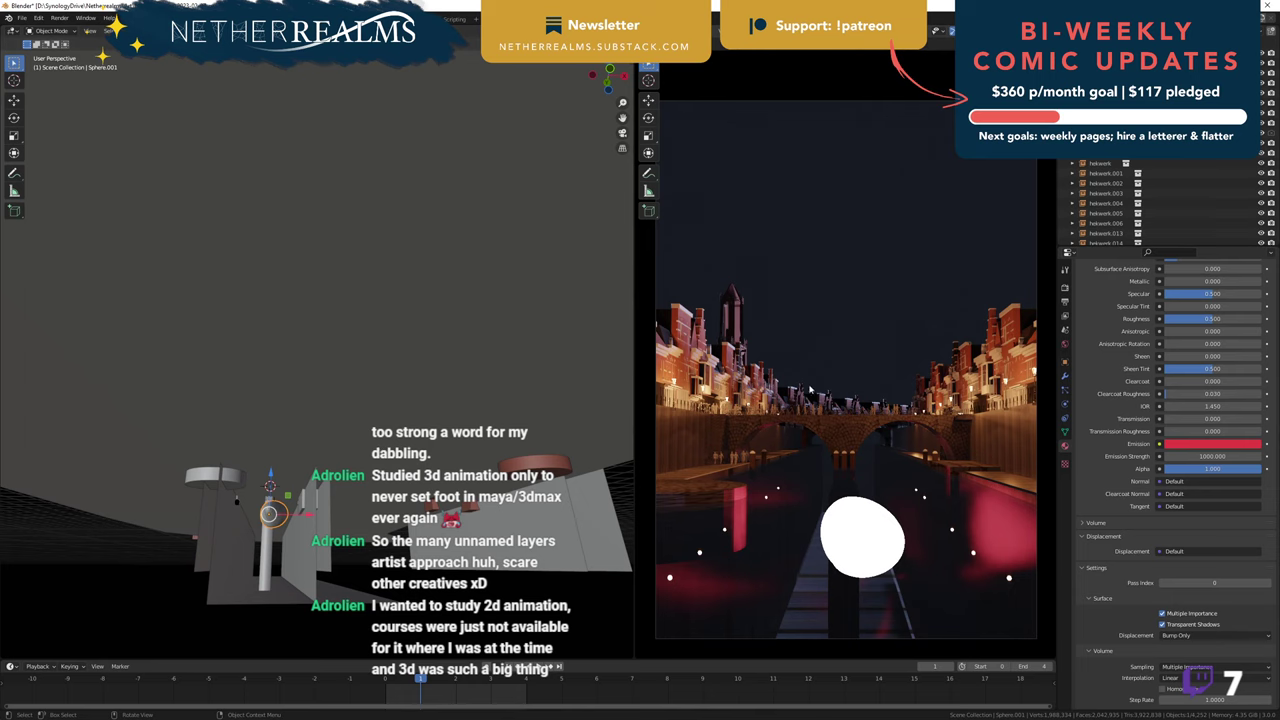
scroll(446, 327, down, 5)
middle_drag(446, 327, 321, 368)
scroll(486, 296, up, 2)
scroll(321, 368, up, 3)
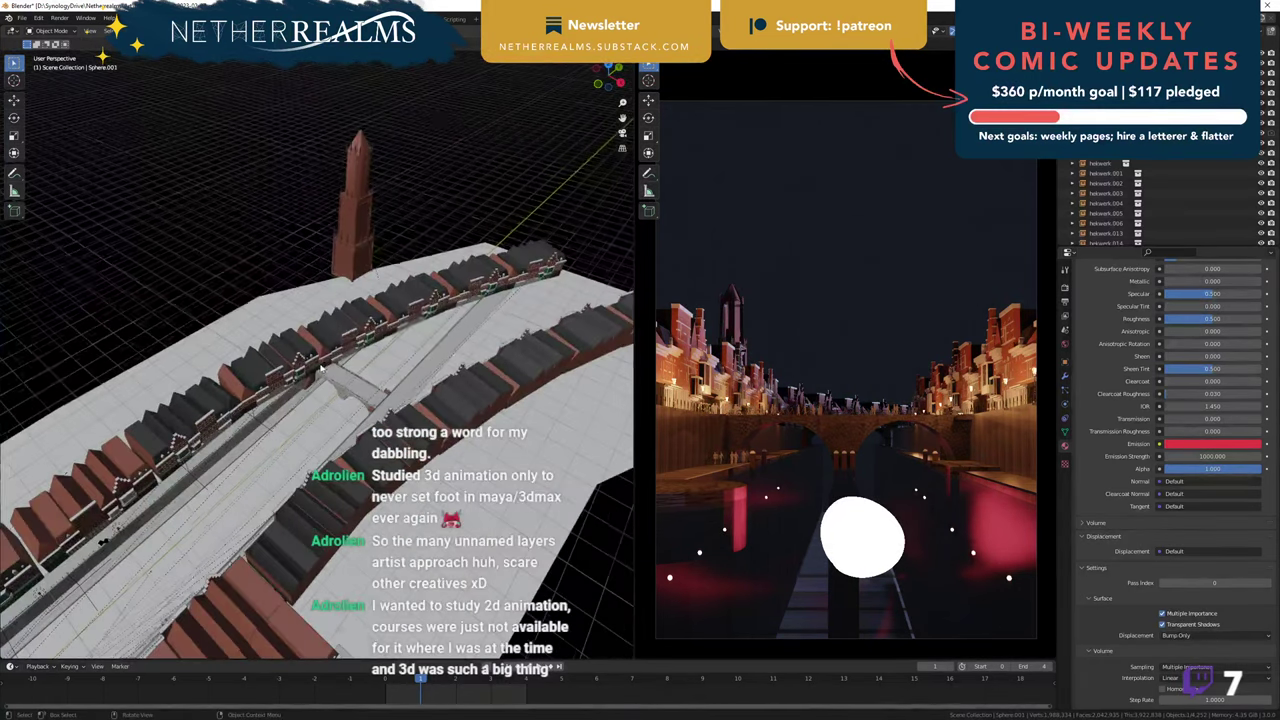
click(355, 330)
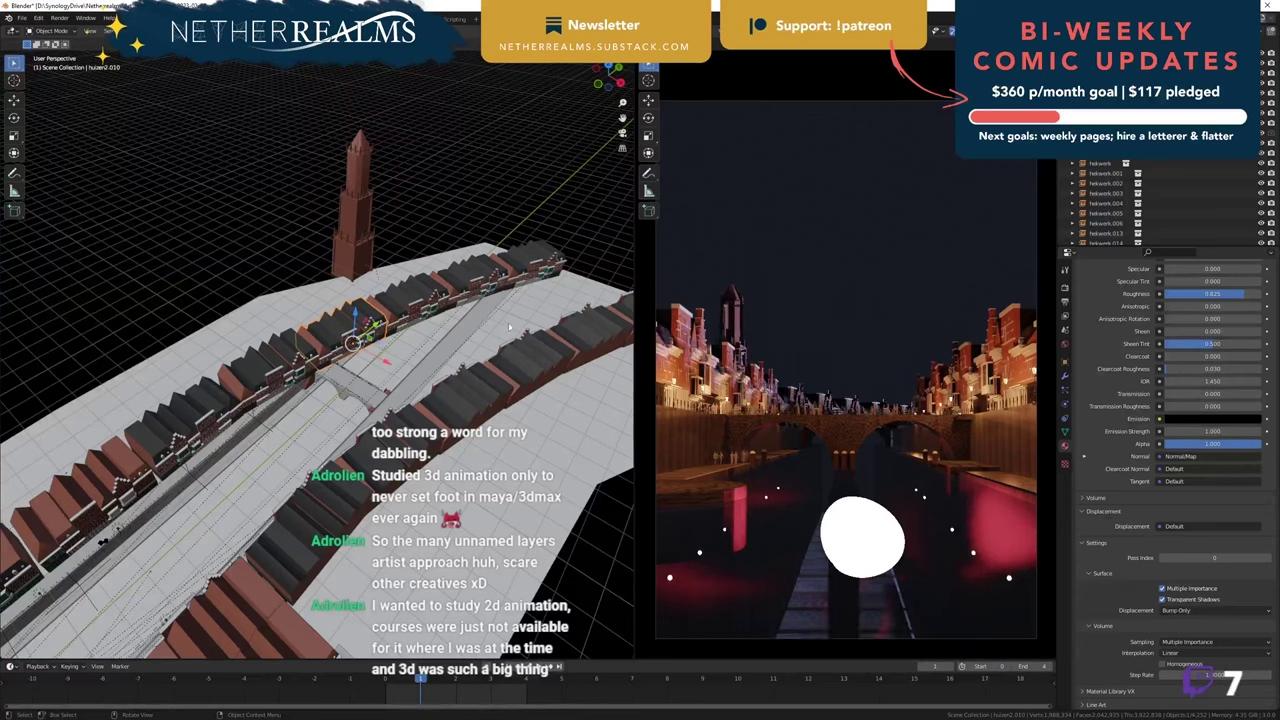
key(s)
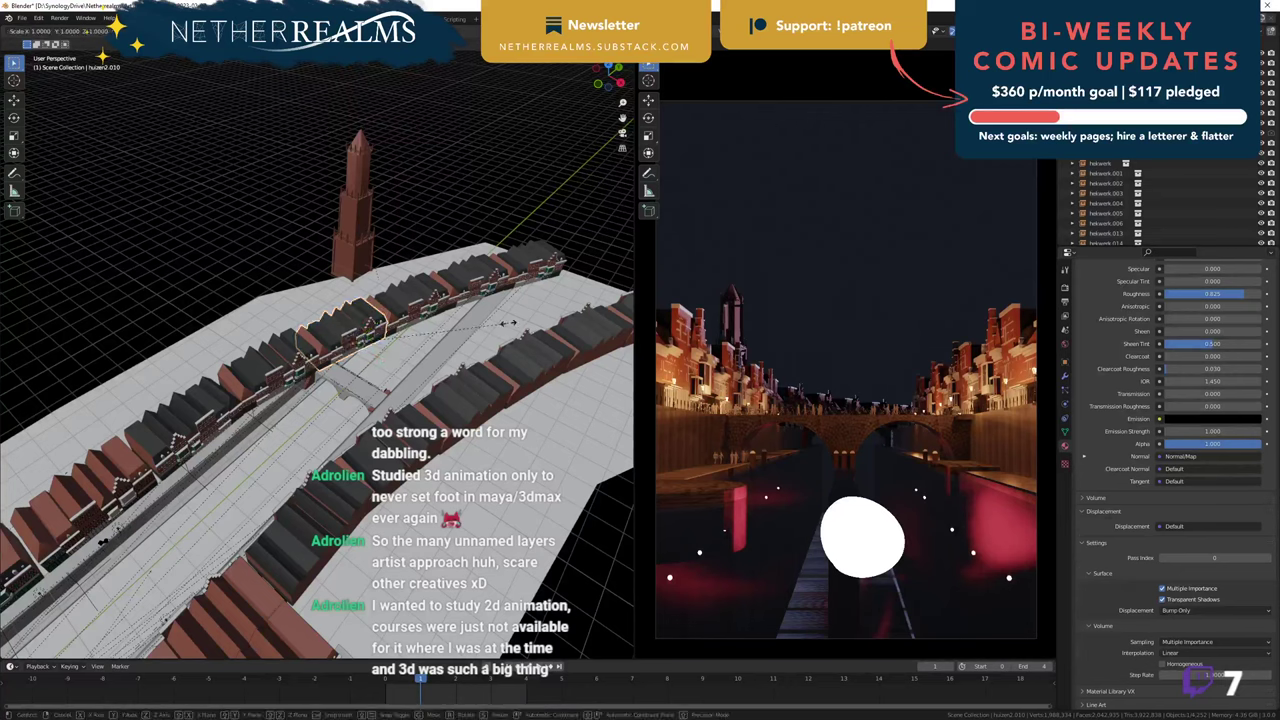
key(y)
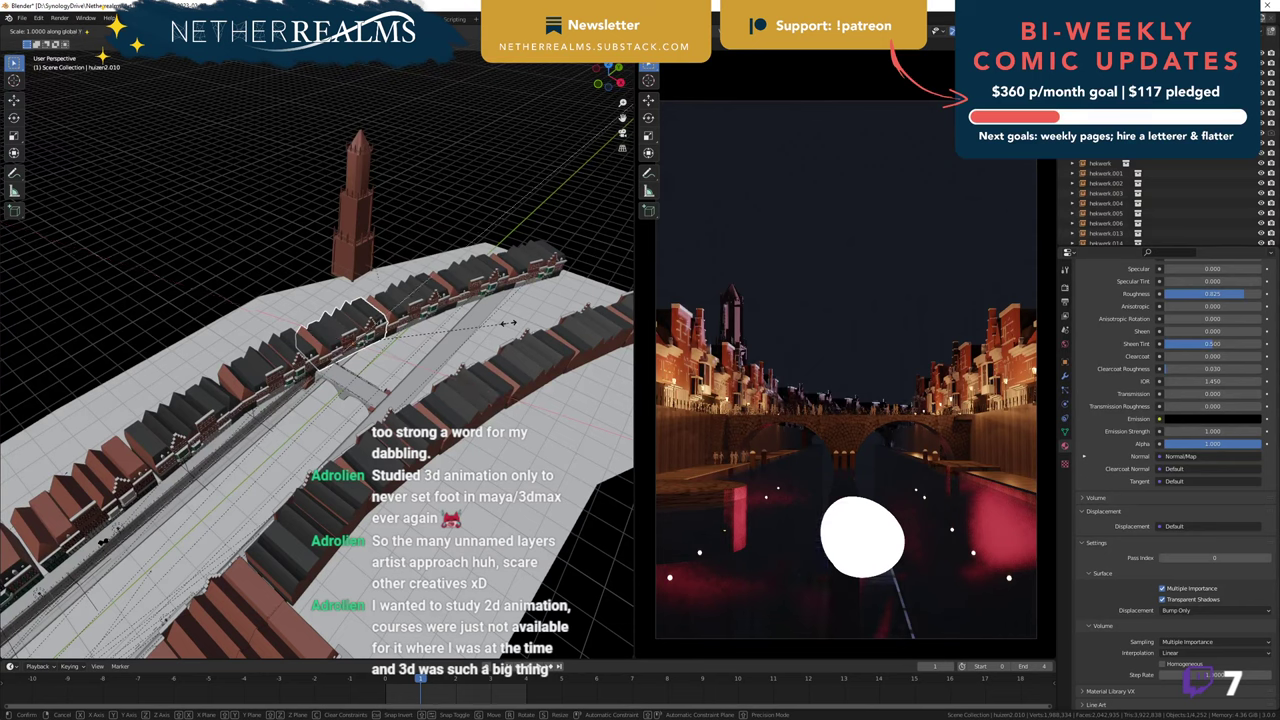
key(y)
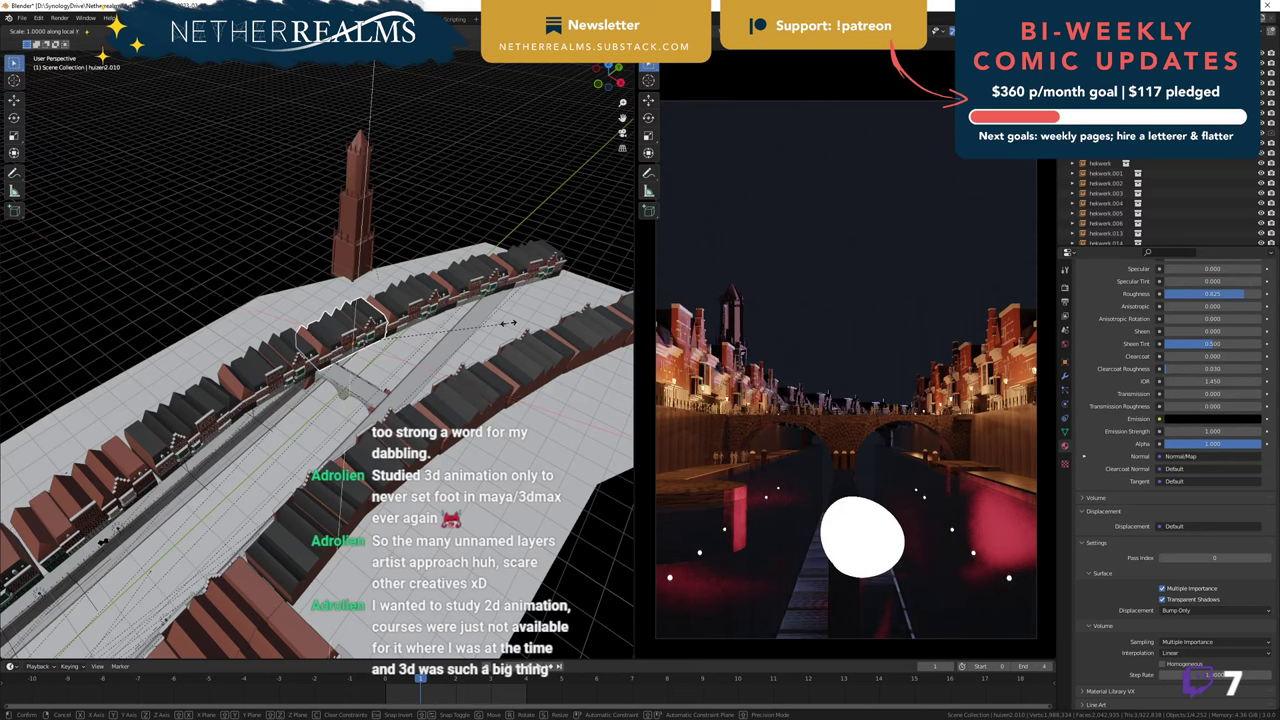
key(z)
key(z)
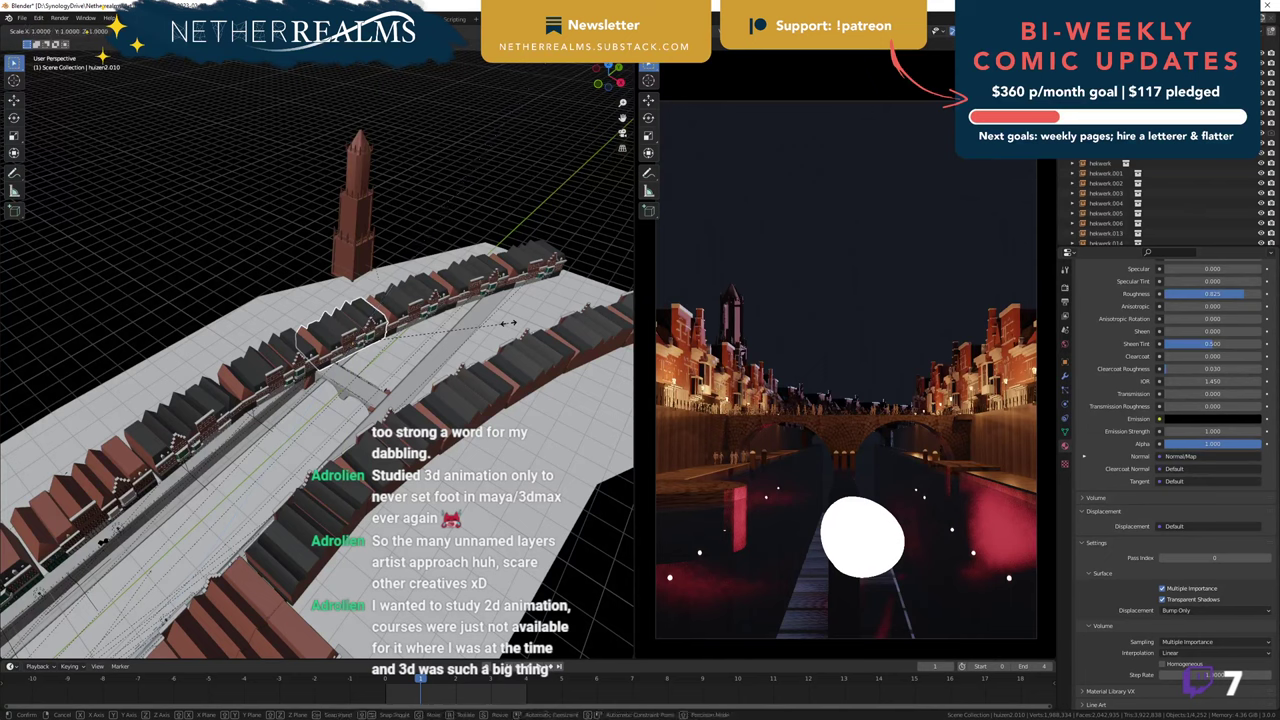
key(z)
key(z)
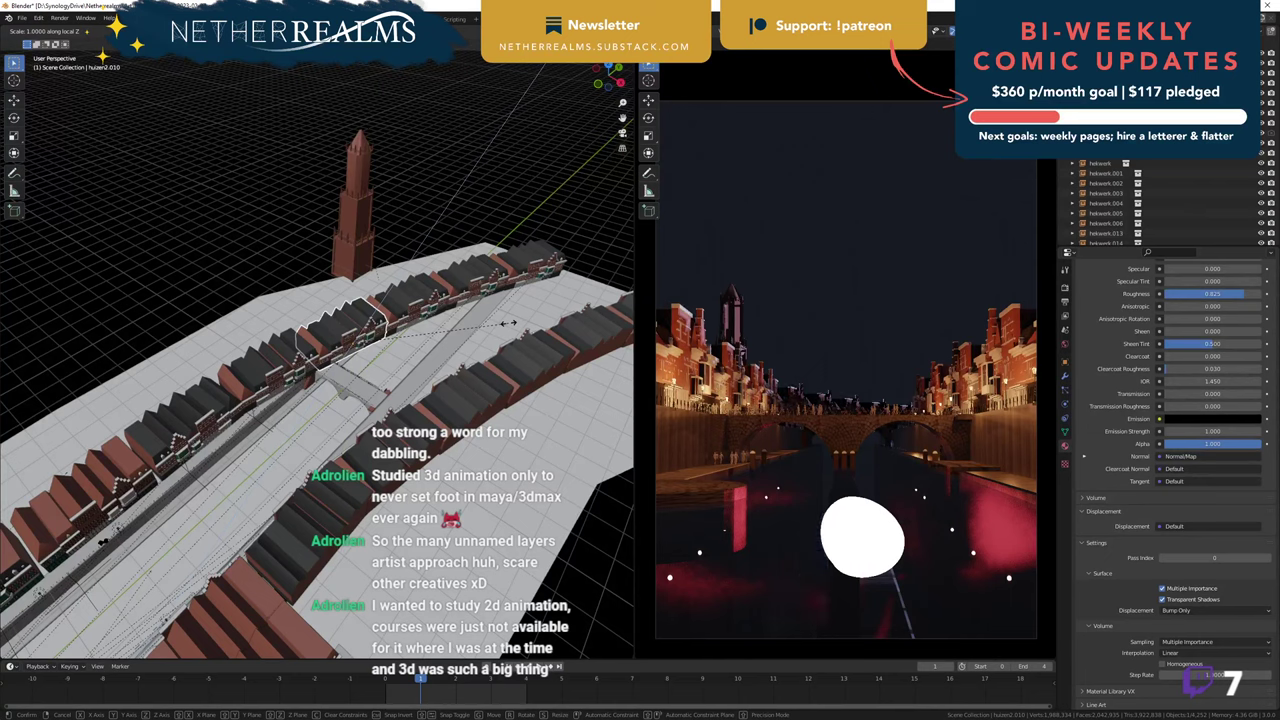
key(y)
key(y)
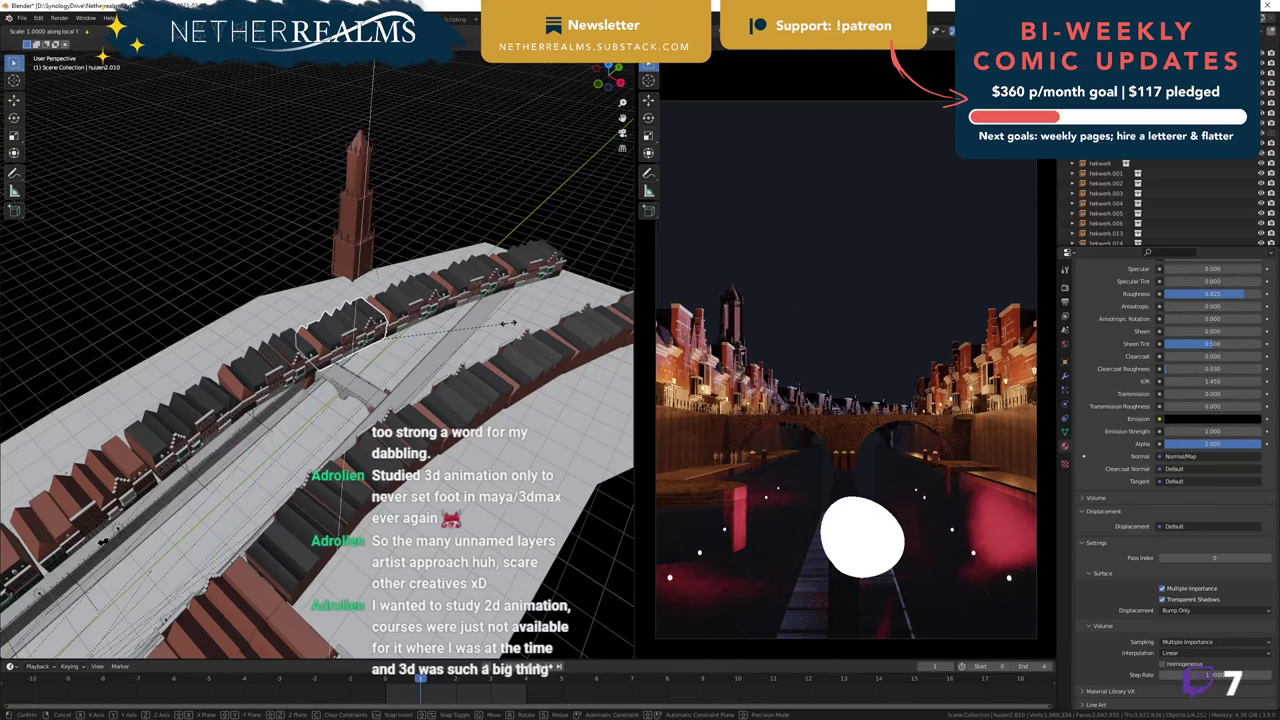
key(x)
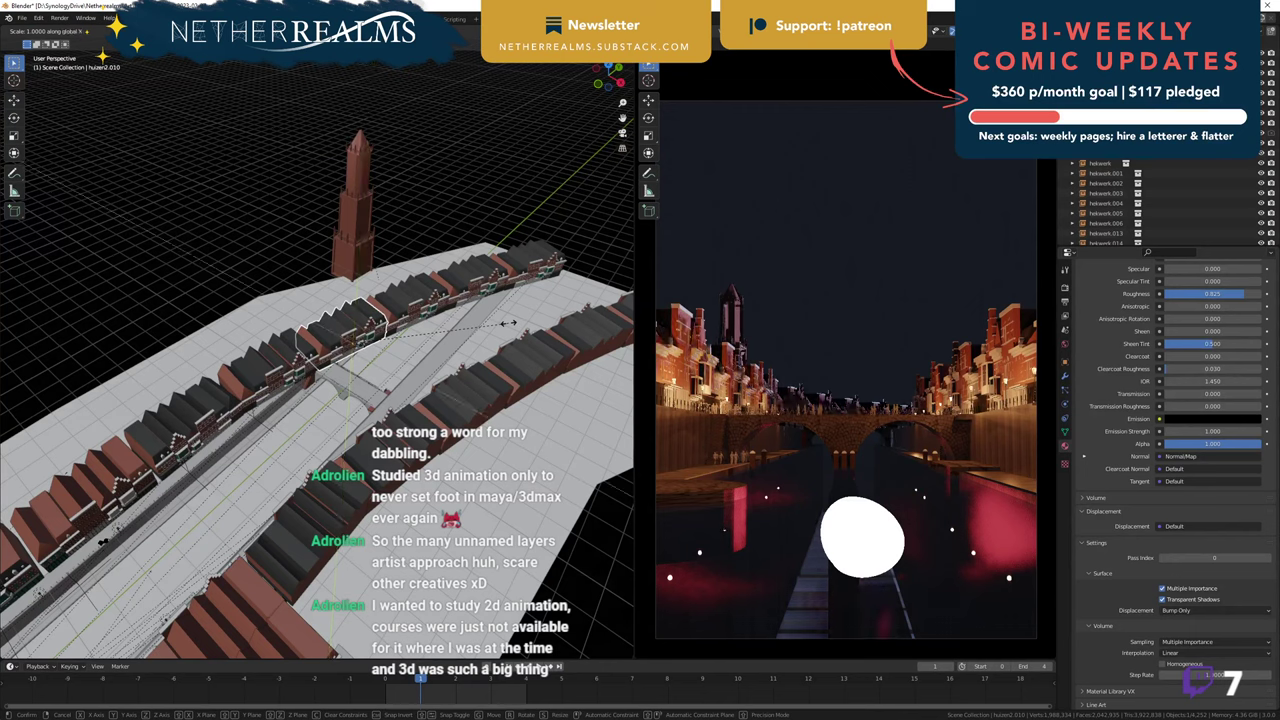
key(x)
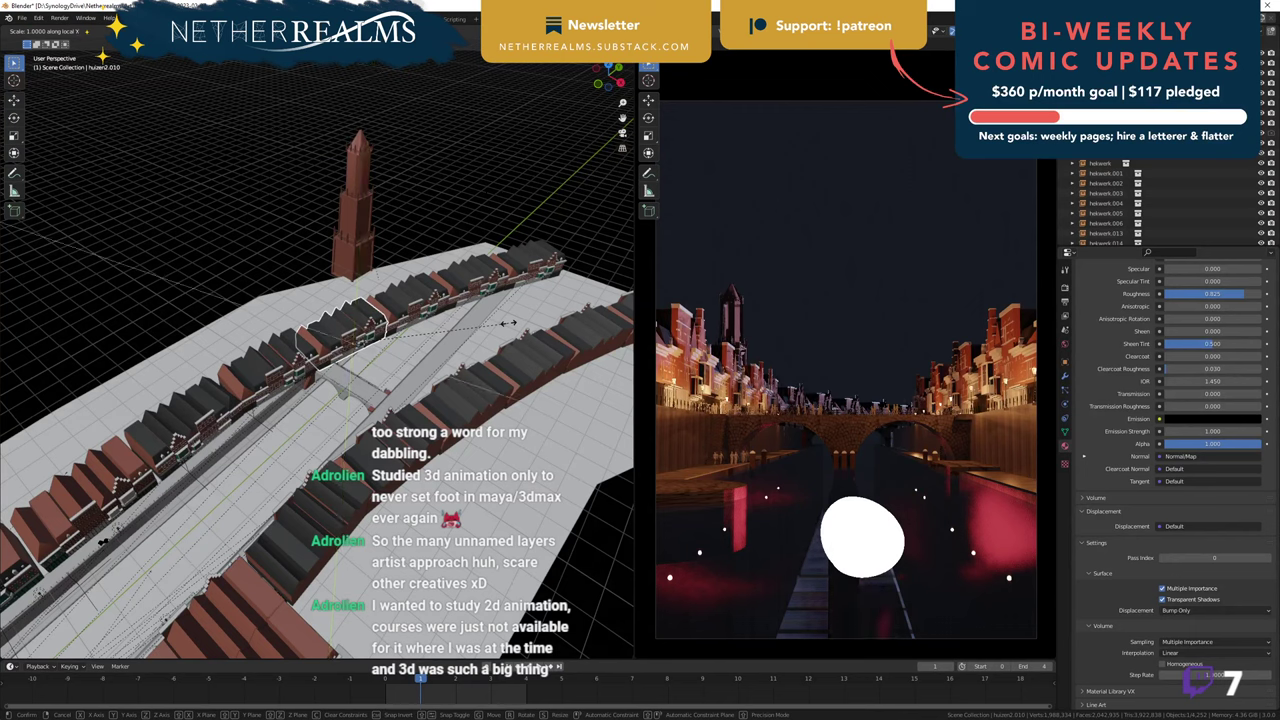
right_click(509, 325)
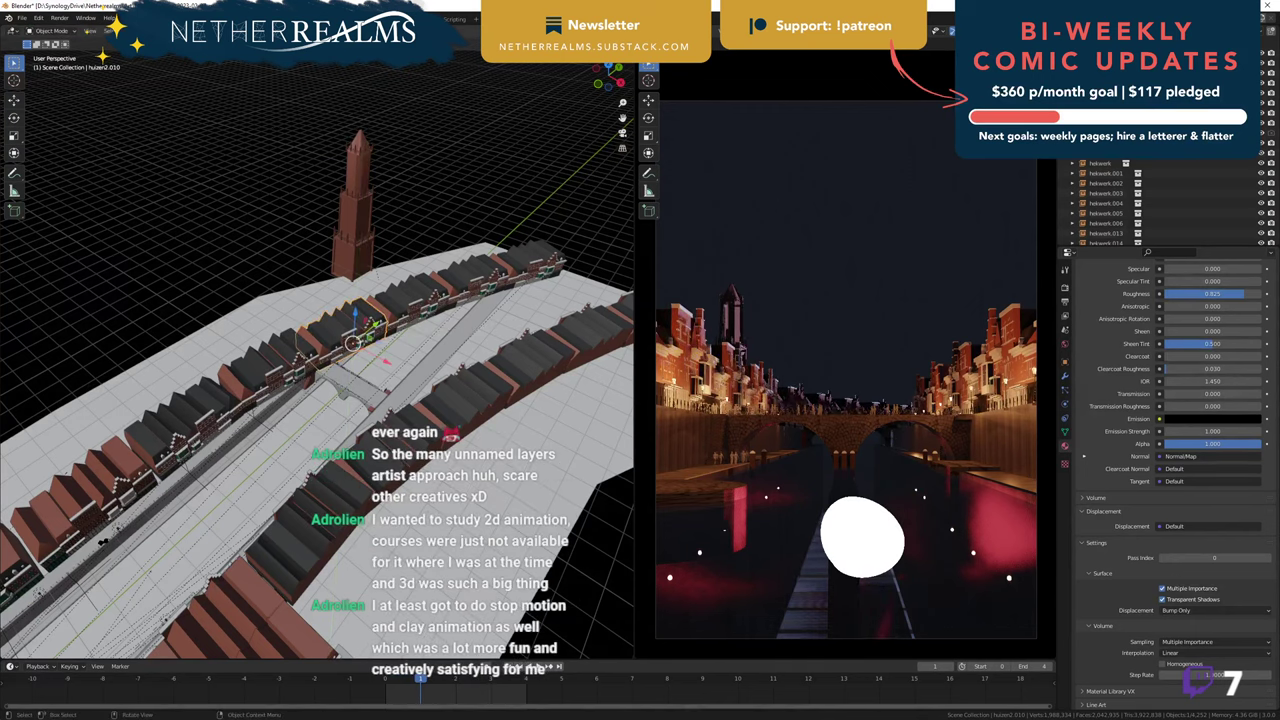
- Select the sun light above the canal and raise it about 21.79 m along the Z axis
shift+middle_drag(317, 422, 341, 446)
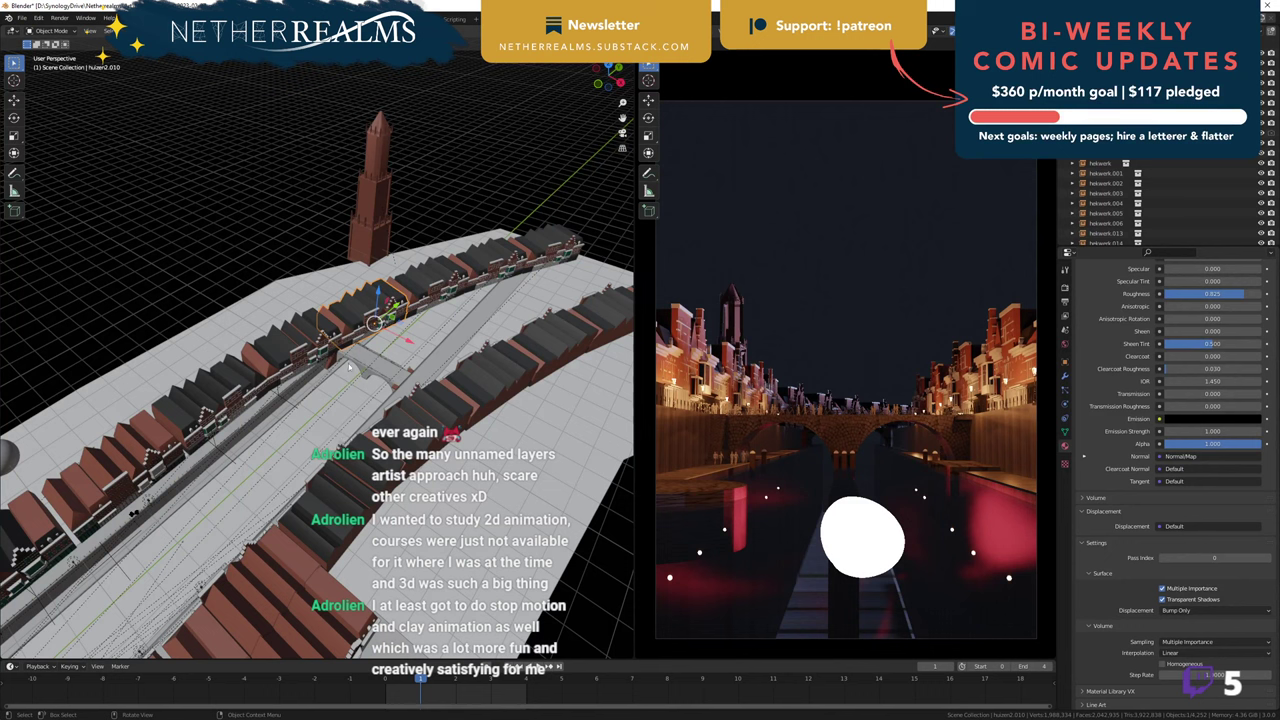
middle_drag(349, 368, 338, 318)
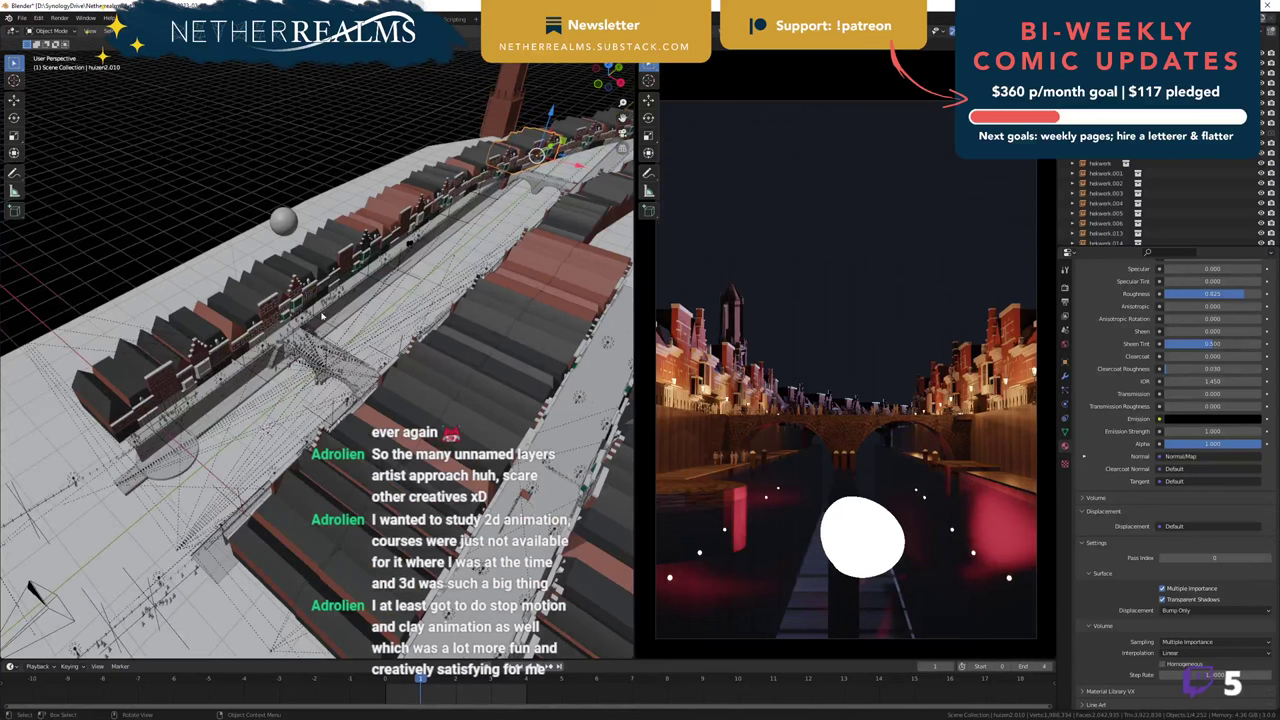
middle_drag(273, 377, 364, 325)
middle_drag(437, 196, 376, 280)
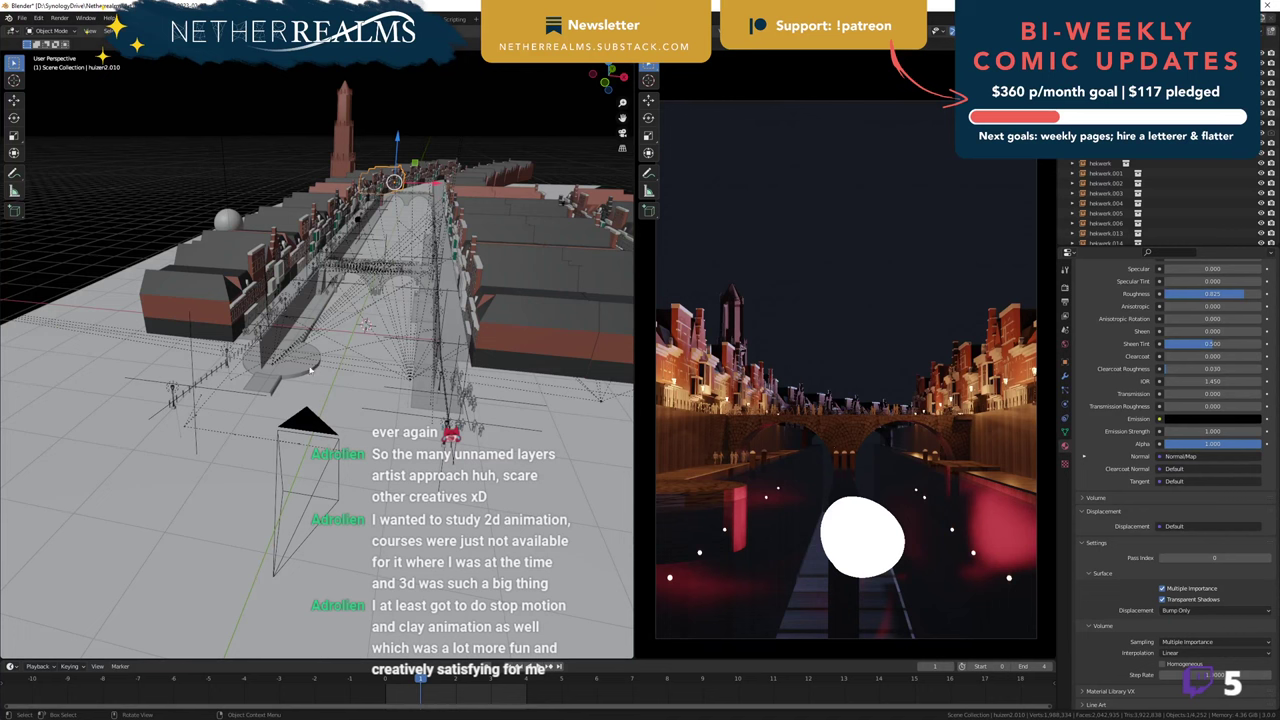
scroll(313, 258, down, 5)
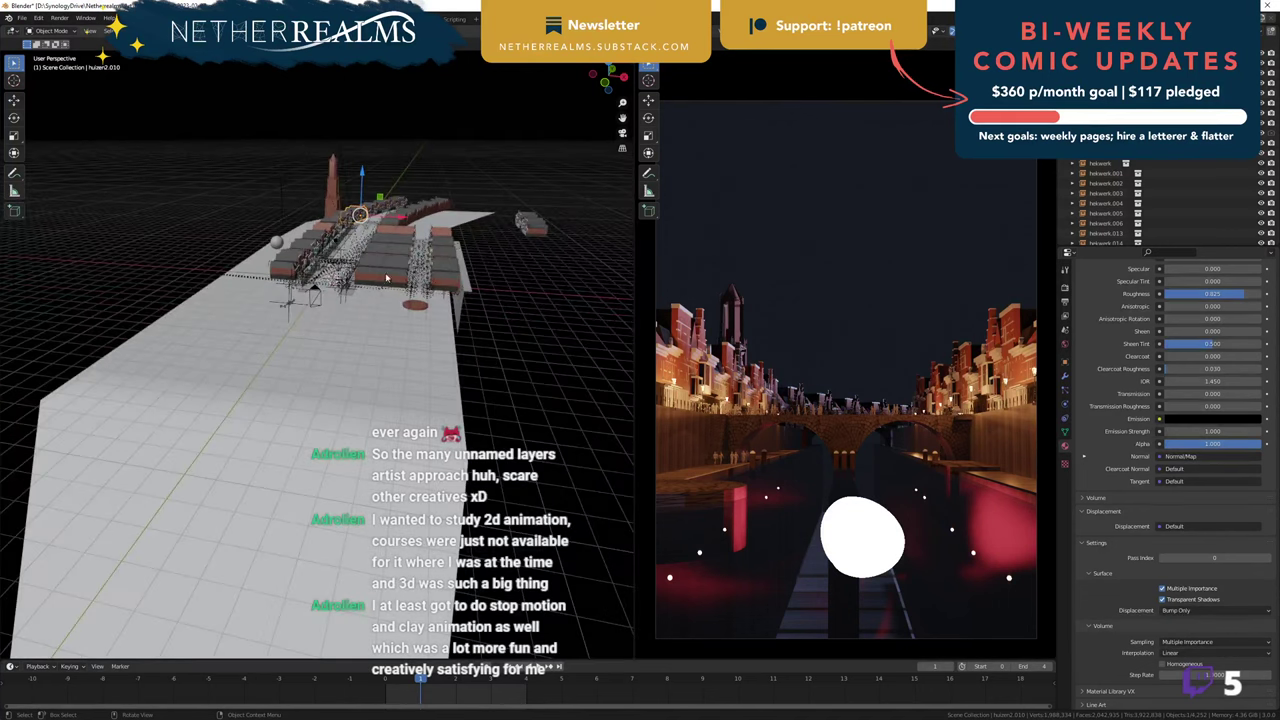
scroll(332, 264, up, 4)
scroll(446, 220, up, 2)
shift+middle_drag(446, 220, 317, 360)
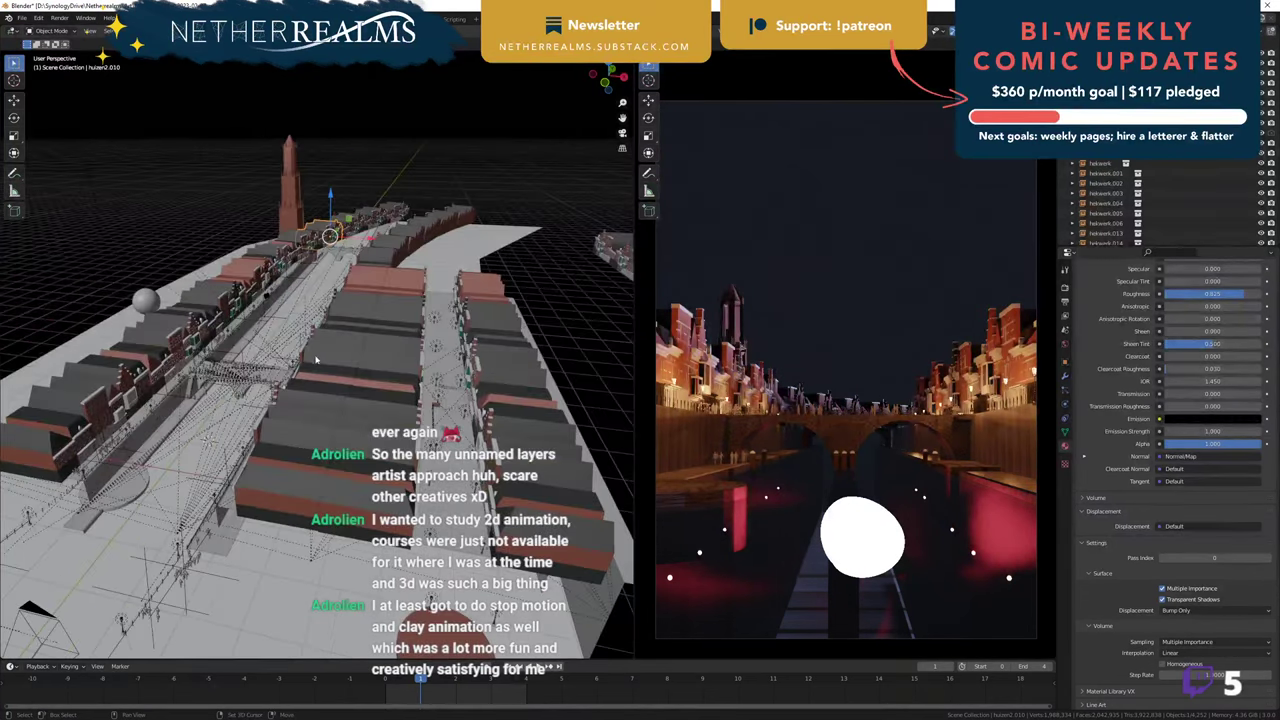
scroll(315, 360, down, 5)
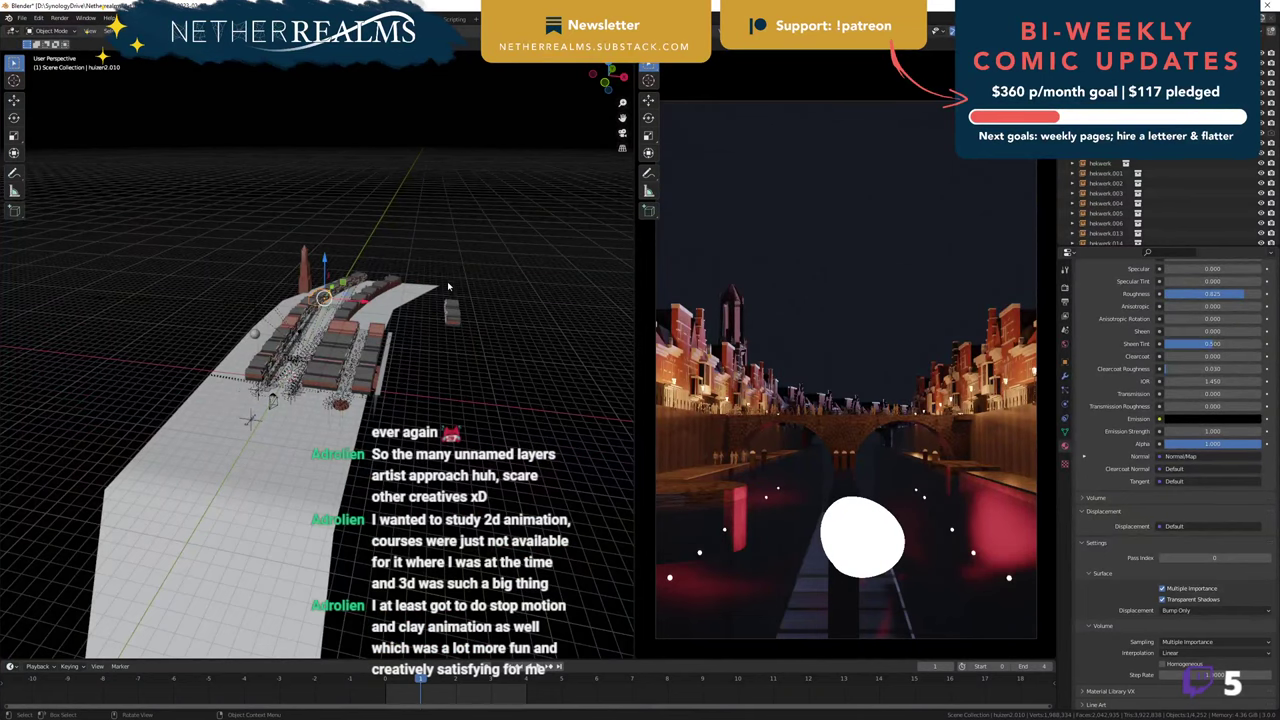
middle_drag(448, 287, 279, 307)
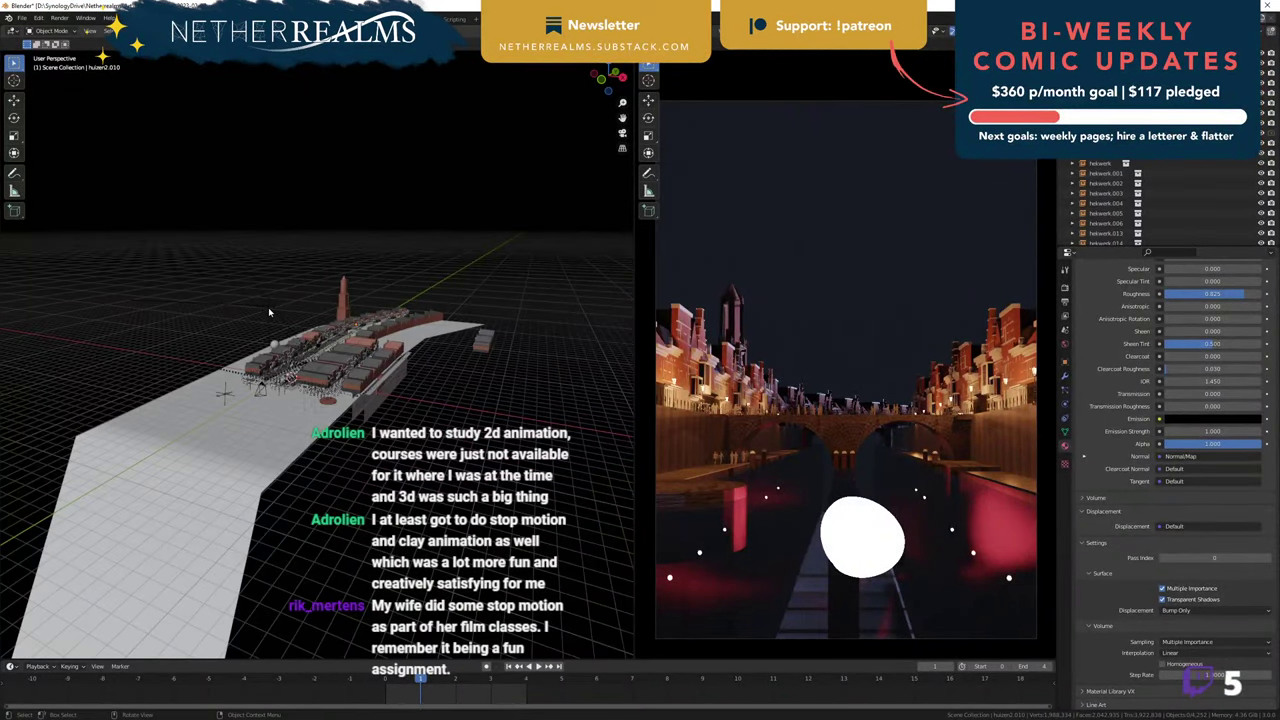
click(268, 307)
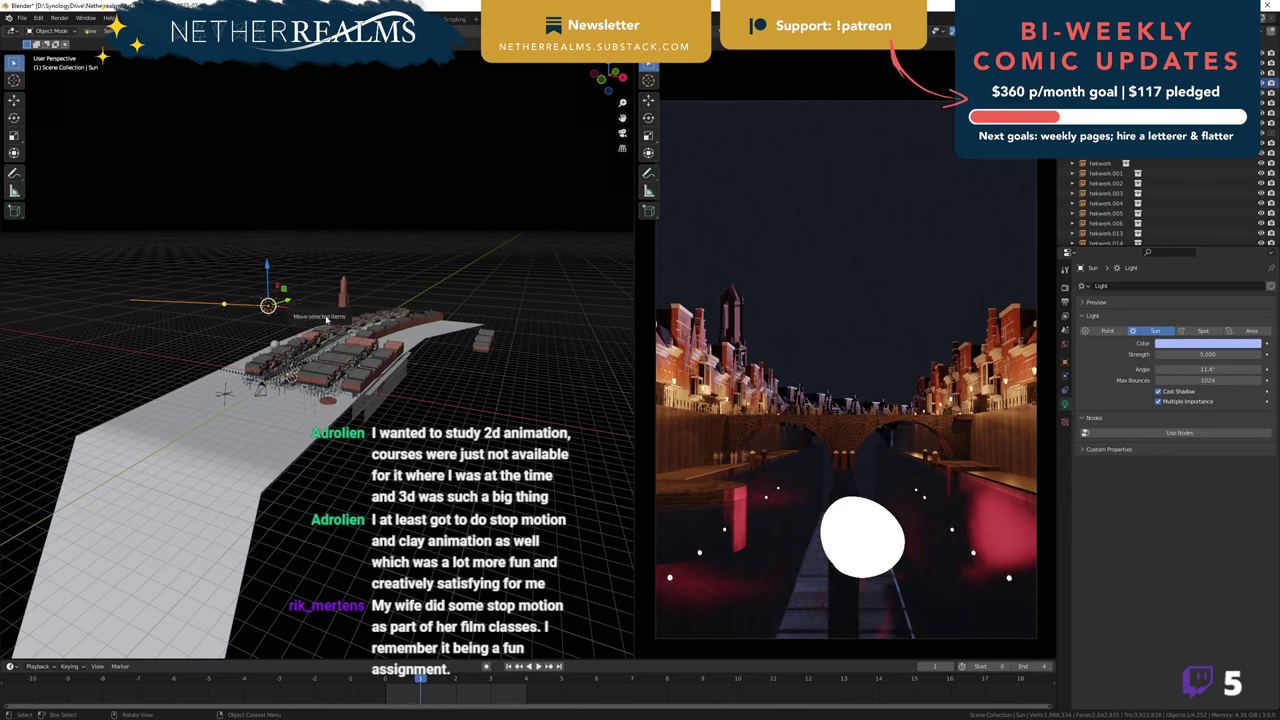
mouse_move(315, 314)
mouse_down()
mouse_move(527, 369)
mouse_move(352, 303)
mouse_move(306, 311)
mouse_up()
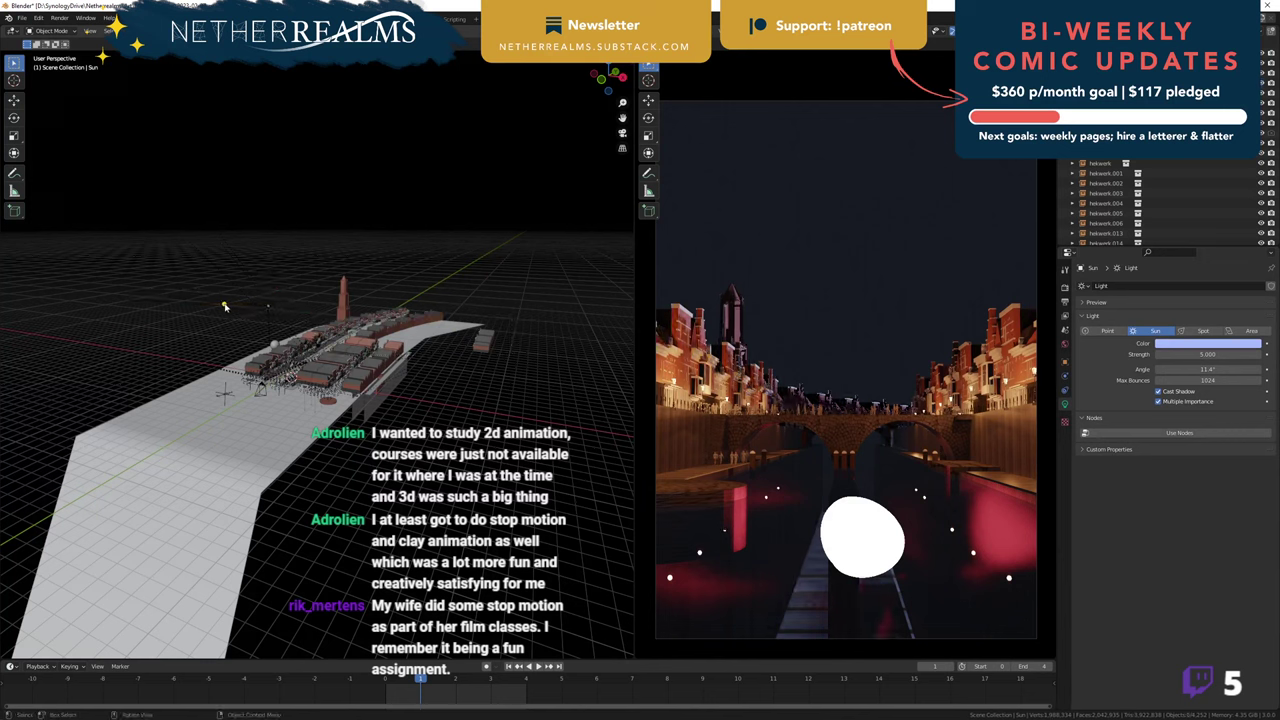
click(265, 305)
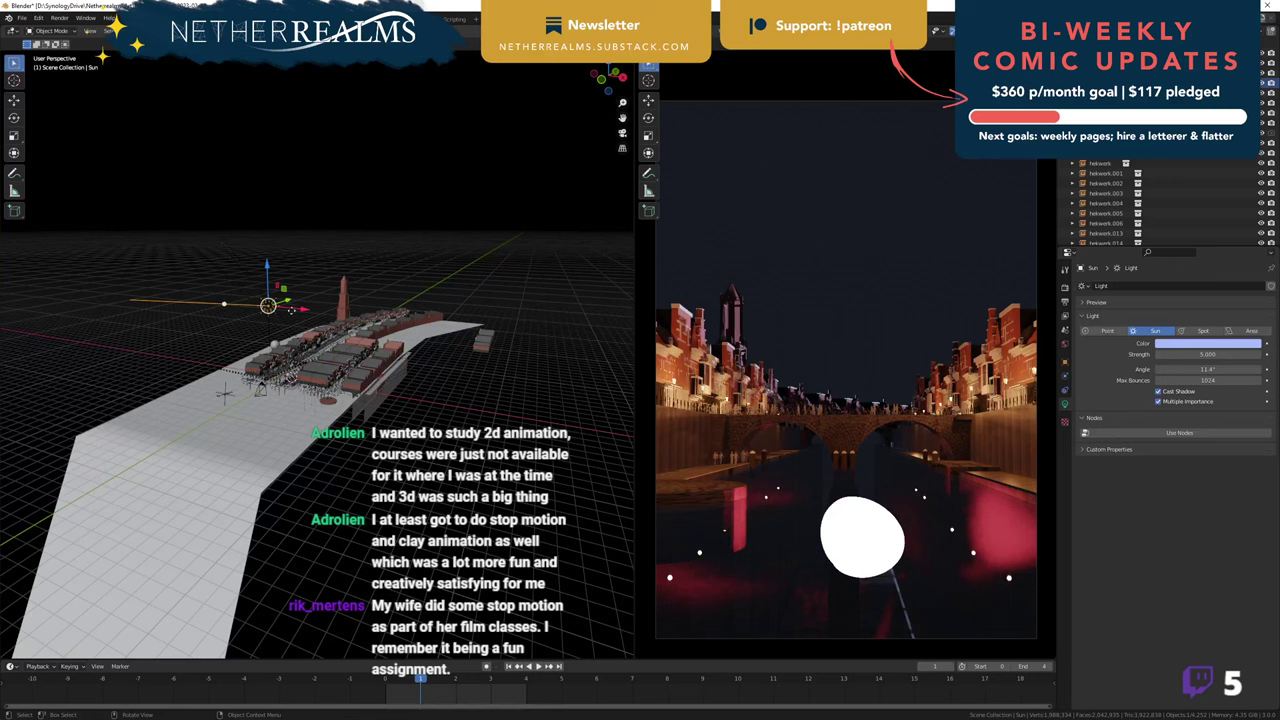
click(304, 311)
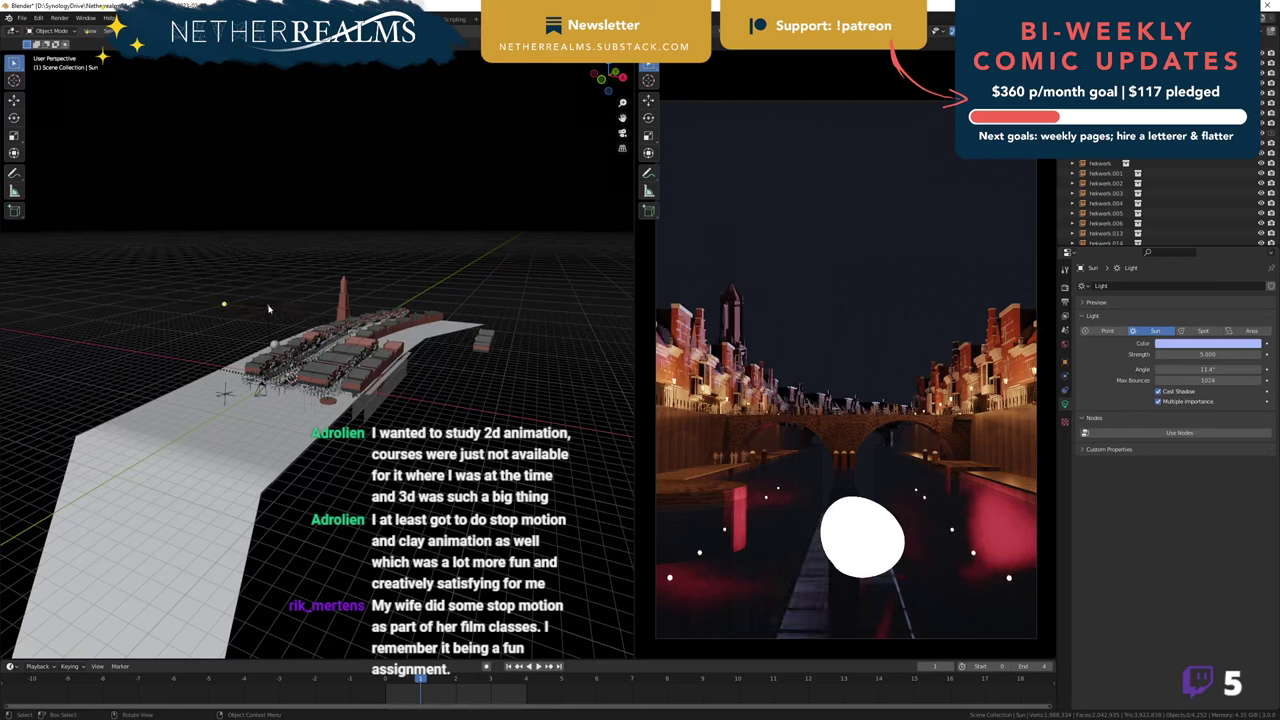
click(267, 306)
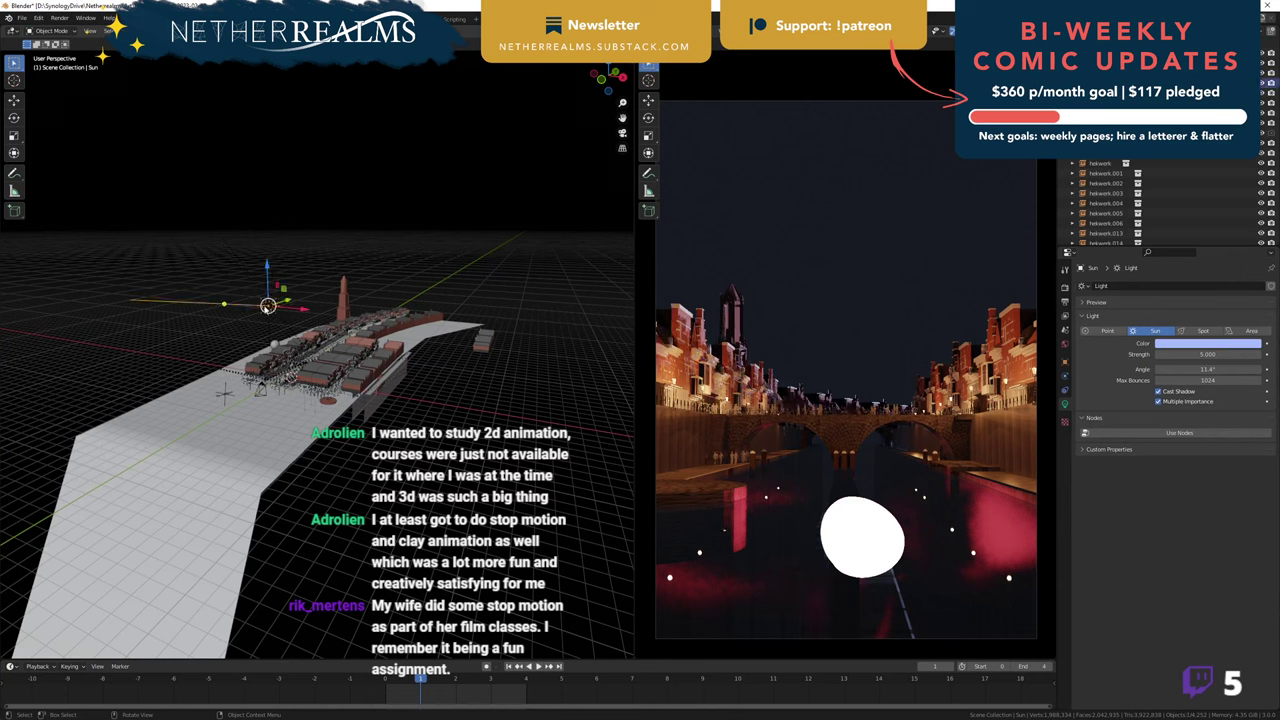
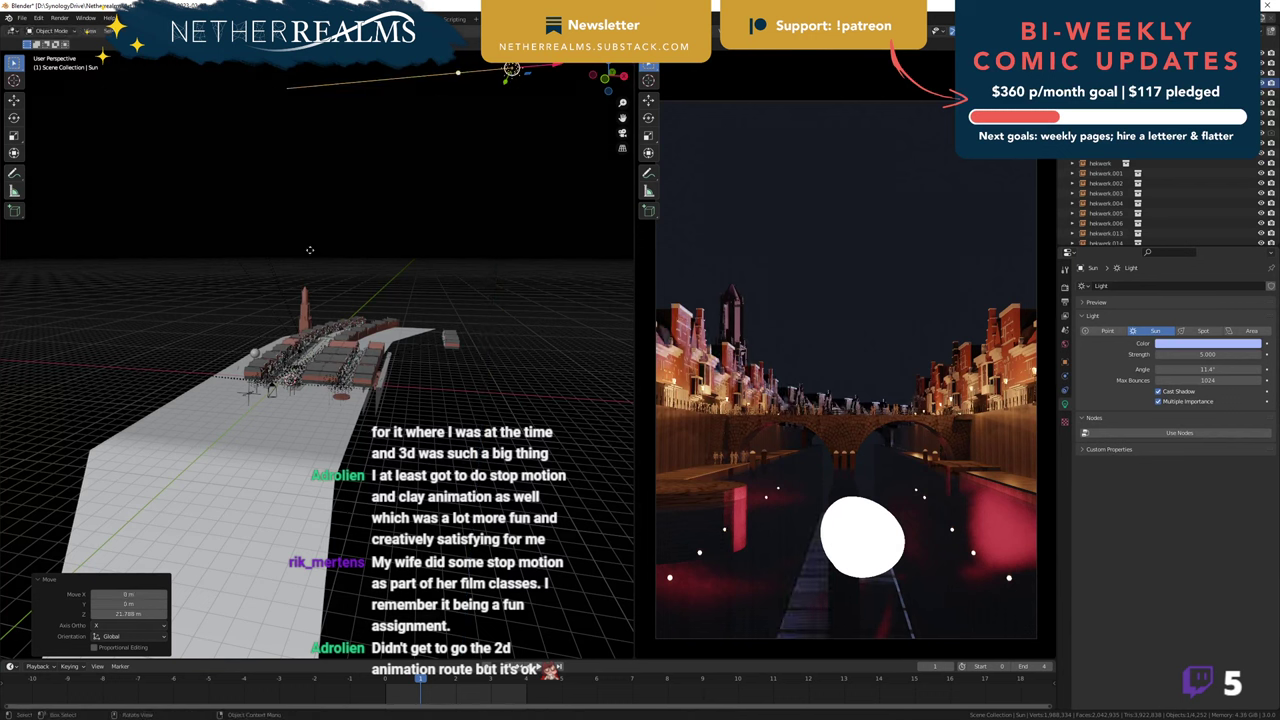
- Re-aim the sun light to illuminate the canal houses from a different angle, and switch the light off in the scene
key(g)
drag(270, 303, 288, 350)
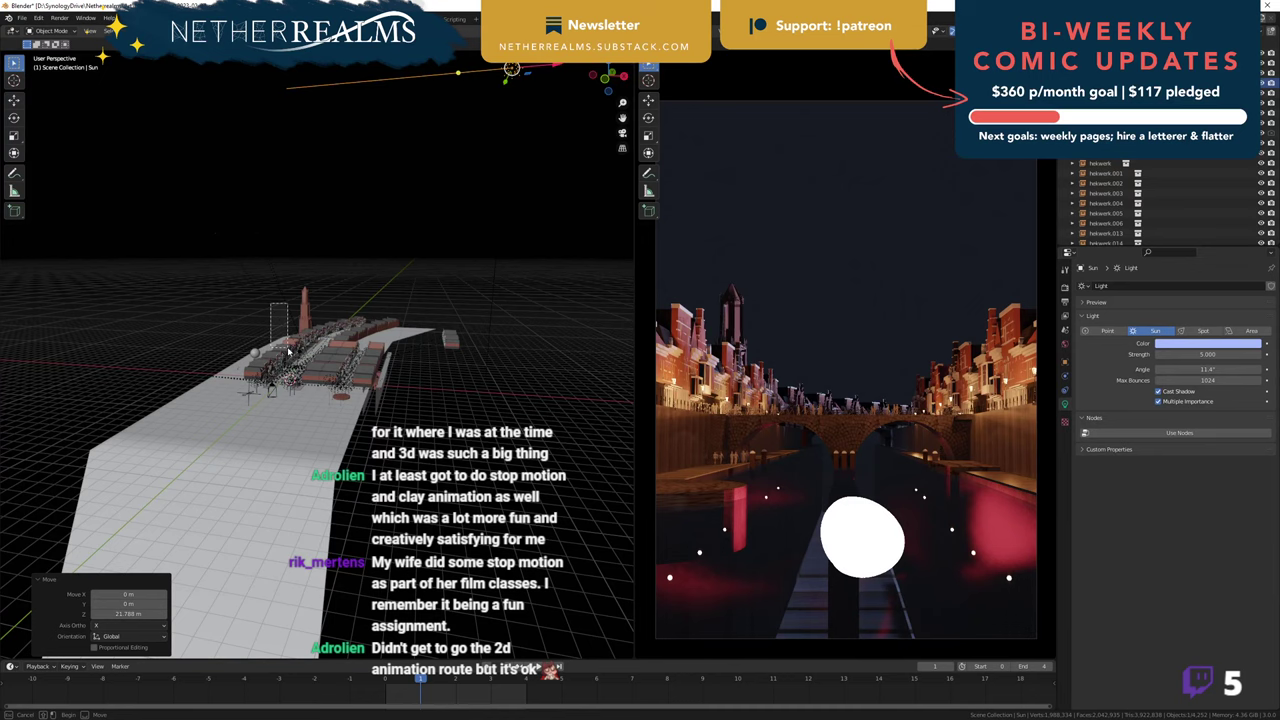
drag(288, 350, 375, 263)
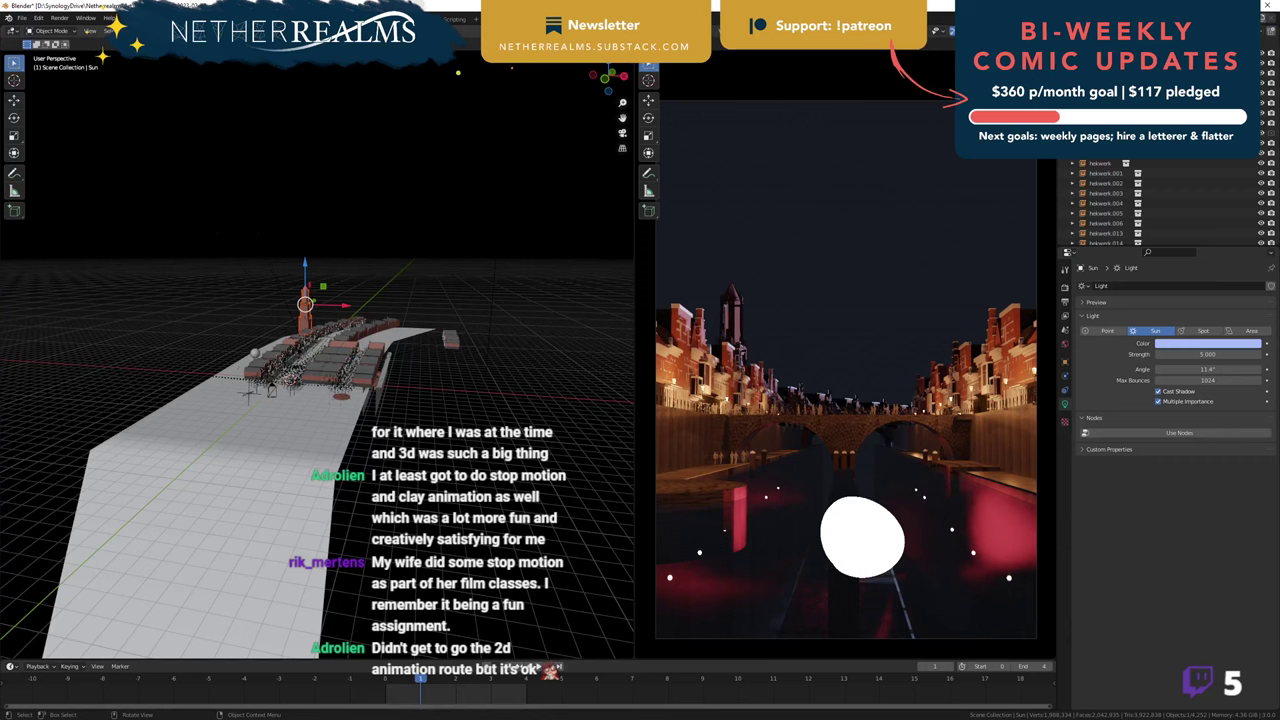
key(alt+a)
key(z)
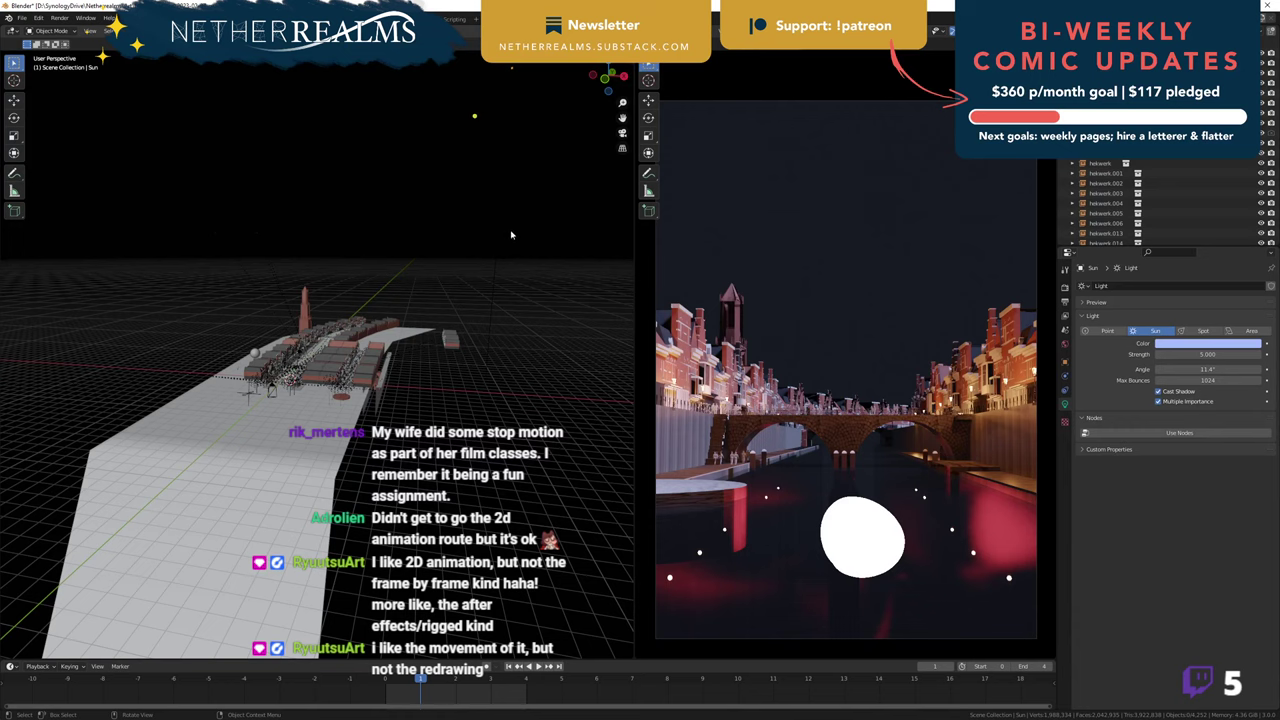
click(1272, 88)
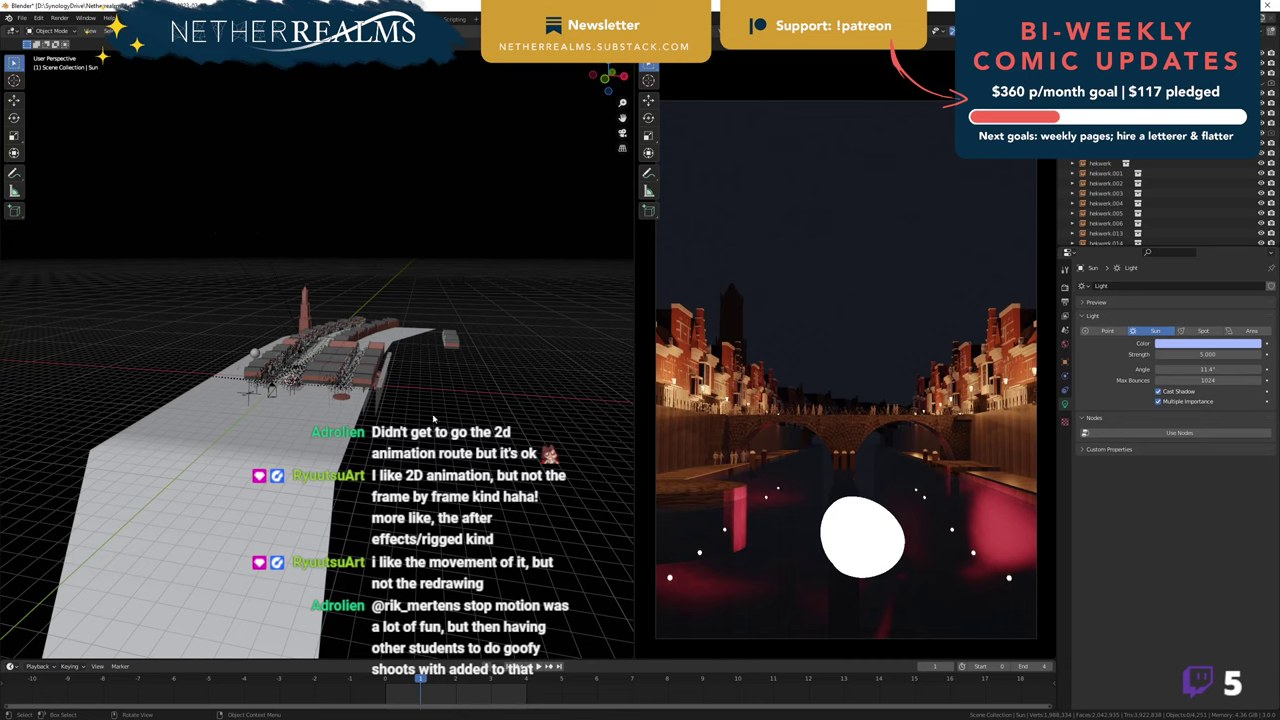
- Select the lantern pole at the near end of the quay railing and save the file
scroll(301, 370, up, 10)
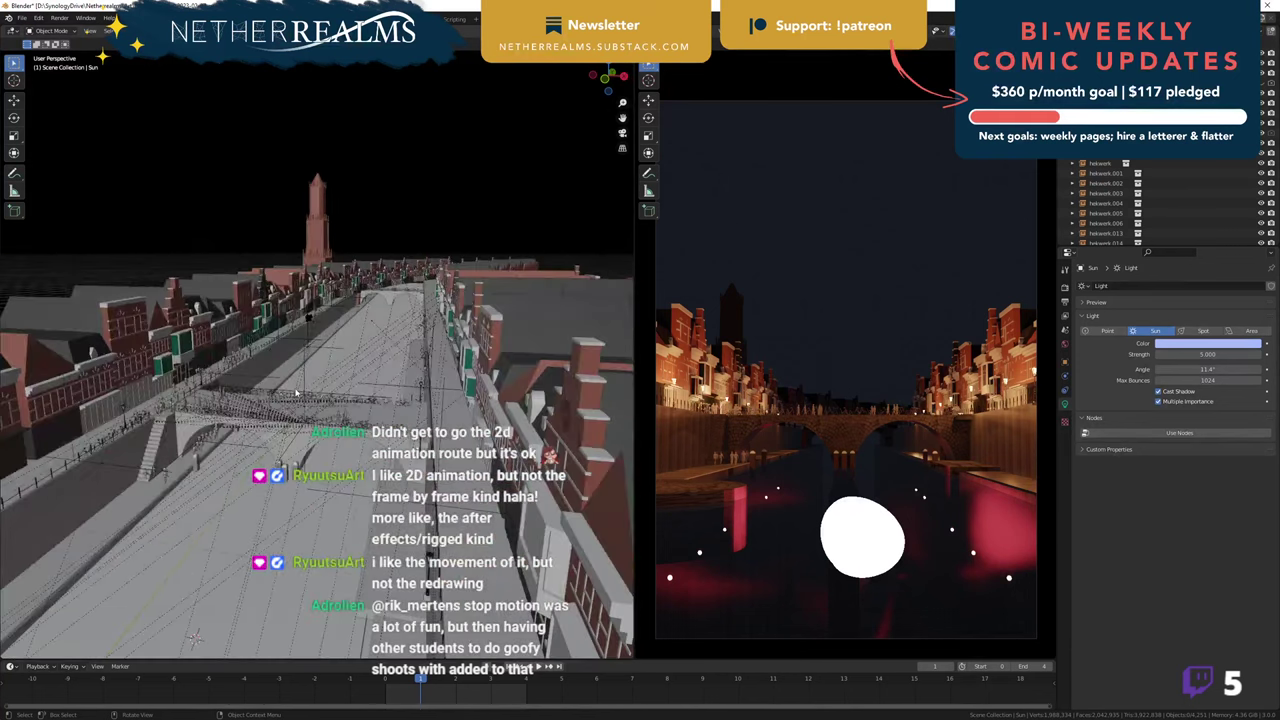
middle_drag(297, 397, 375, 414)
shift+middle_drag(535, 322, 391, 349)
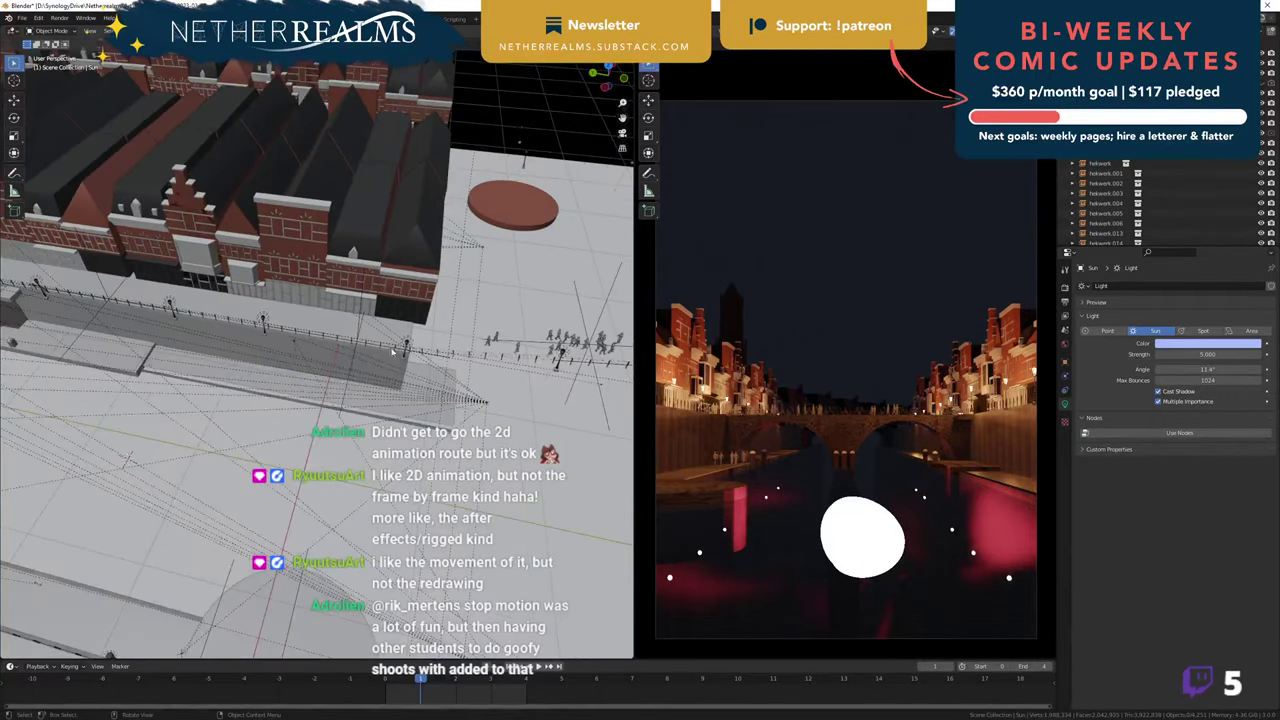
click(405, 343)
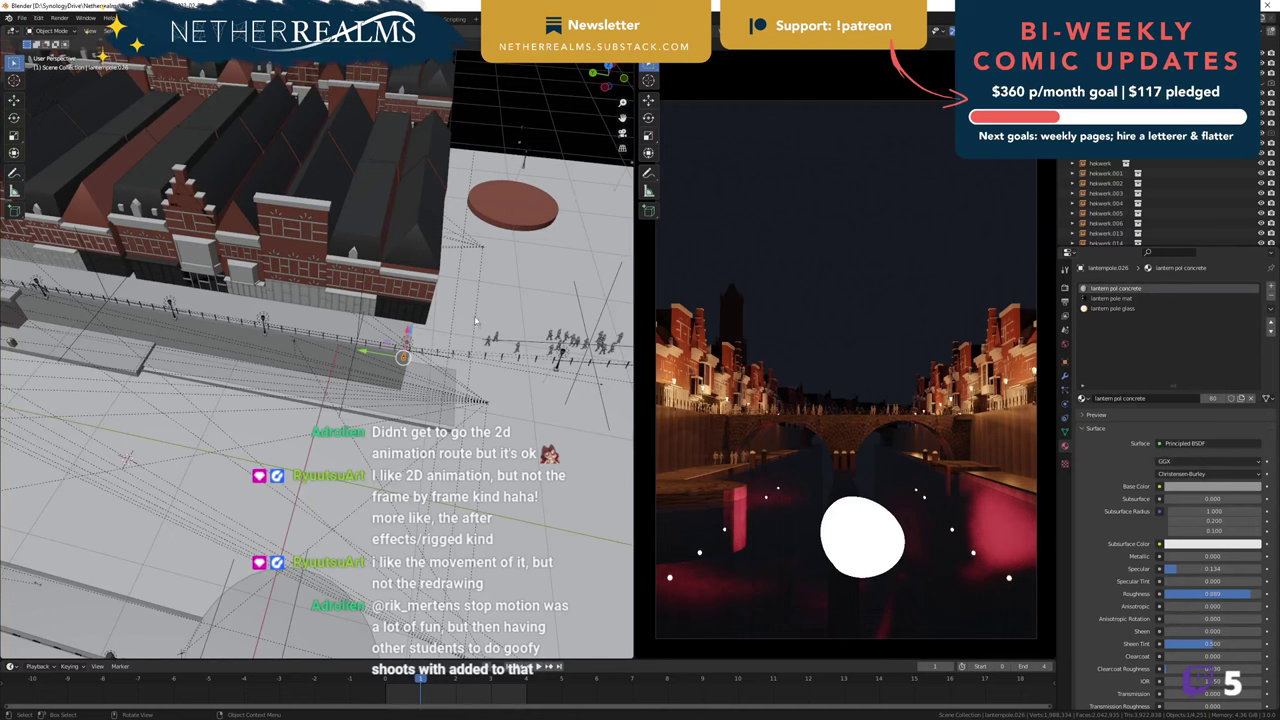
key(ctrl+s)
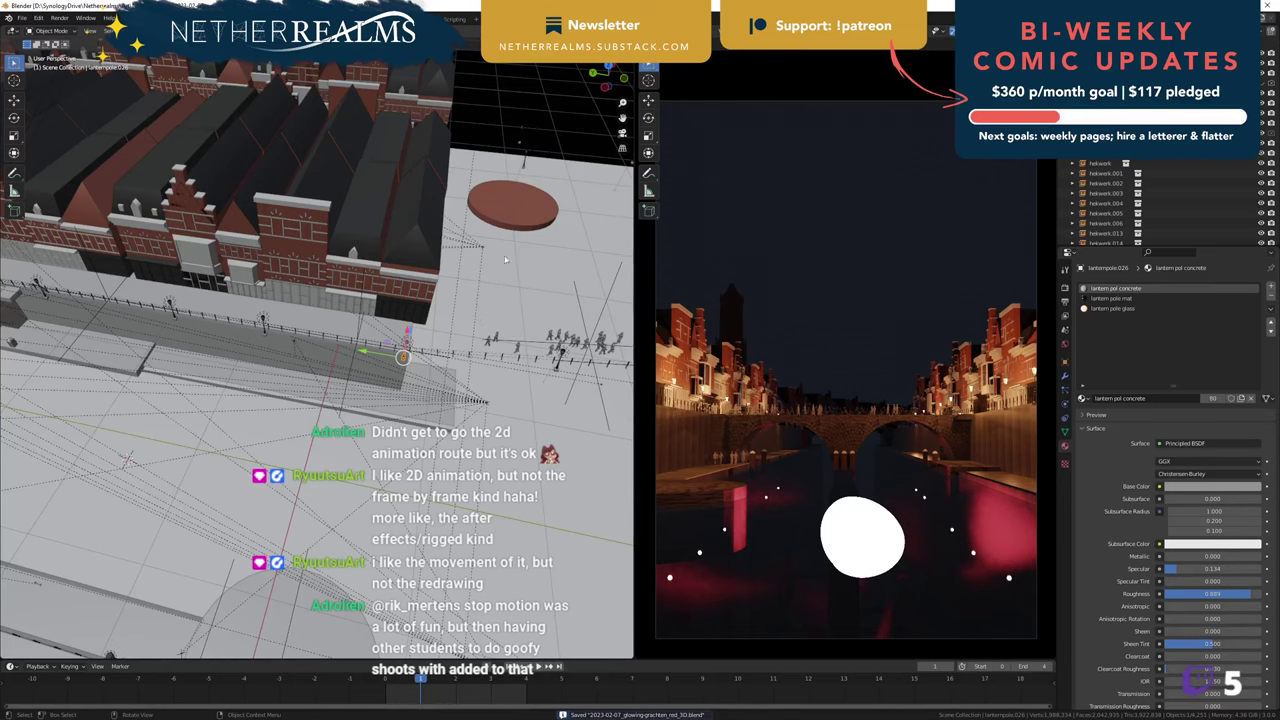
middle_drag(450, 233, 502, 284)
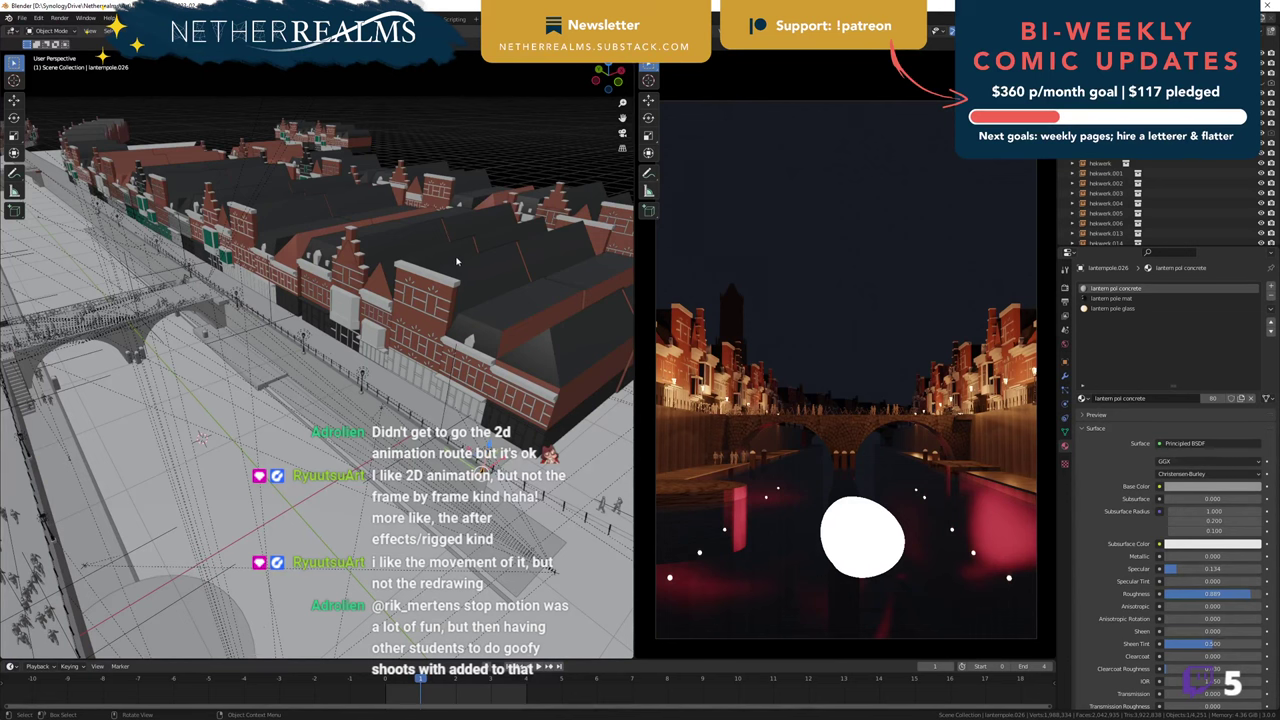
scroll(505, 448, up, 2)
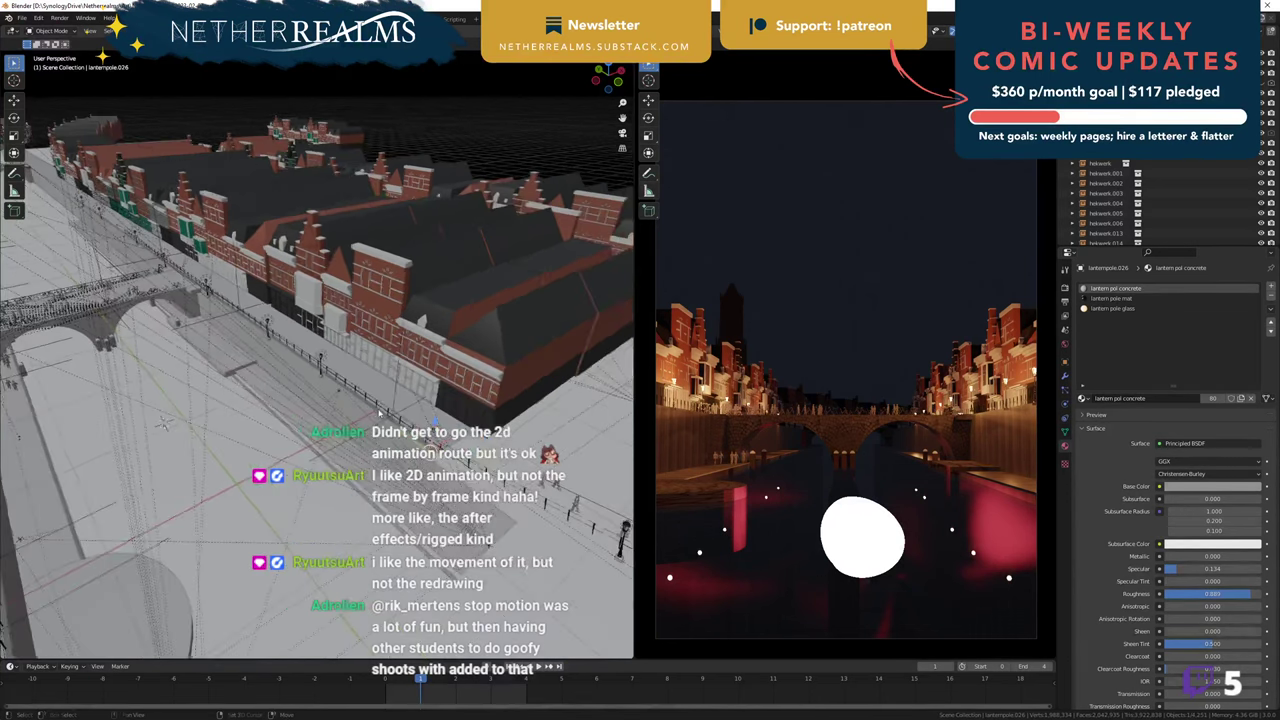
- Select the point light inside the lantern at the near end of the quay railing
scroll(505, 448, up, 2)
scroll(460, 431, up, 3)
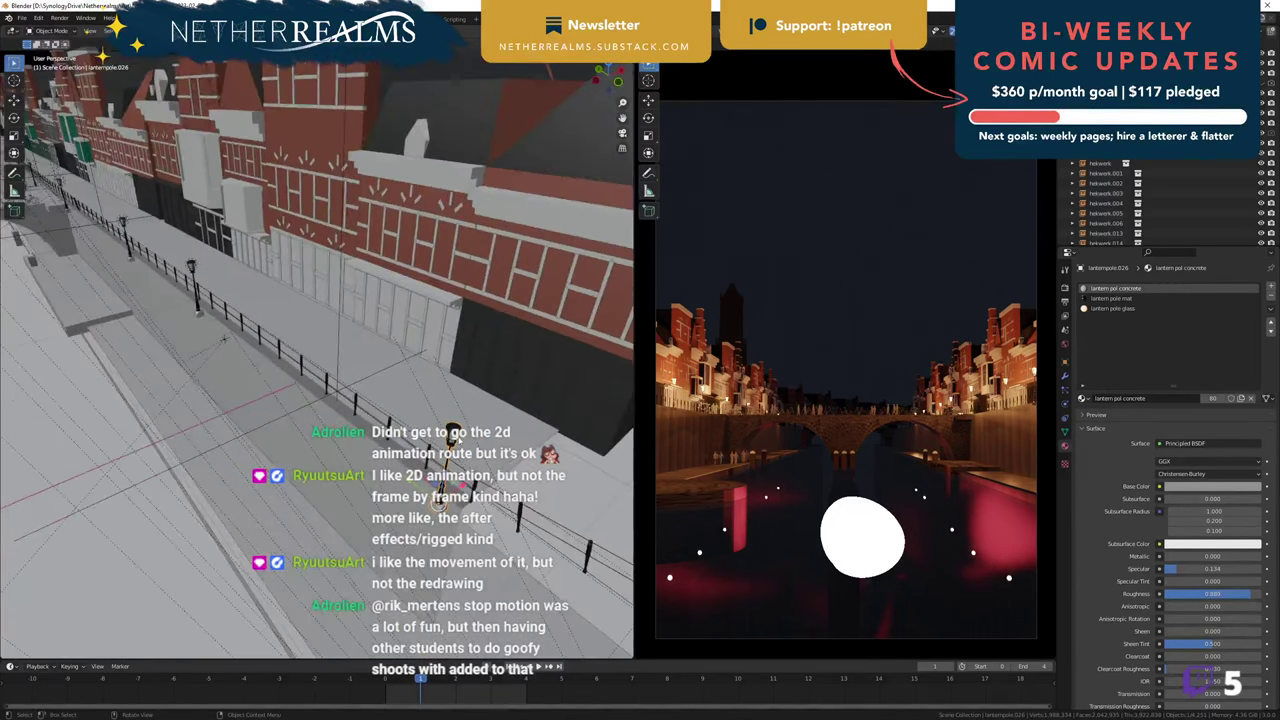
click(457, 437)
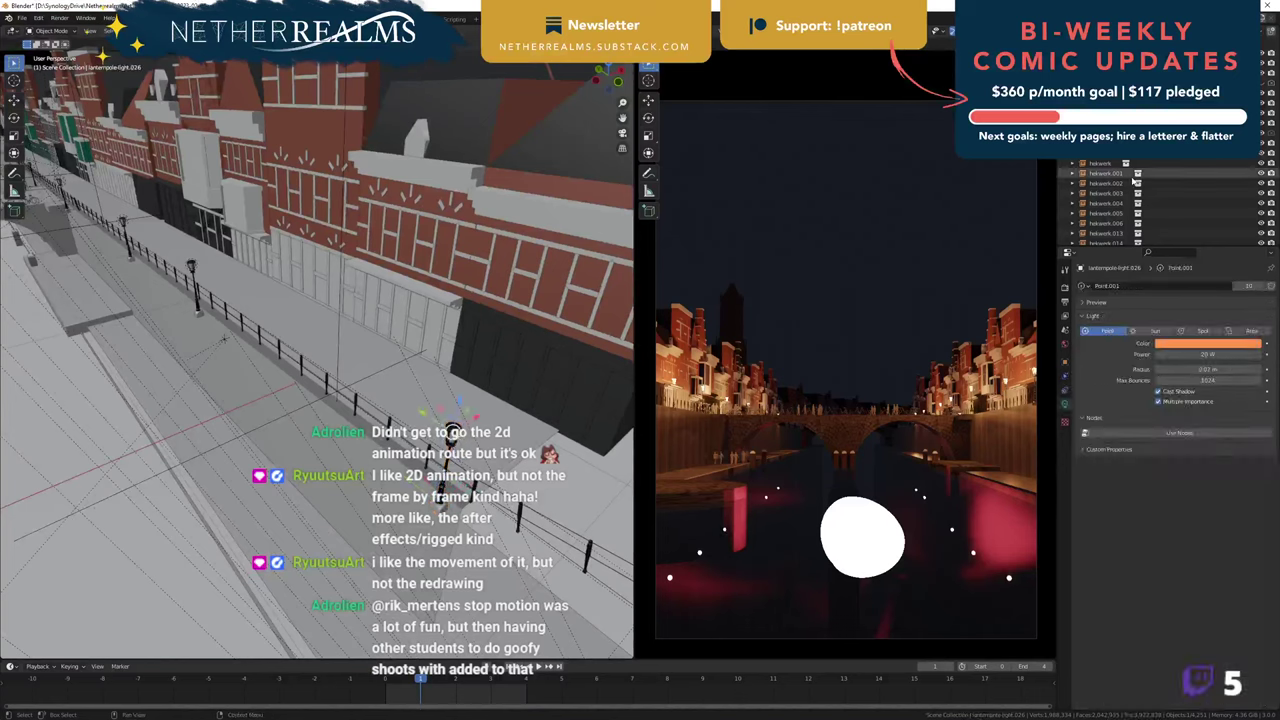
- Select the full range of lantern pole lights in the scene, with lanternpole-light.001 as the active object
scroll(1124, 186, down, 10)
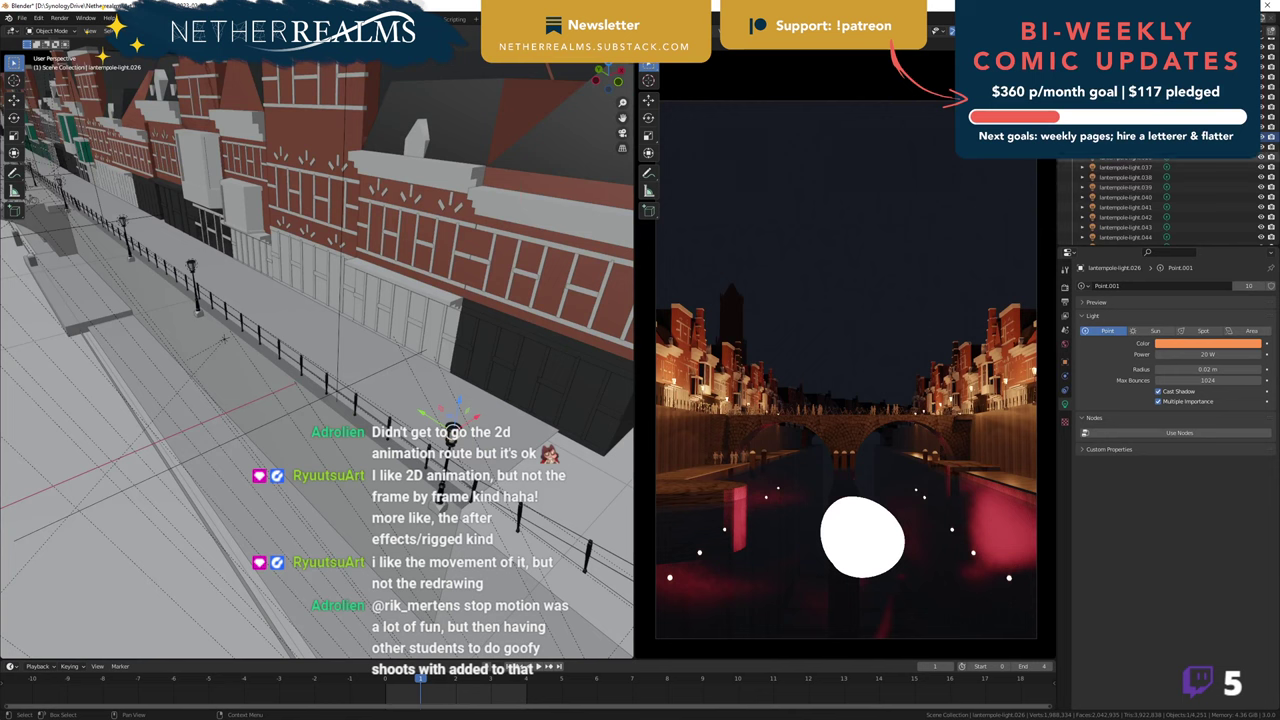
scroll(1124, 186, up, 8)
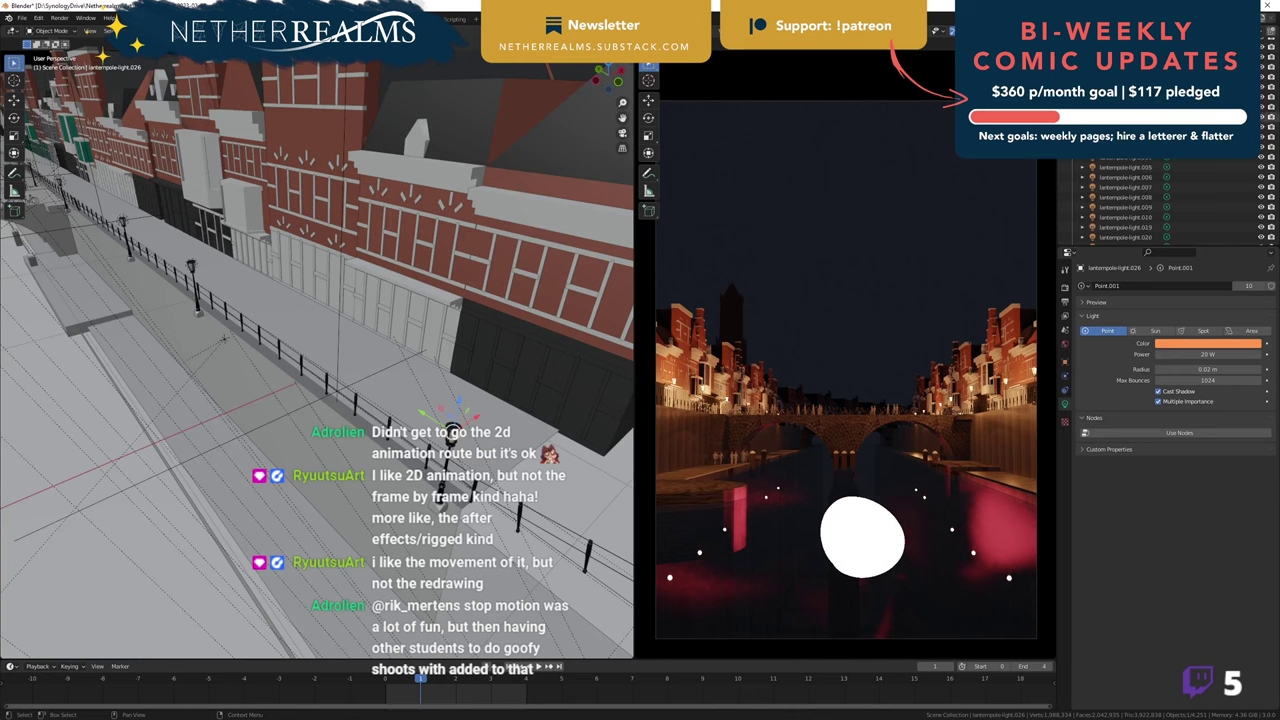
click(1124, 127)
scroll(1124, 172, down, 10)
scroll(1124, 172, down, 5)
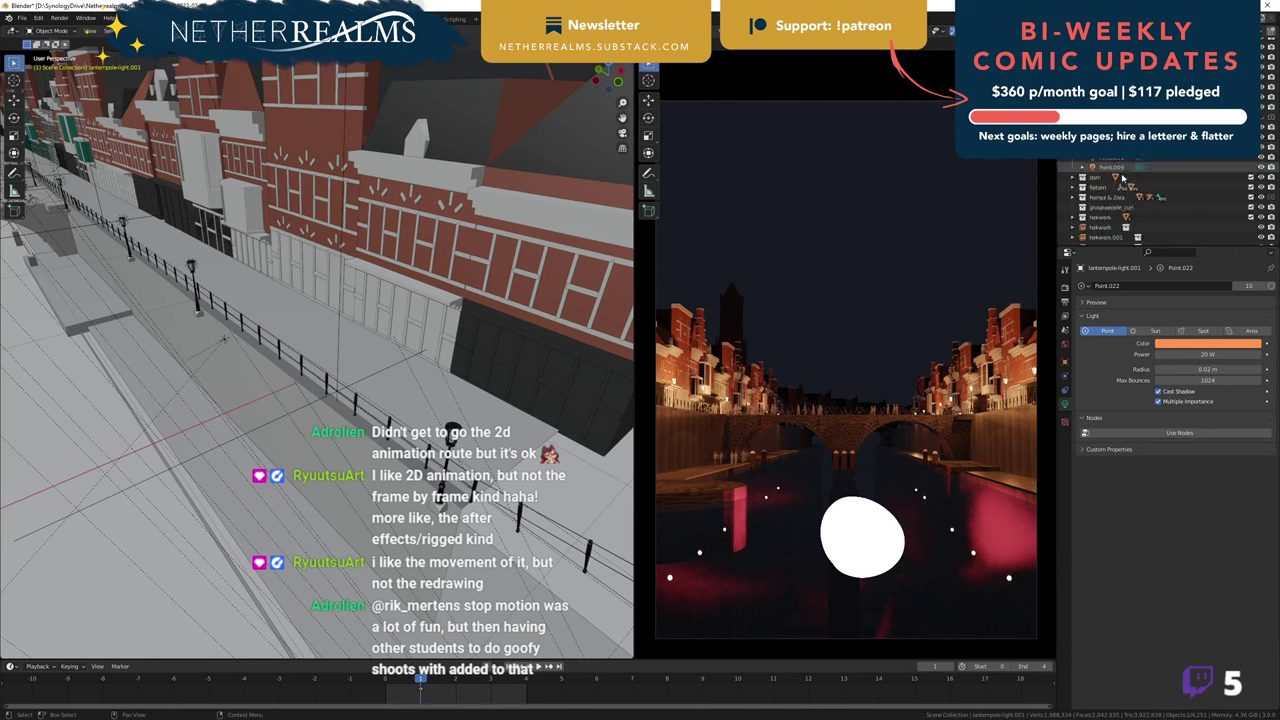
scroll(1120, 178, down, 5)
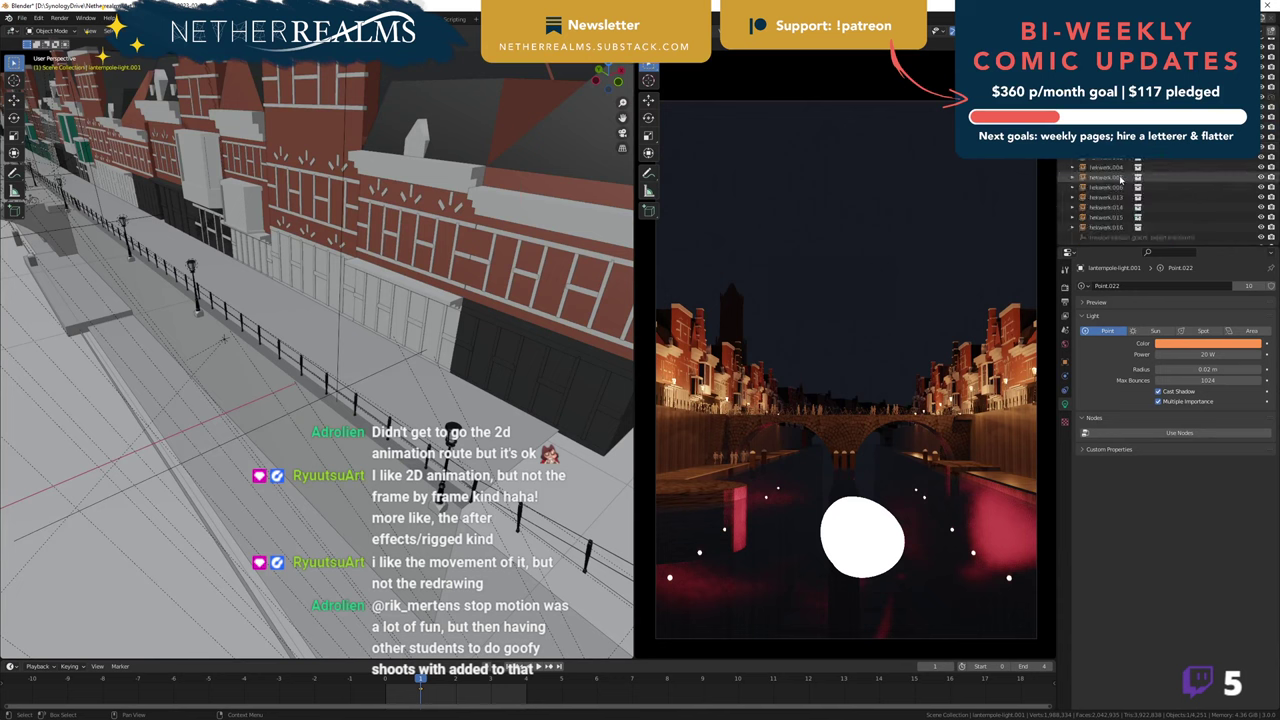
scroll(1119, 175, up, 3)
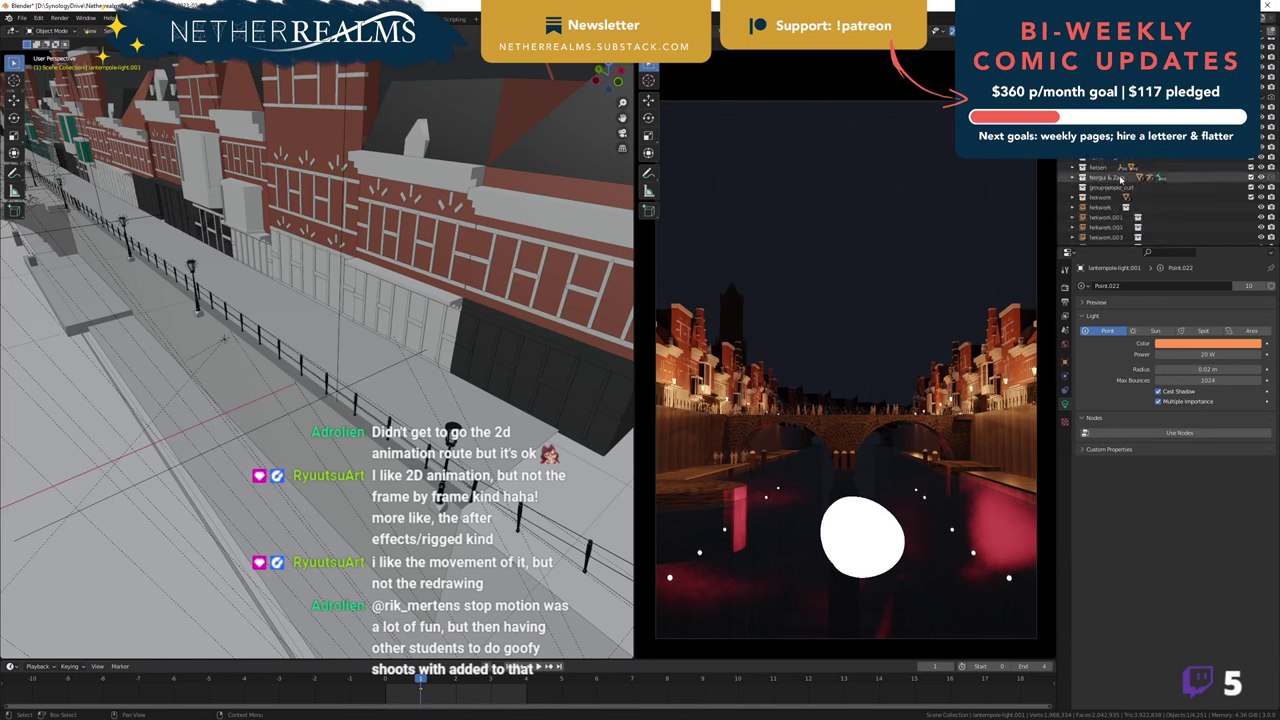
scroll(1119, 165, up, 2)
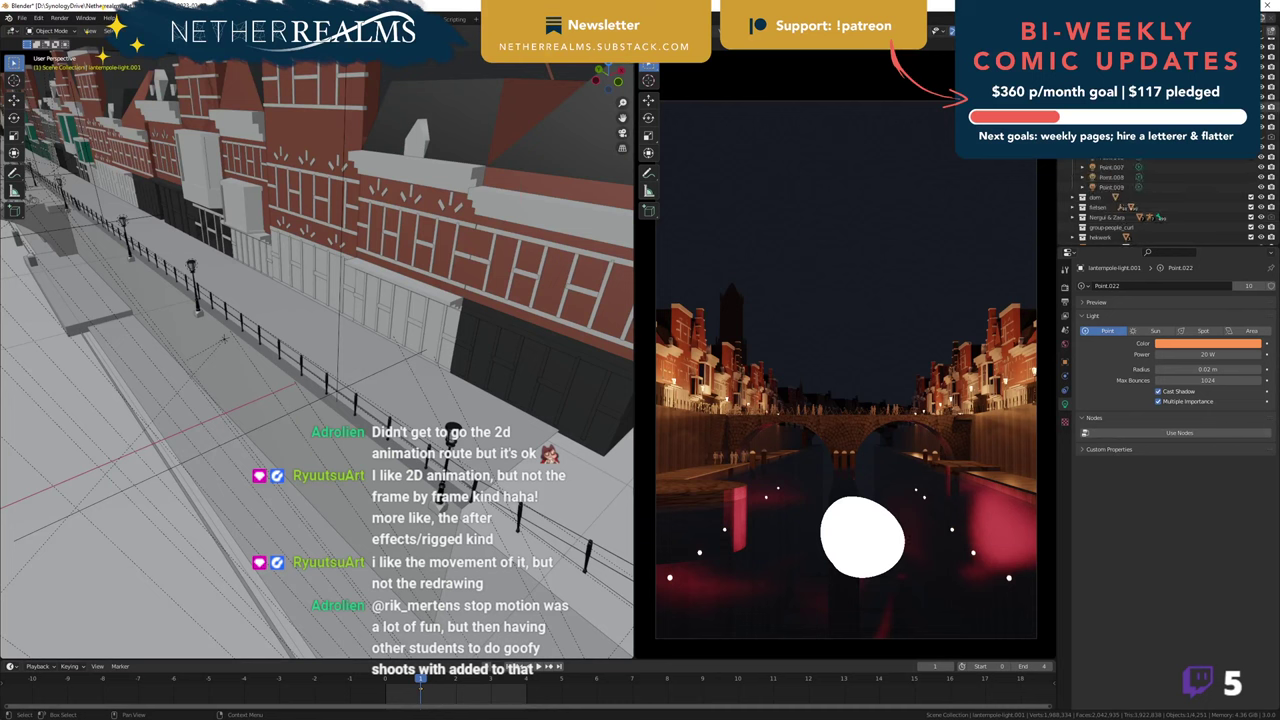
shift+click(1116, 127)
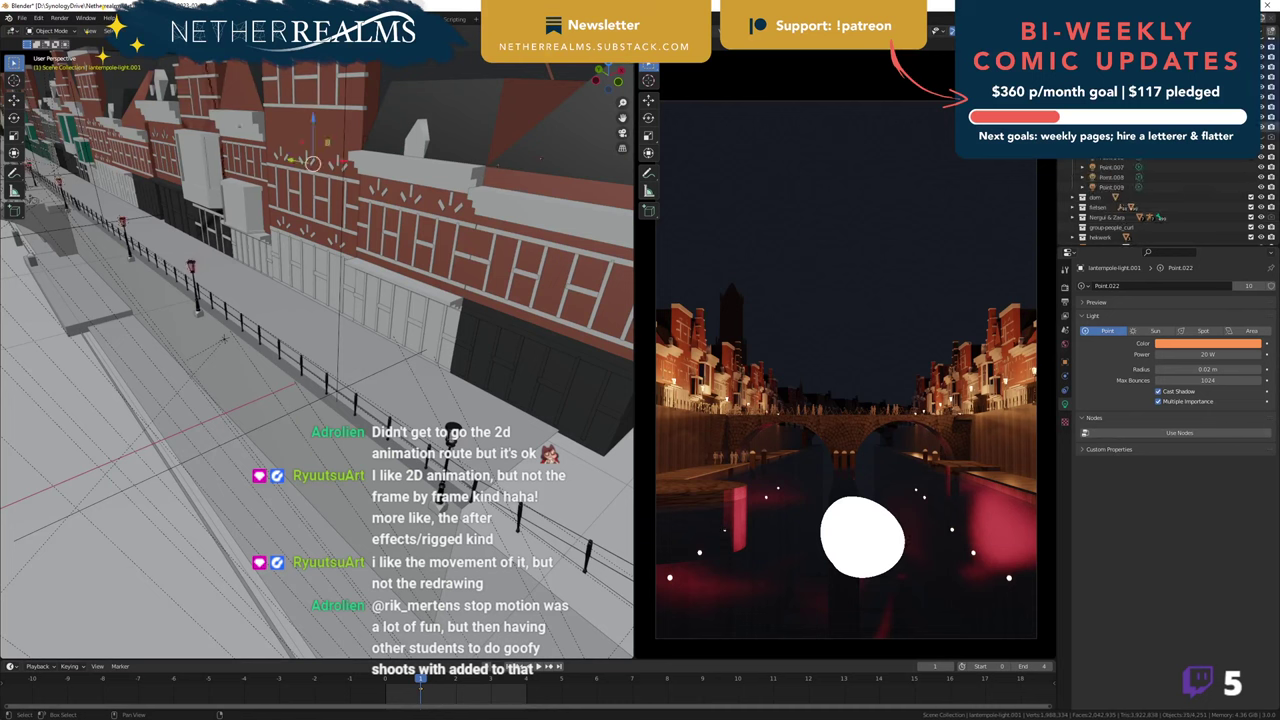
- Save the file and review the selected lantern lights along both canal quays
scroll(305, 407, down, 3)
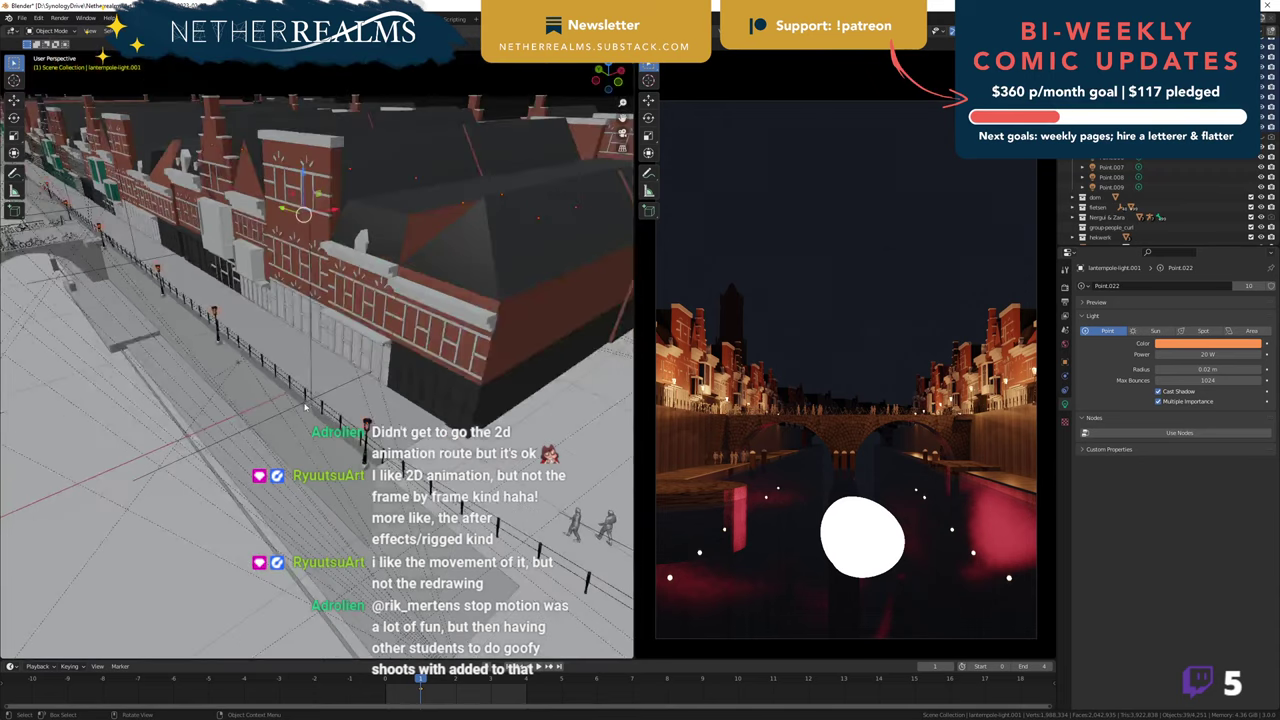
scroll(305, 407, down, 3)
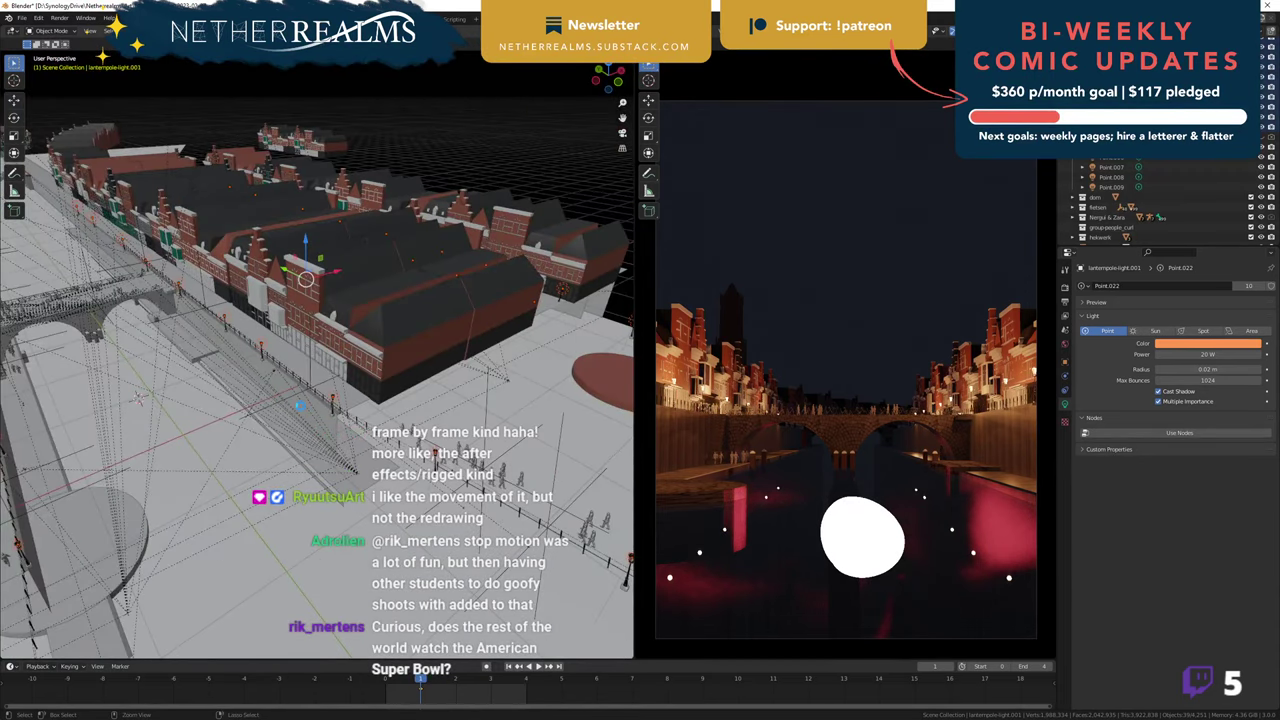
key(ctrl+s)
middle_drag(305, 407, 157, 292)
middle_drag(420, 452, 372, 432)
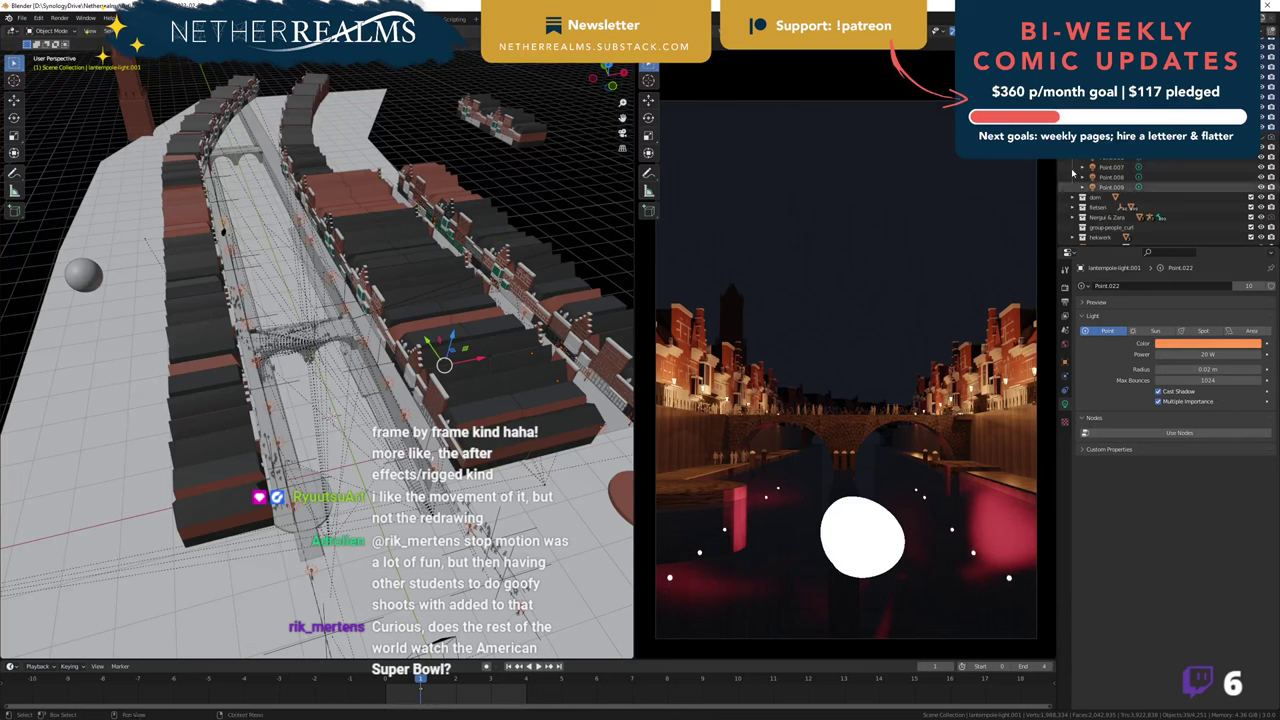
scroll(1138, 172, up, 7)
scroll(1160, 200, up, 2)
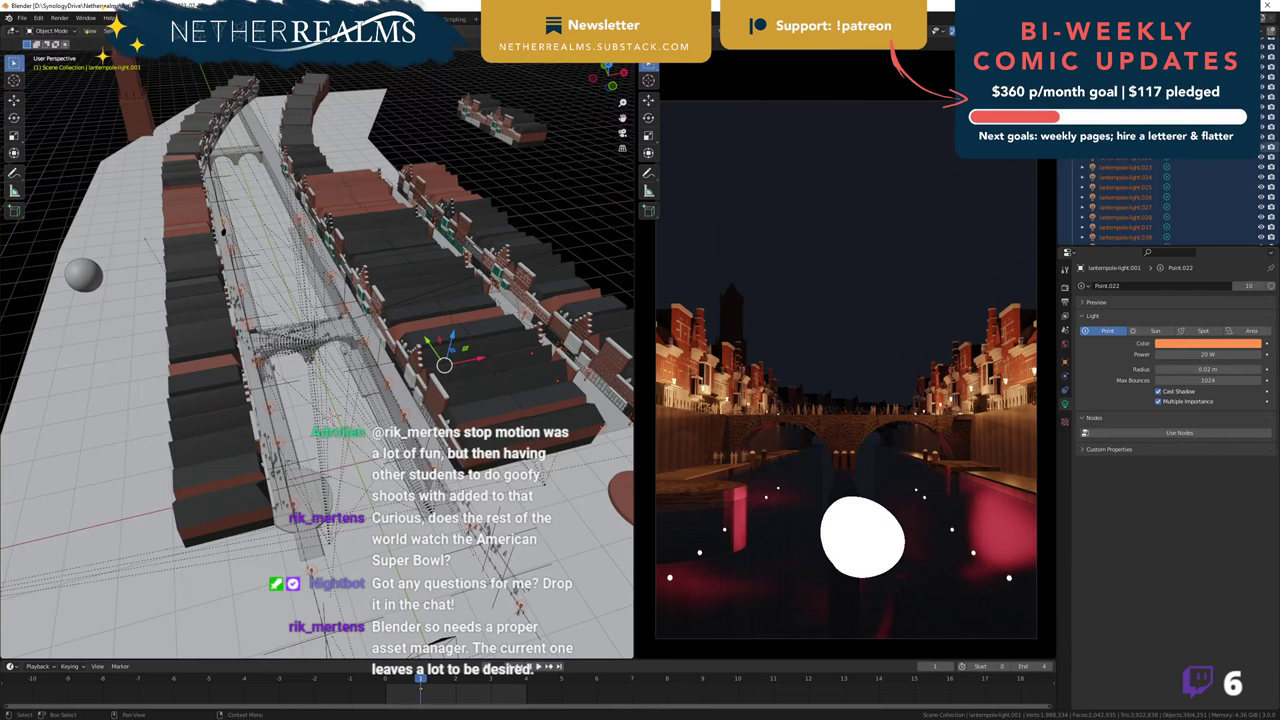
scroll(1145, 138, up, 5)
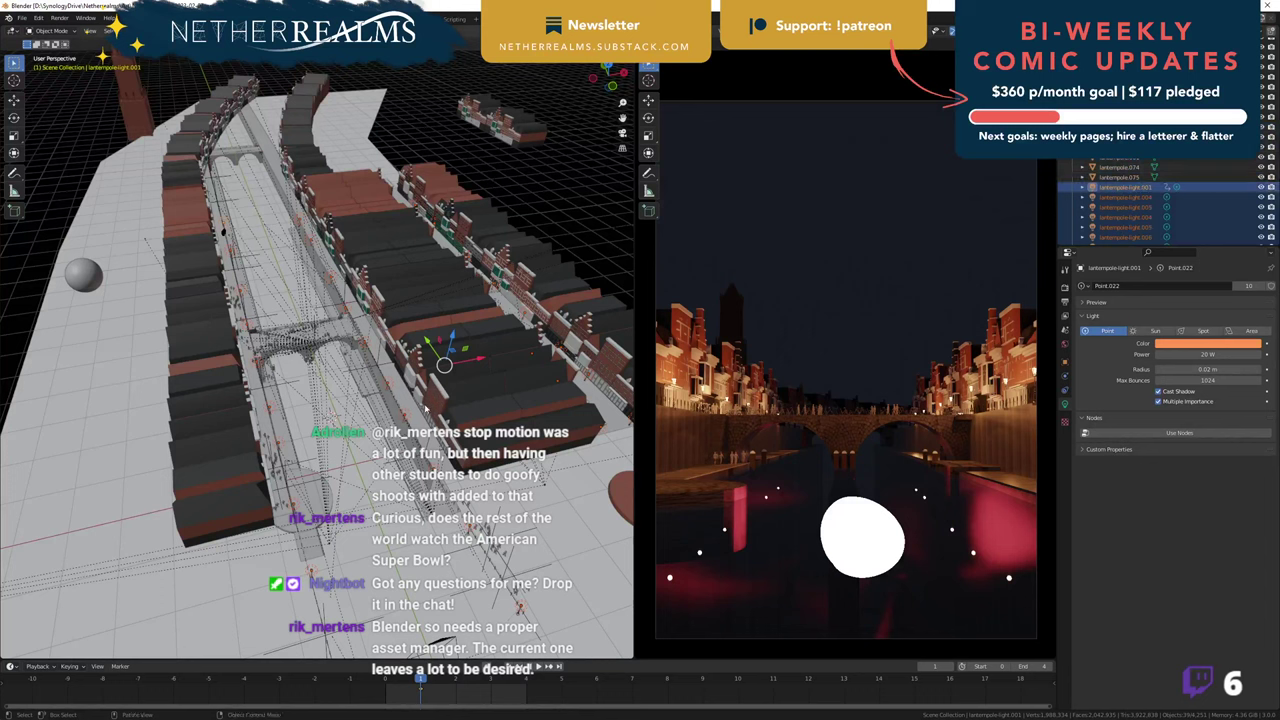
- Set the power of the active lantern point light to 10 W
middle_drag(359, 485, 384, 512)
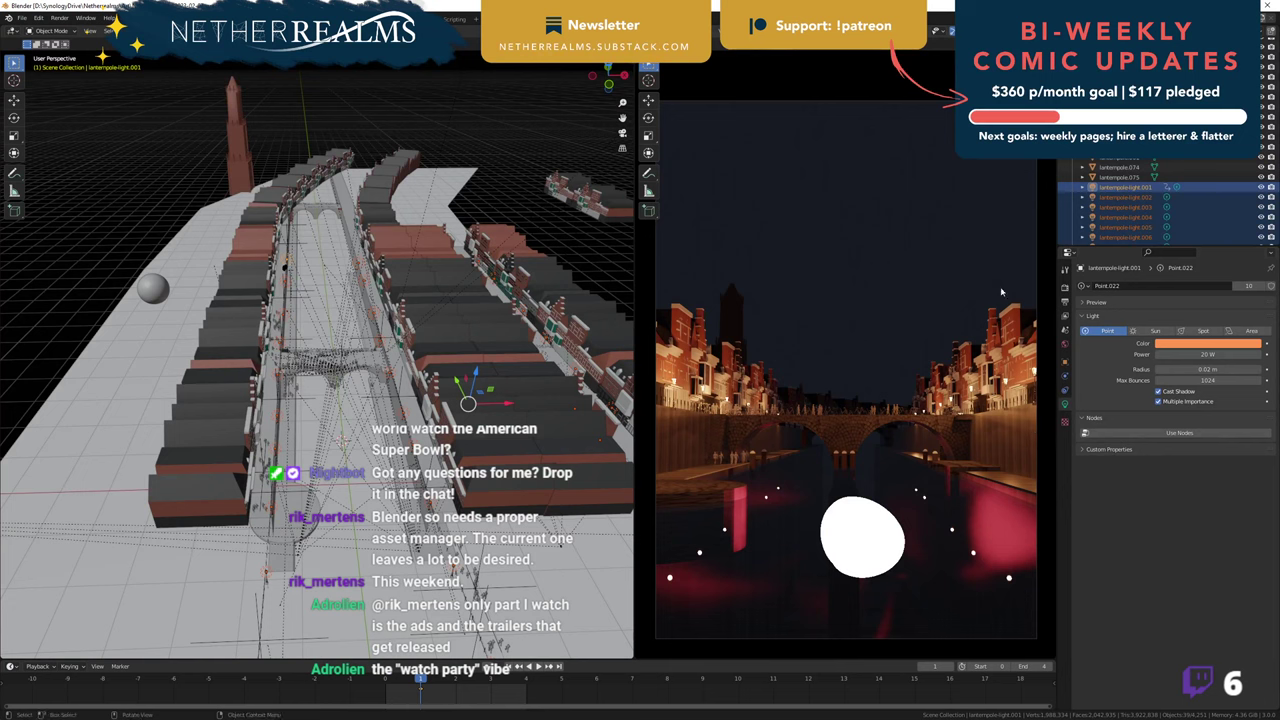
click(1203, 354)
text(10)
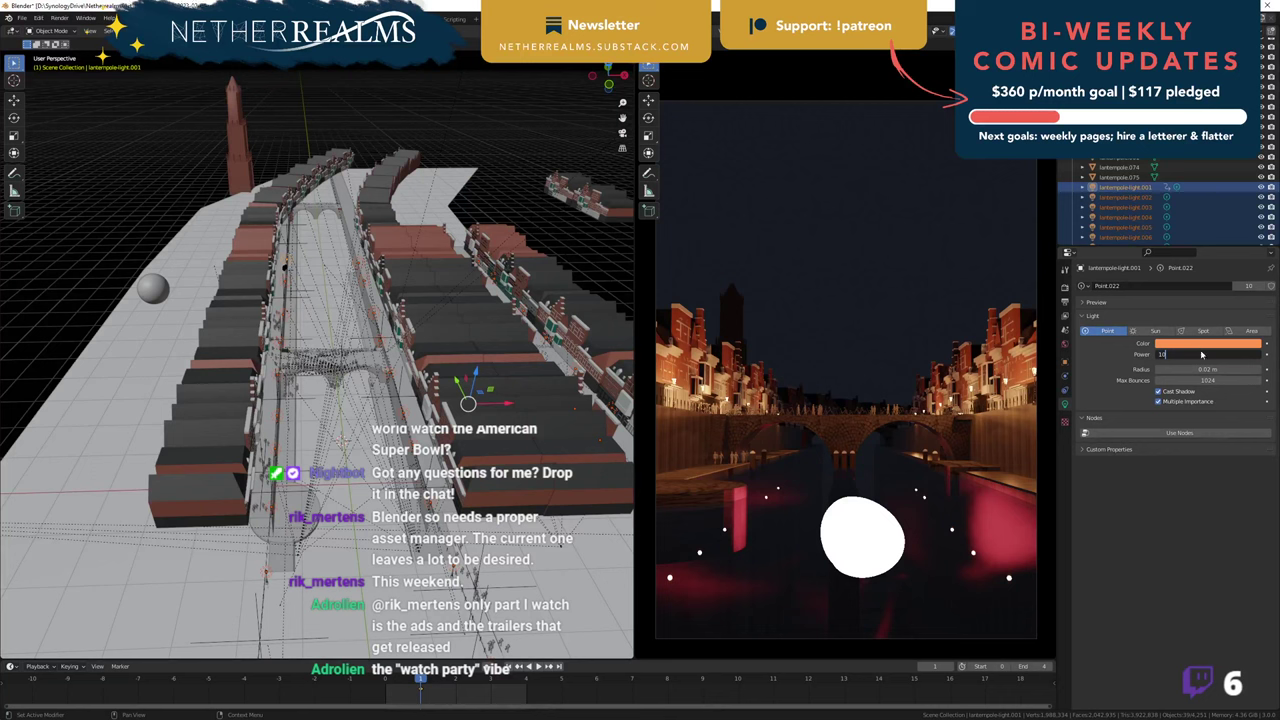
key(Return)
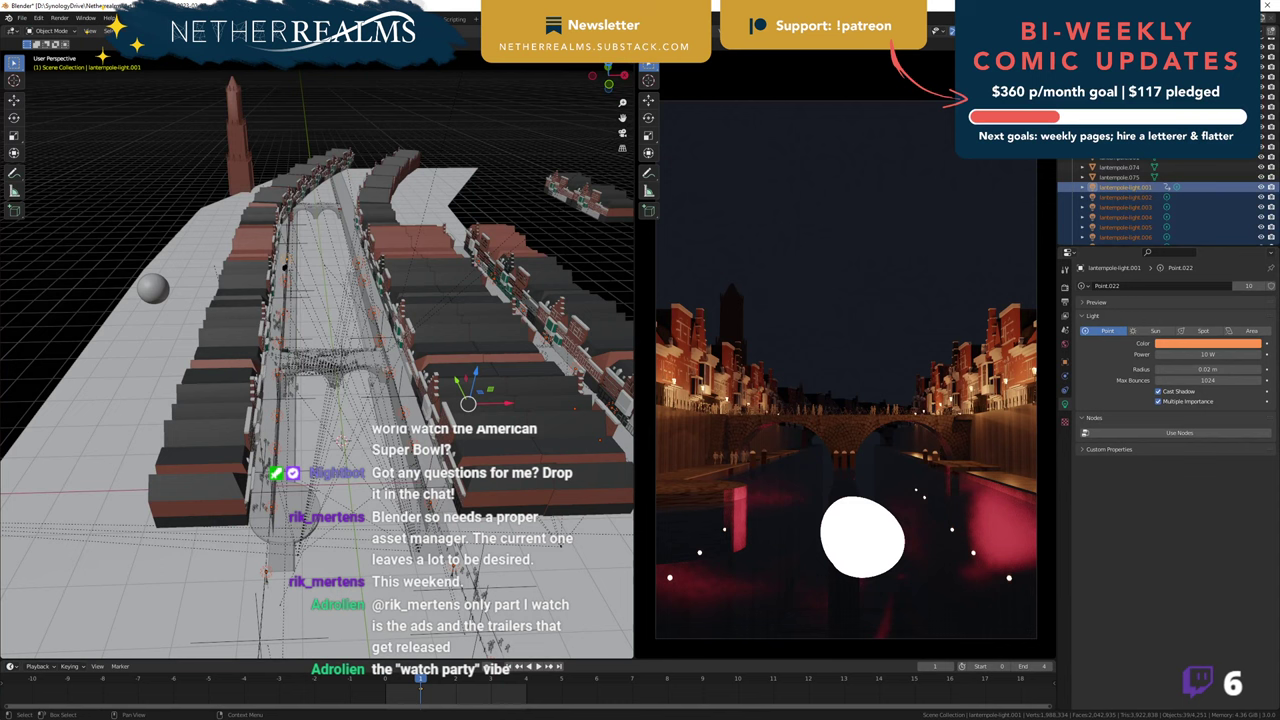
- Link the active lantern light's object data to all the selected lantern lights
click(788, 31)
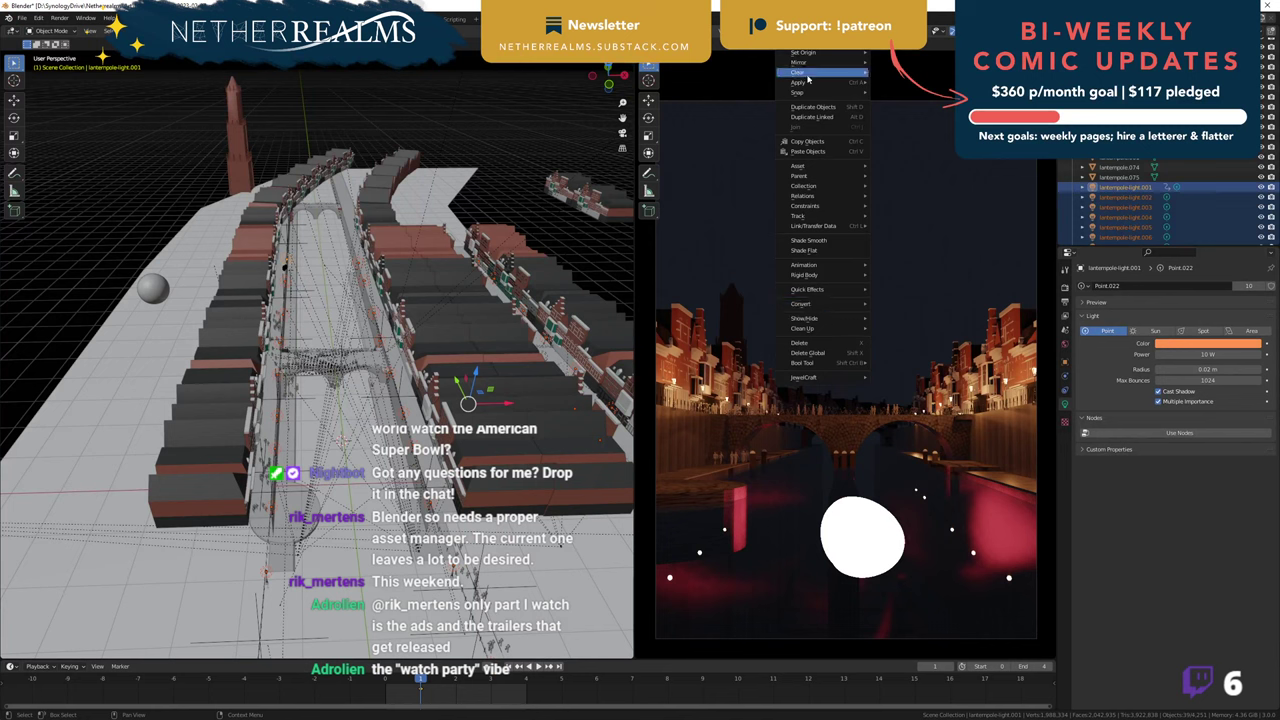
mouse_move(831, 84)
mouse_move(833, 233)
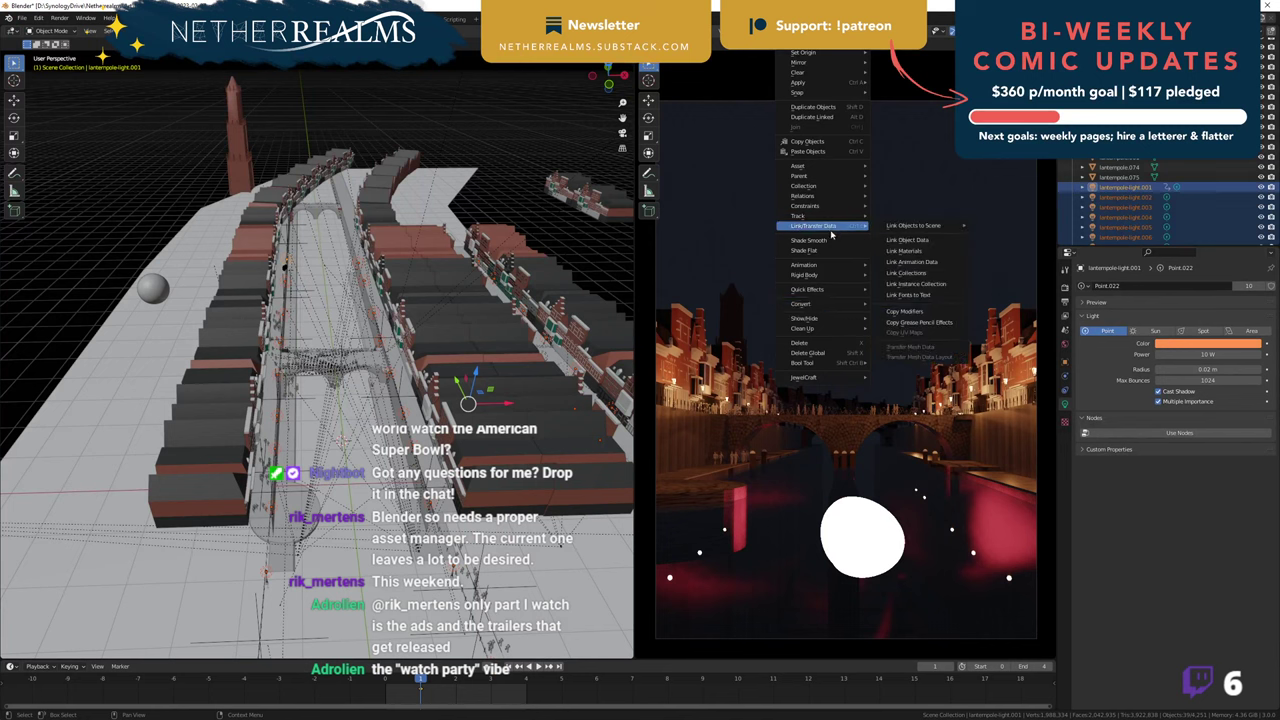
mouse_move(946, 233)
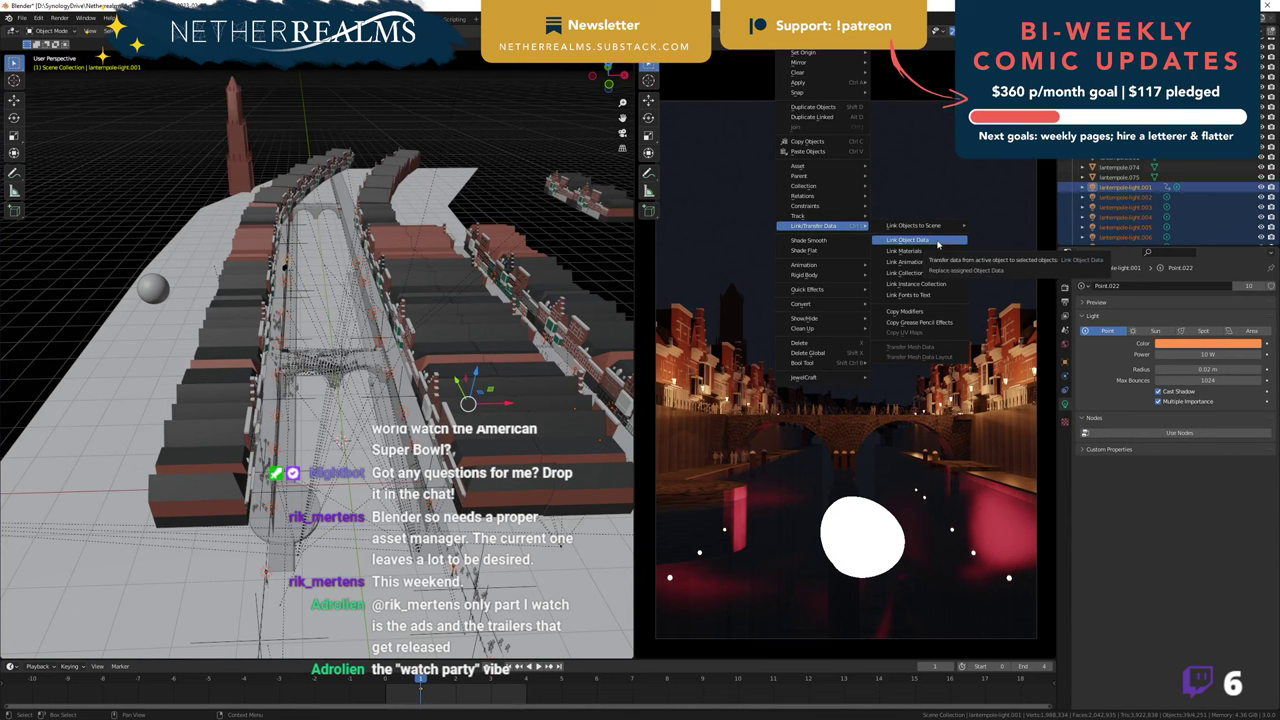
click(935, 241)
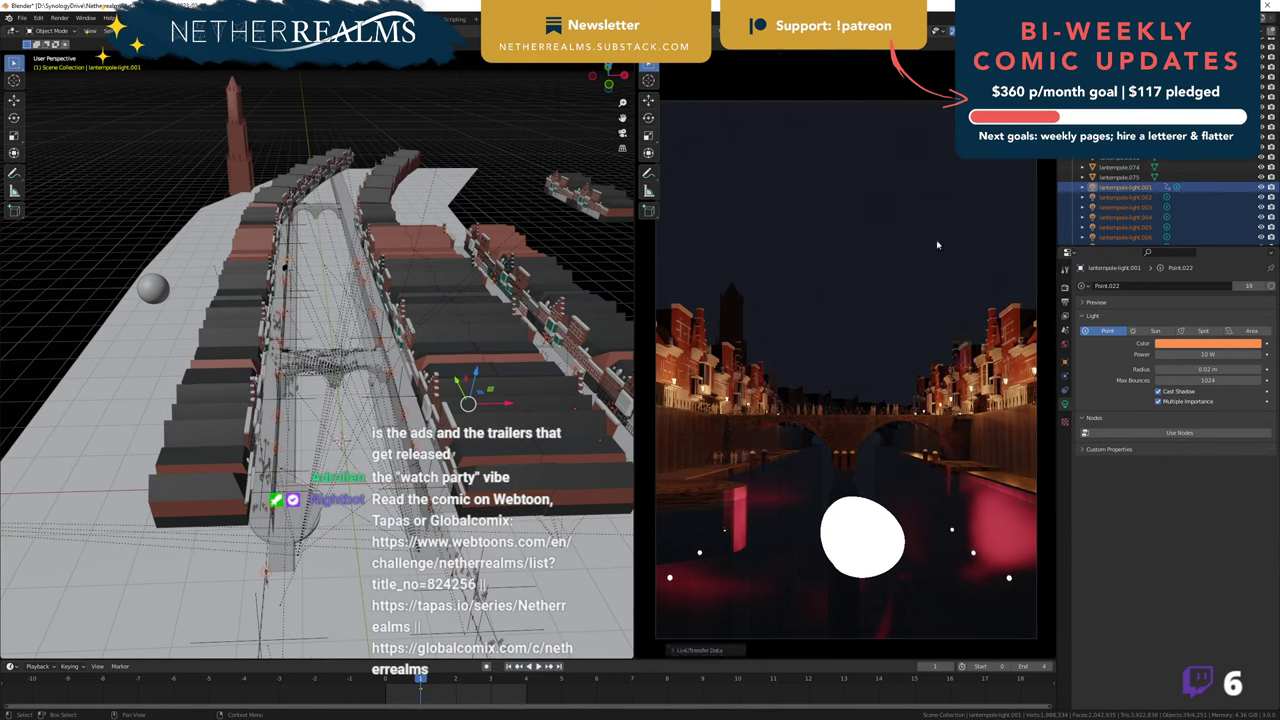
- Try a power of 1 W on the shared lantern light data
click(1220, 354)
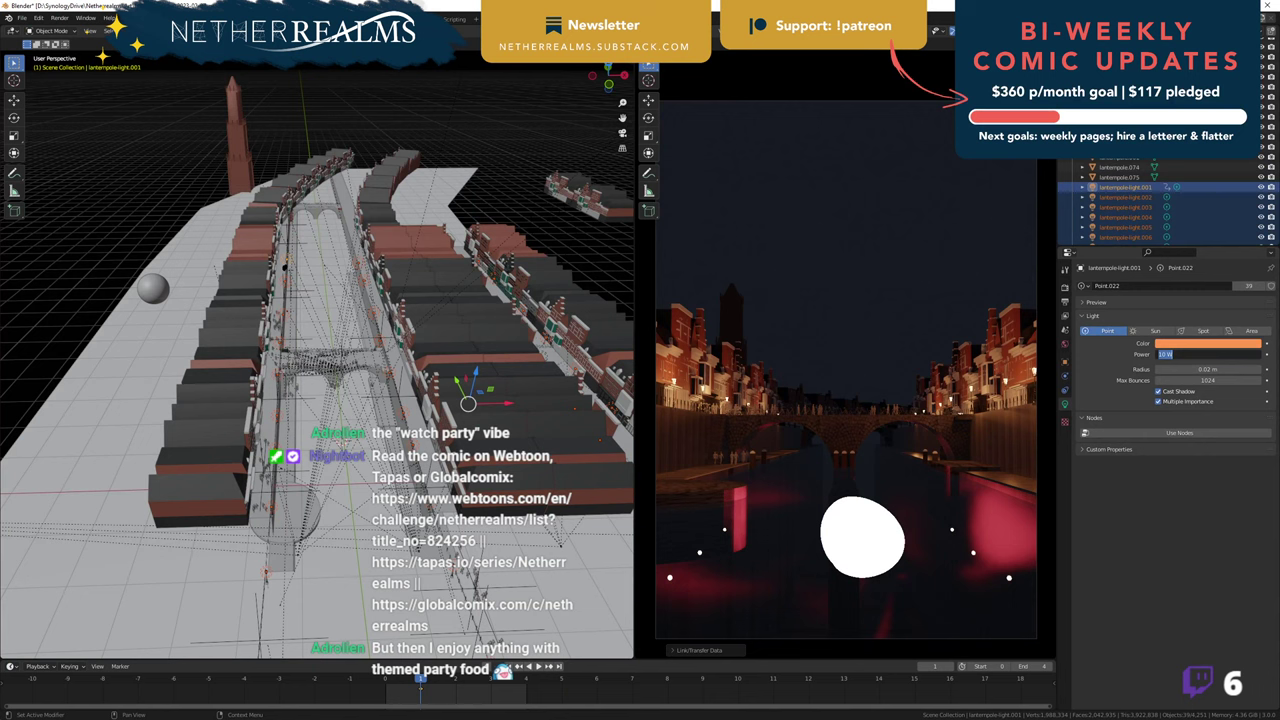
text(1)
key(Return)
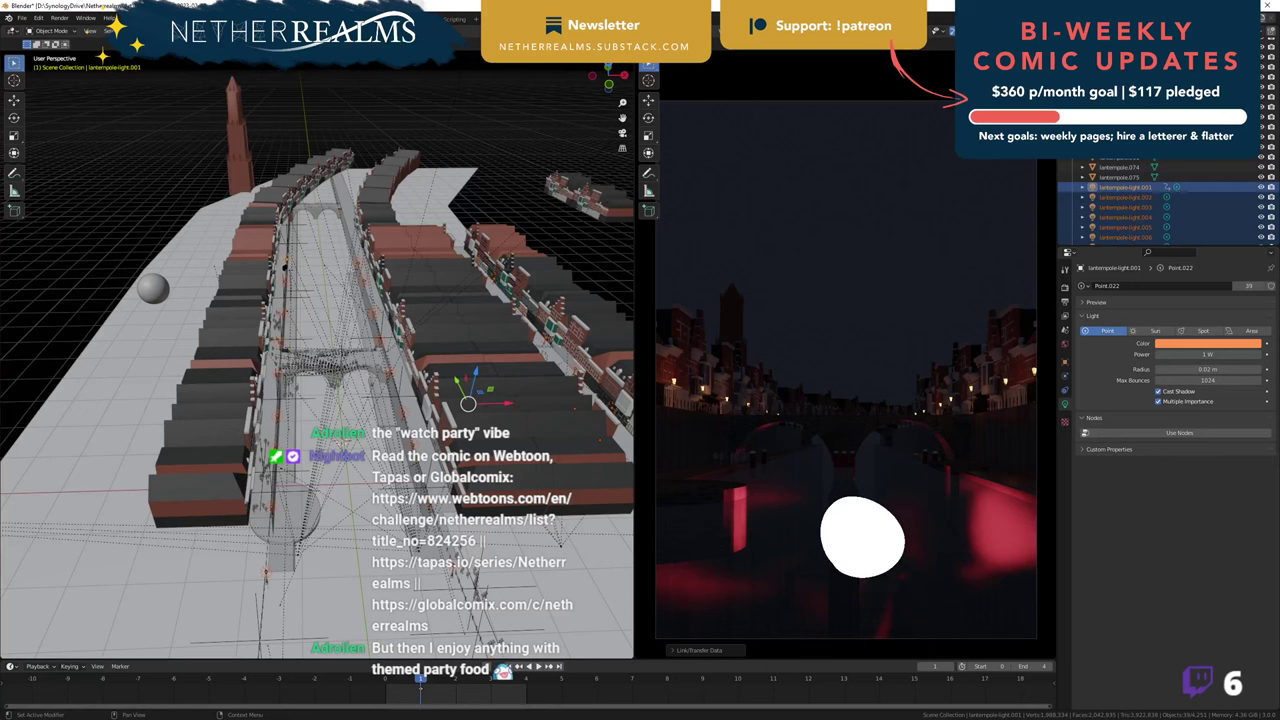
- Set the power of the shared lantern light data to 3 W
click(1208, 354)
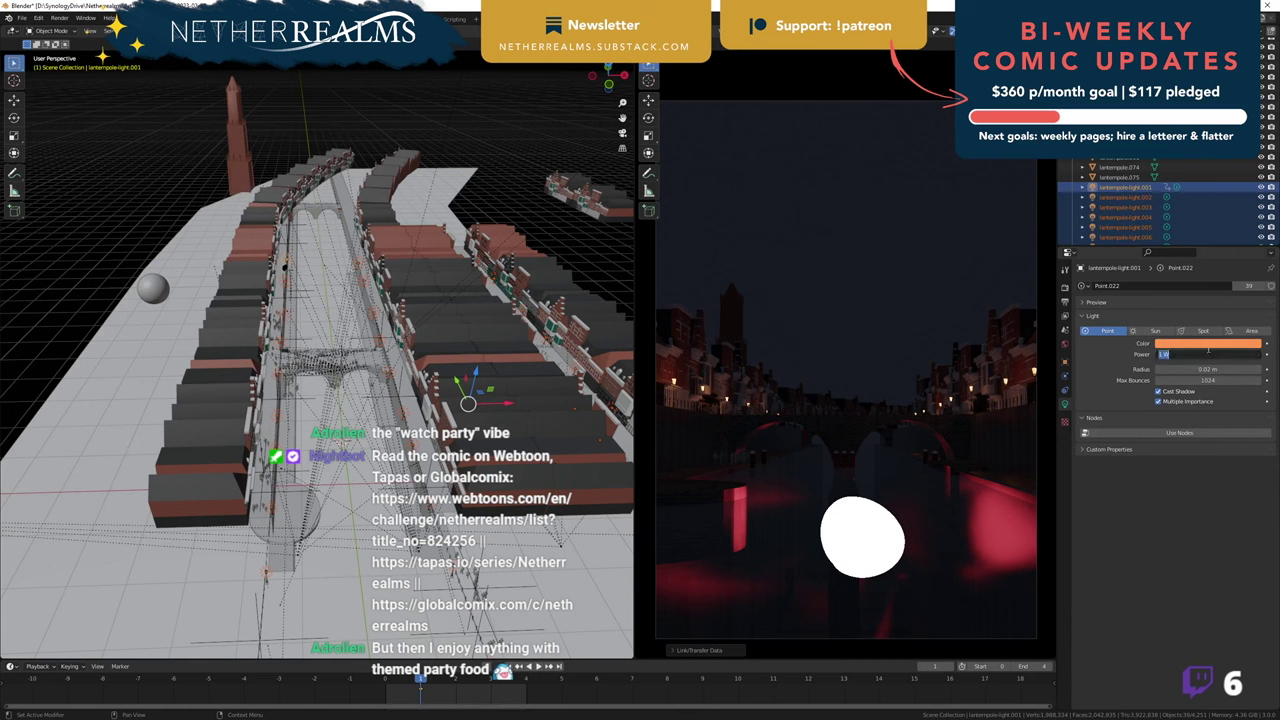
text(3)
key(Return)
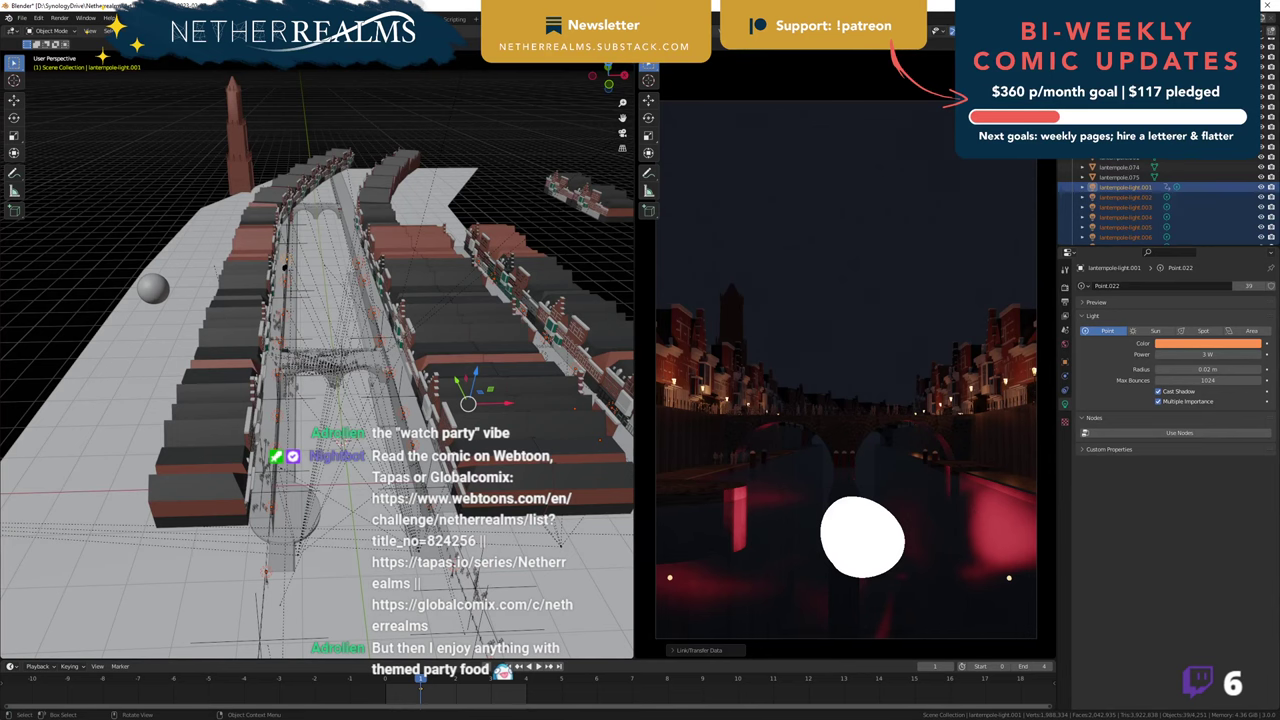
- Add an area light at the 3D cursor in the canal and set its shape to Ellipse
scroll(377, 463, up, 5)
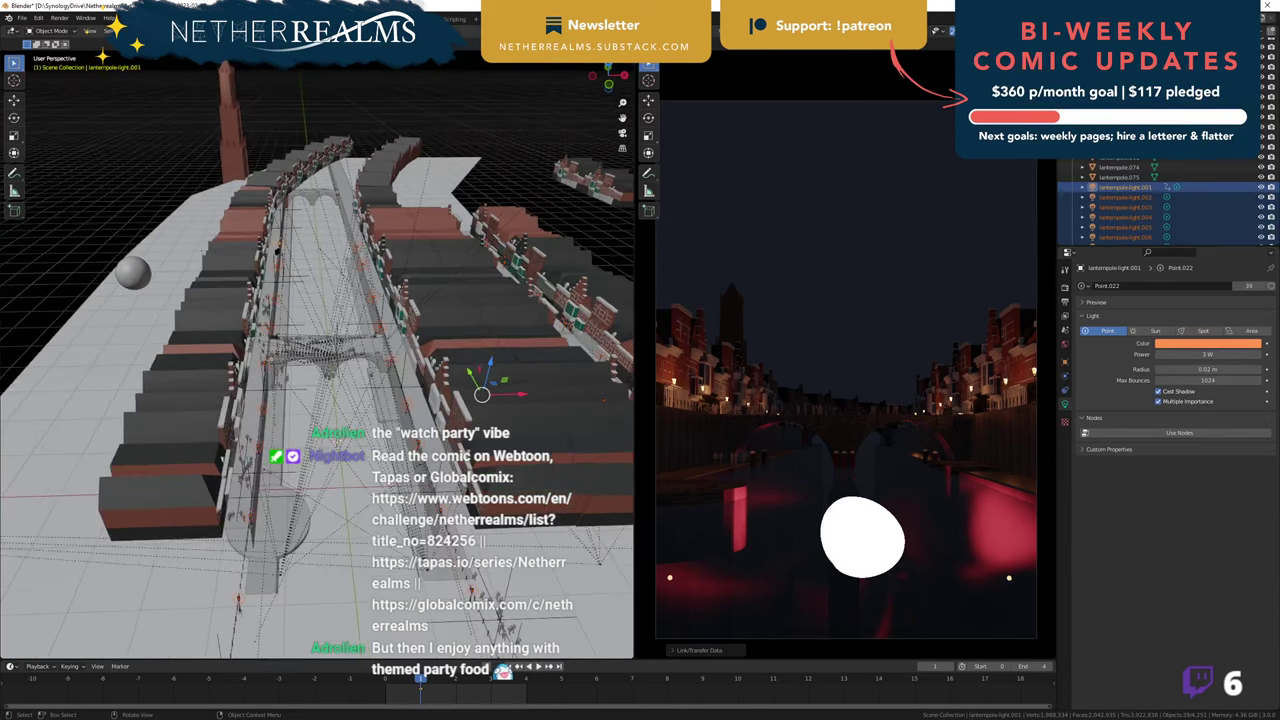
middle_drag(300, 428, 298, 436)
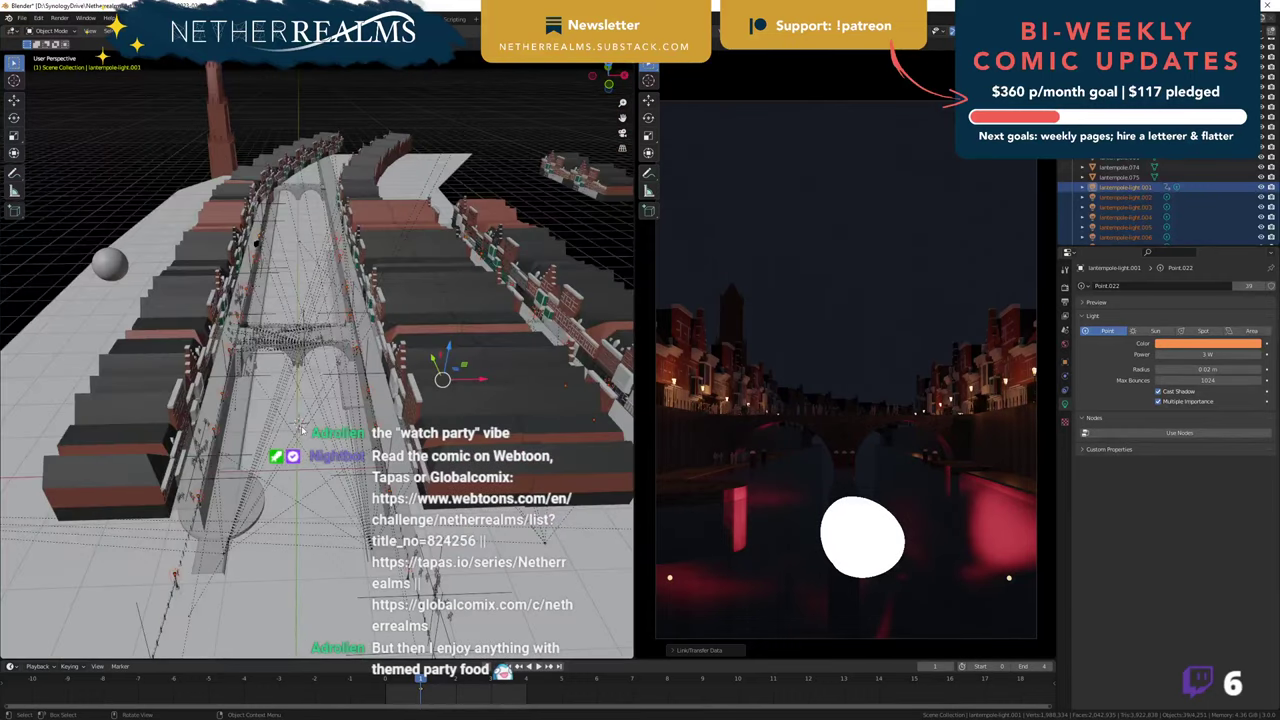
key(shift+a)
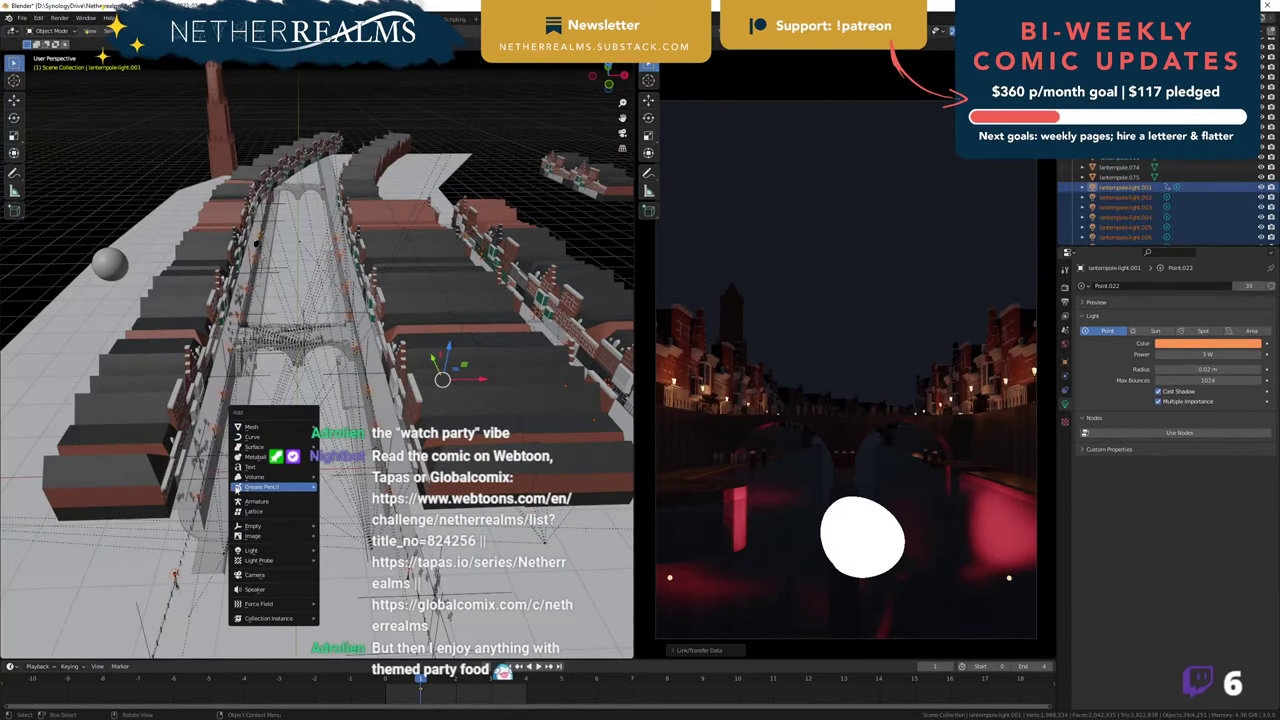
mouse_move(285, 550)
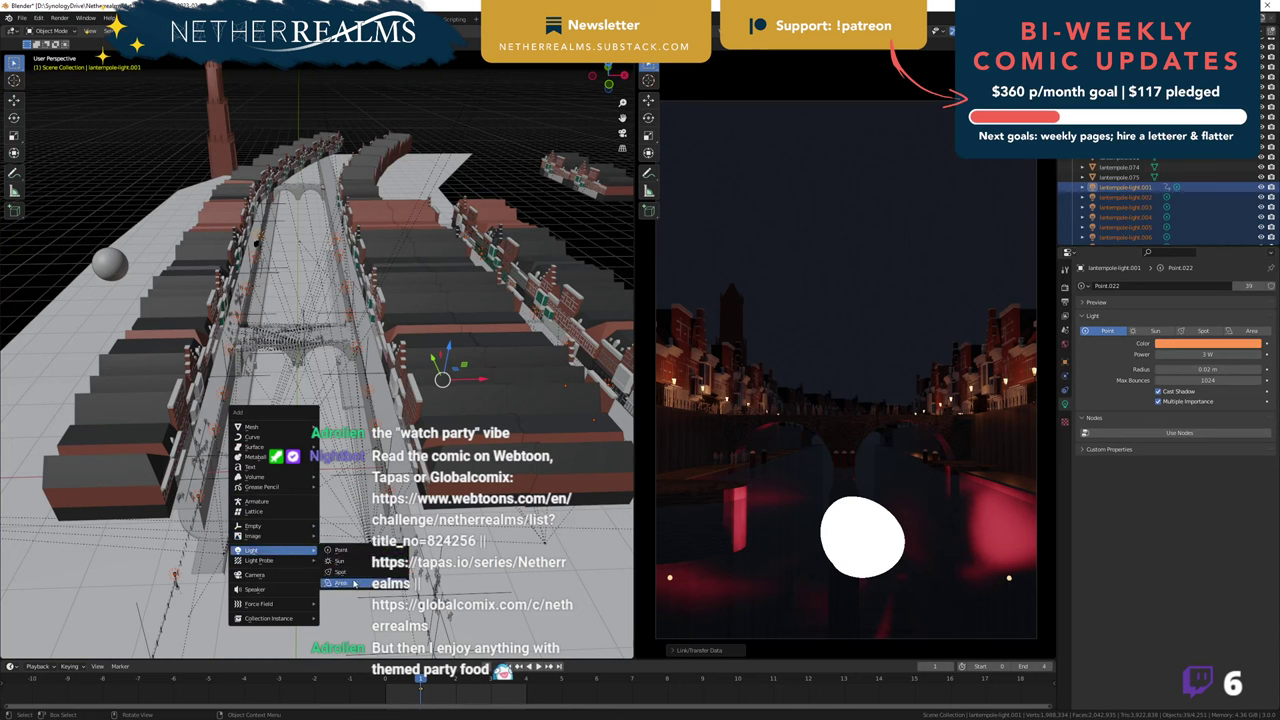
click(353, 583)
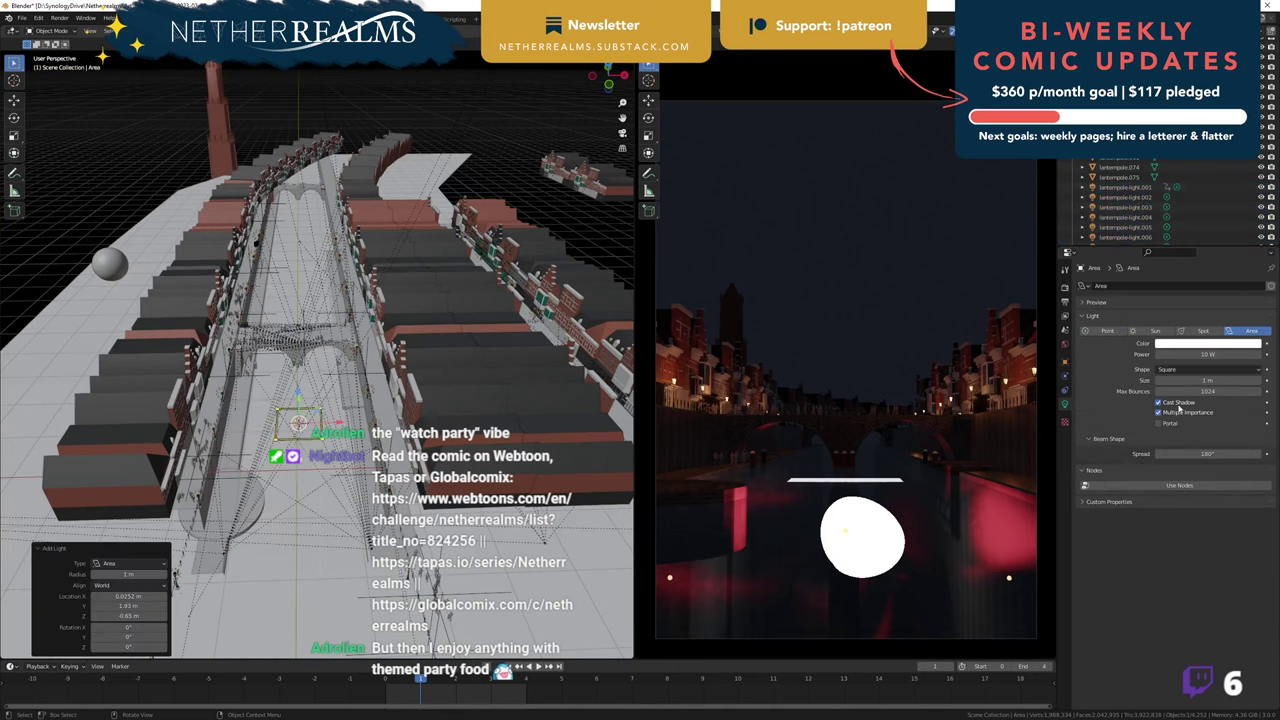
key(alt+a)
click(1171, 370)
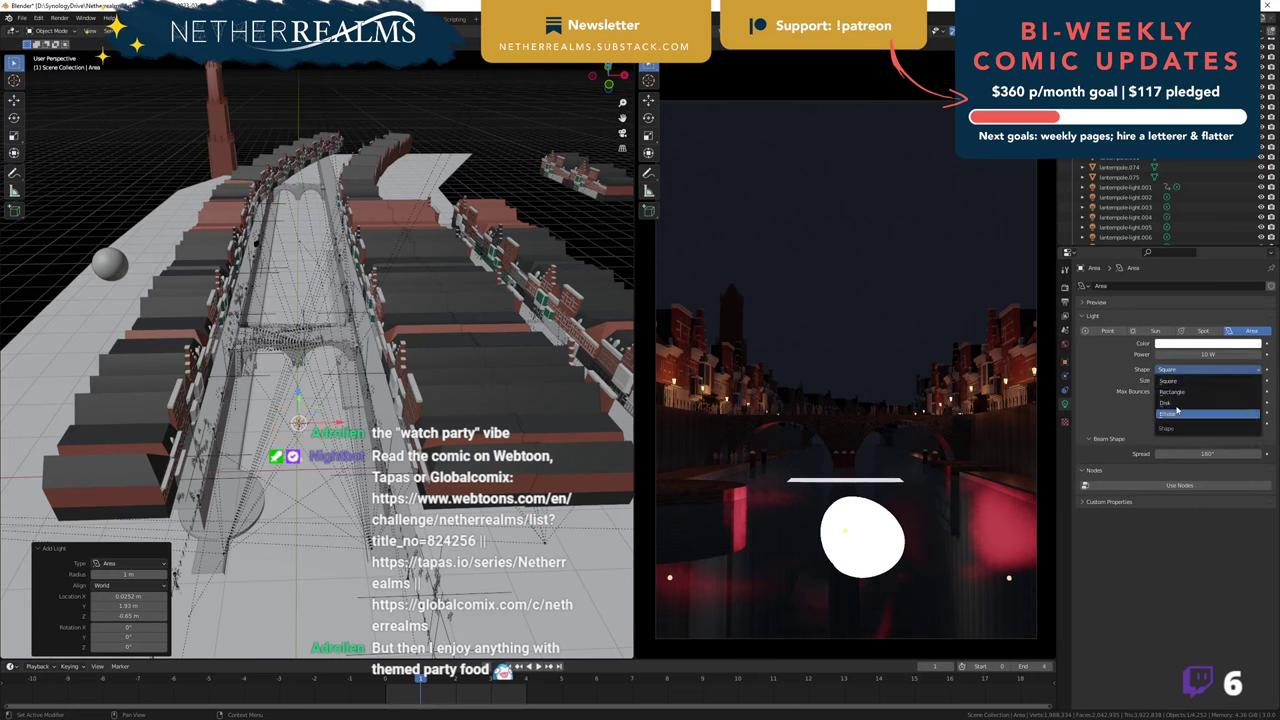
click(1178, 415)
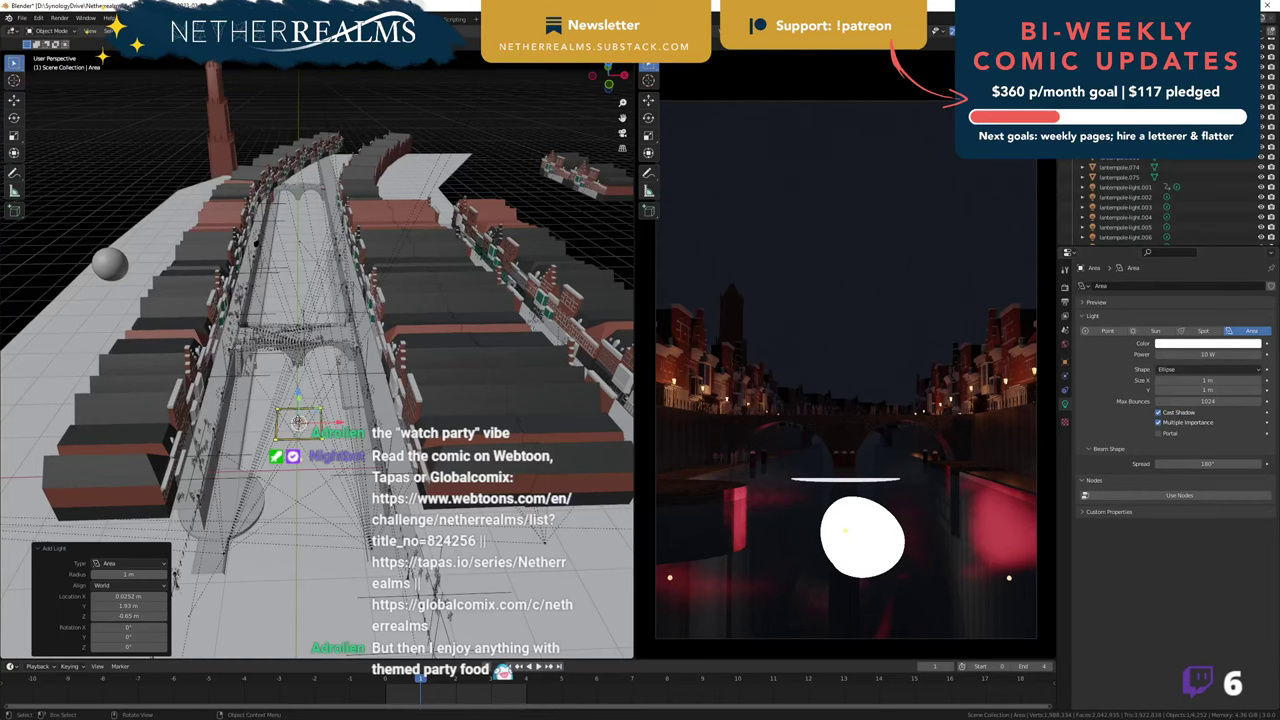
- Try rotating the elliptical area light 90° about the X axis
key(KP_Decimal)
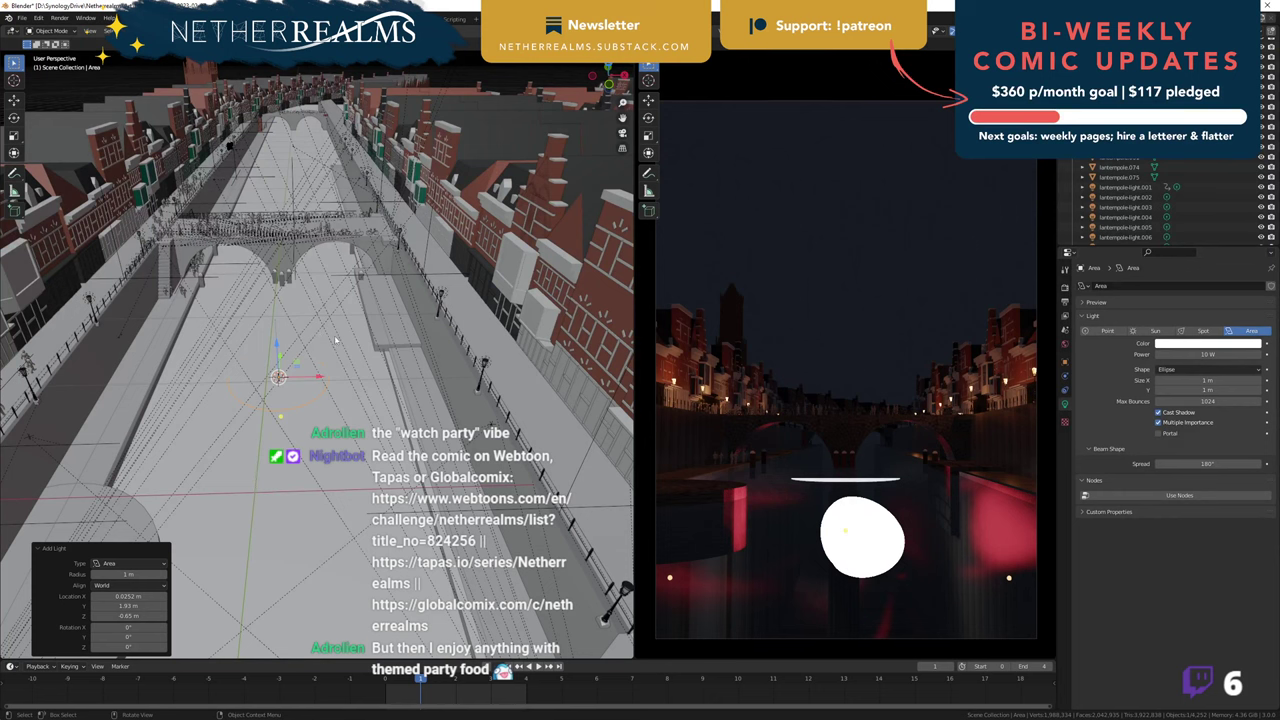
middle_drag(336, 327, 374, 405)
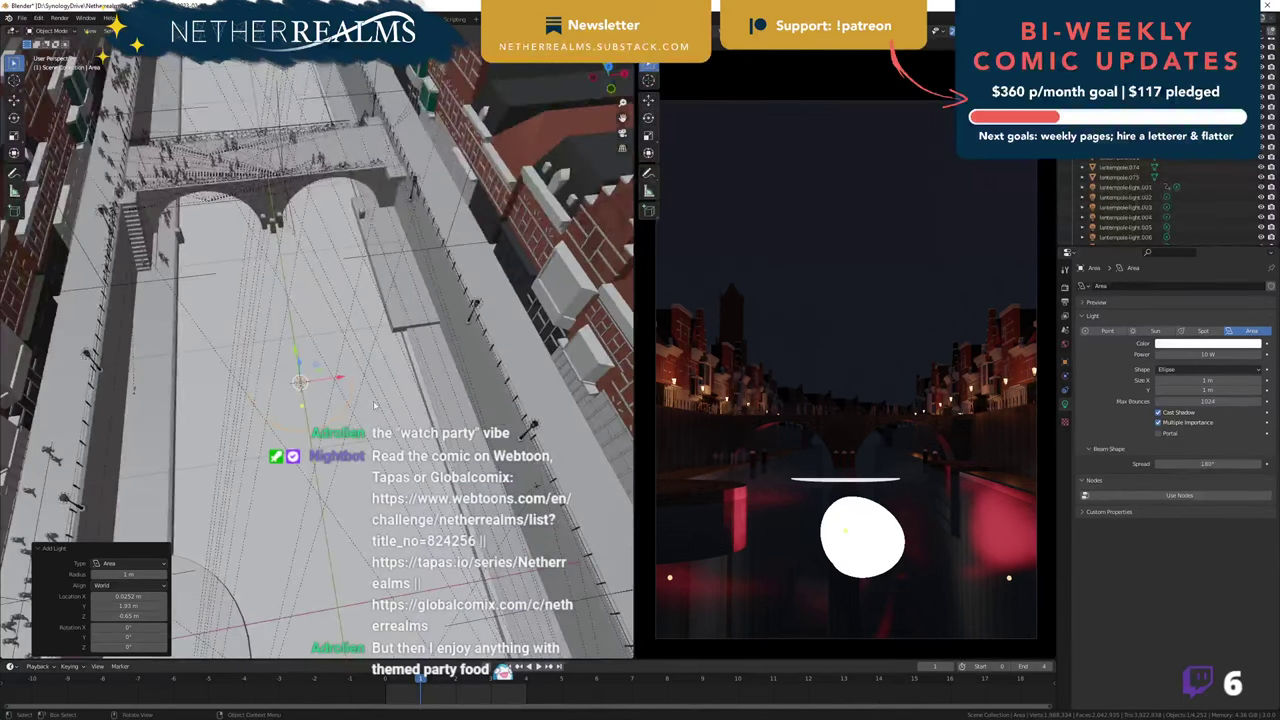
key(KP_Decimal)
scroll(374, 400, down, 5)
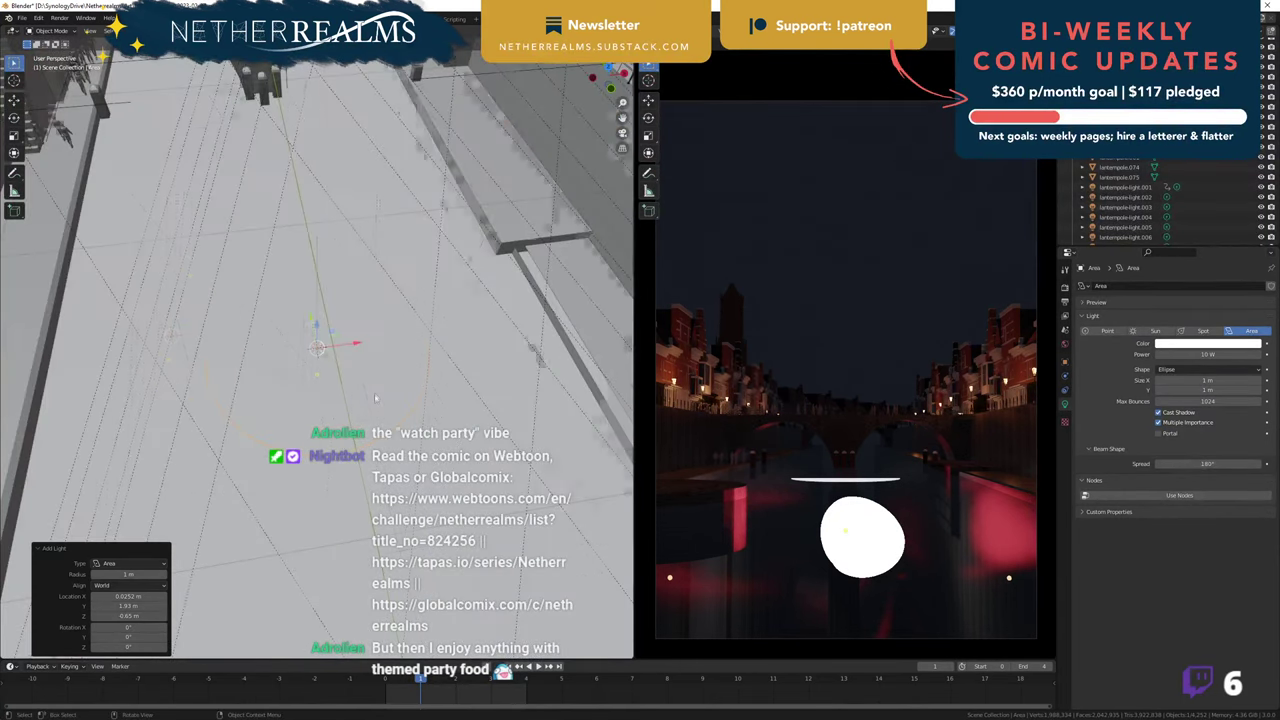
key(KP_Decimal)
key(s)
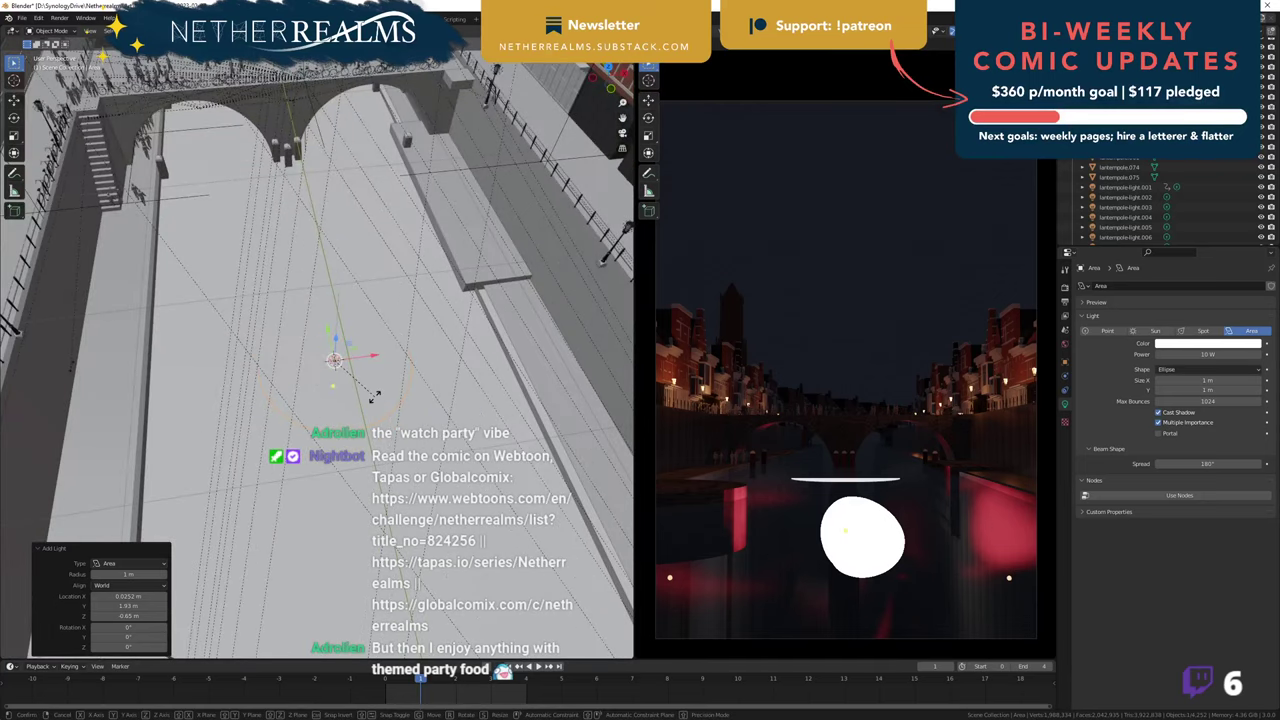
text(rx)
text(90)
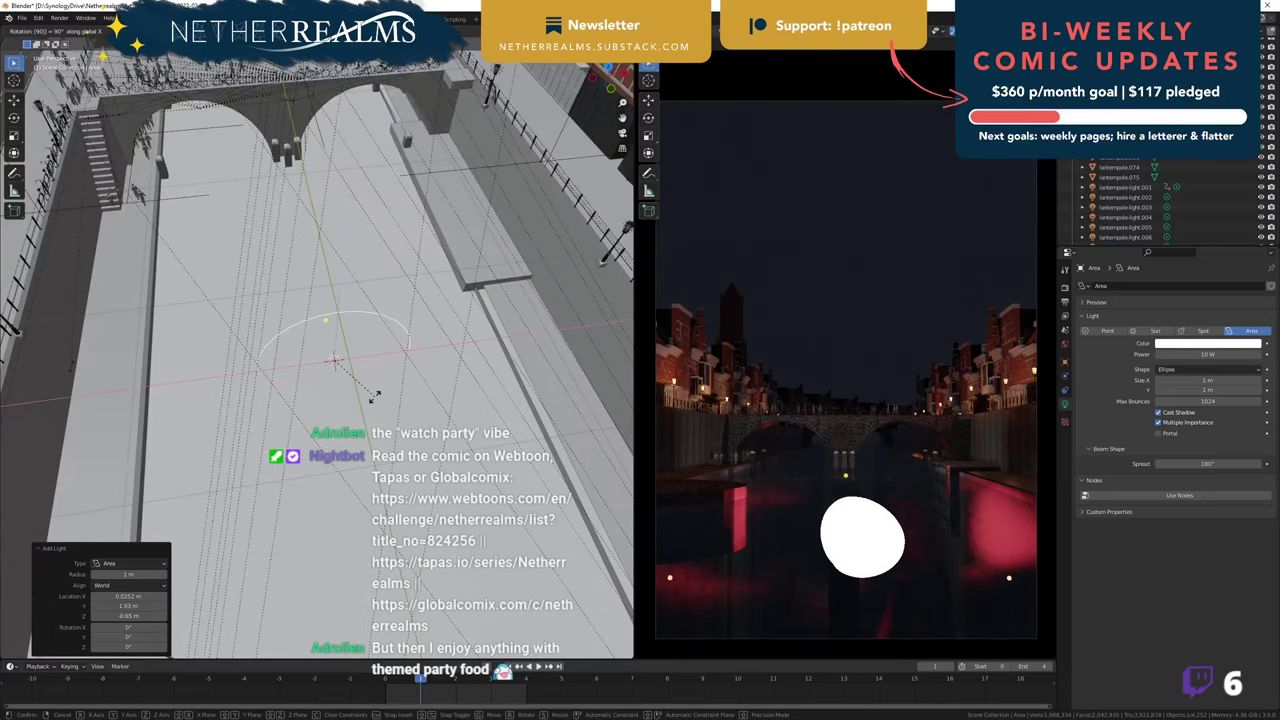
key(Return)
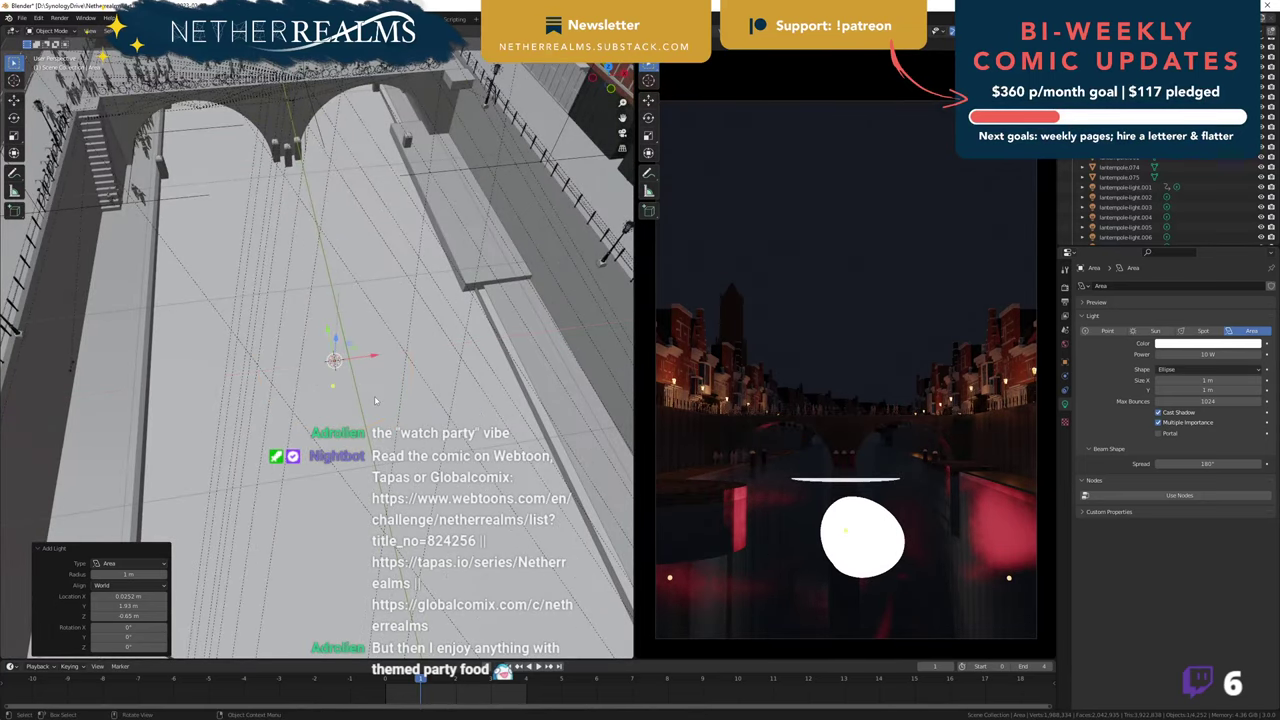
- Rotate the elliptical area light 180° about the X axis so it faces upward and raise it about 0.14 m
key(r)
key(x)
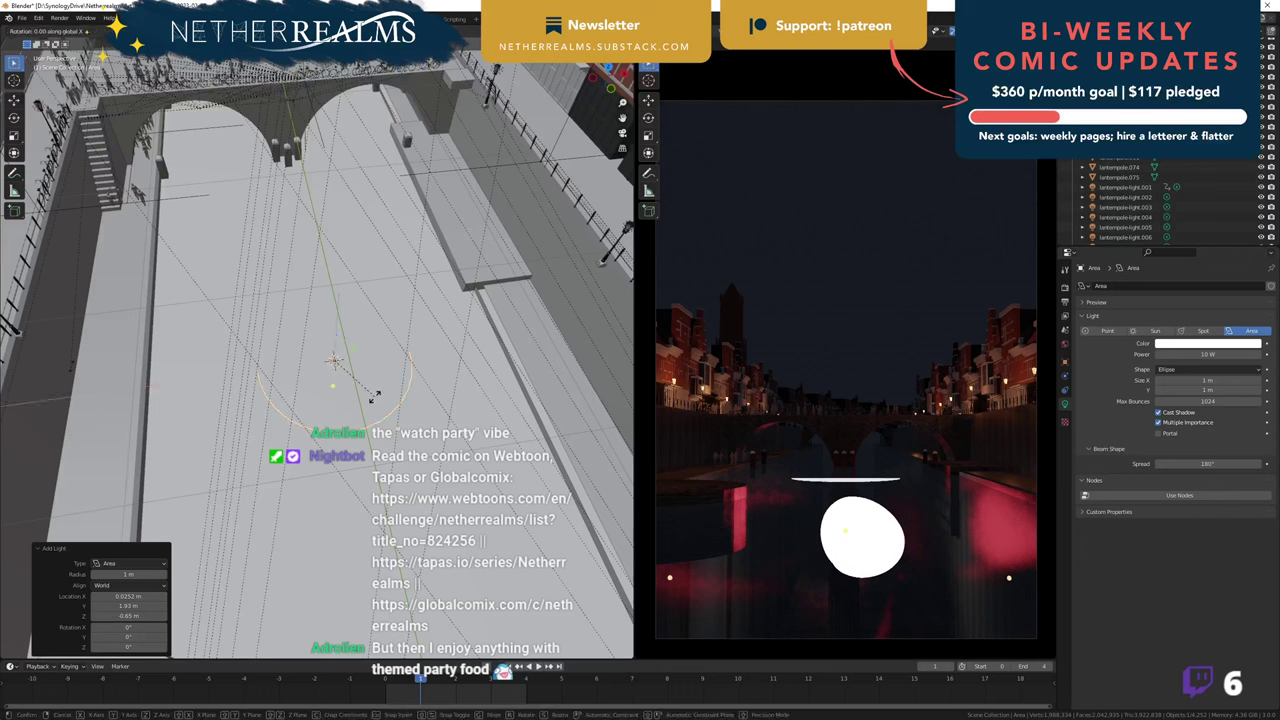
text(180)
key(Return)
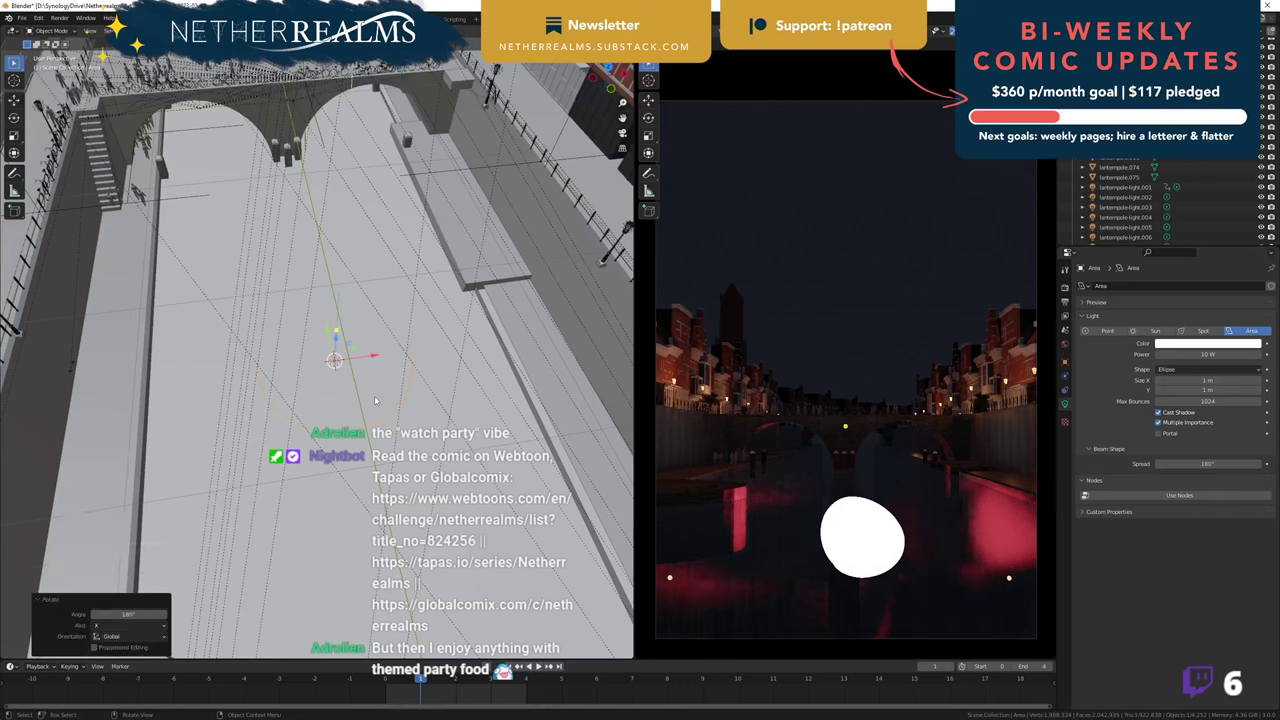
key(g)
key(z)
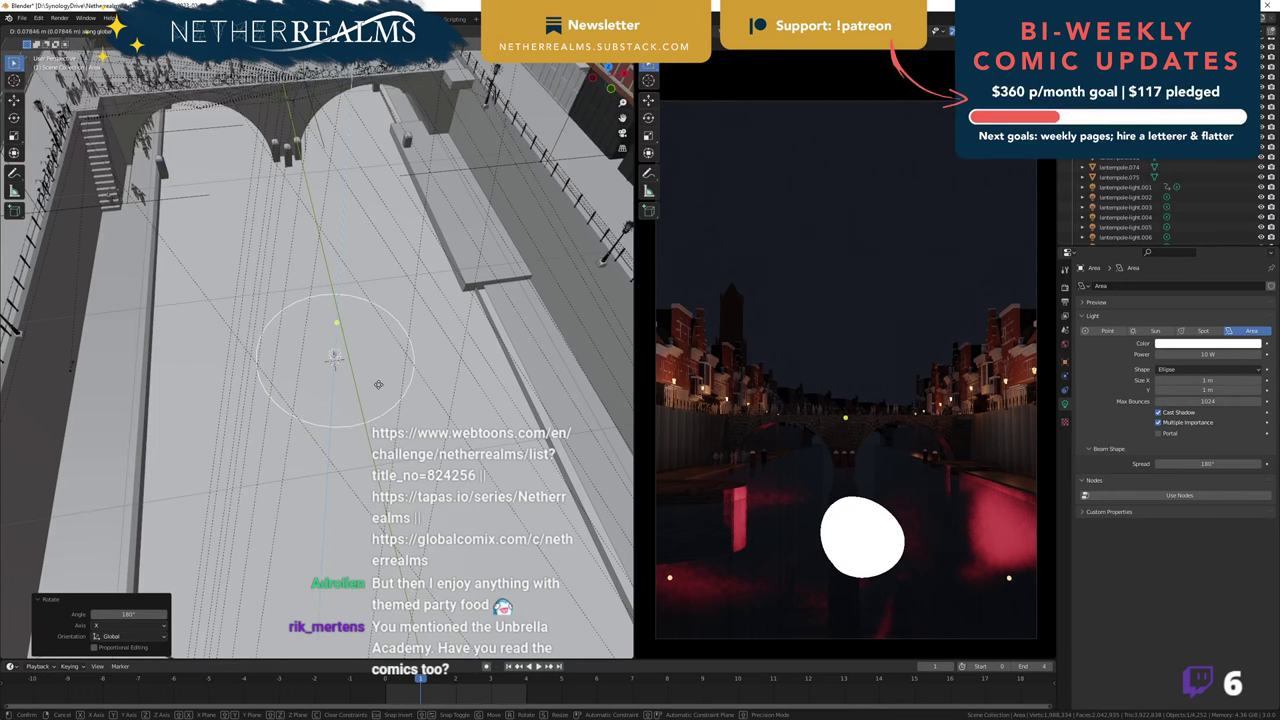
click(379, 388)
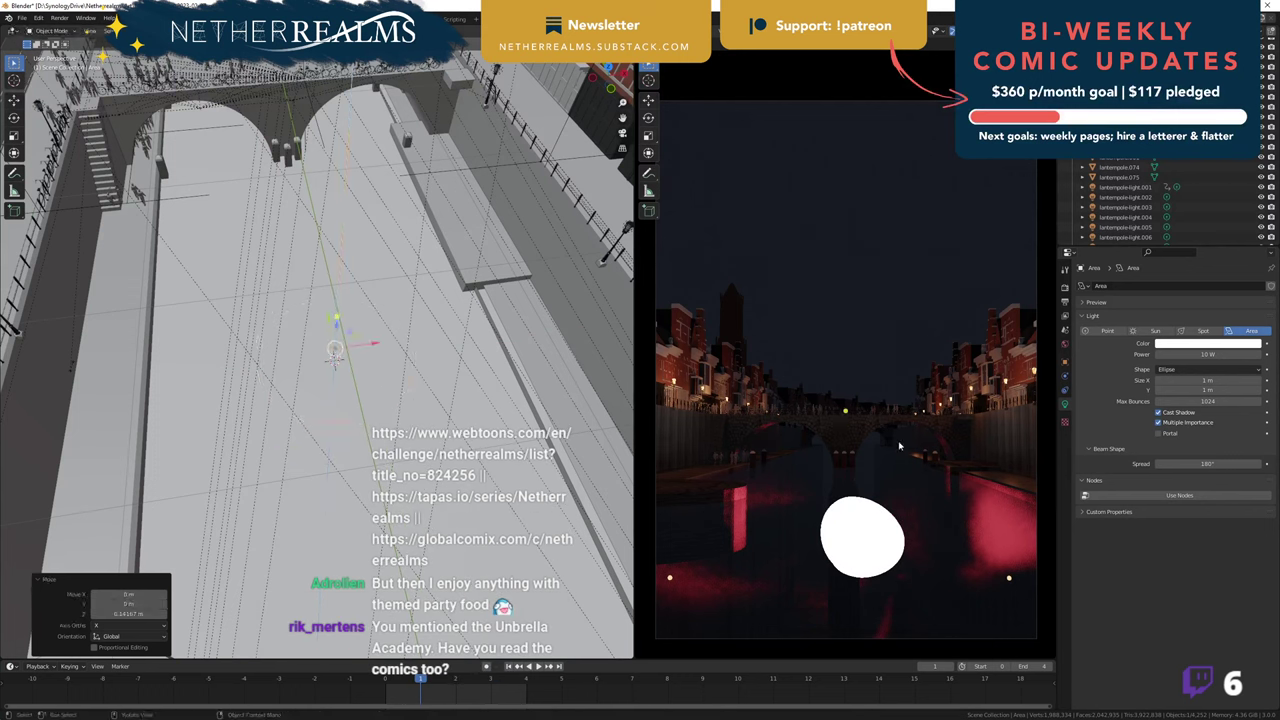
- Try a power of 10000 W on the area light
click(1229, 361)
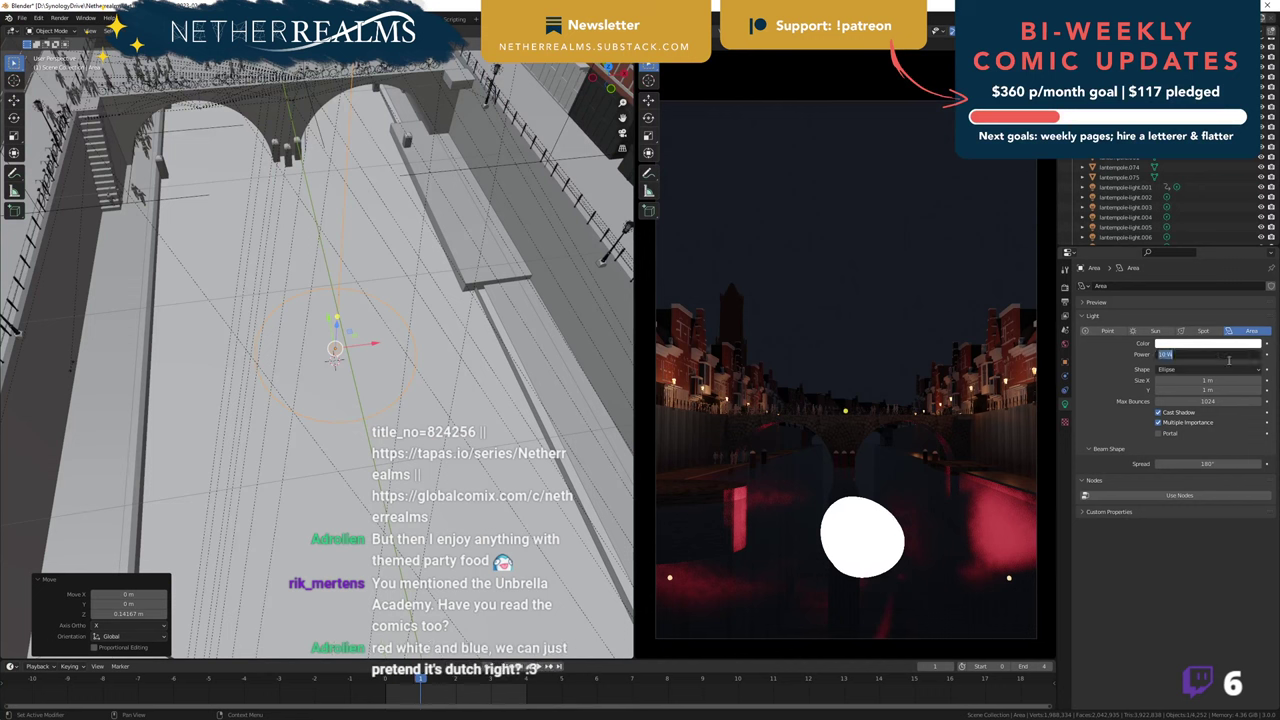
text(10000)
key(Return)
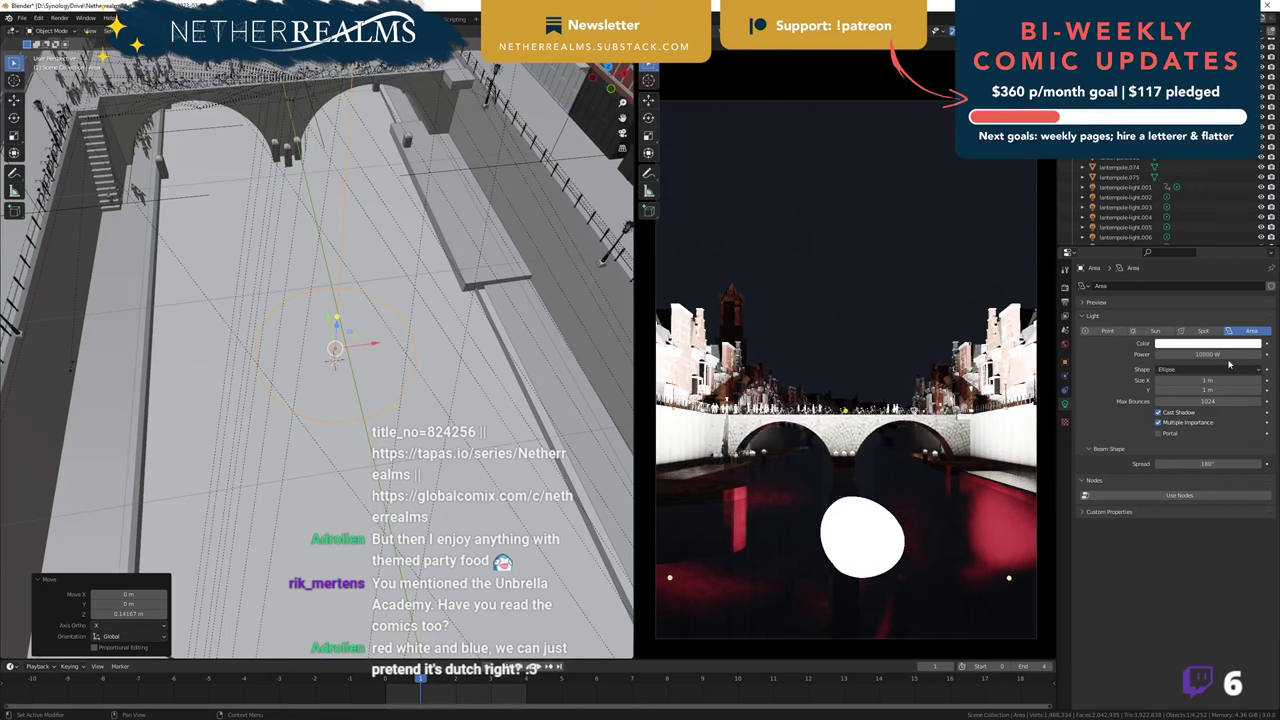
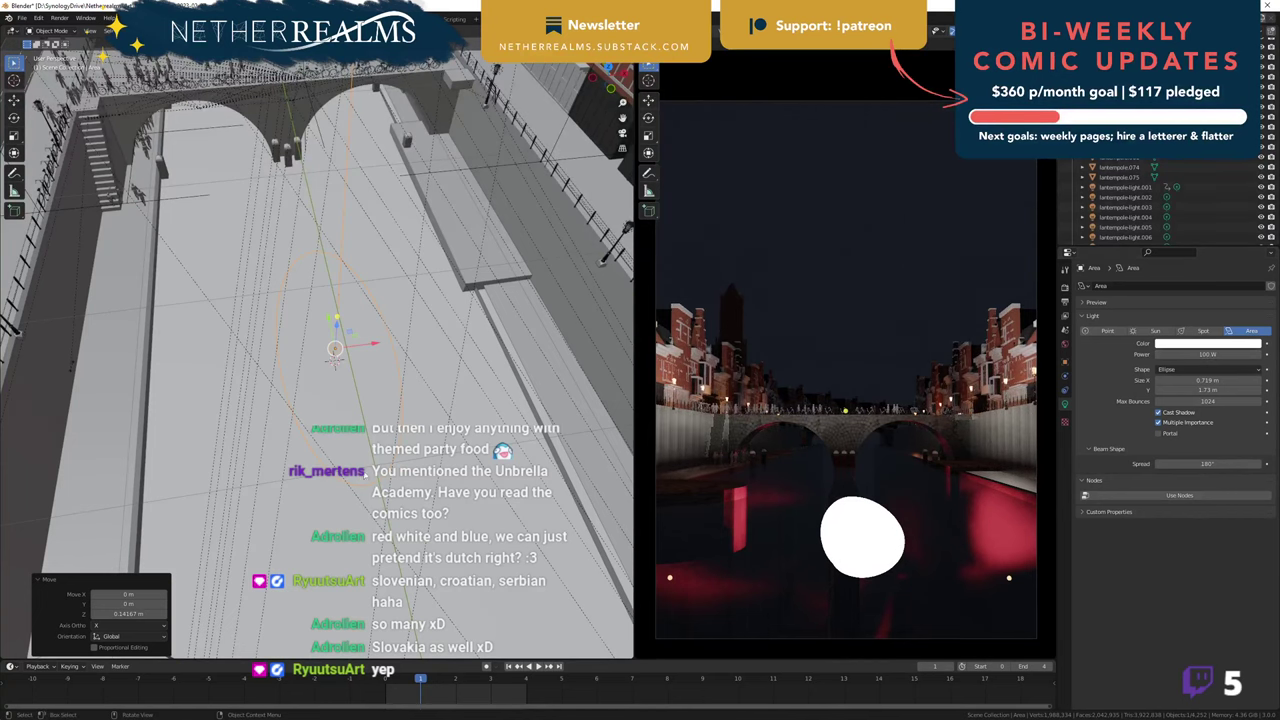
- Copy the red base color of the fish stand-in sphere's material to the area light's color
middle_drag(376, 417, 326, 461)
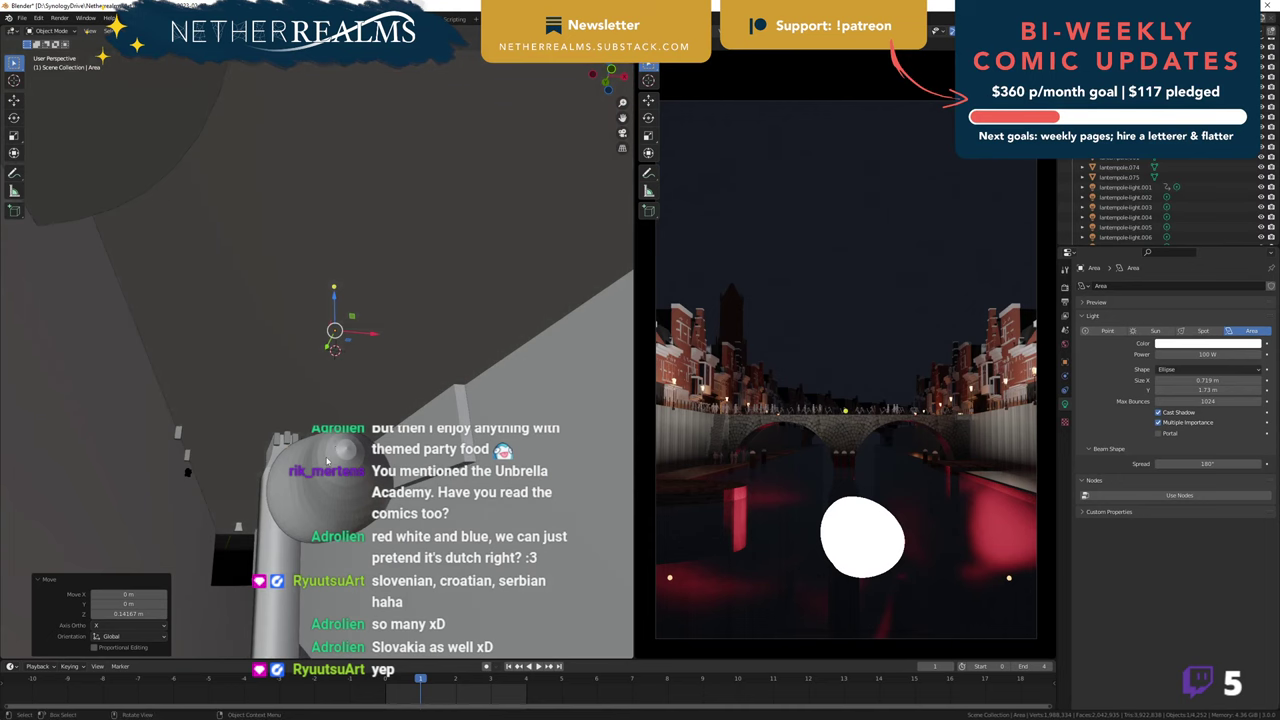
click(327, 460)
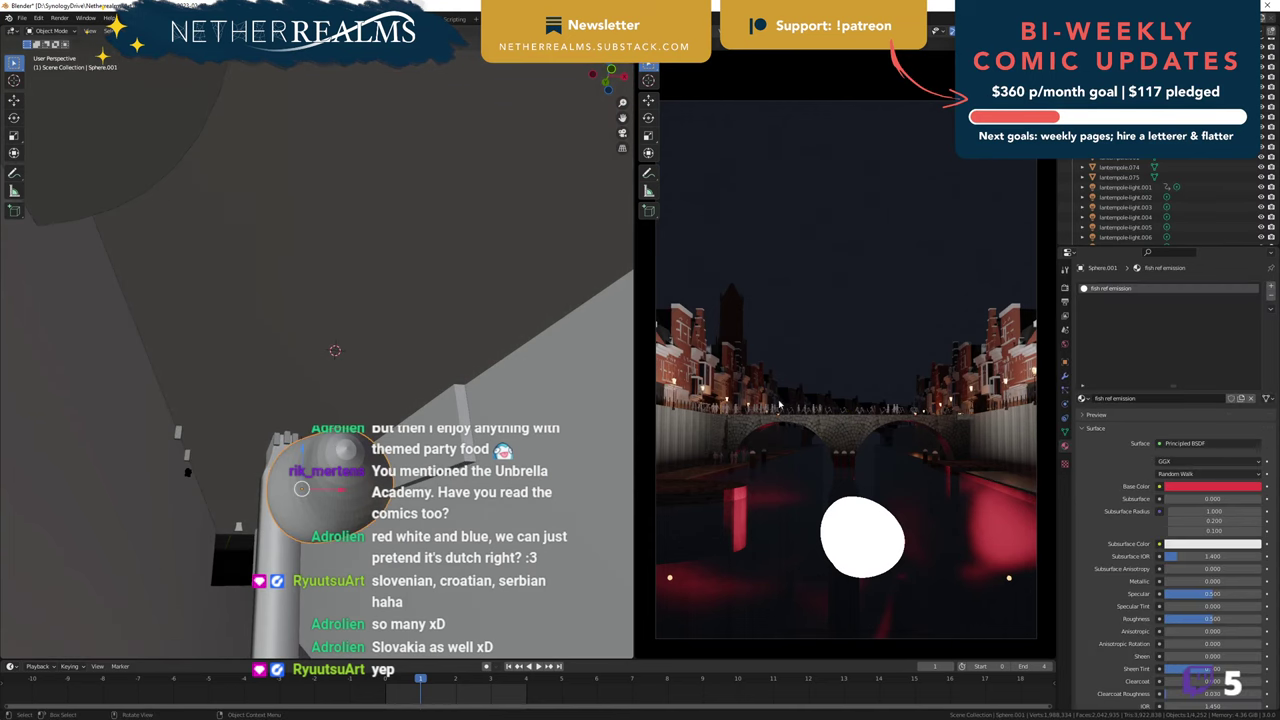
scroll(343, 378, down, 10)
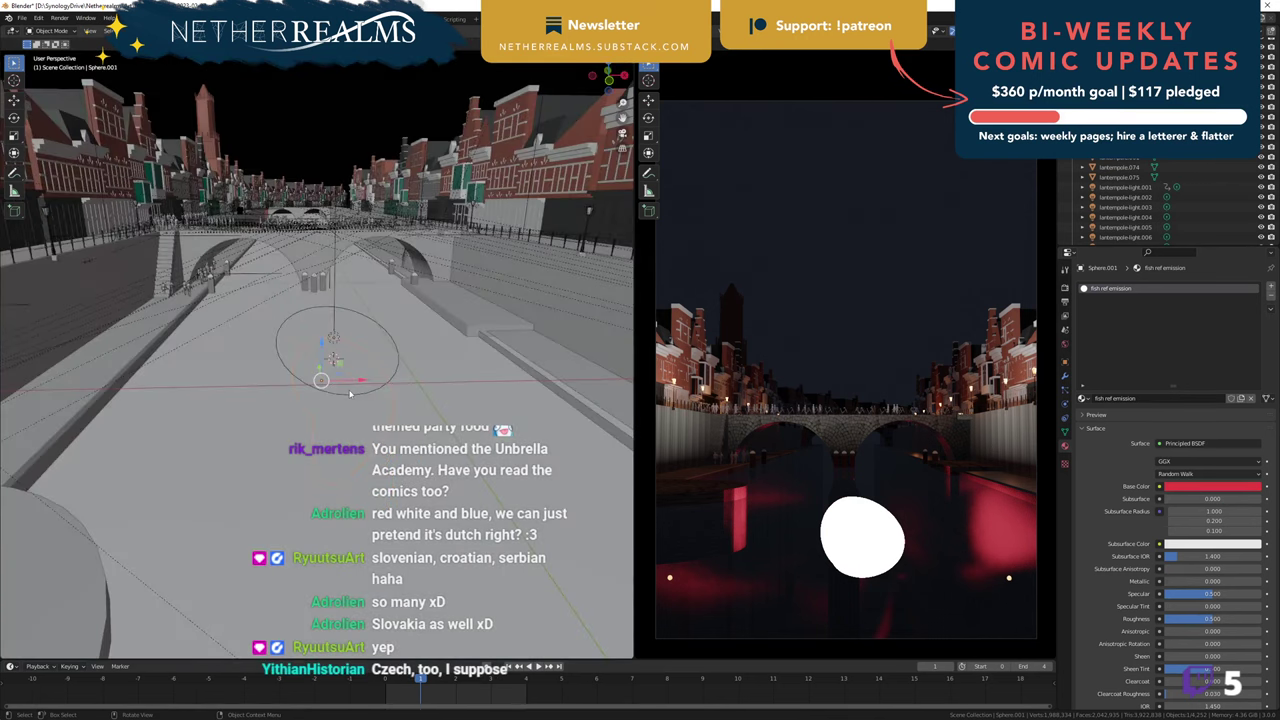
click(349, 394)
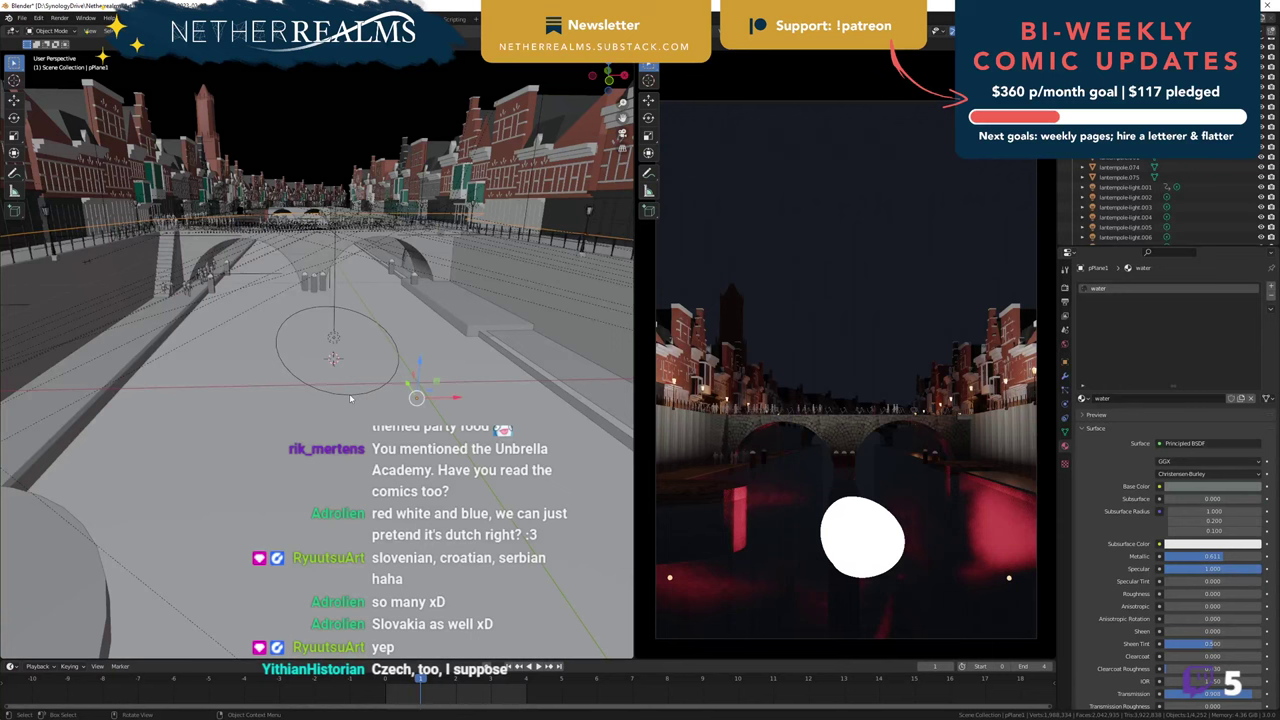
click(349, 393)
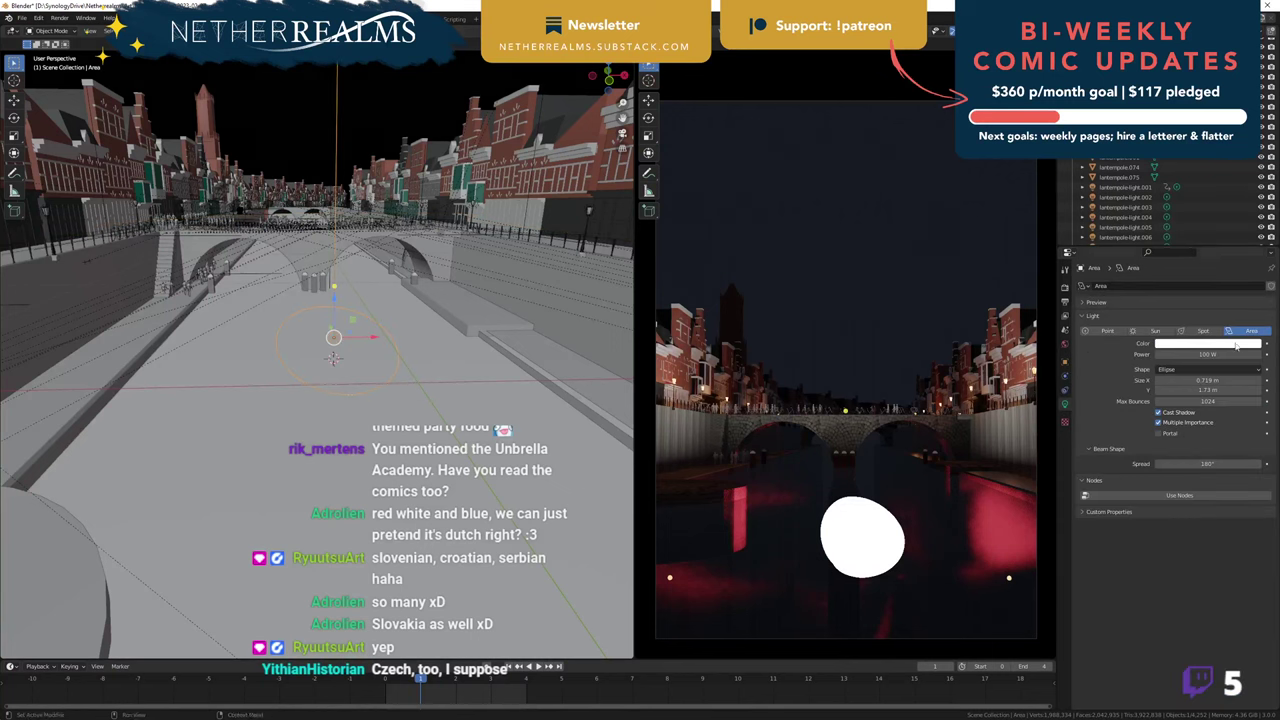
key(ctrl+v)
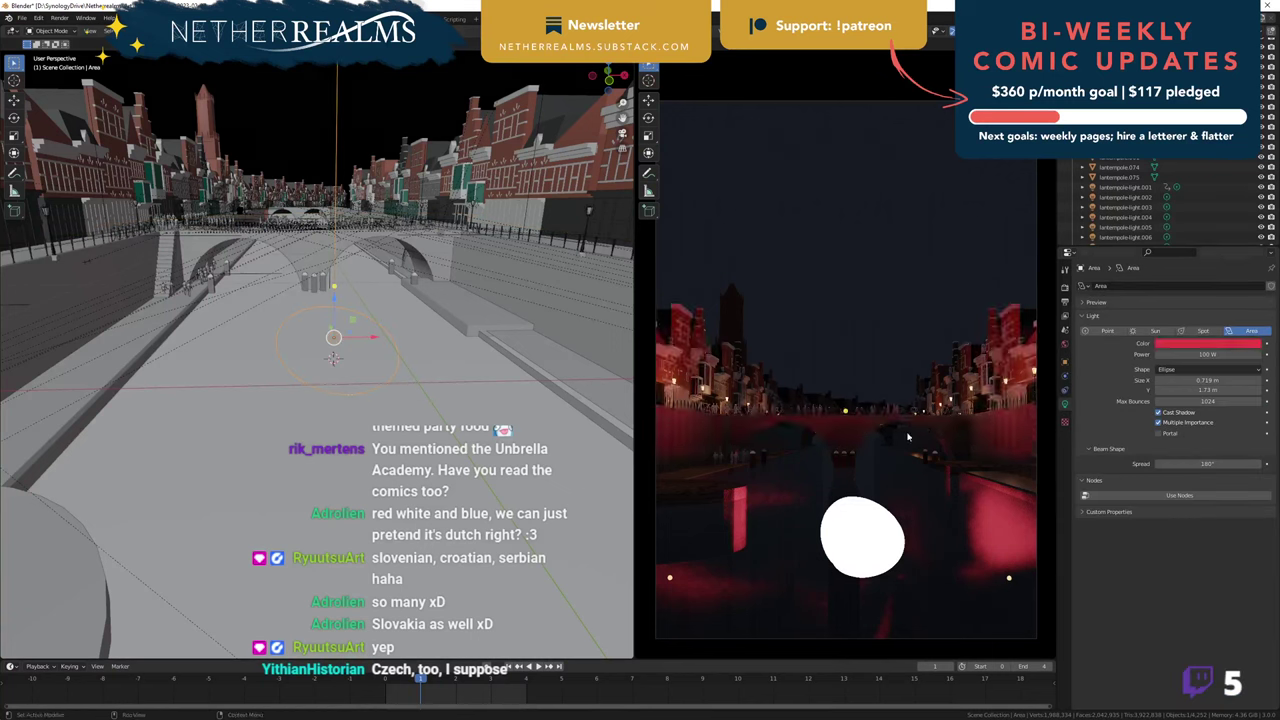
- Set the power of the red area light to 3 W
click(1202, 353)
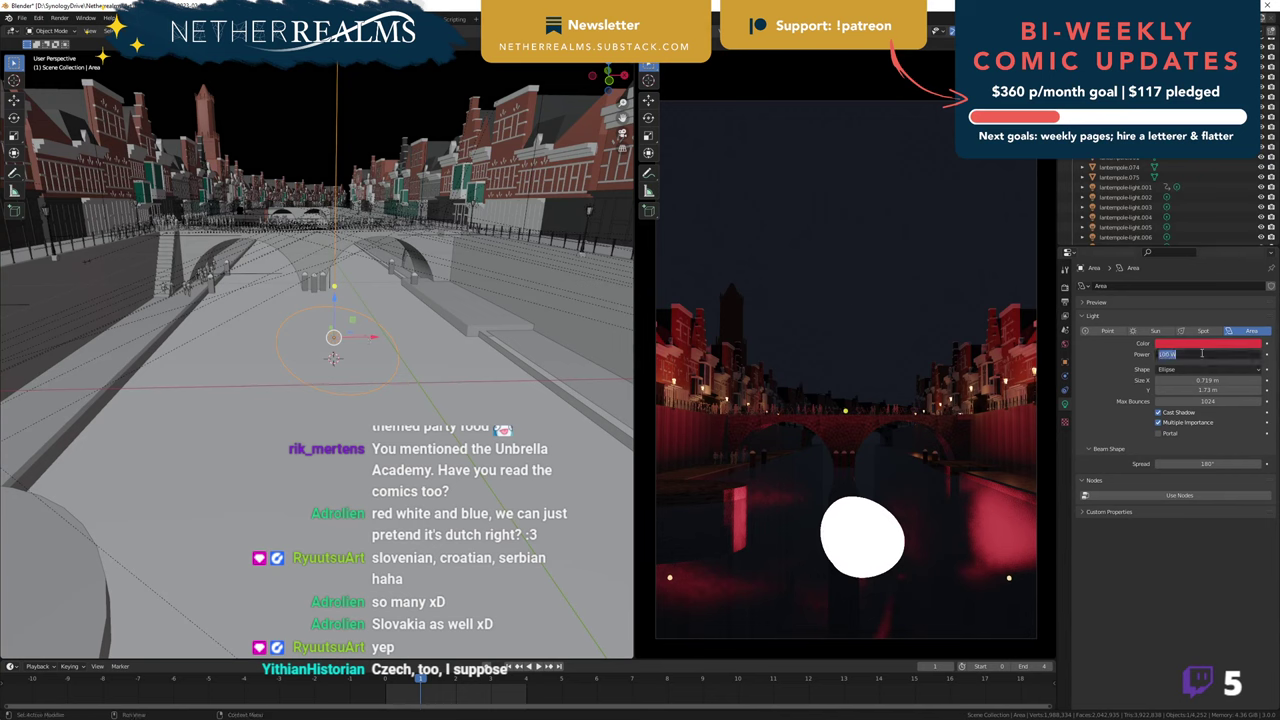
click(1129, 362)
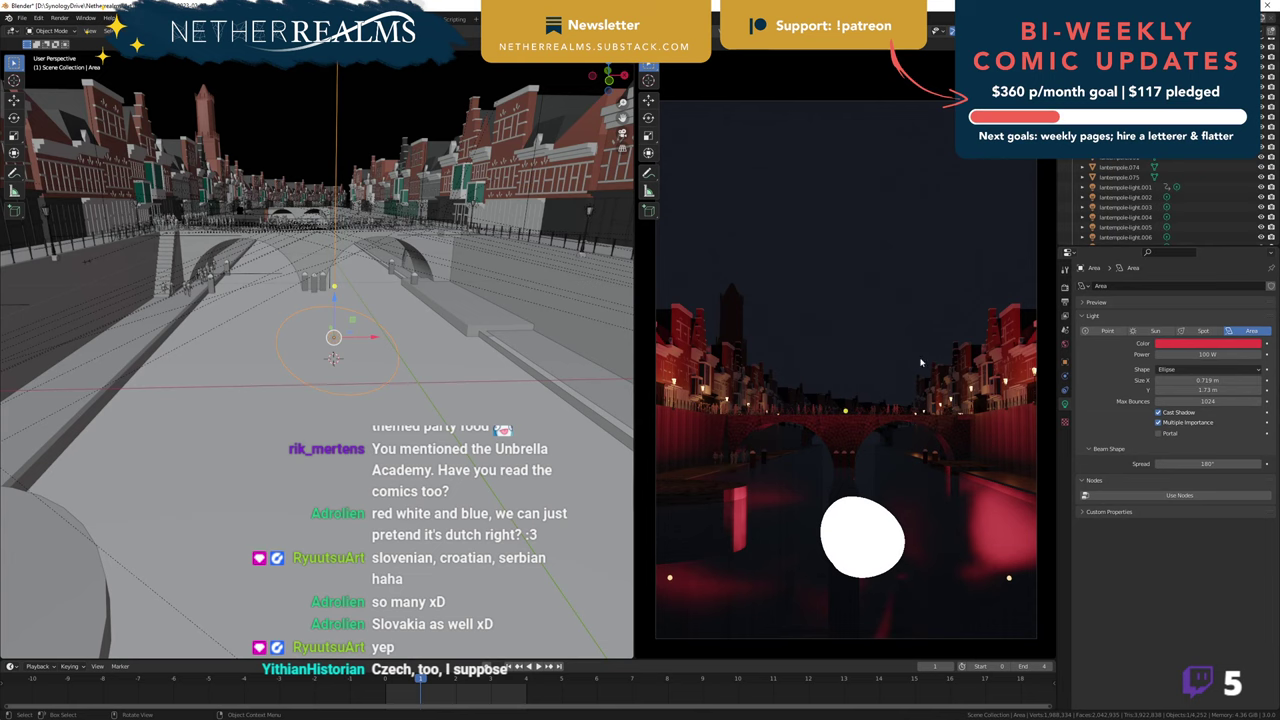
click(1222, 353)
text(1)
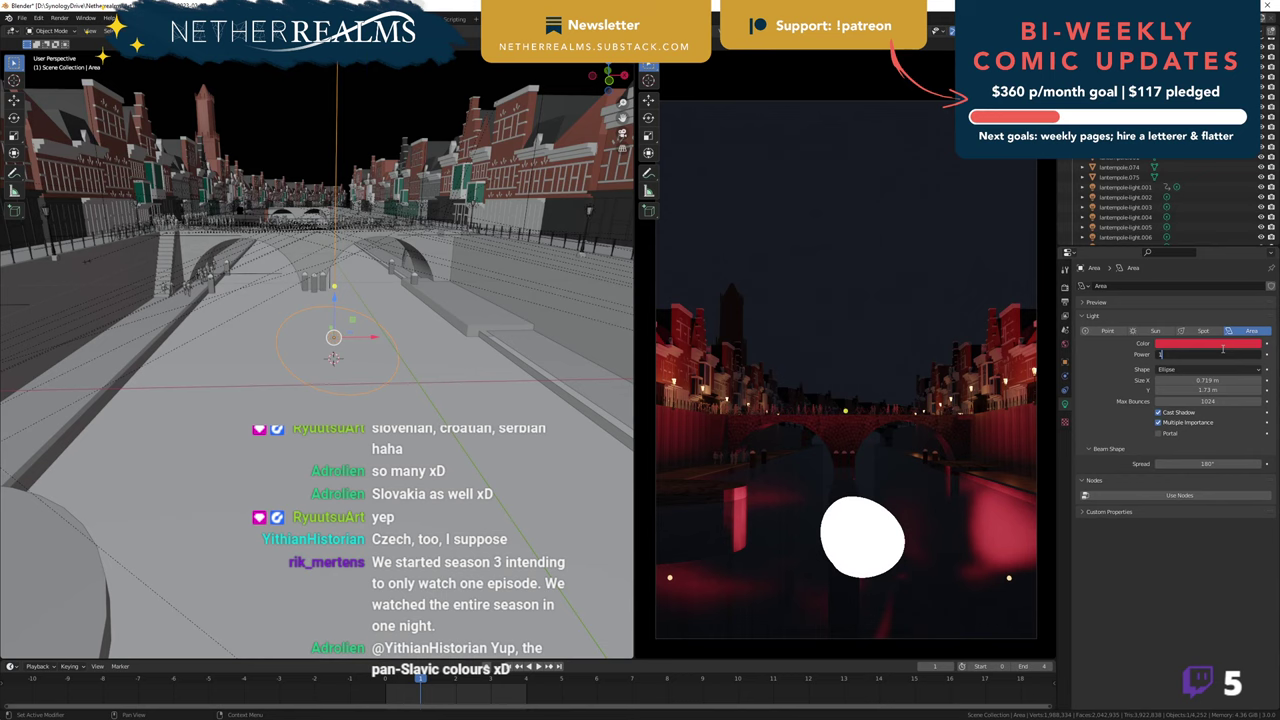
key(BackSpace)
text(5)
key(Return)
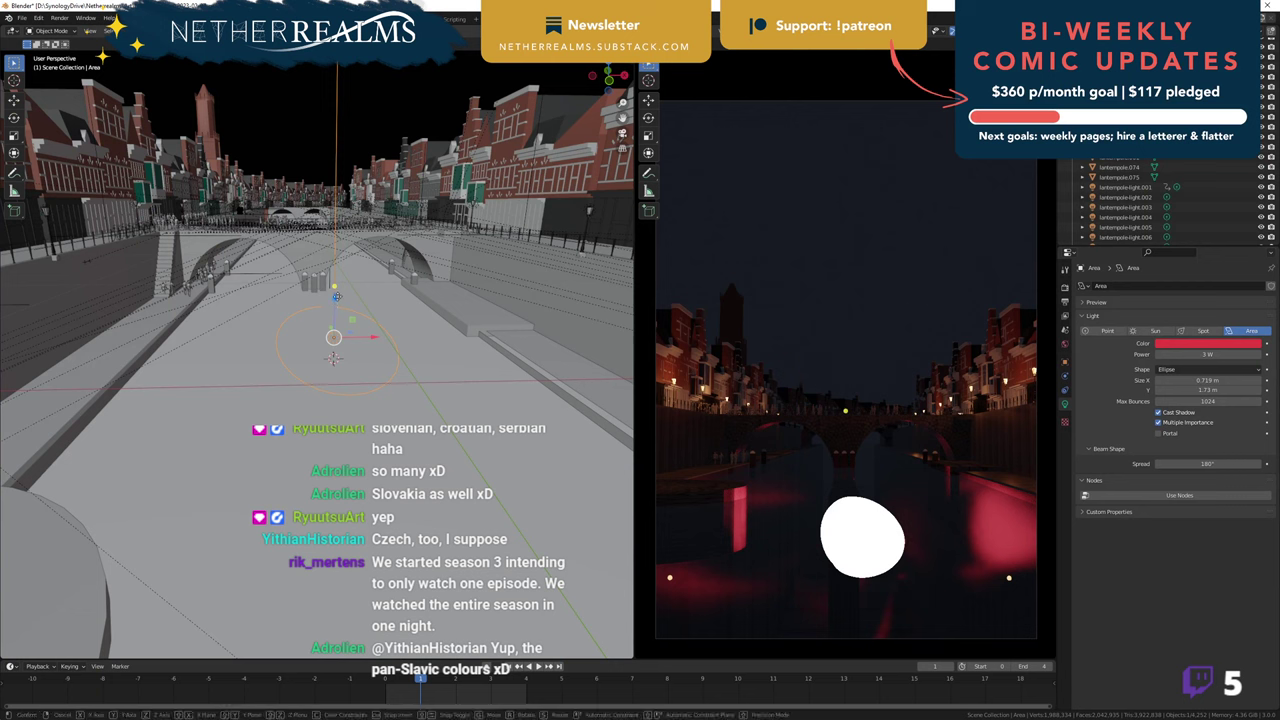
- Lower the red area light about 0.08 m and tilt it about 41° around the X axis
mouse_move(333, 302)
mouse_down()
mouse_move(313, 309)
mouse_move(309, 335)
mouse_move(329, 312)
mouse_up()
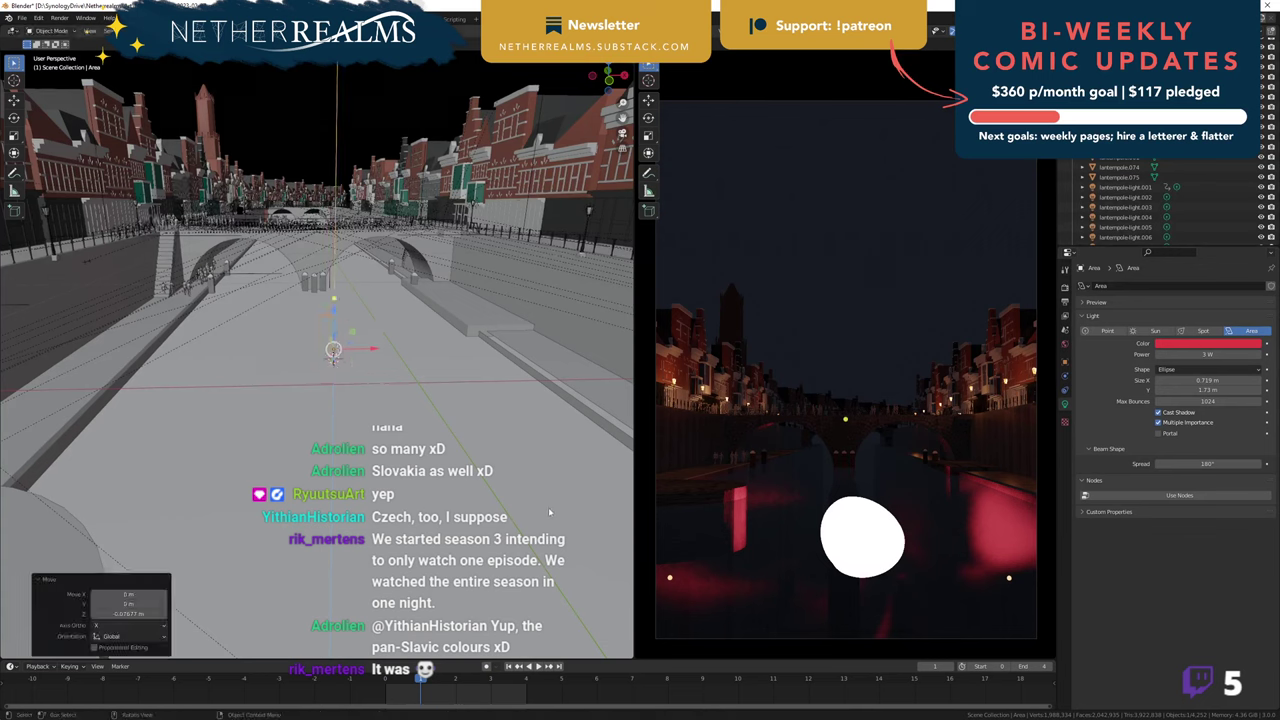
key(r)
key(x)
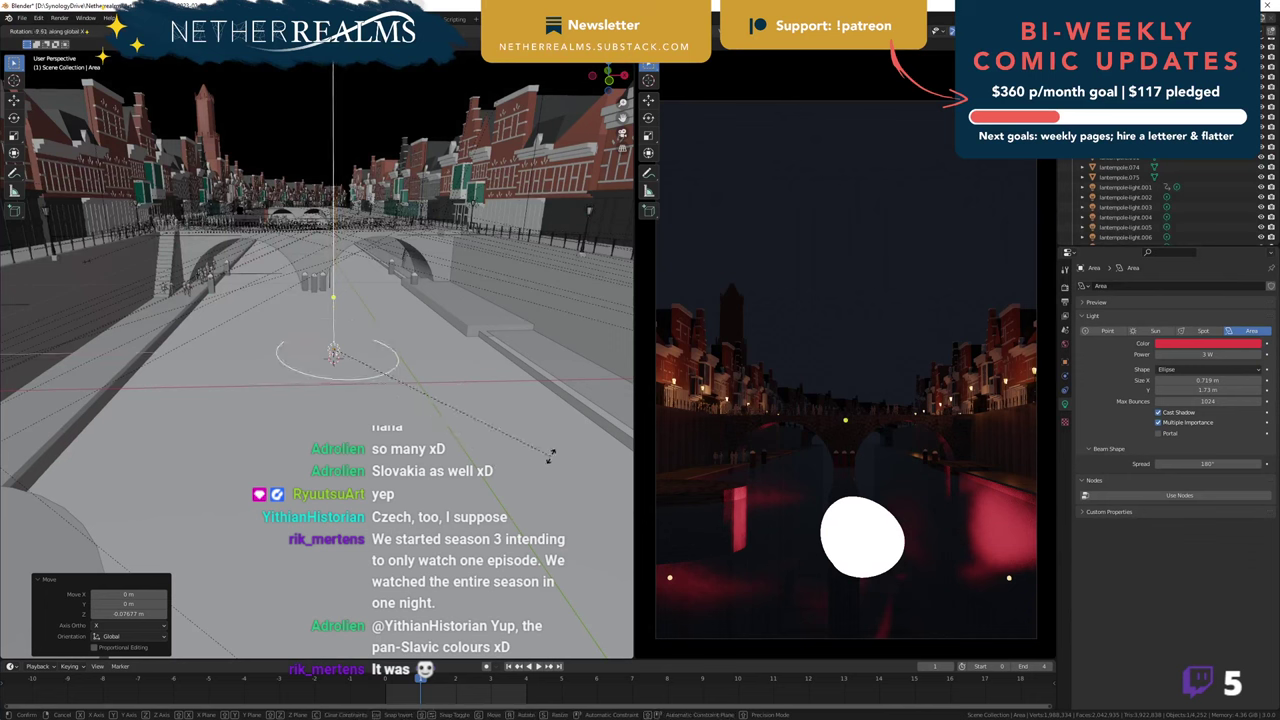
drag(551, 456, 565, 330)
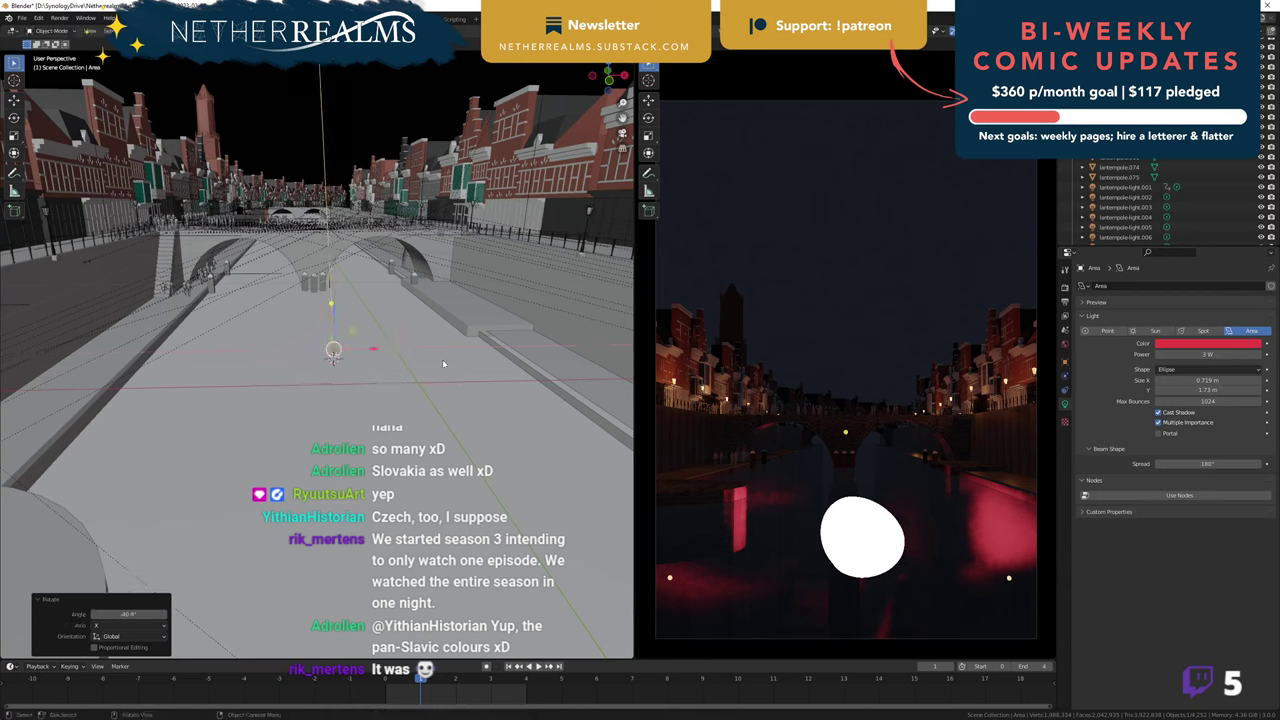
- Aim the red area light further along the canal toward the bridge
middle_drag(476, 372, 595, 523)
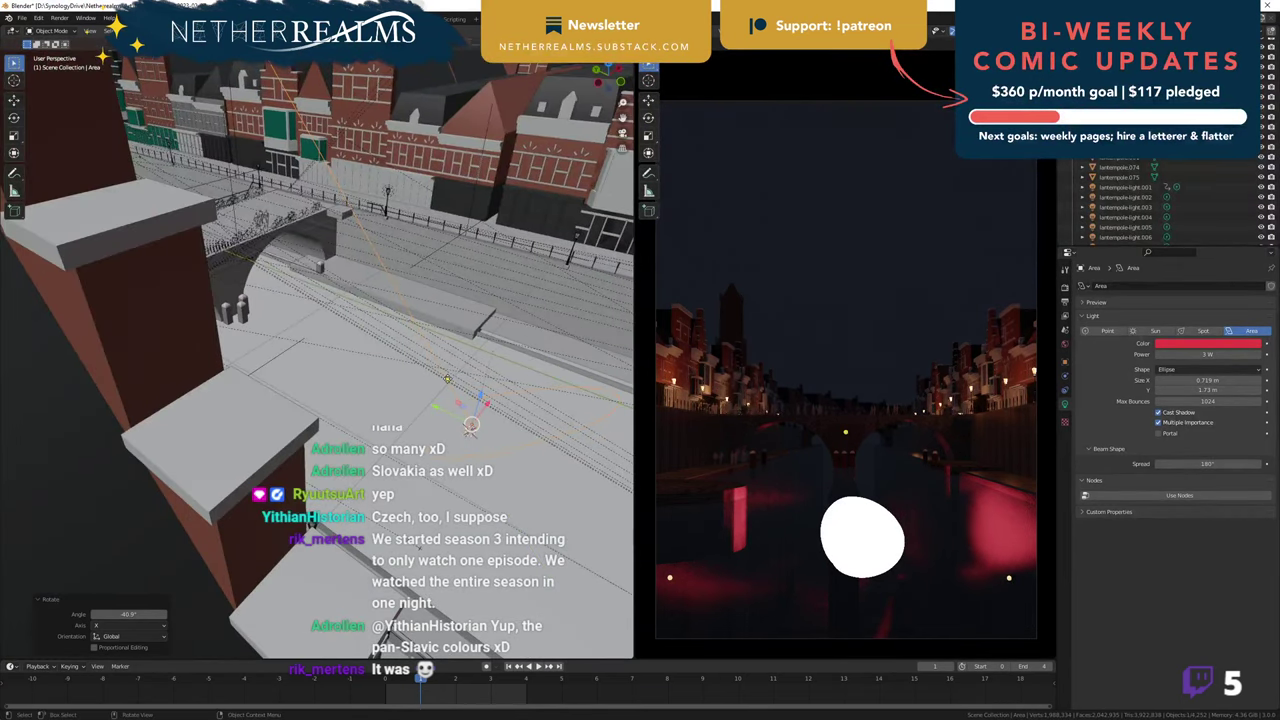
drag(447, 379, 227, 253)
click(470, 427)
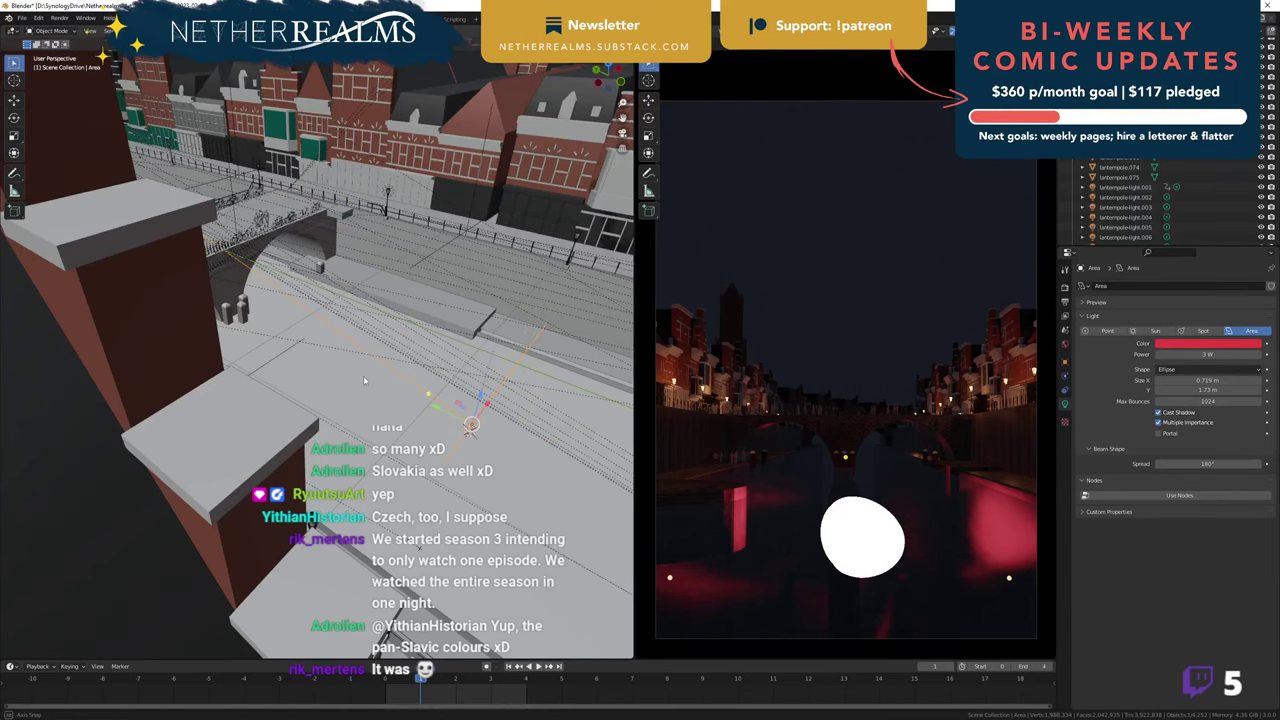
- Move the red area light about 1.23 m along its local Z axis toward the bridge
scroll(370, 378, down, 4)
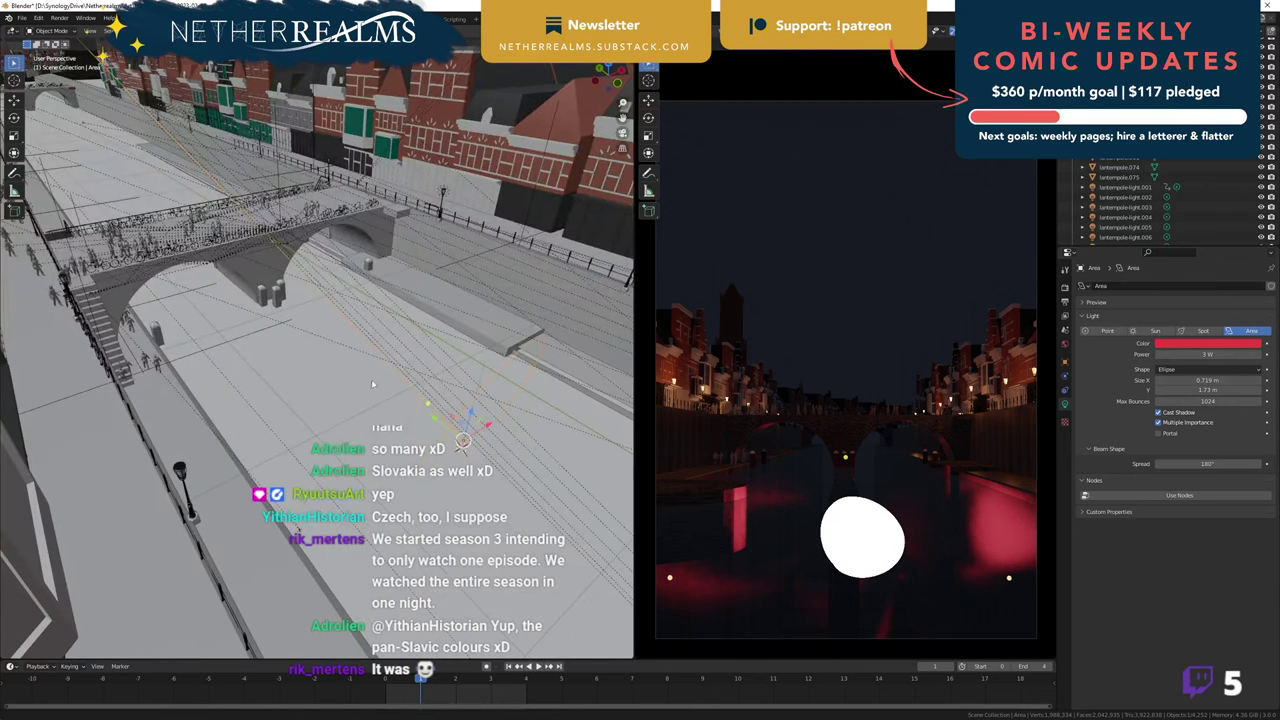
middle_drag(376, 376, 426, 548)
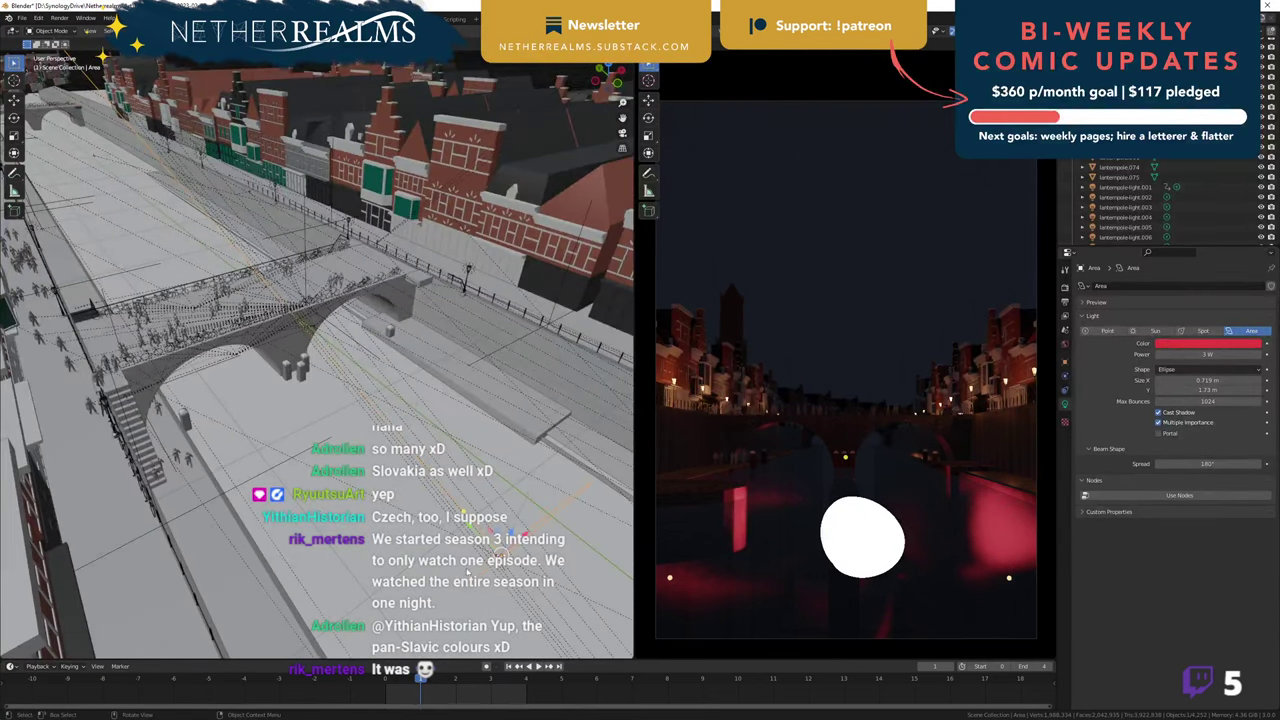
key(g)
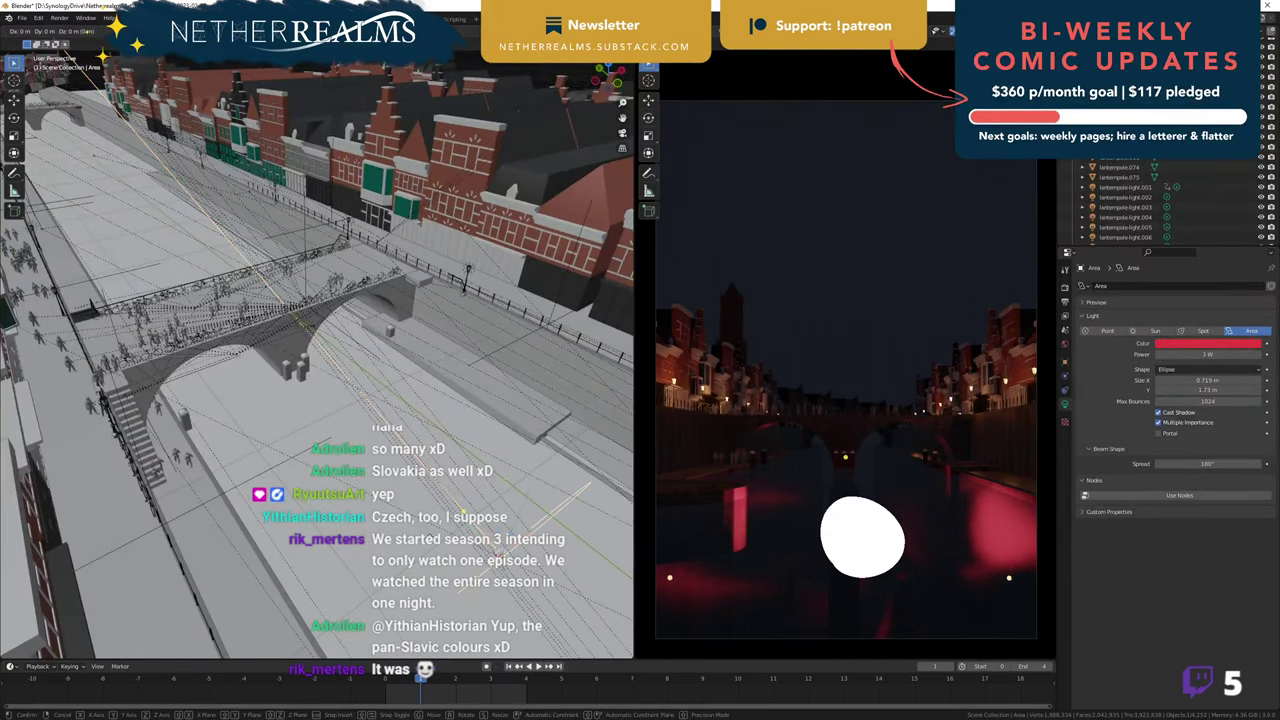
key(y)
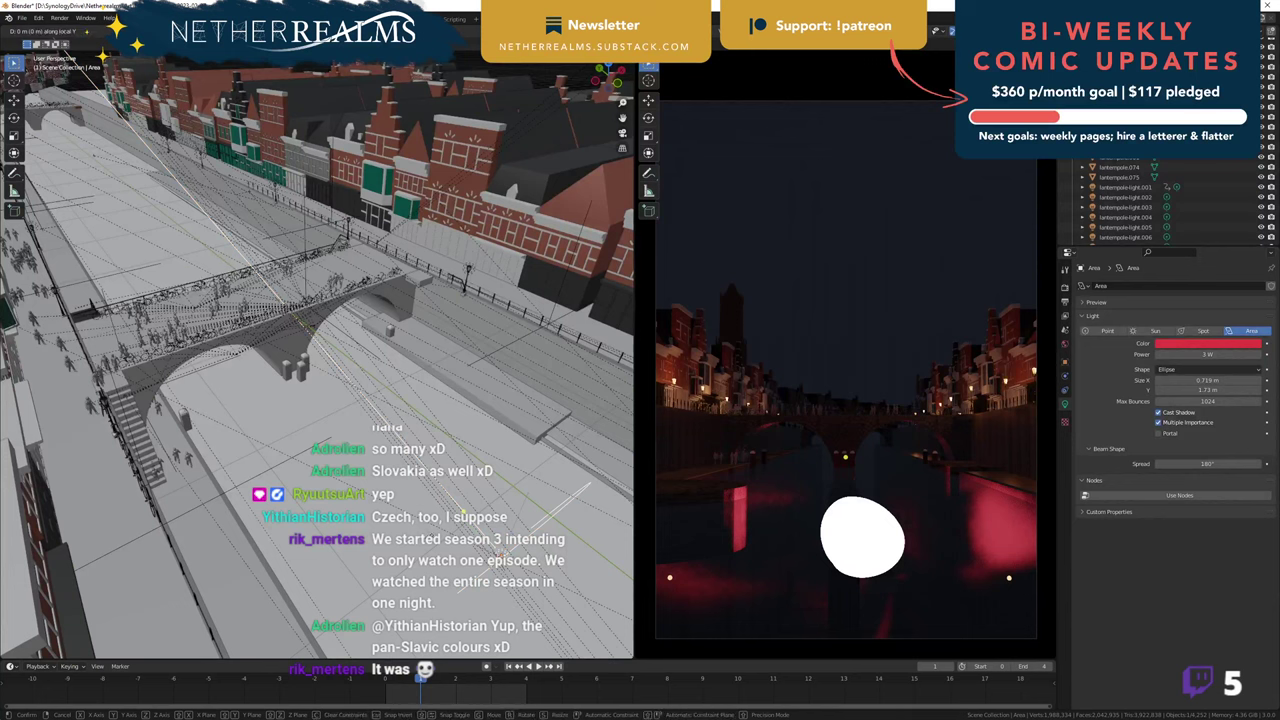
key(y)
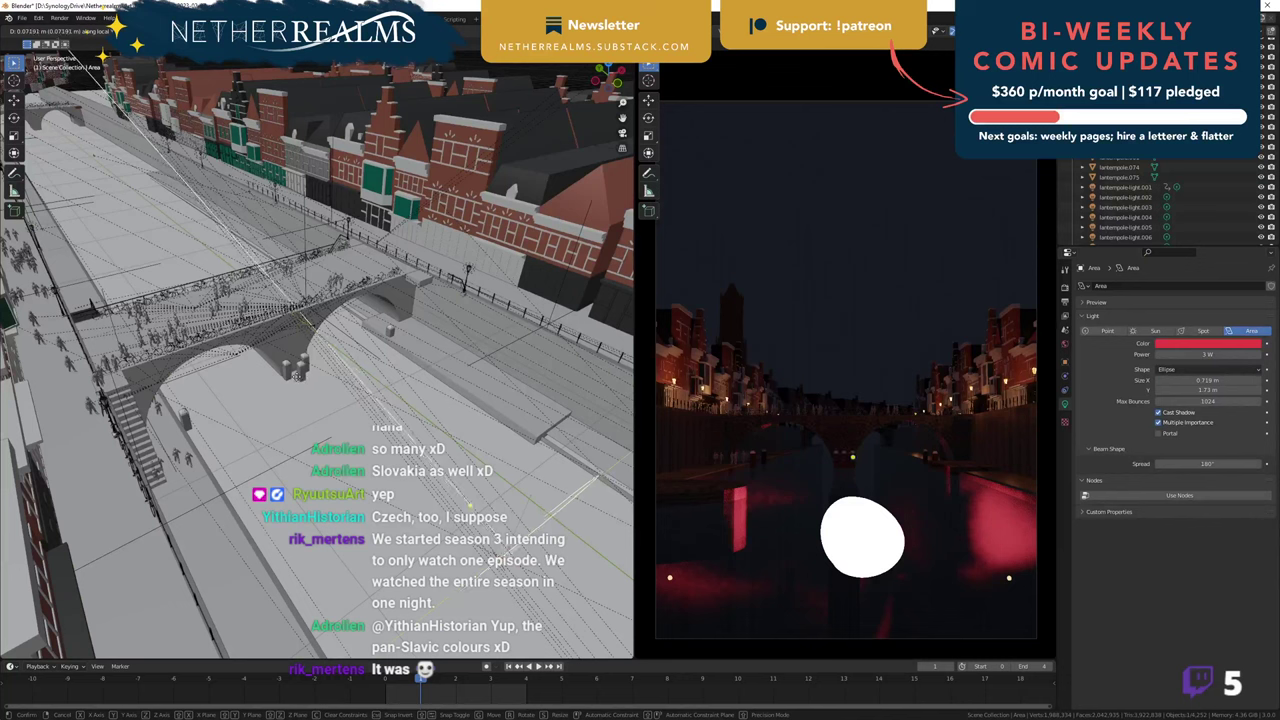
key(z)
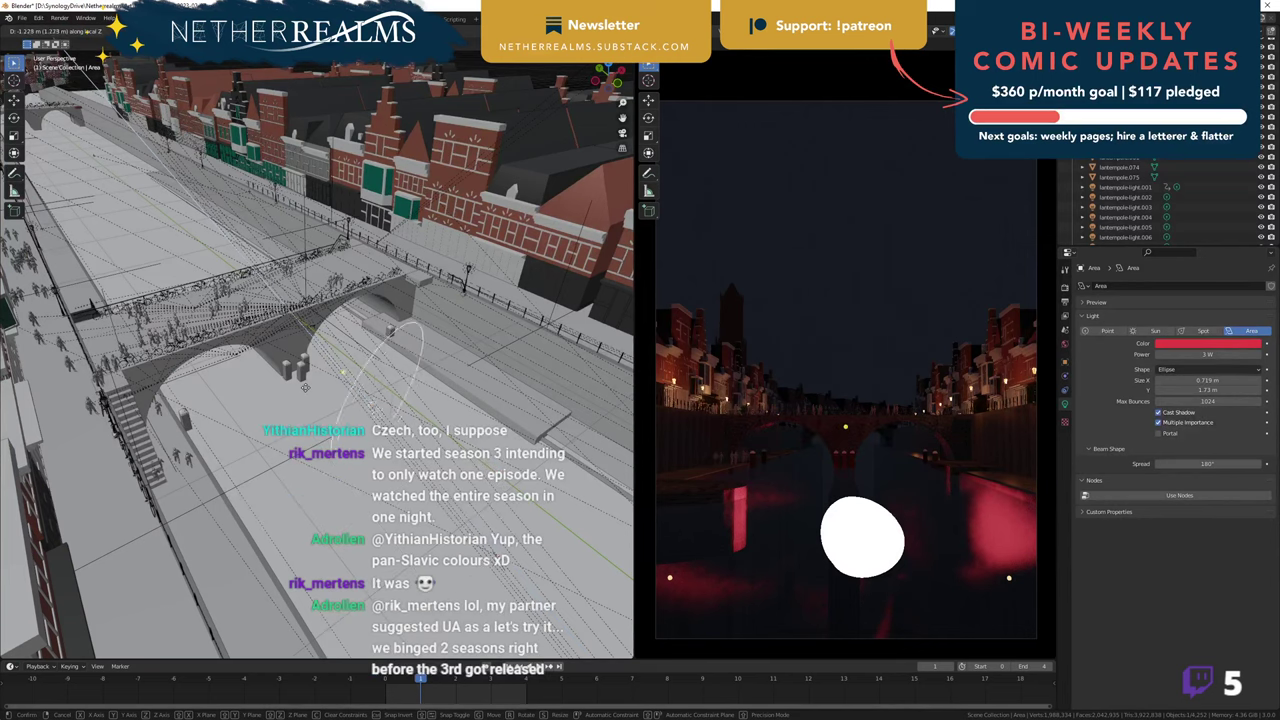
click(306, 392)
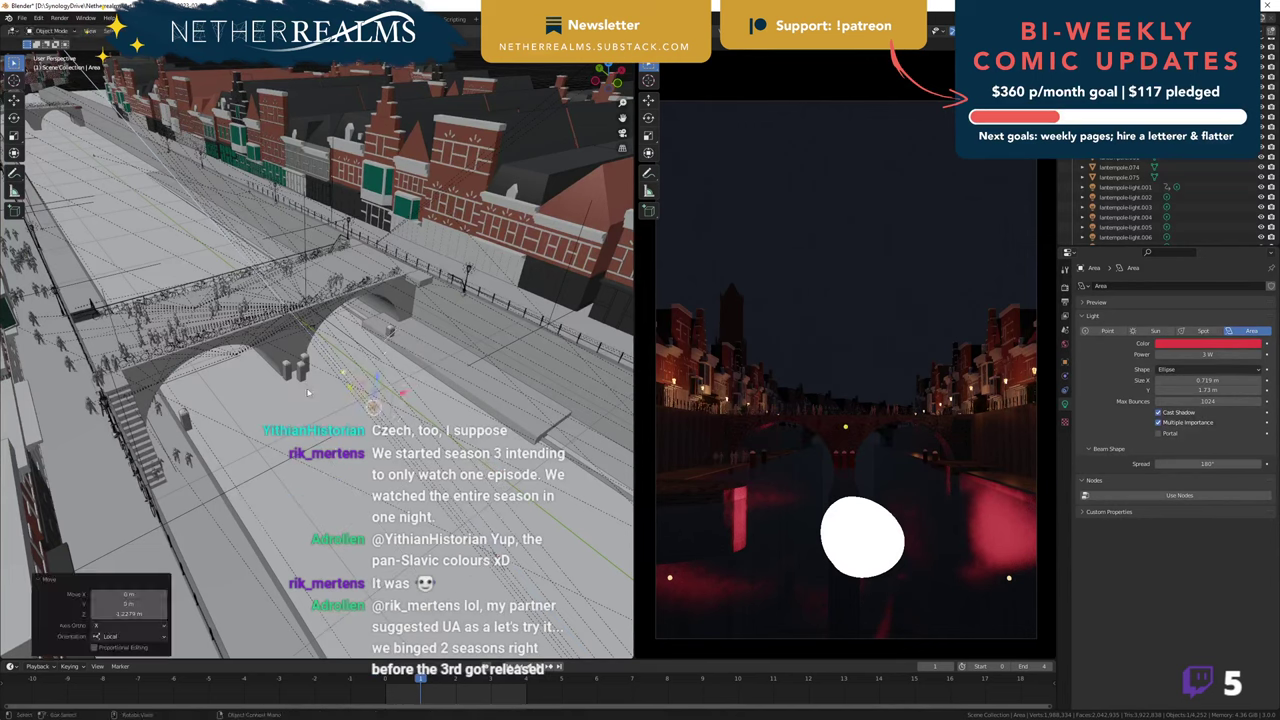
- Rotate the red area light about 47° around the global X axis
mouse_move(332, 417)
drag(342, 372, 344, 375)
click(373, 407)
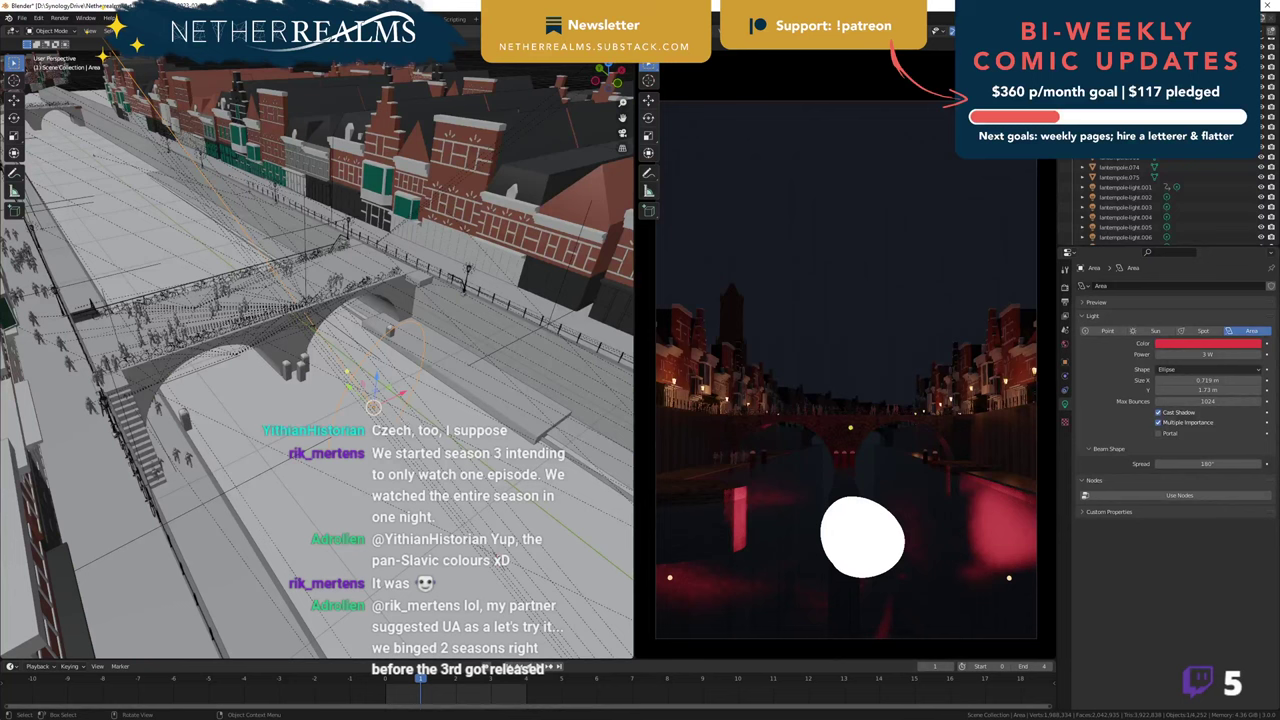
key(r)
key(x)
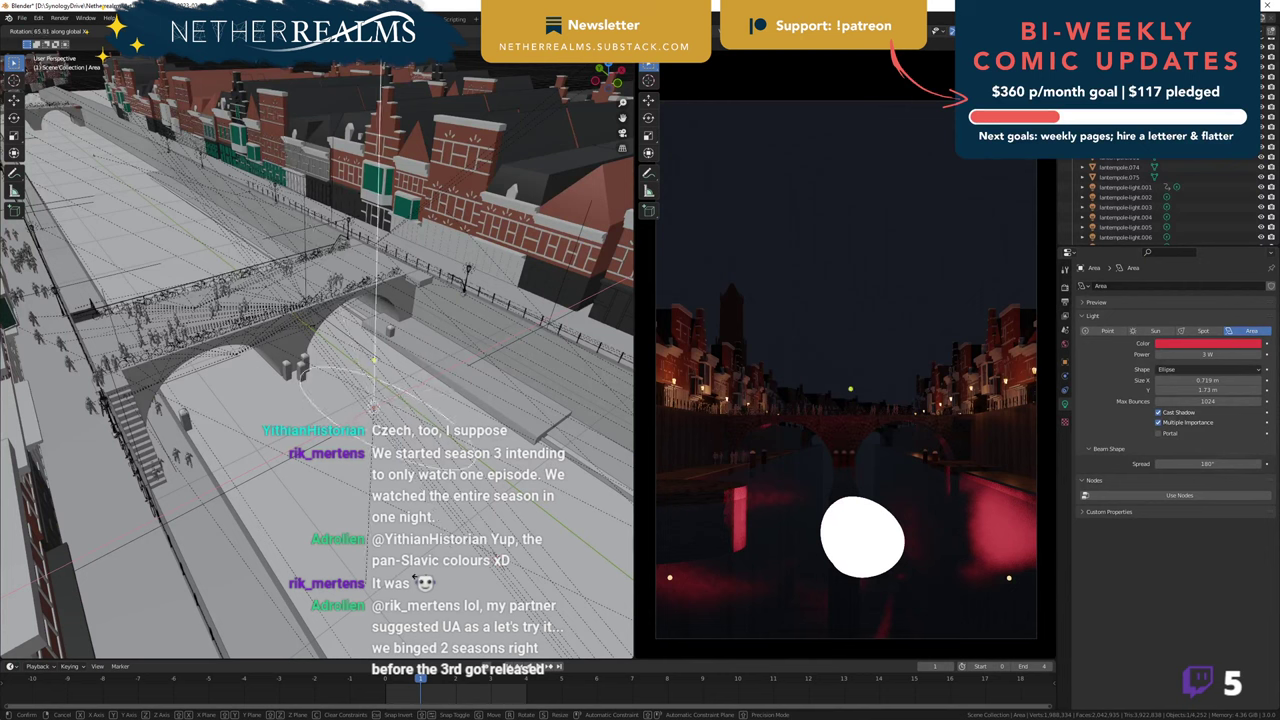
click(373, 407)
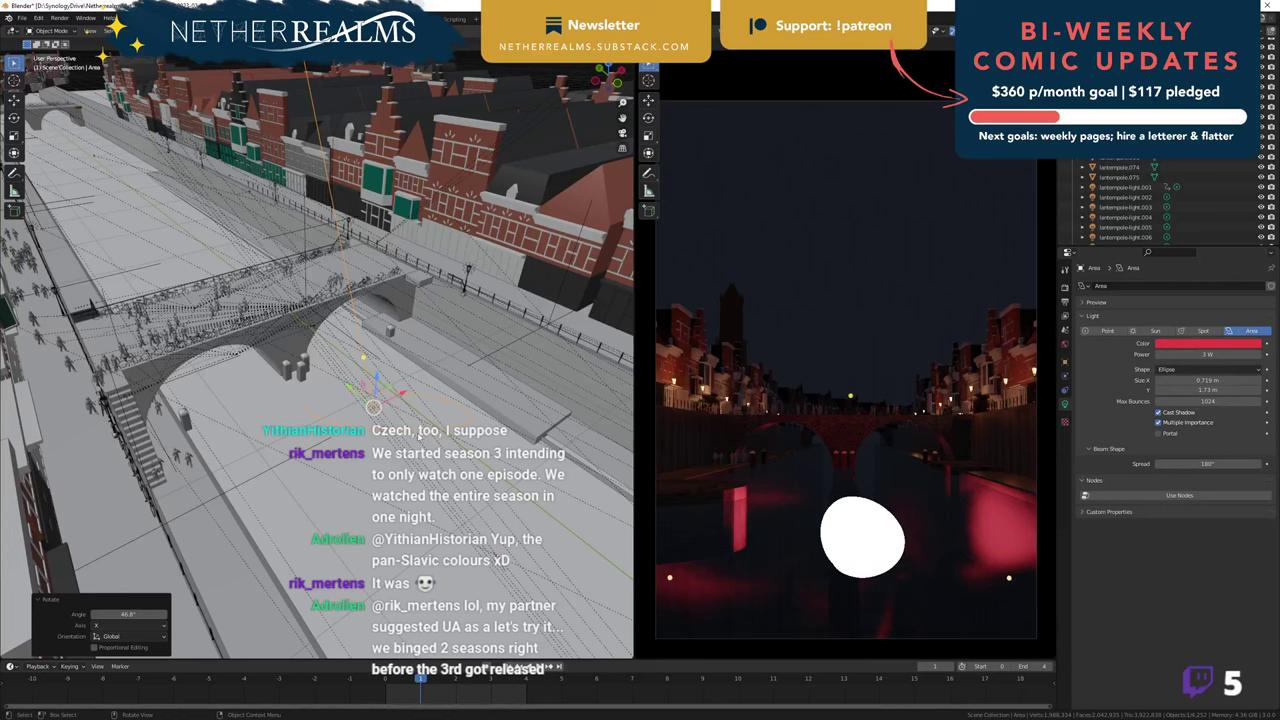
- Delete the red area light in front of the bridge and save the file
key(Delete)
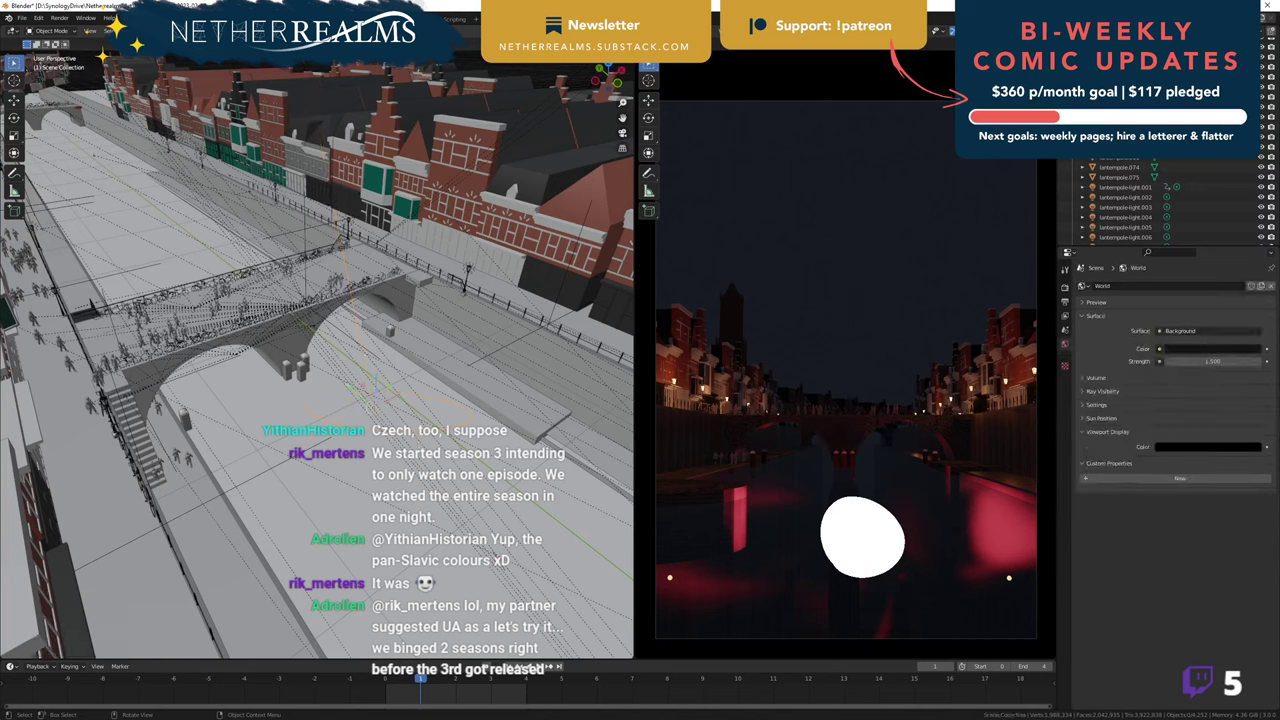
key(Delete)
key(ctrl+s)
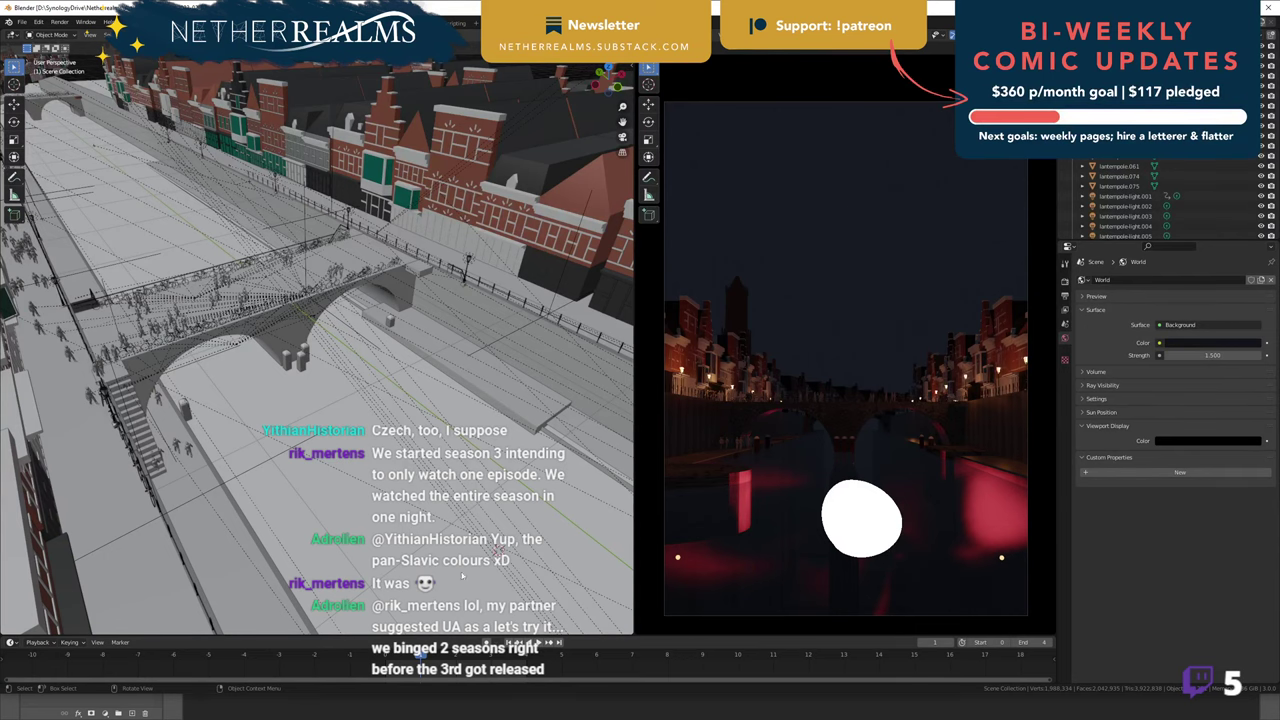
- Reduce the emission strength of the fish stand-in's fish ref emission material, trying 100 before settling on 10
middle_drag(475, 487, 443, 317)
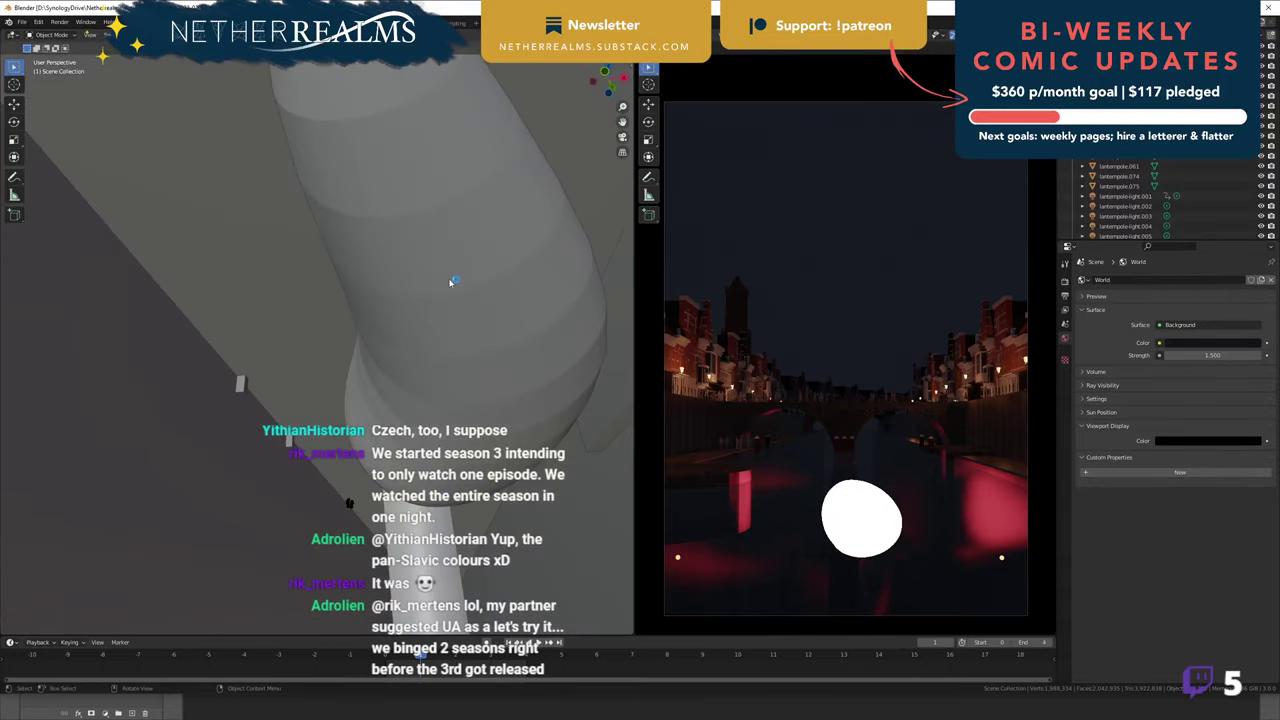
click(450, 284)
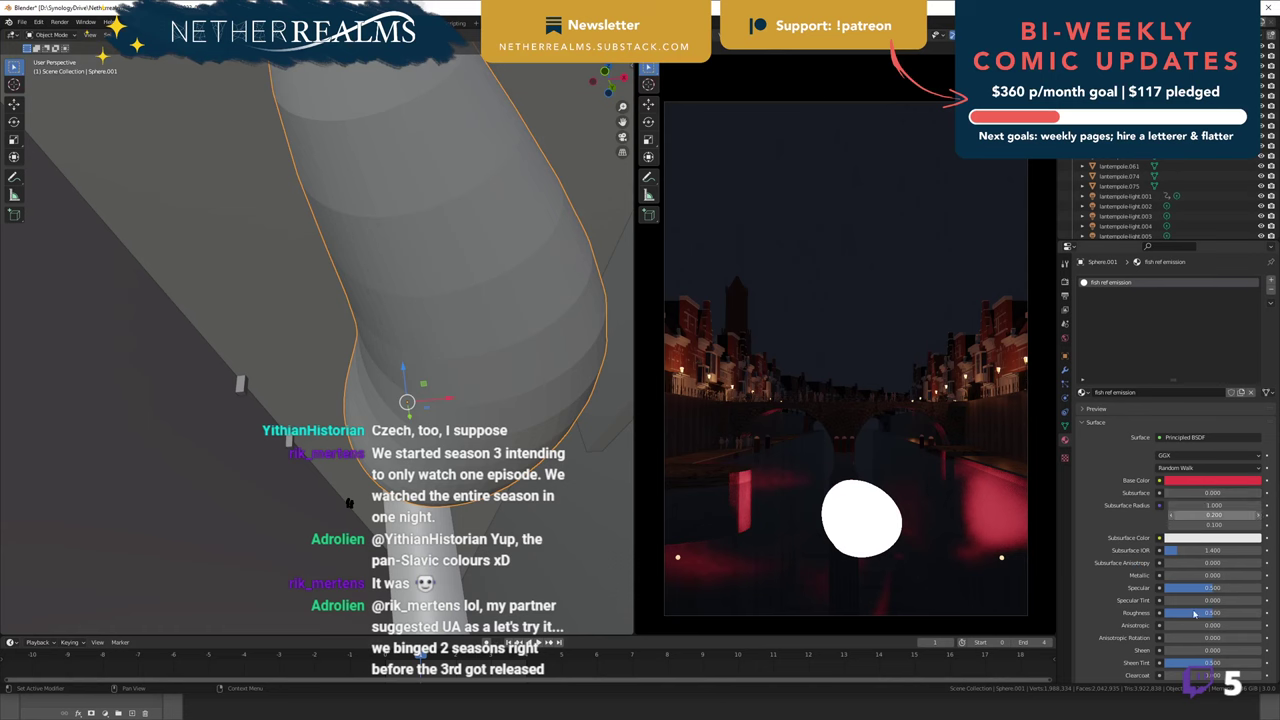
scroll(1160, 510, down, 6)
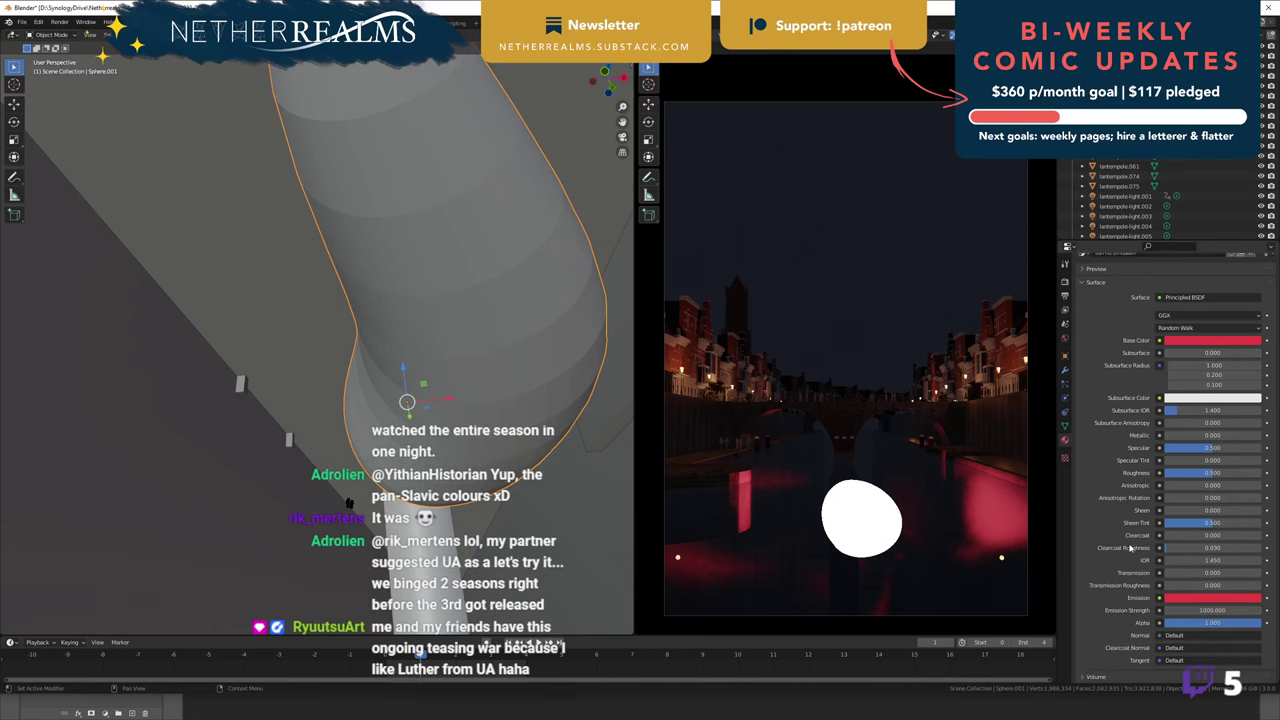
double_click(1203, 508)
text(100)
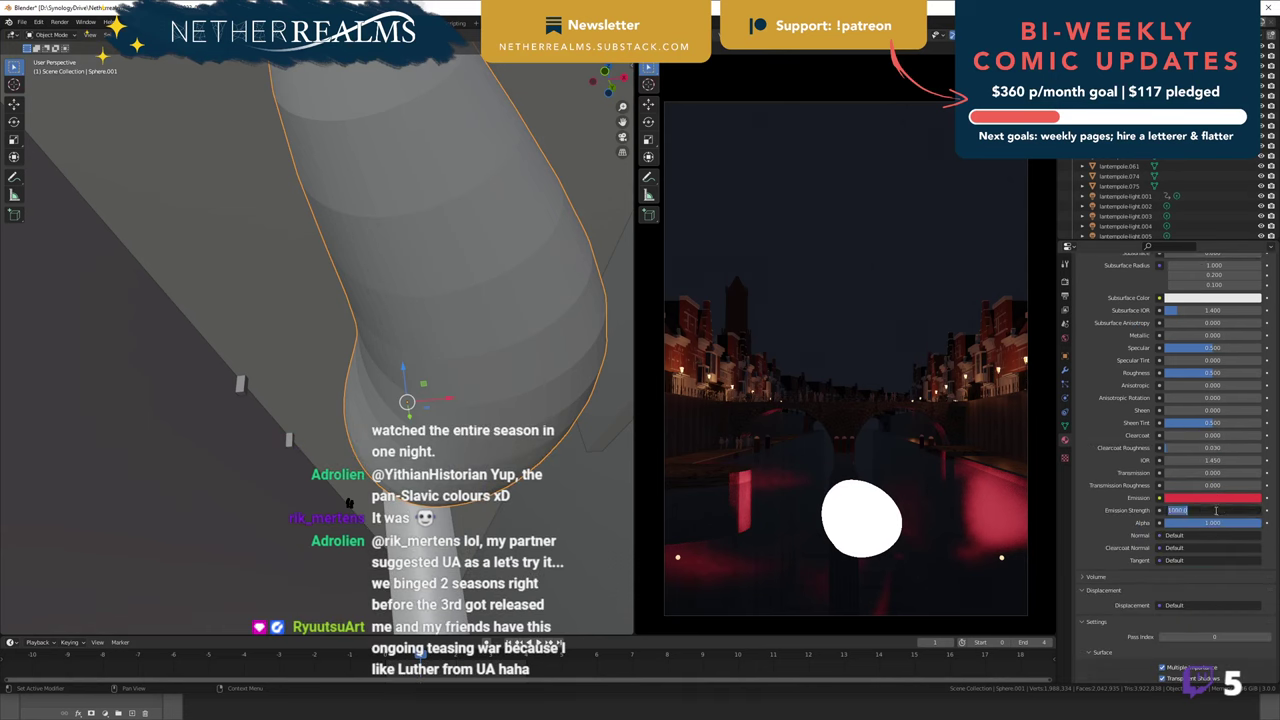
key(Return)
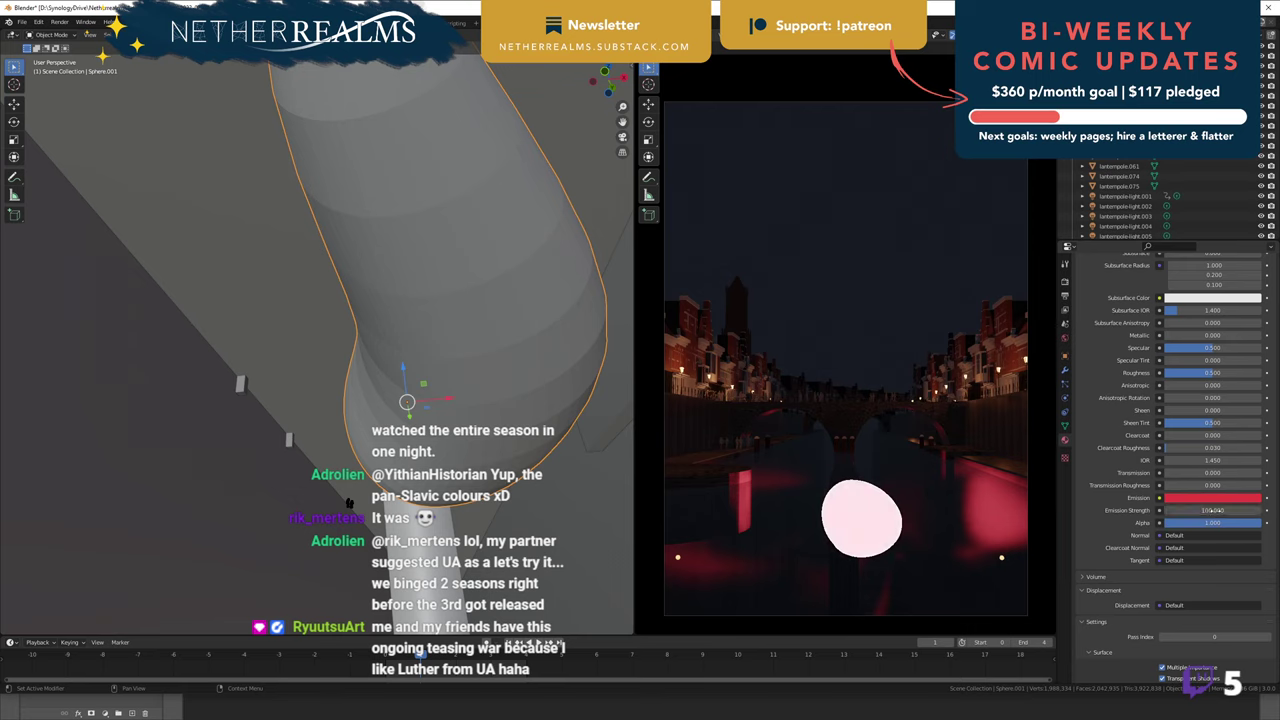
double_click(1227, 516)
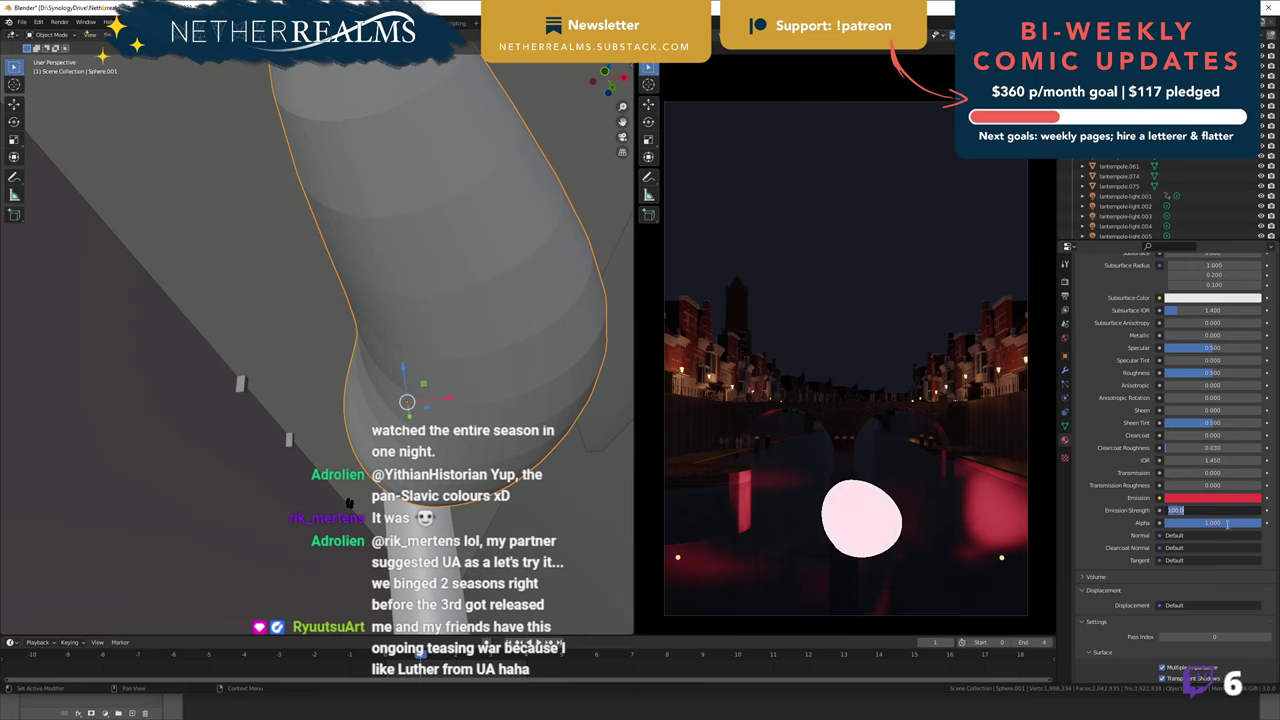
text(10)
key(Return)
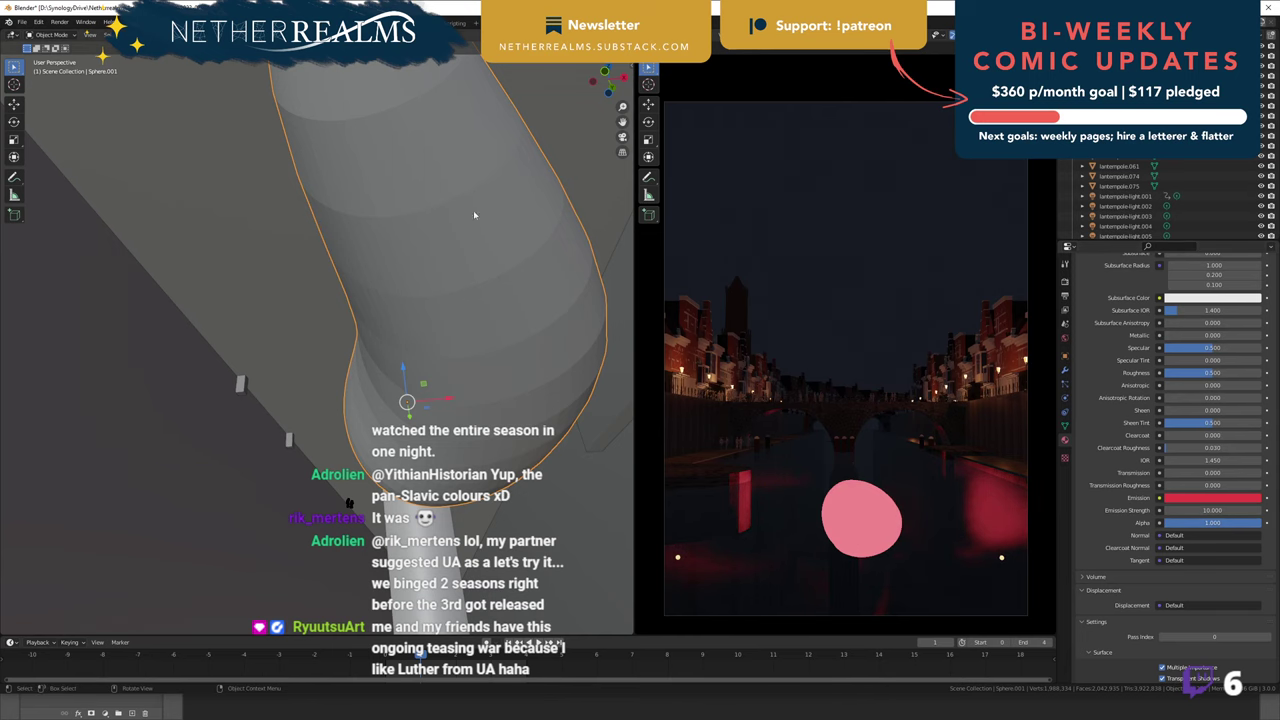
- Save the scene with the dimmer fish stand-in material
middle_drag(474, 213, 491, 311)
scroll(491, 311, down, 15)
key(ctrl+s)
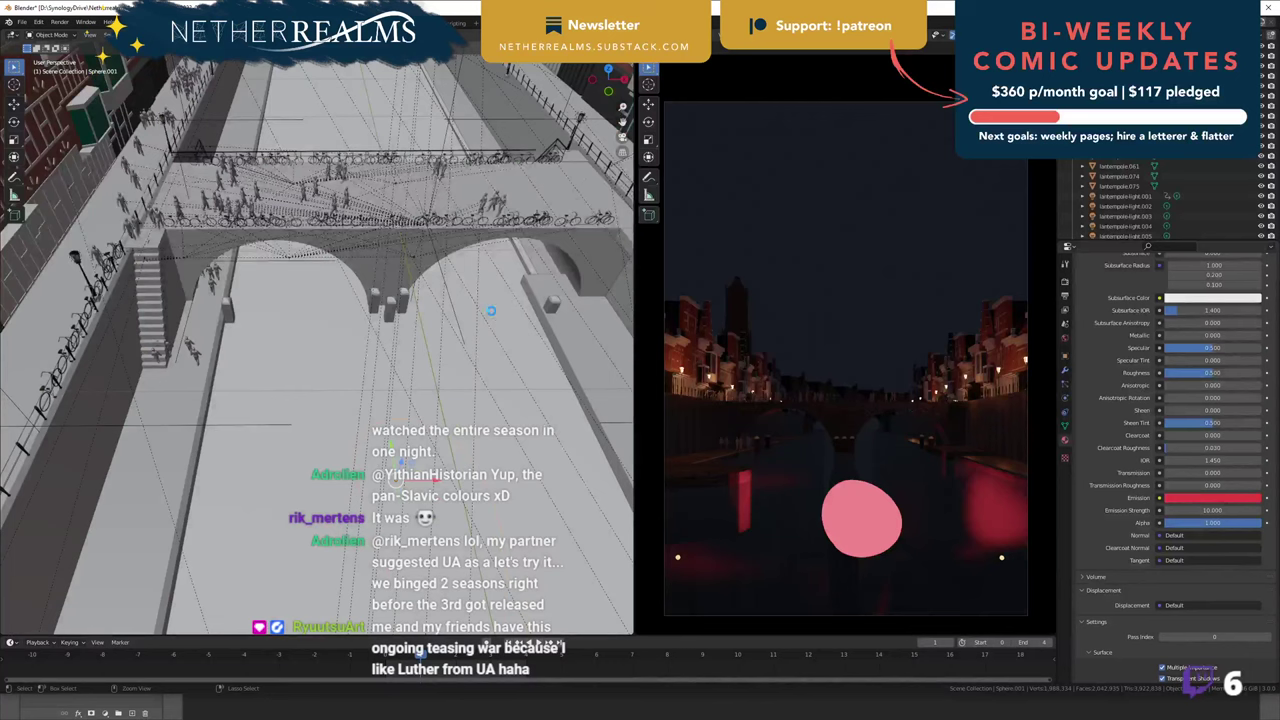
key(ctrl+s)
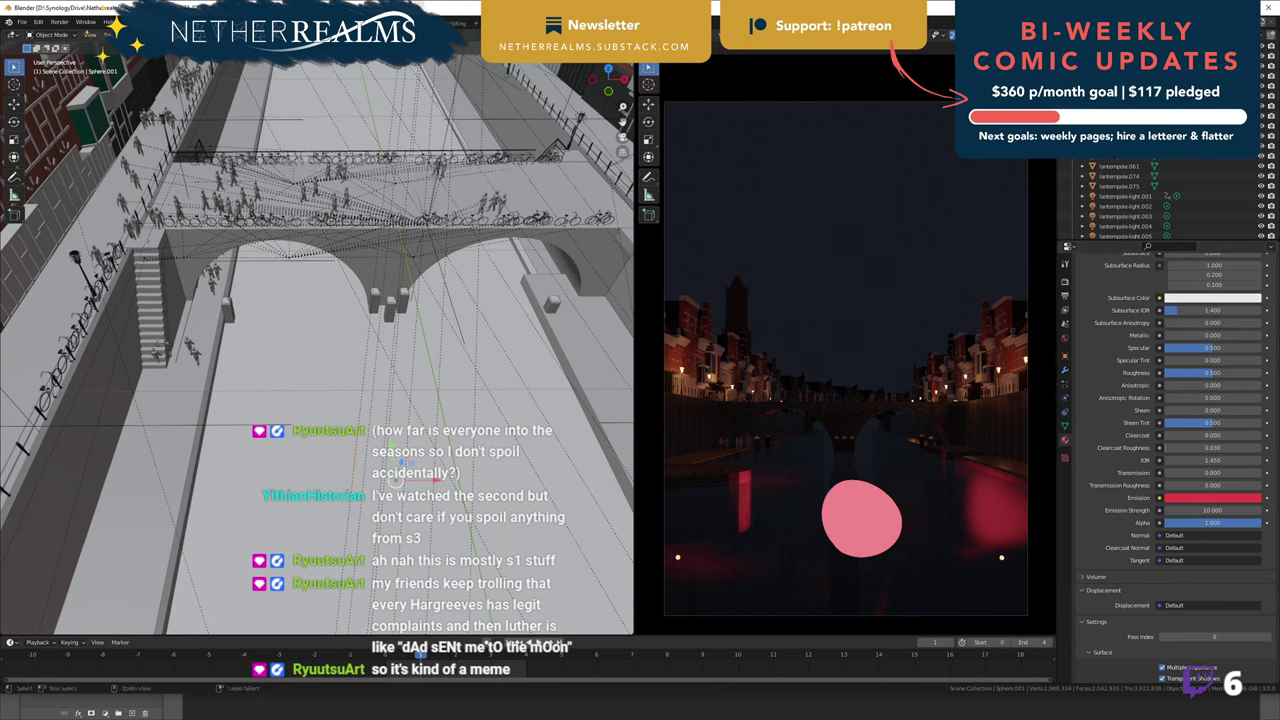
key(ctrl+s)
- Select the quay plane on the canal's right bank and check its outline in the camera view with overlays shown briefly
scroll(485, 458, down, 8)
middle_drag(486, 468, 652, 507)
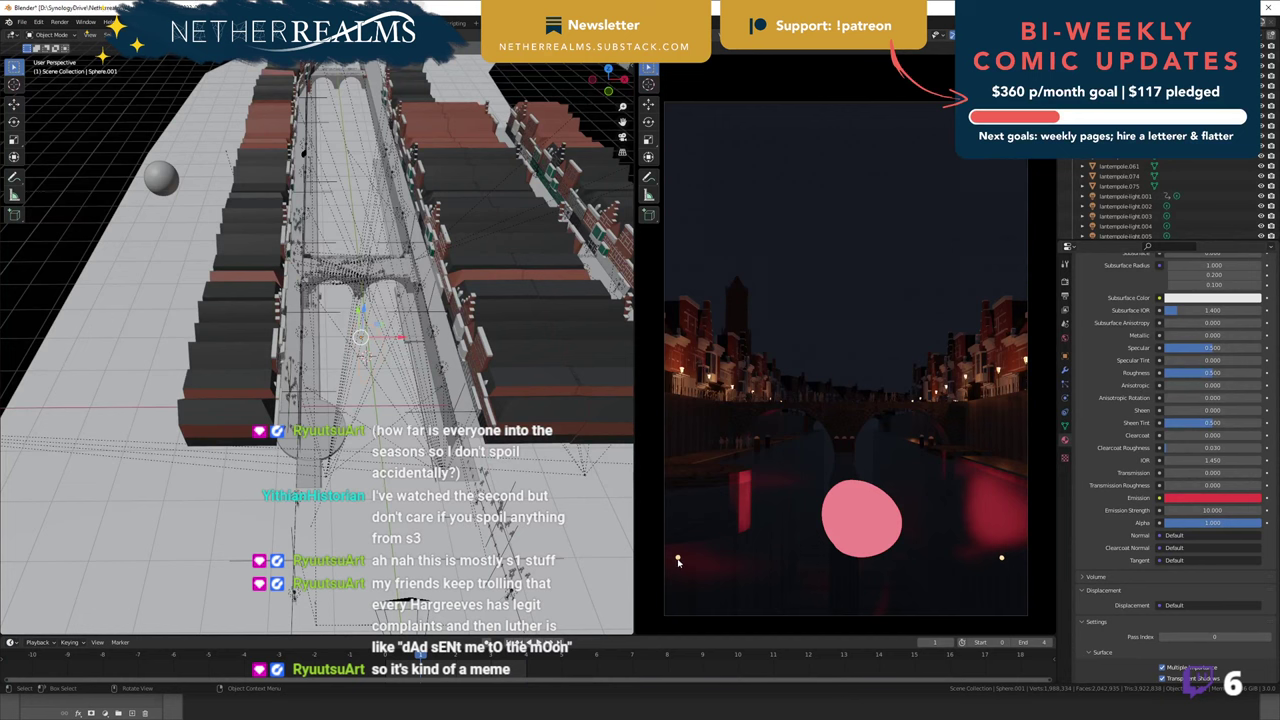
click(372, 436)
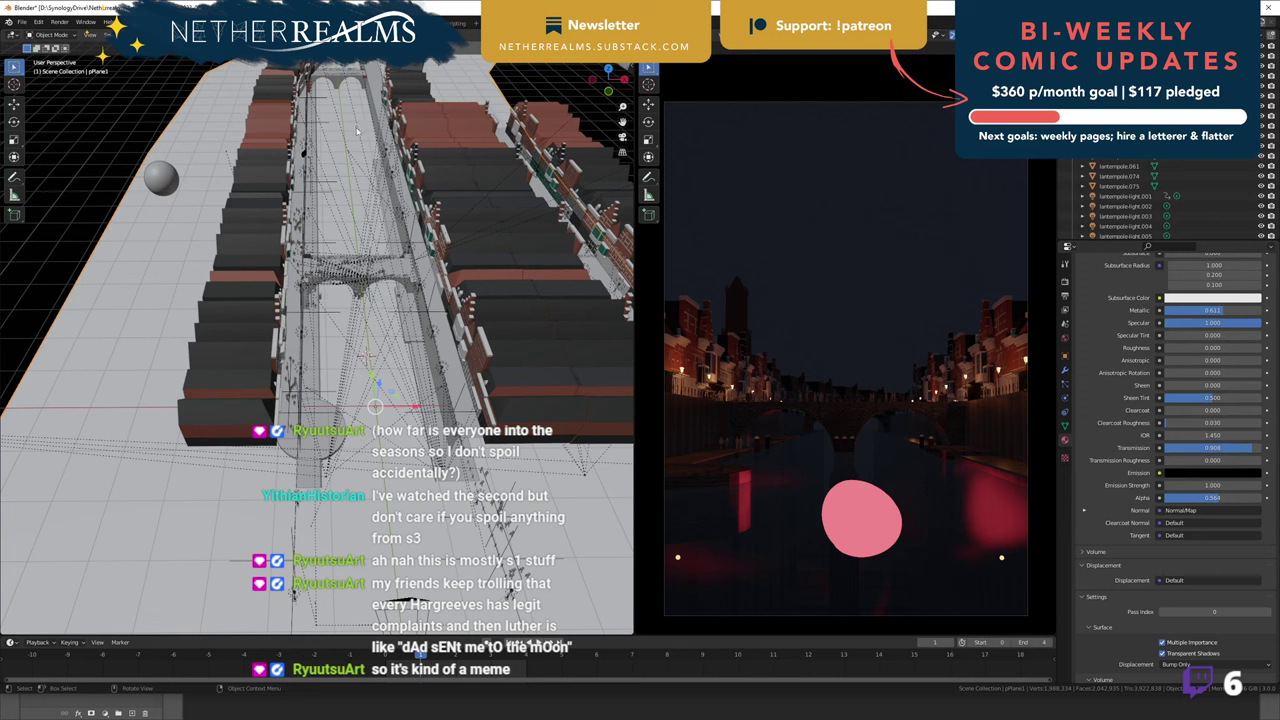
click(370, 90)
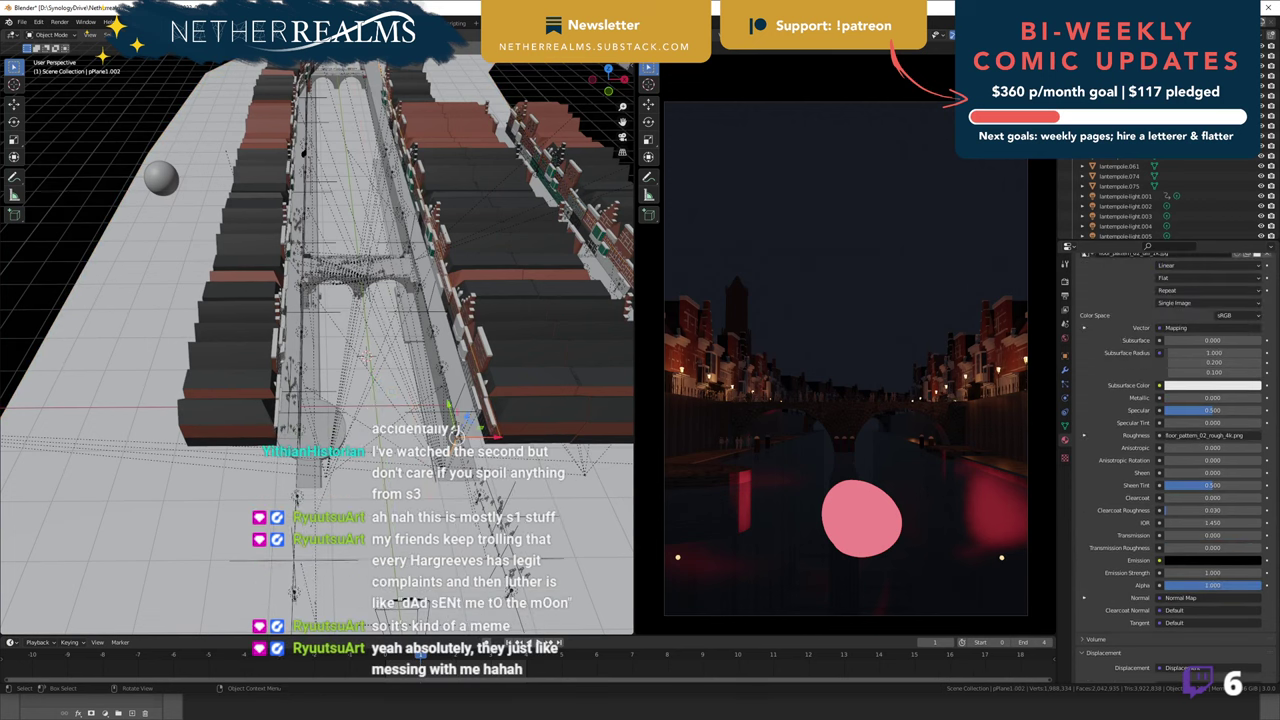
click(954, 35)
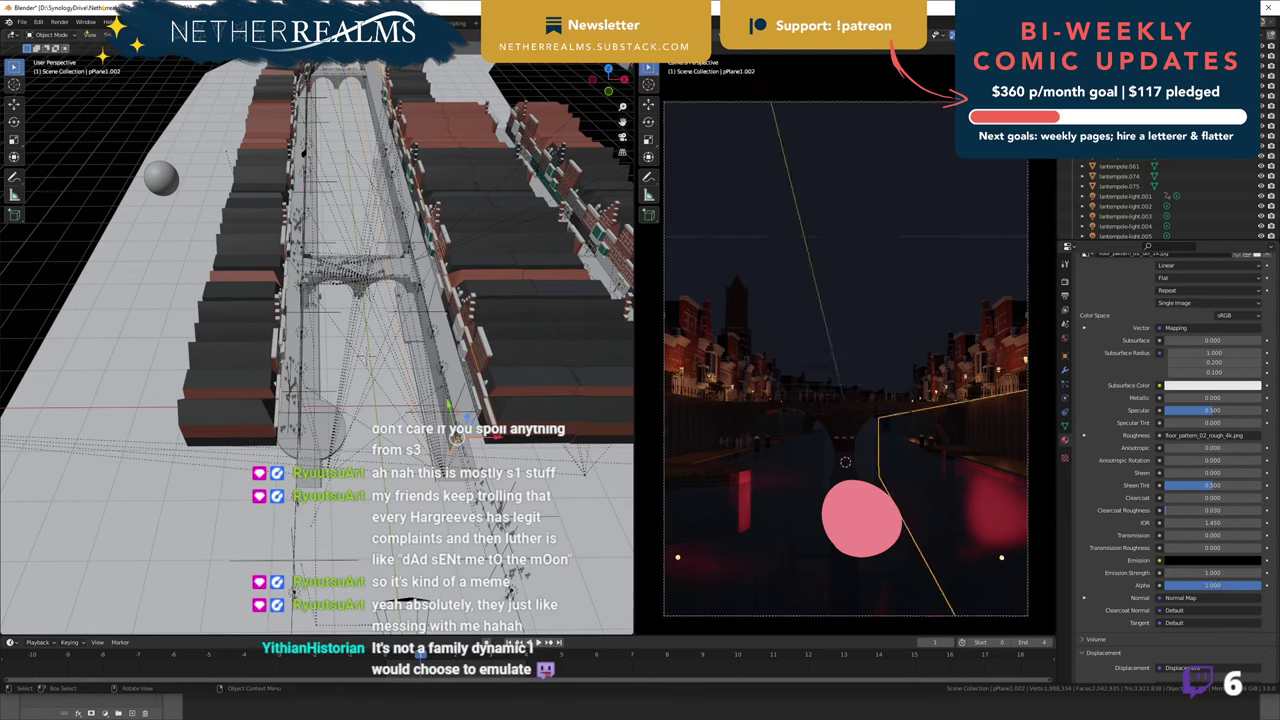
key(shift+alt+z)
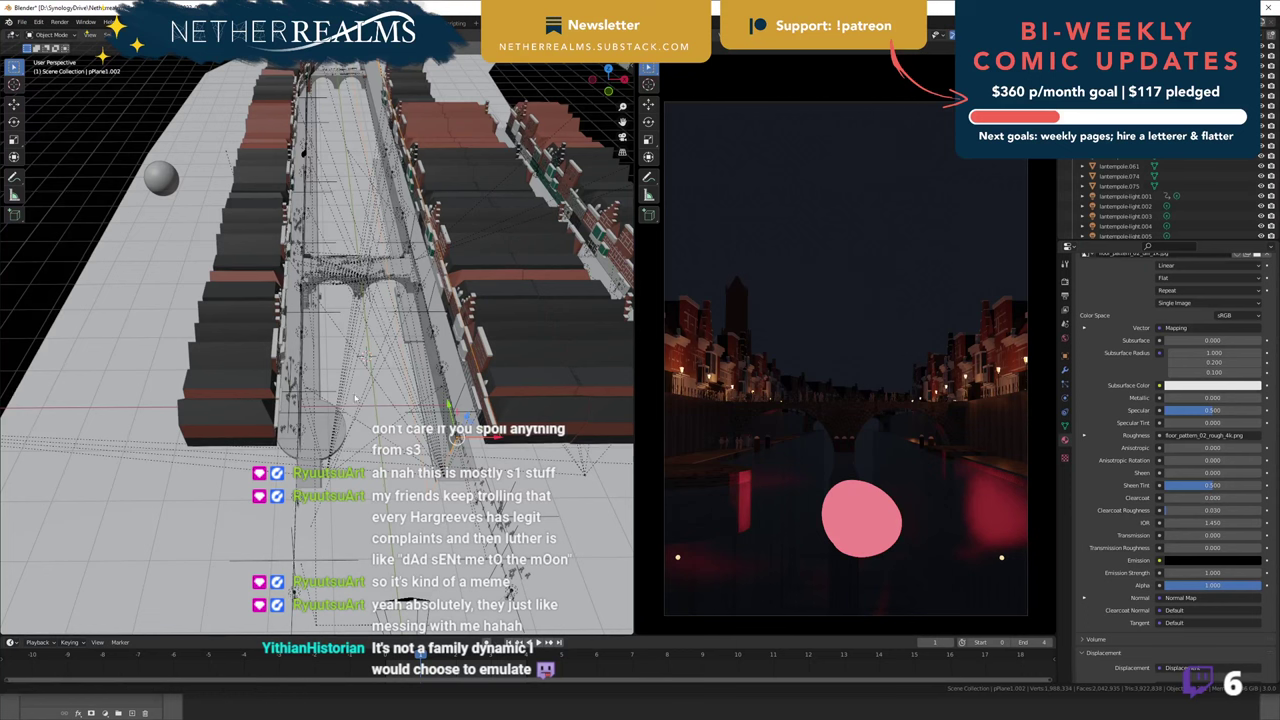
- Add one loop cut across the right bank's quay plane and slide it to the near side of the far bridge
middle_drag(361, 279, 381, 222)
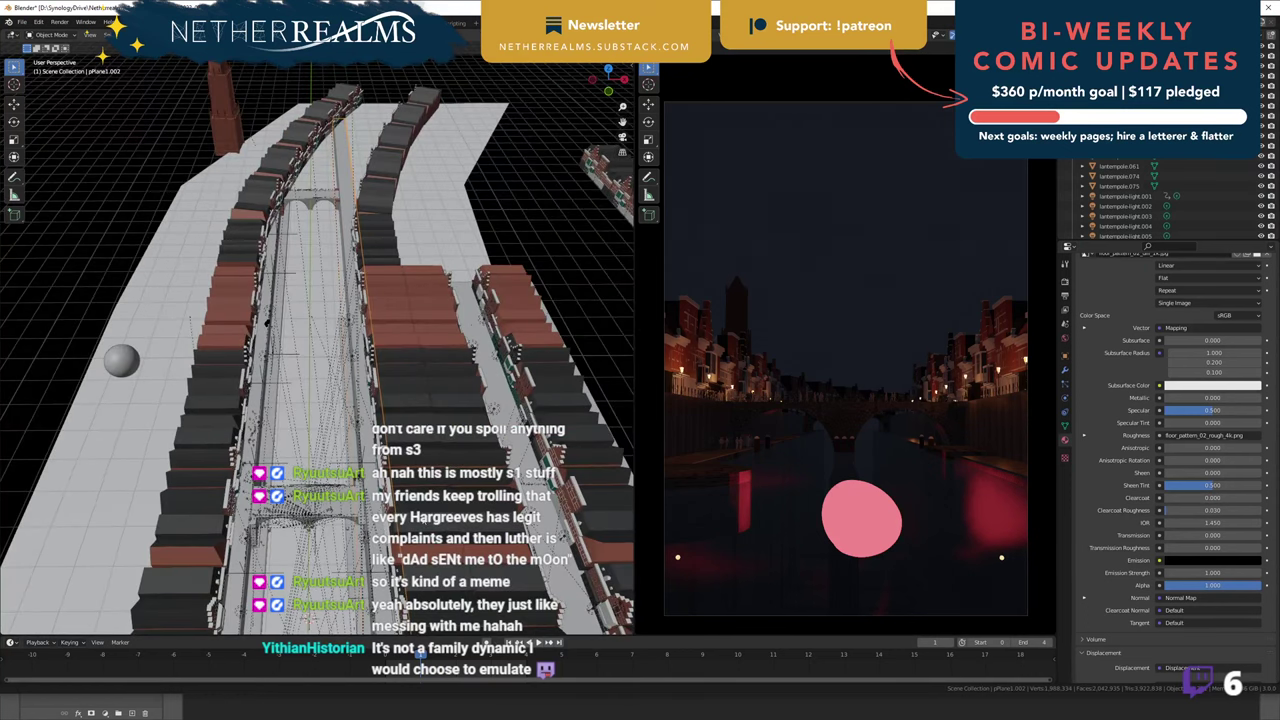
middle_drag(411, 457, 418, 295)
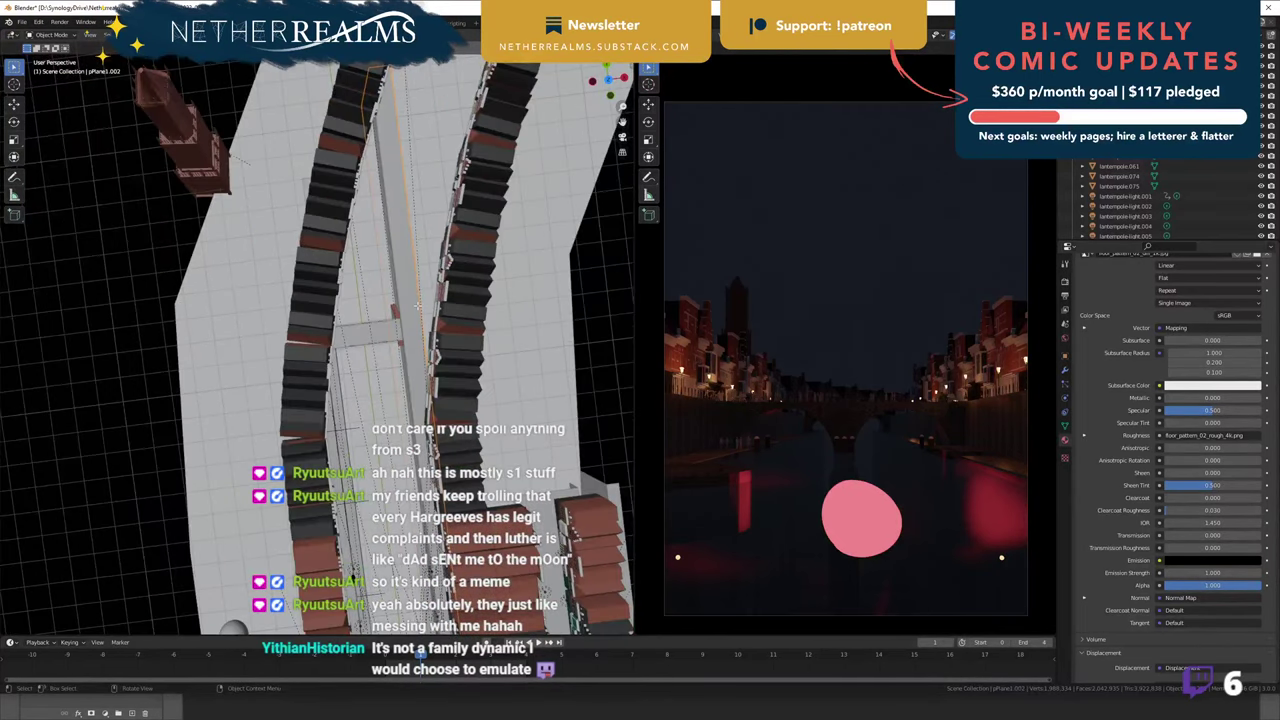
key(Tab)
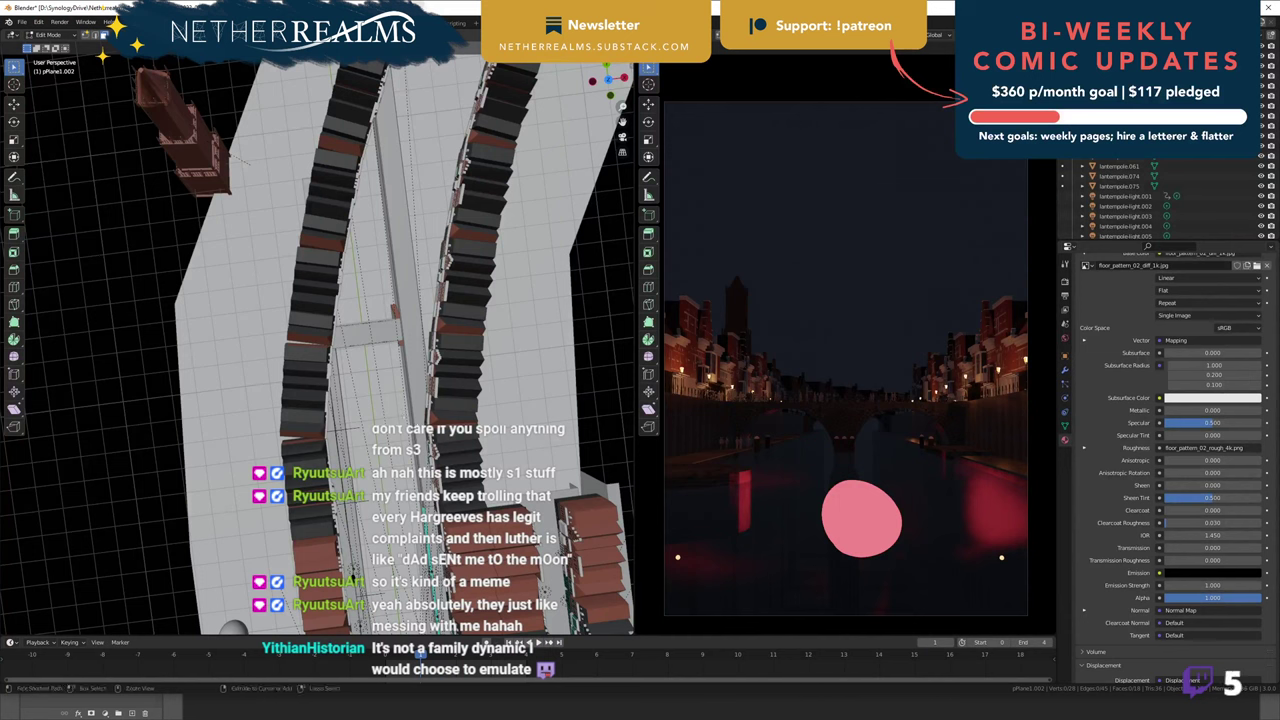
key(ctrl+r)
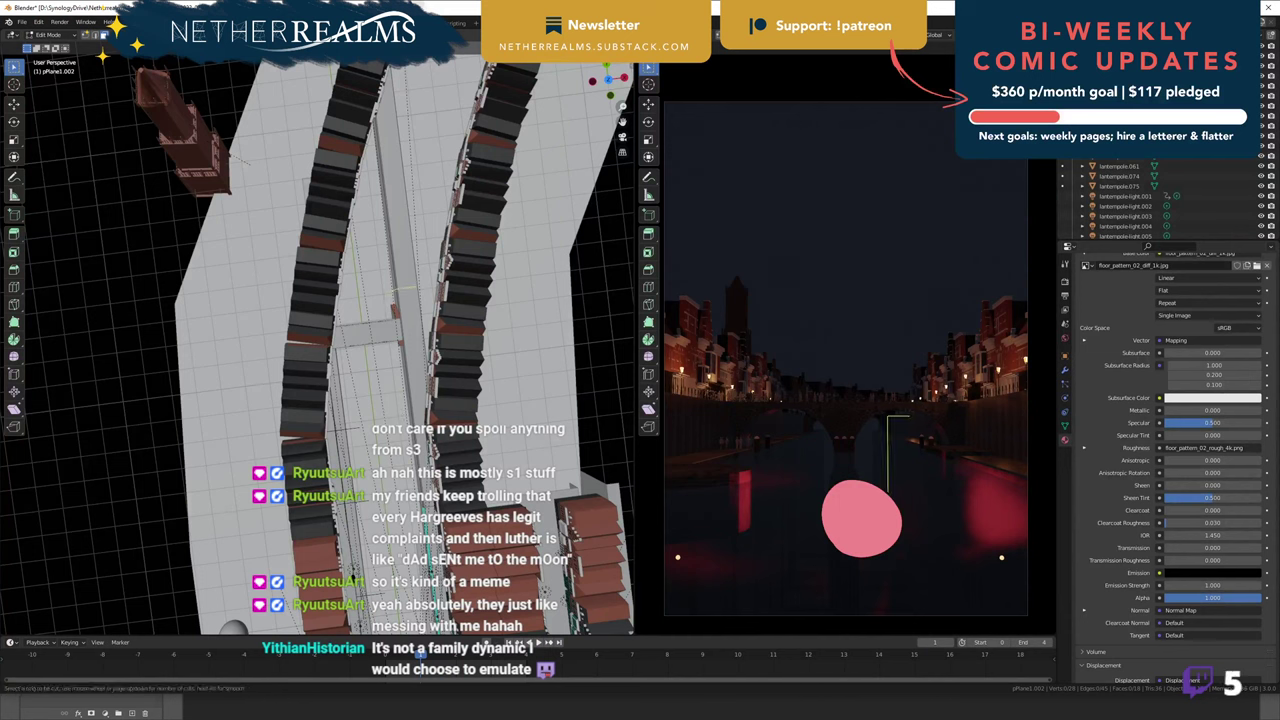
click(411, 405)
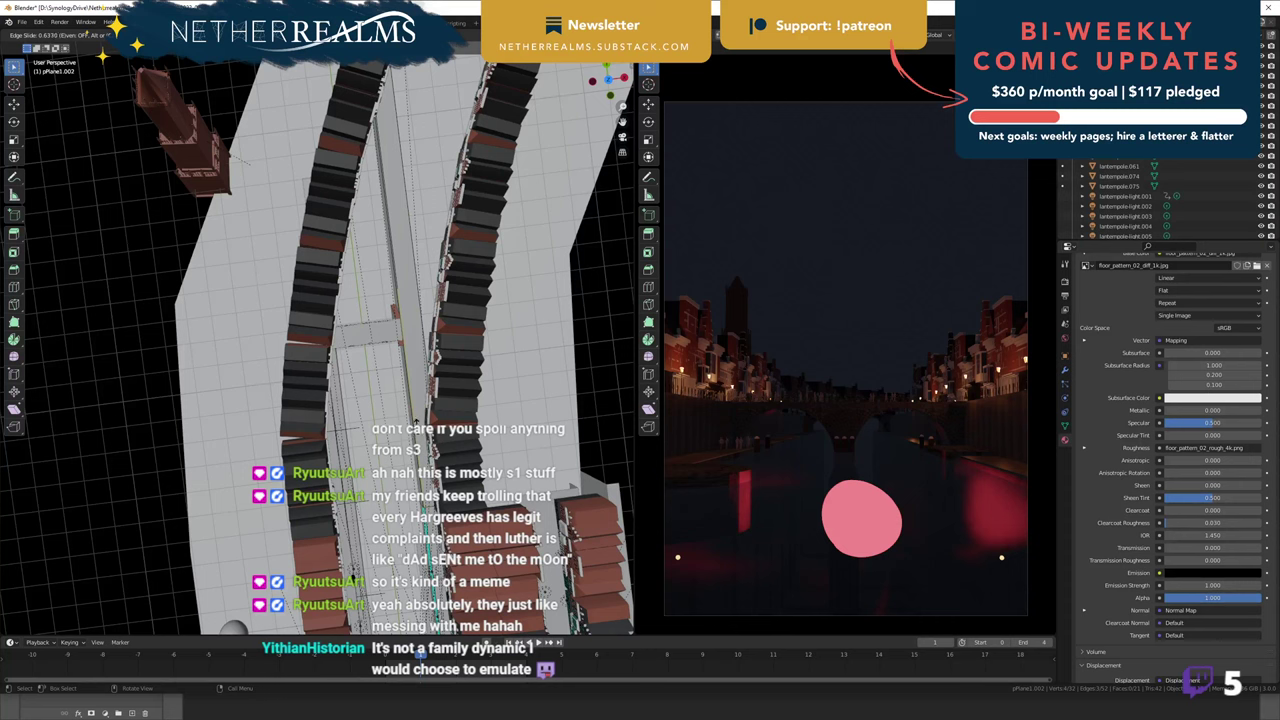
click(413, 420)
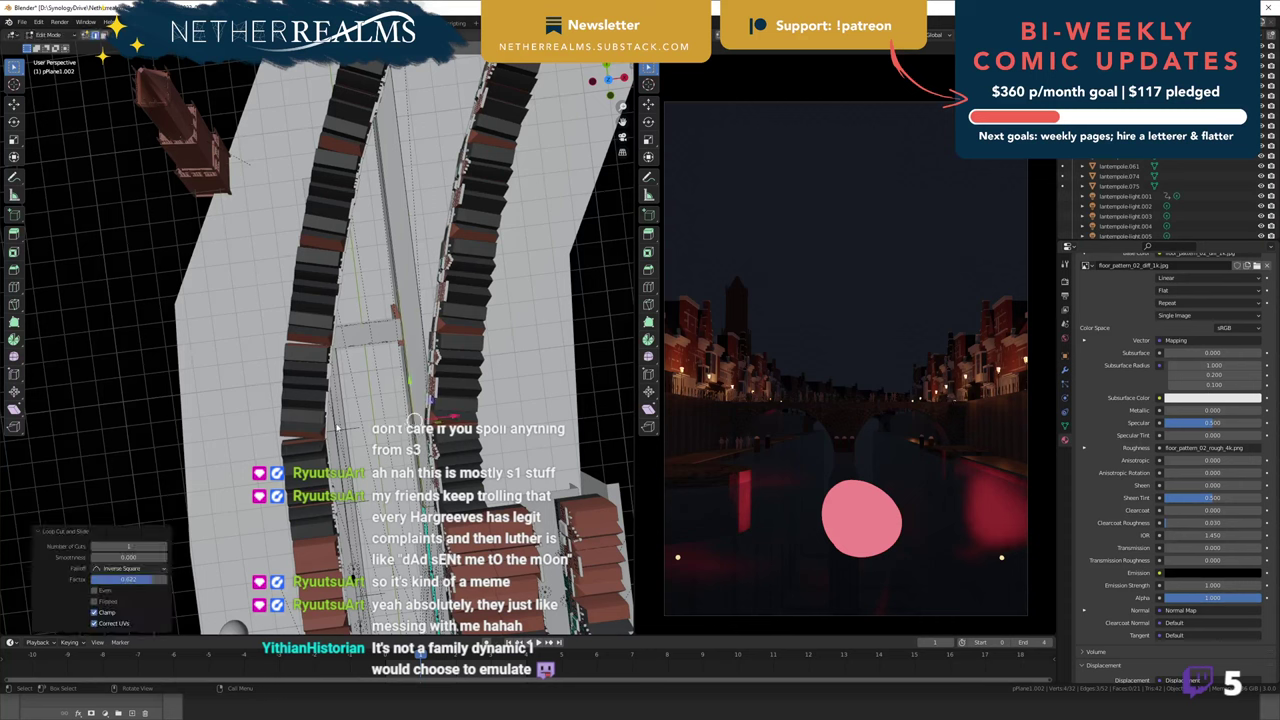
key(Tab)
- Add one centred loop cut across the quay plane on the canal's left bank, without sliding it
click(329, 430)
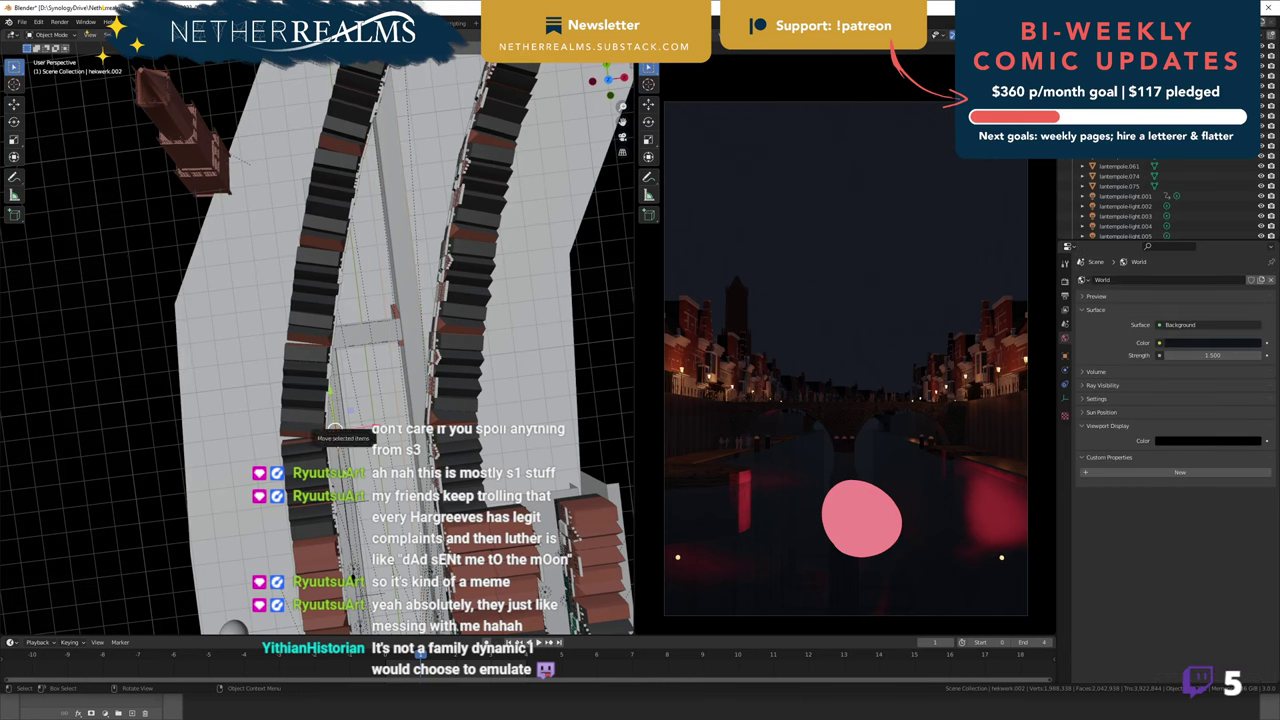
click(325, 392)
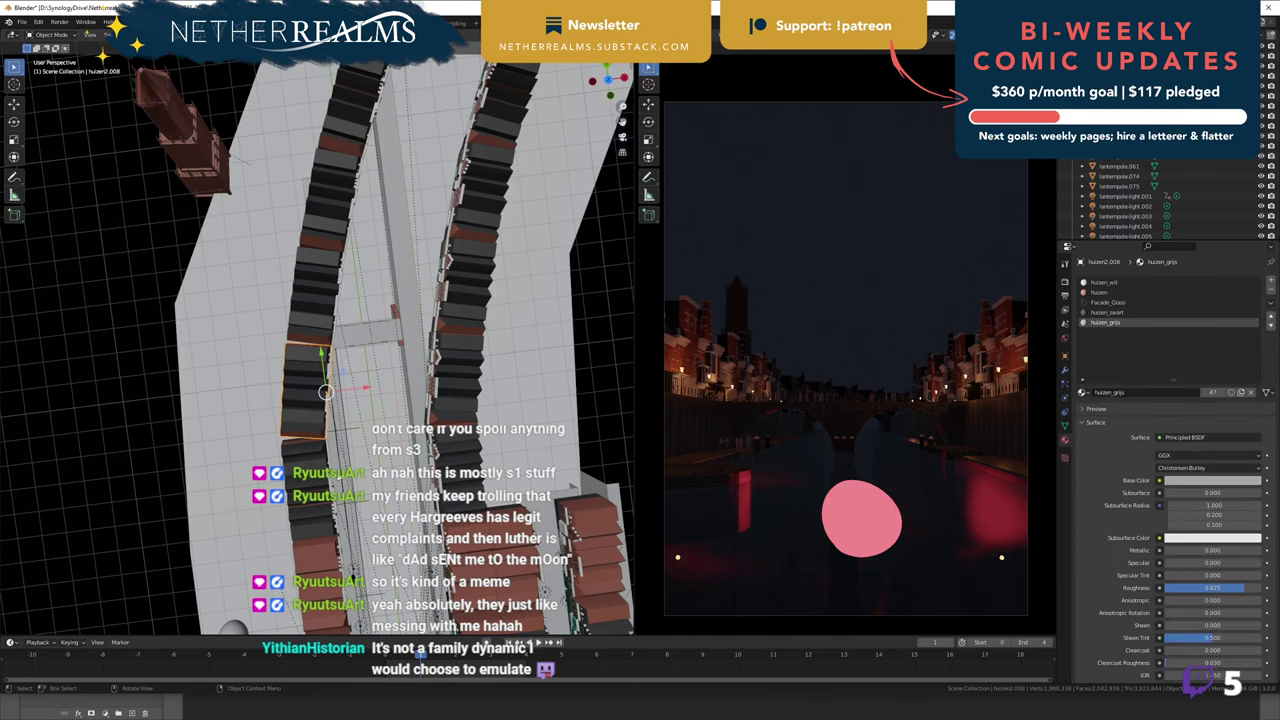
click(337, 434)
key(Tab)
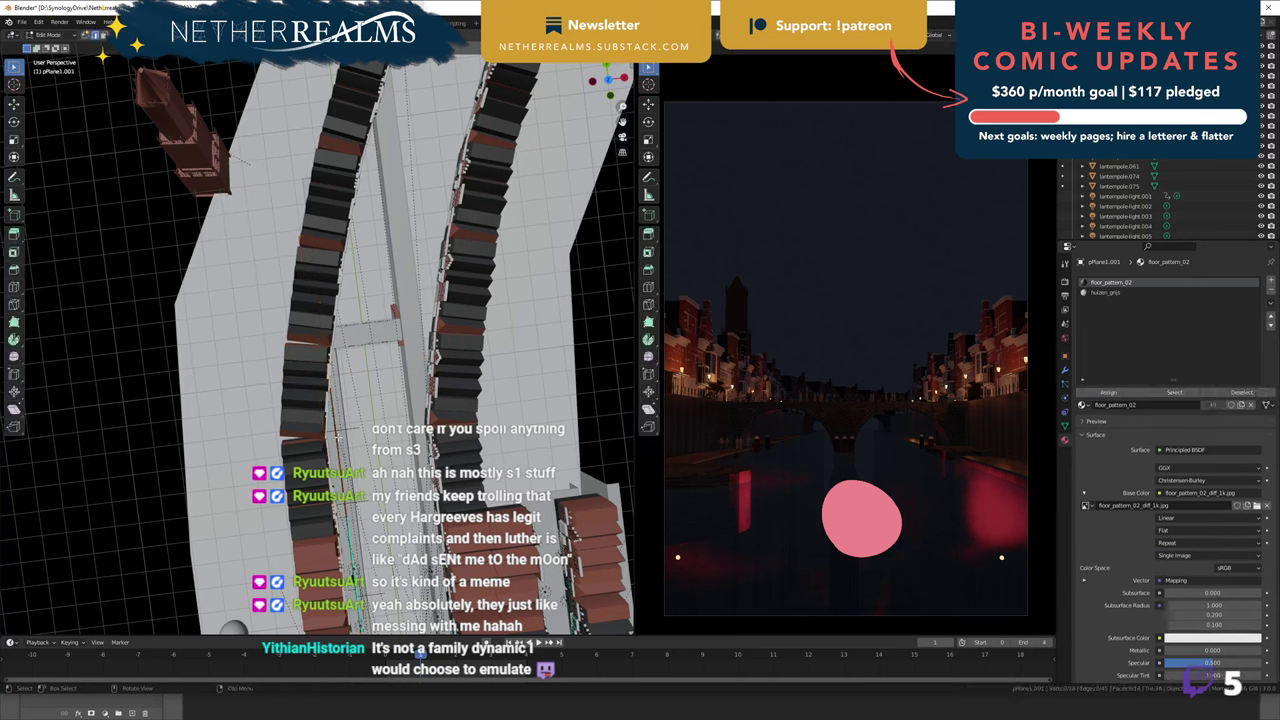
key(ctrl+r)
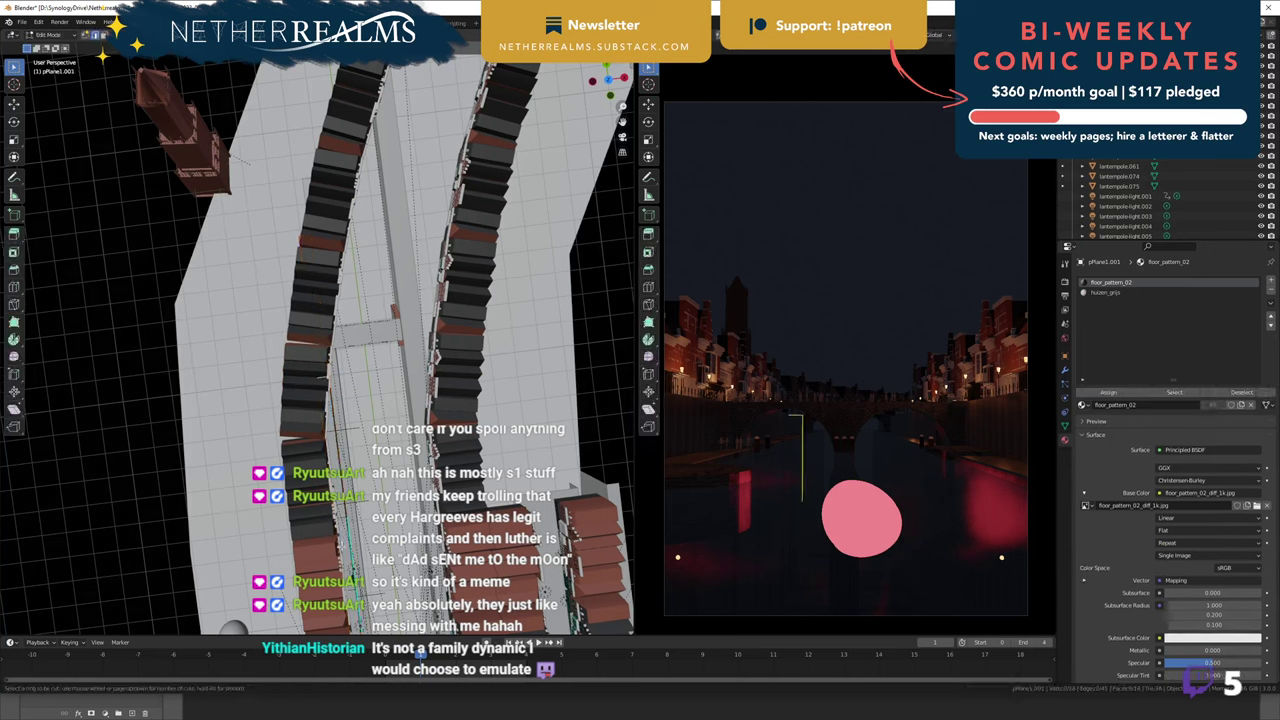
click(345, 551)
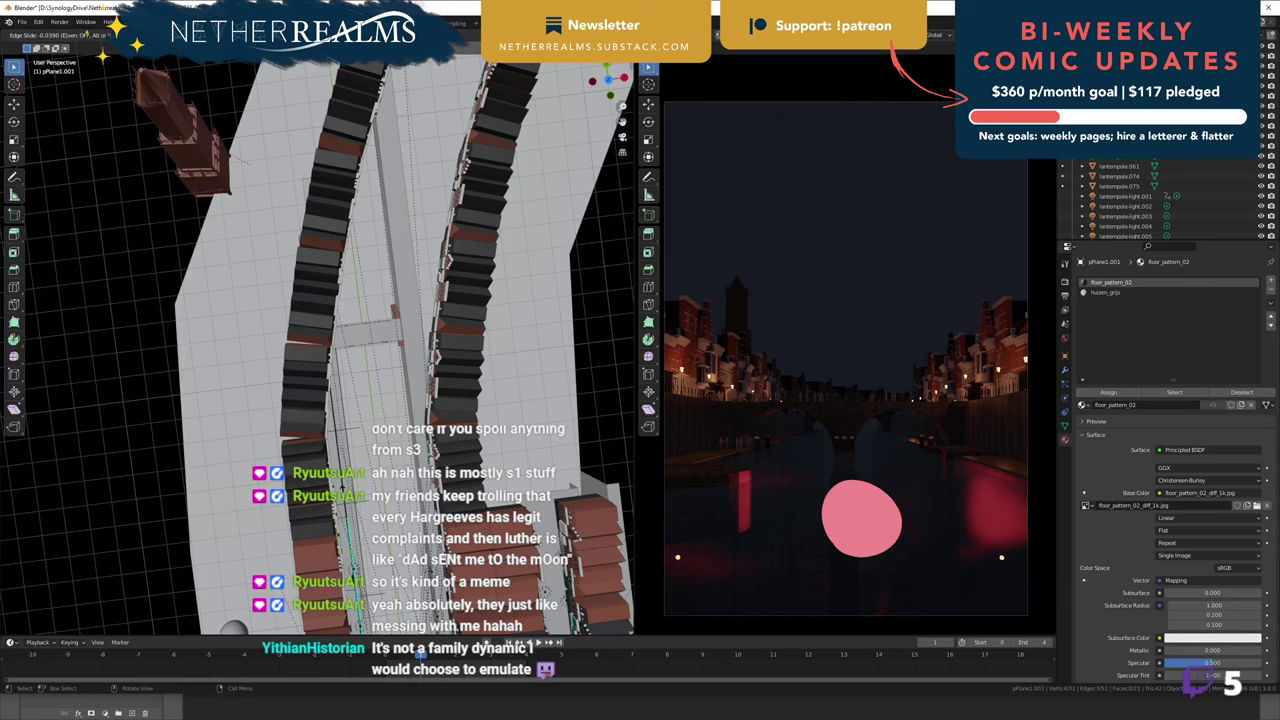
right_click(330, 426)
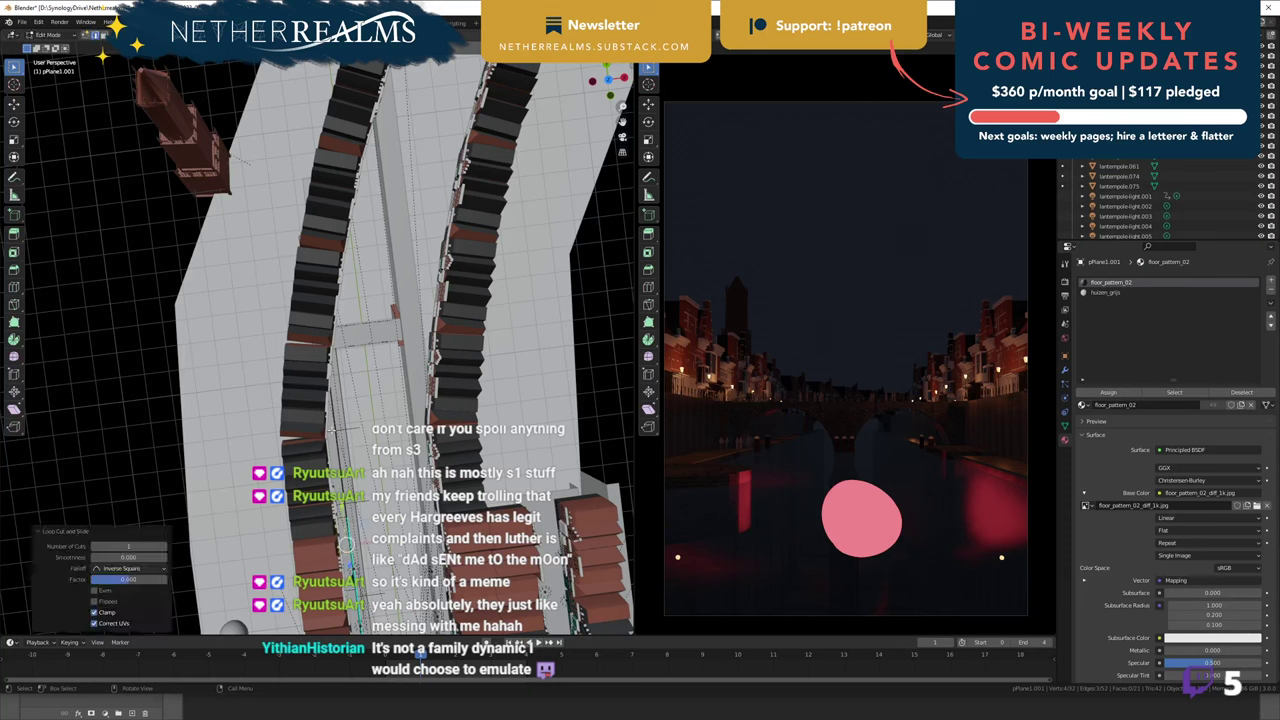
- Undo the last loop cut on pPlane1.001 and cut a new edge loop across it at a factor of about 0.43
key(ctrl+z)
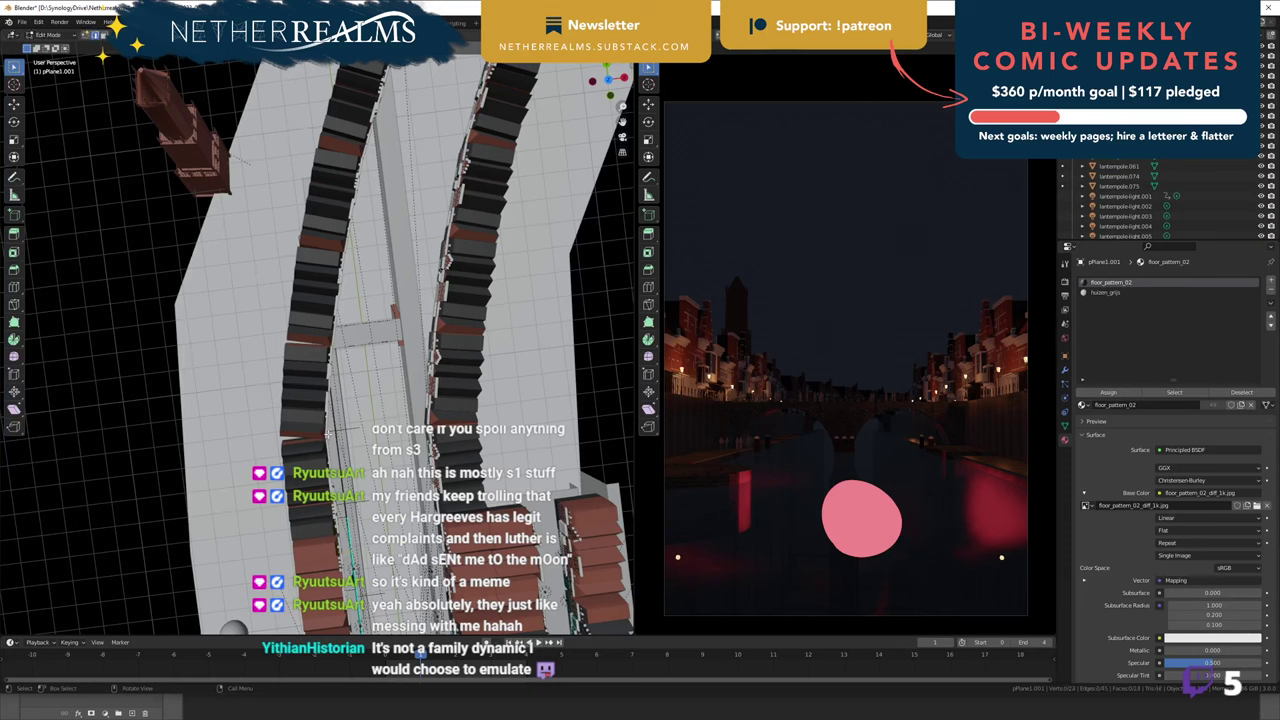
key(Tab)
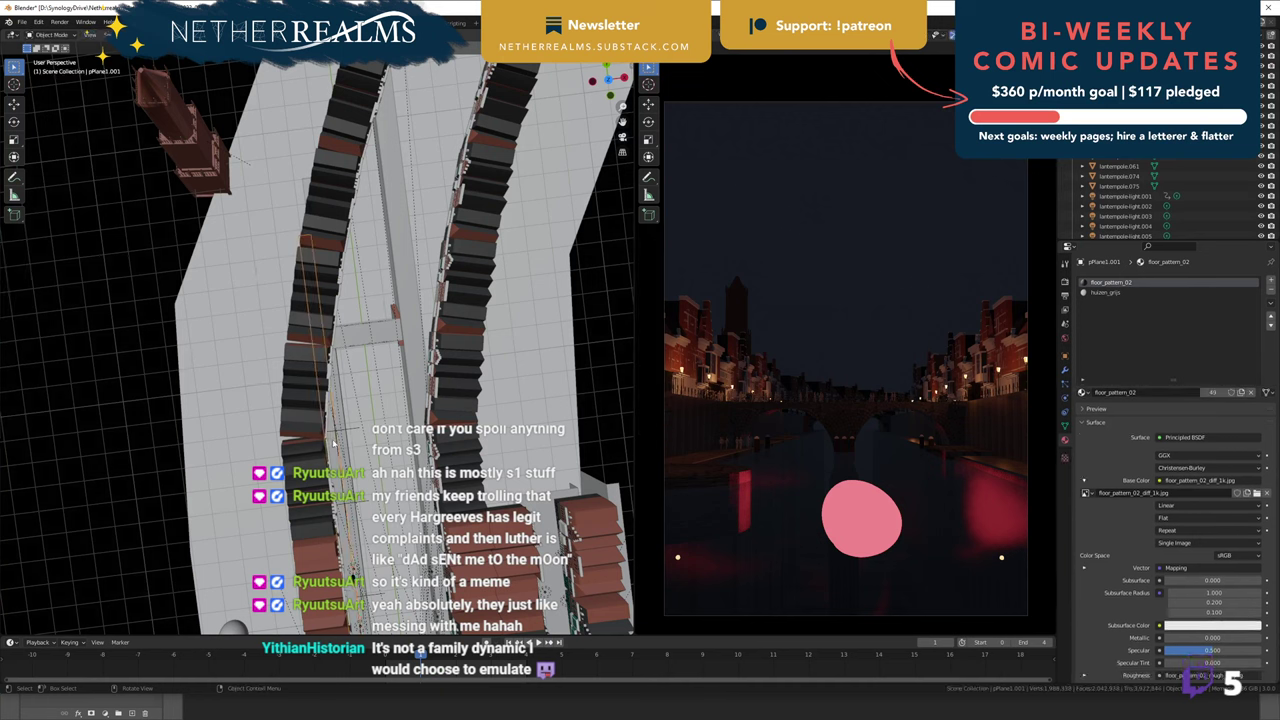
key(Tab)
key(ctrl+r)
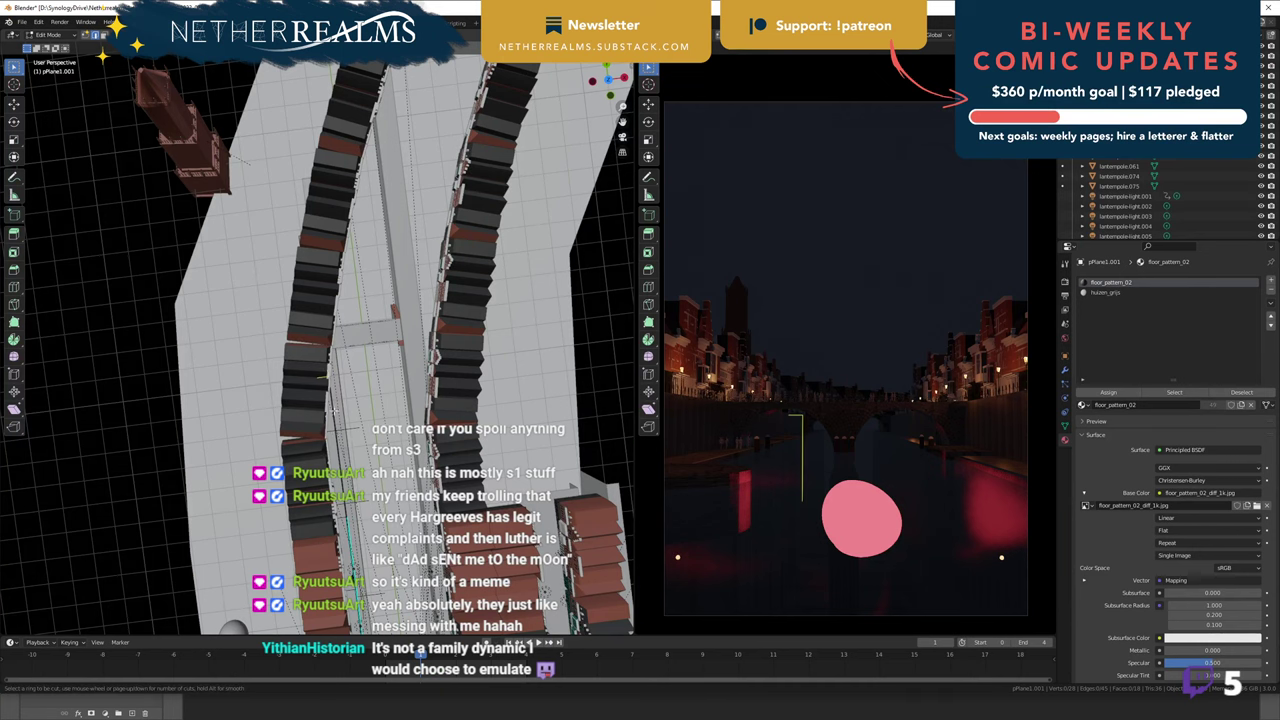
click(332, 402)
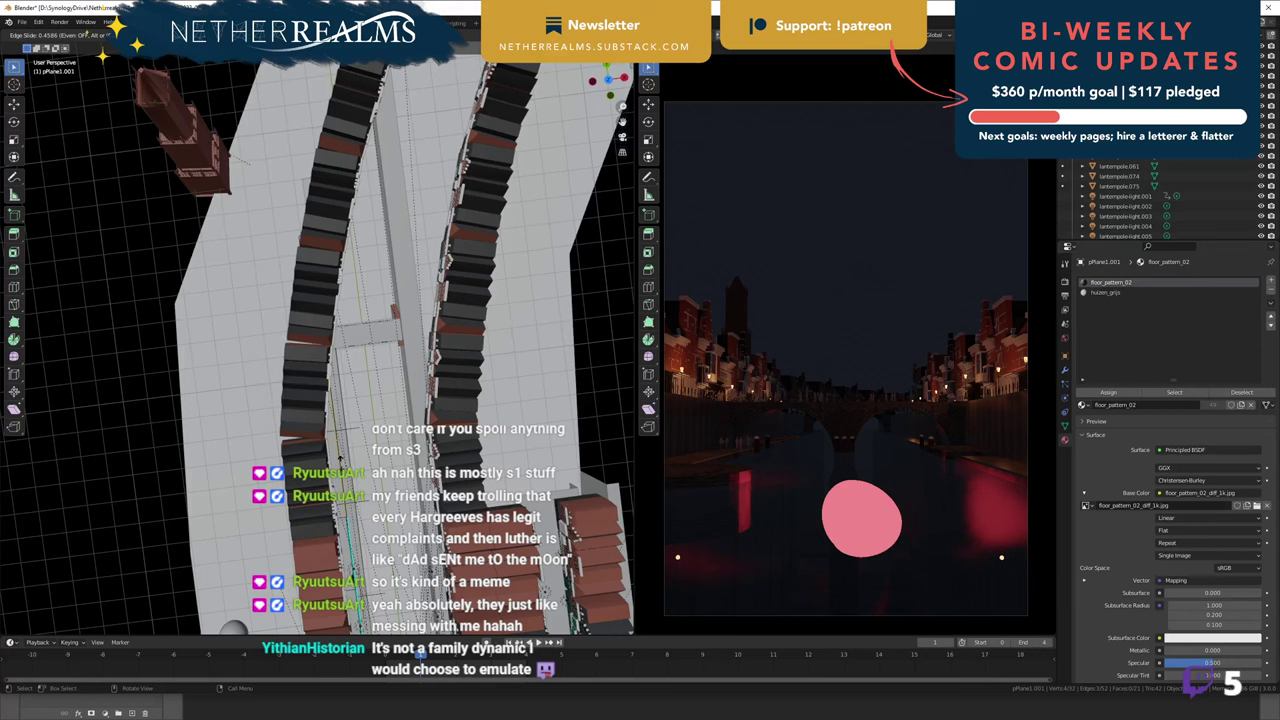
click(333, 428)
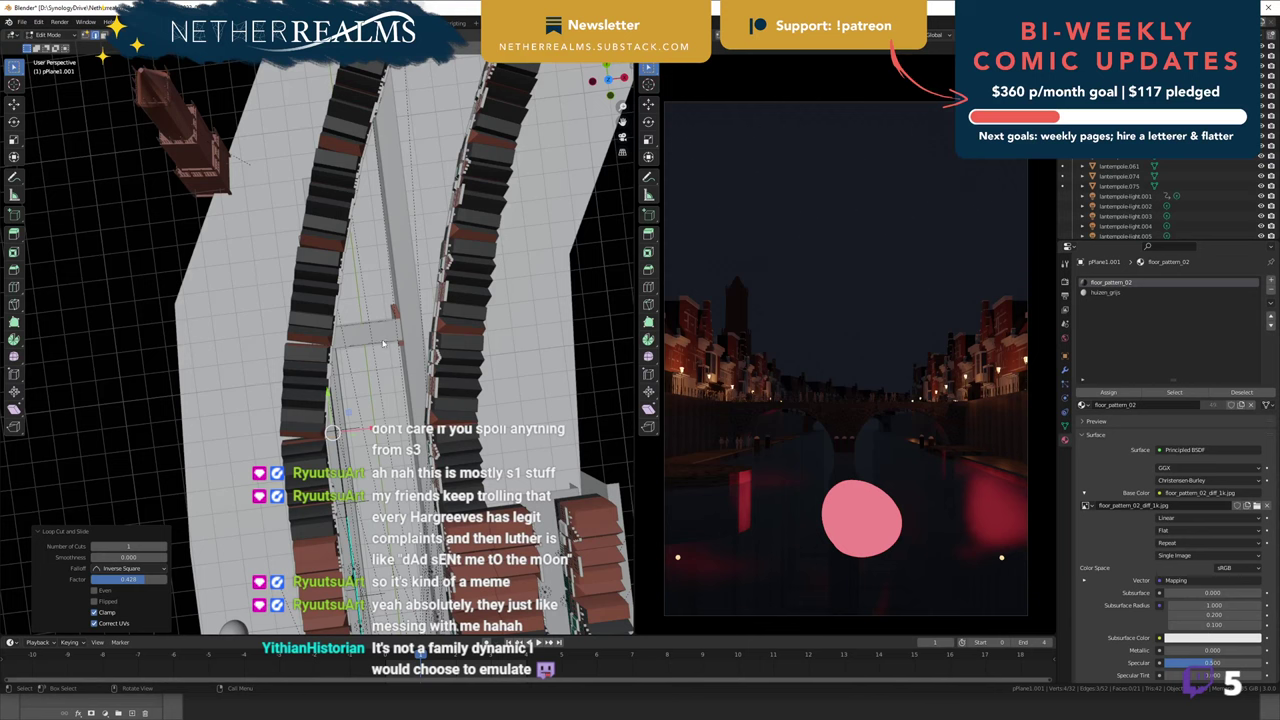
- Select pPlane1.005 beside the house row and add one loop cut across it at a factor of about 0.417
key(Tab)
click(344, 436)
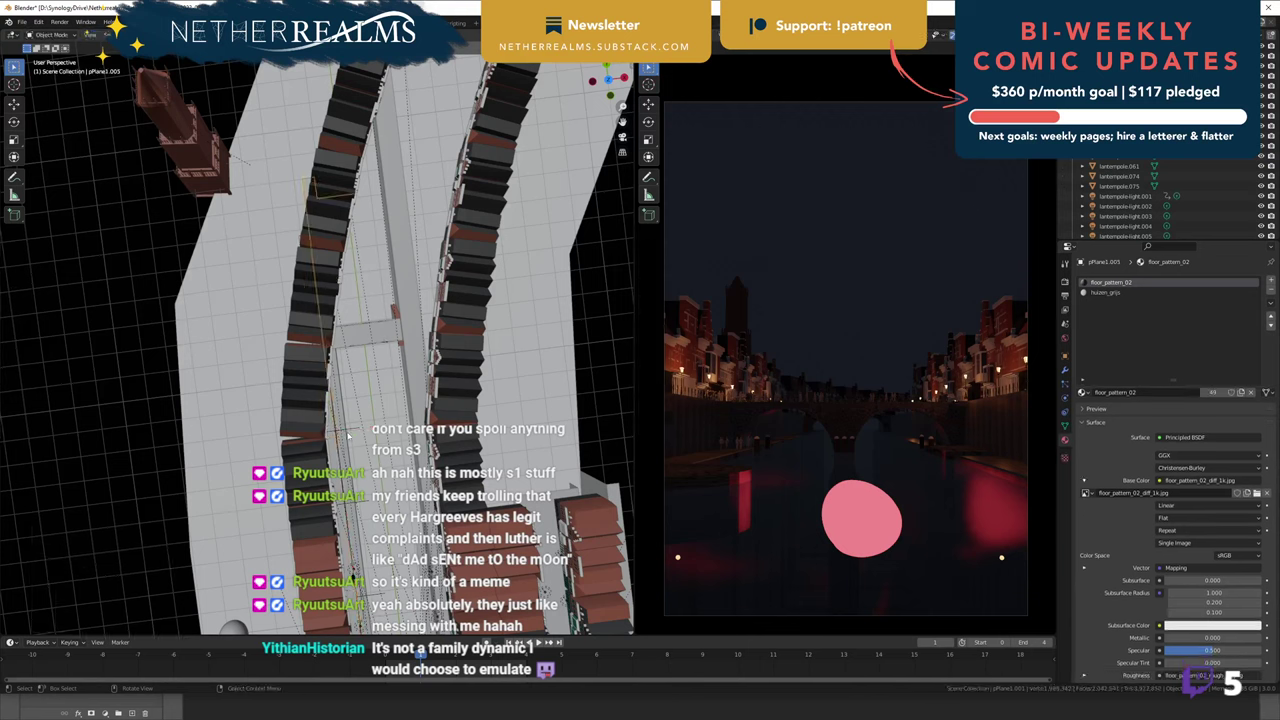
click(345, 424)
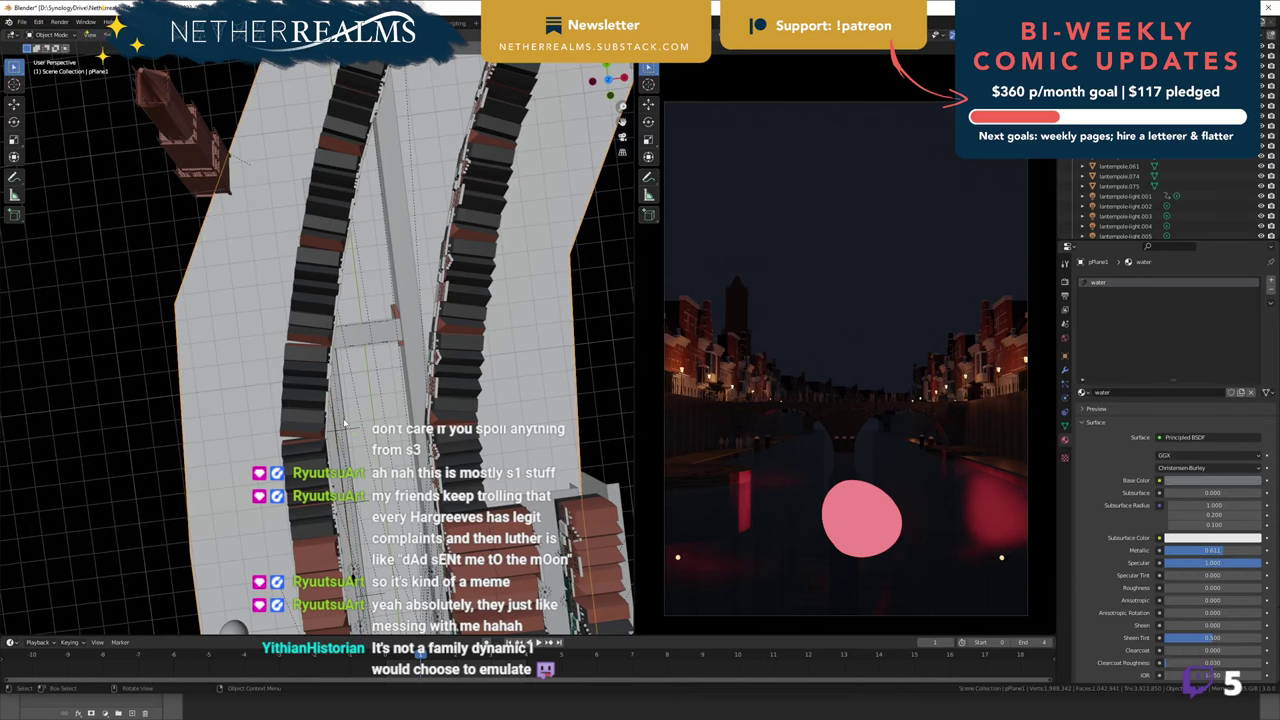
middle_drag(312, 400, 307, 483)
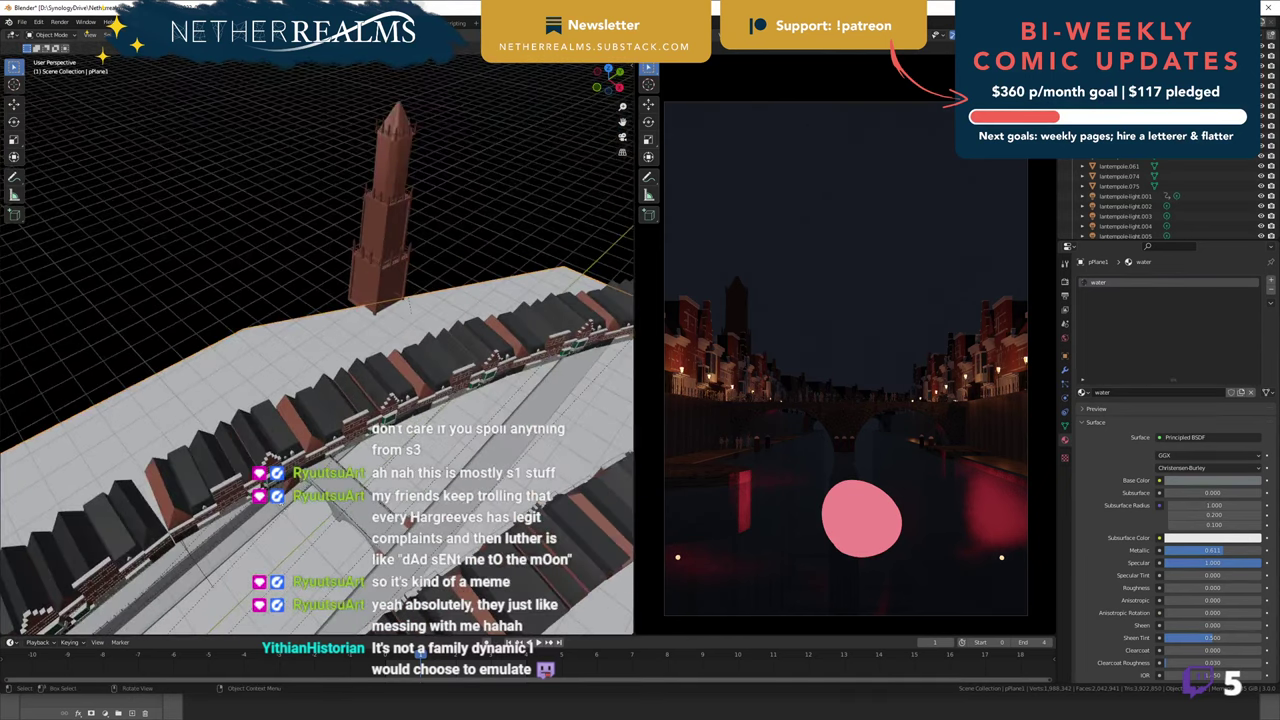
click(281, 504)
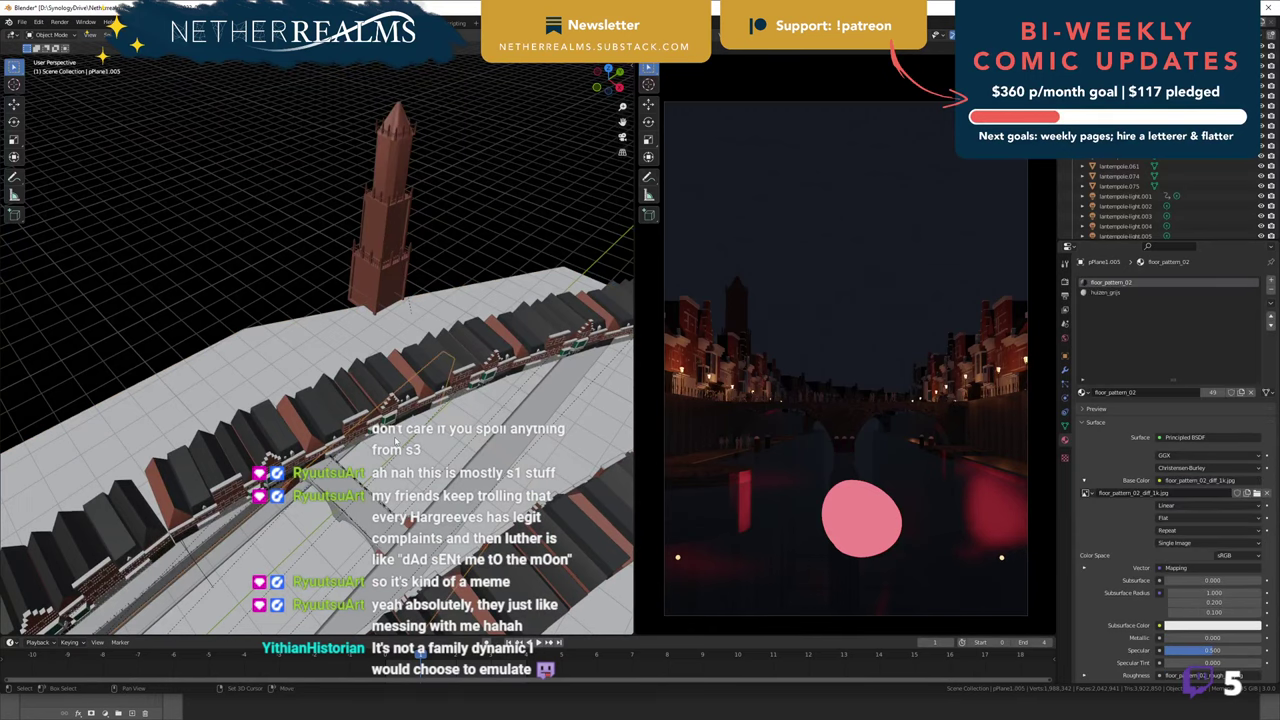
shift+middle_drag(281, 504, 395, 441)
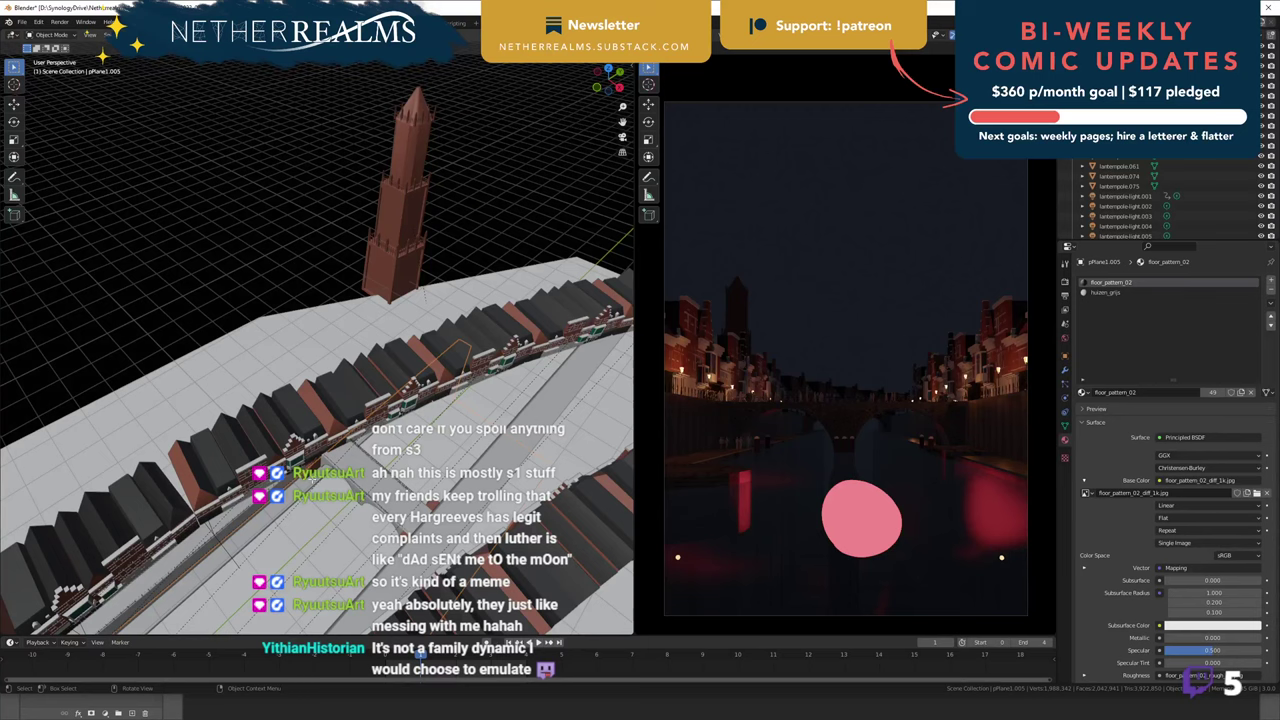
key(Tab)
key(ctrl+r)
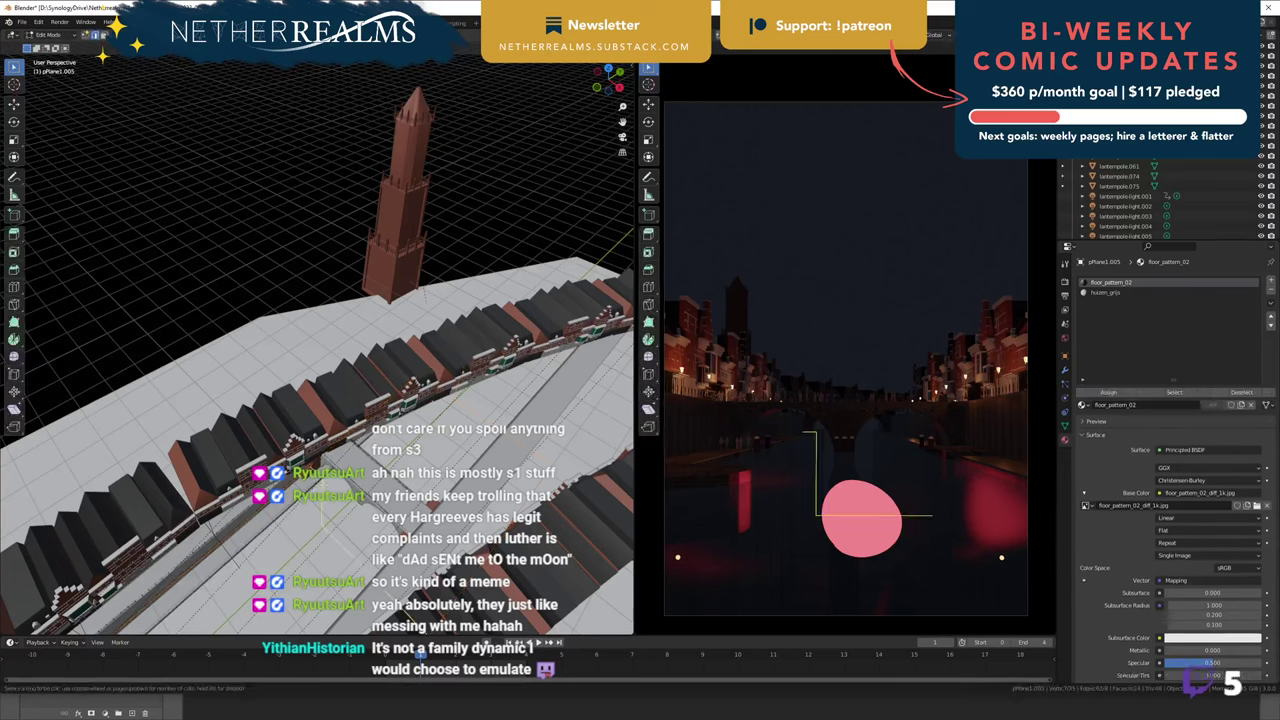
click(246, 533)
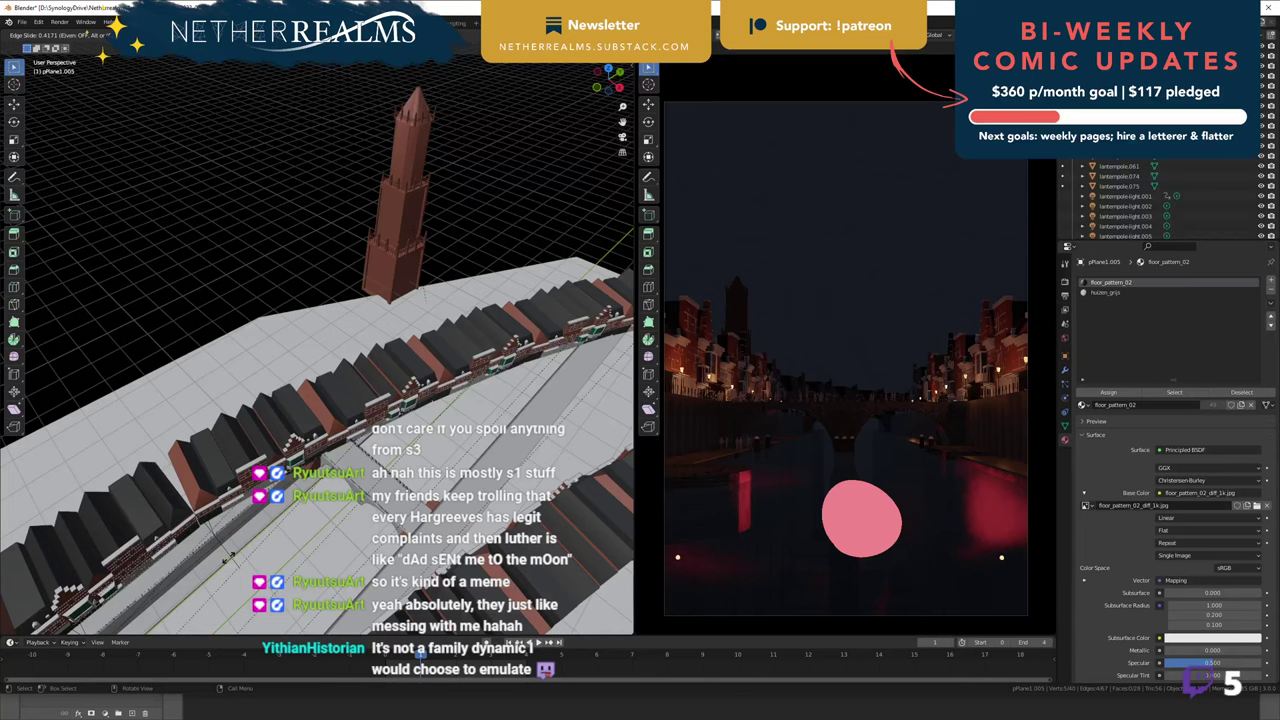
click(230, 557)
middle_drag(230, 557, 336, 592)
middle_drag(445, 262, 464, 272)
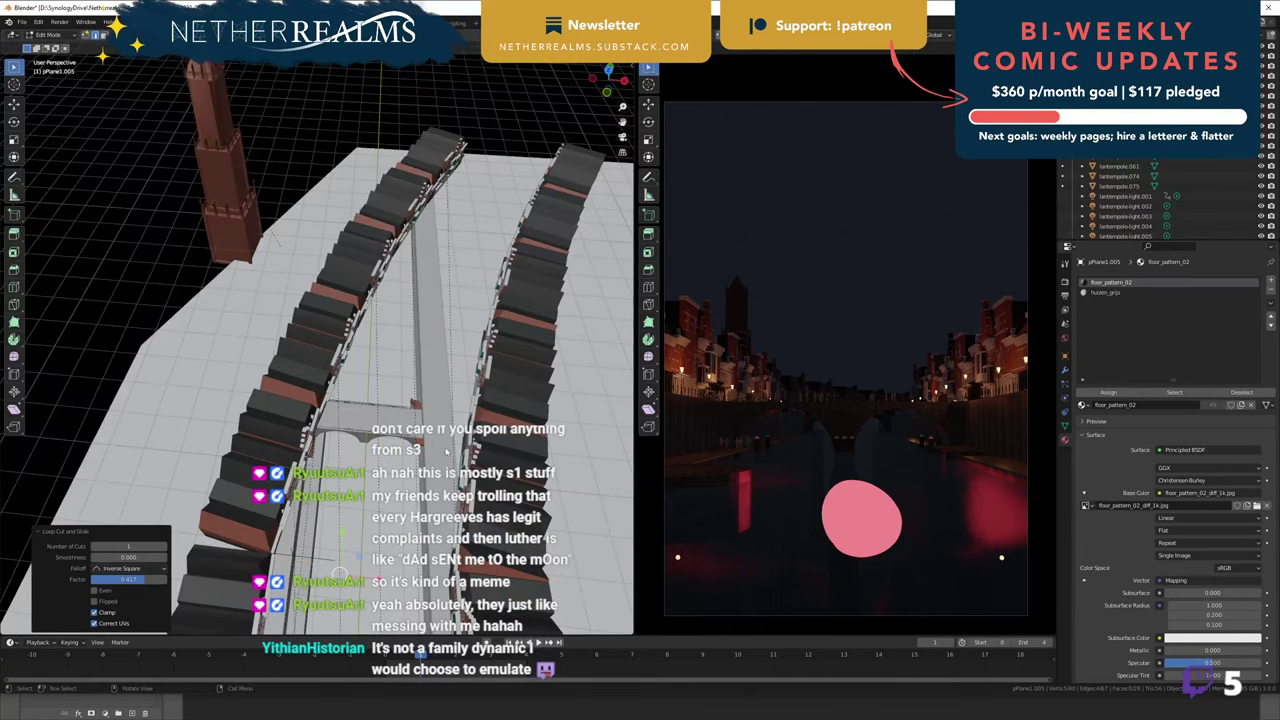
- Return to Object Mode, select the long quay strip pPlane1.002 and save the file
key(Tab)
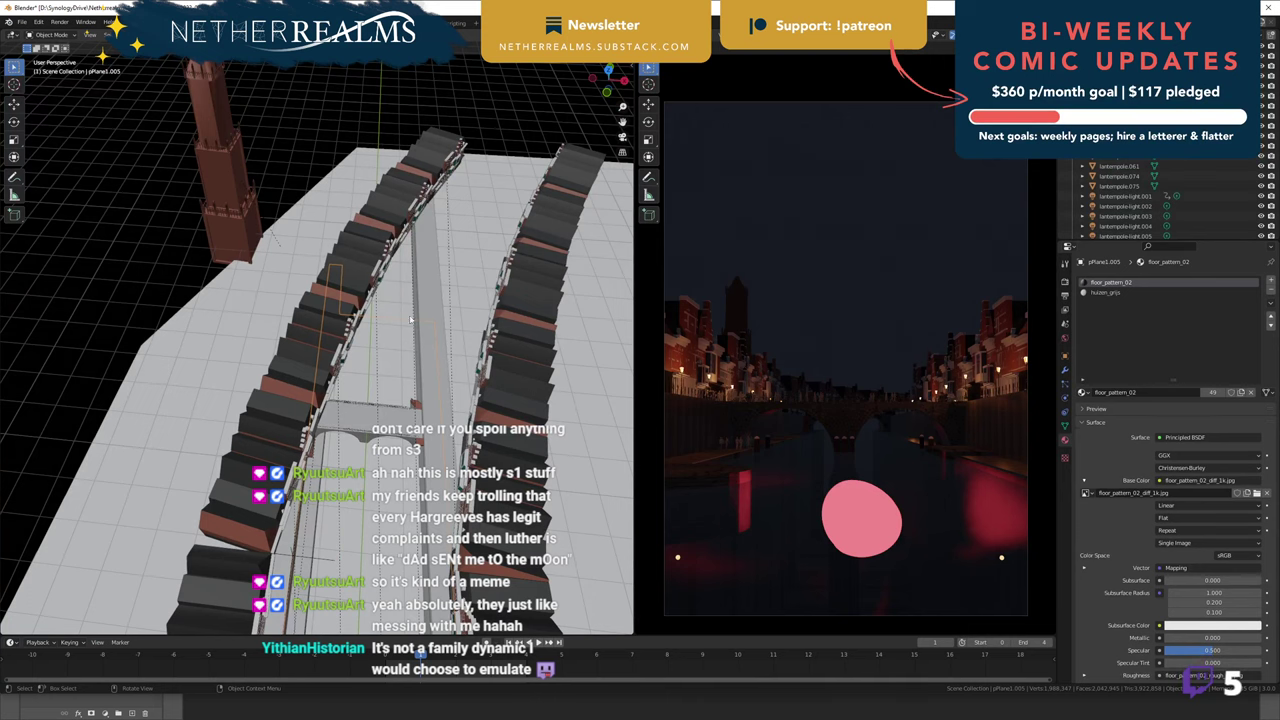
click(411, 324)
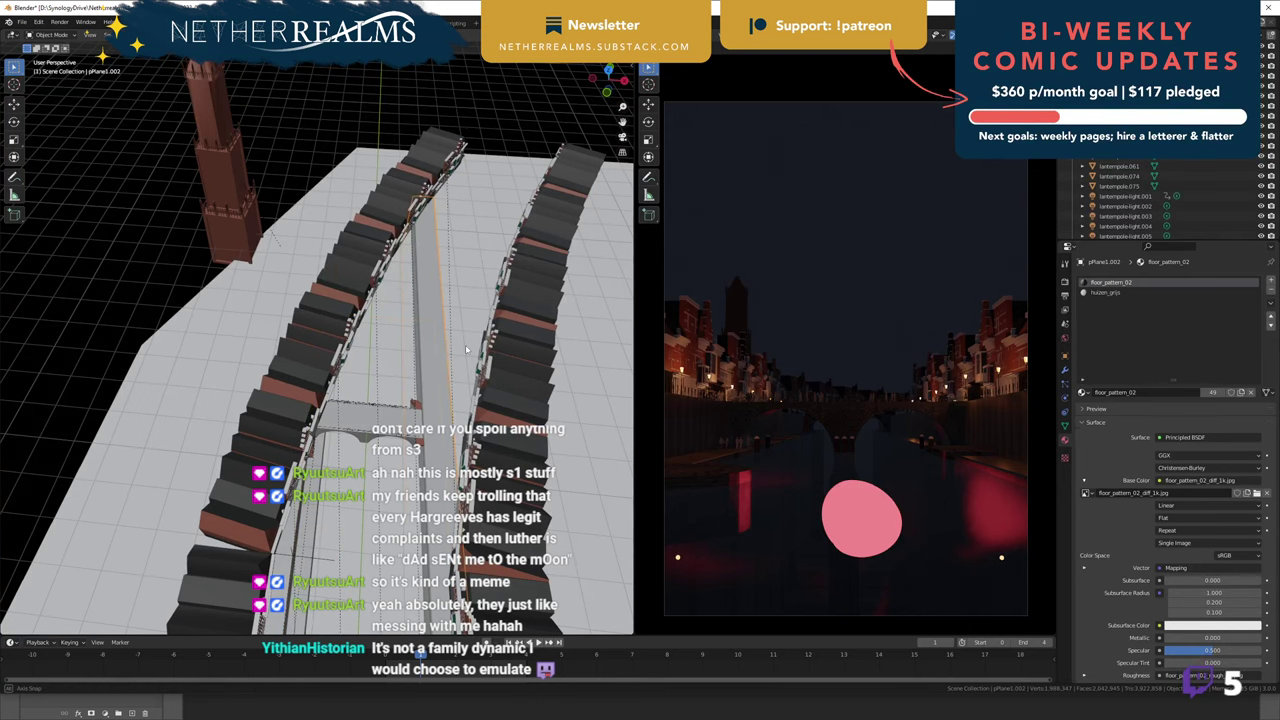
middle_drag(466, 349, 459, 348)
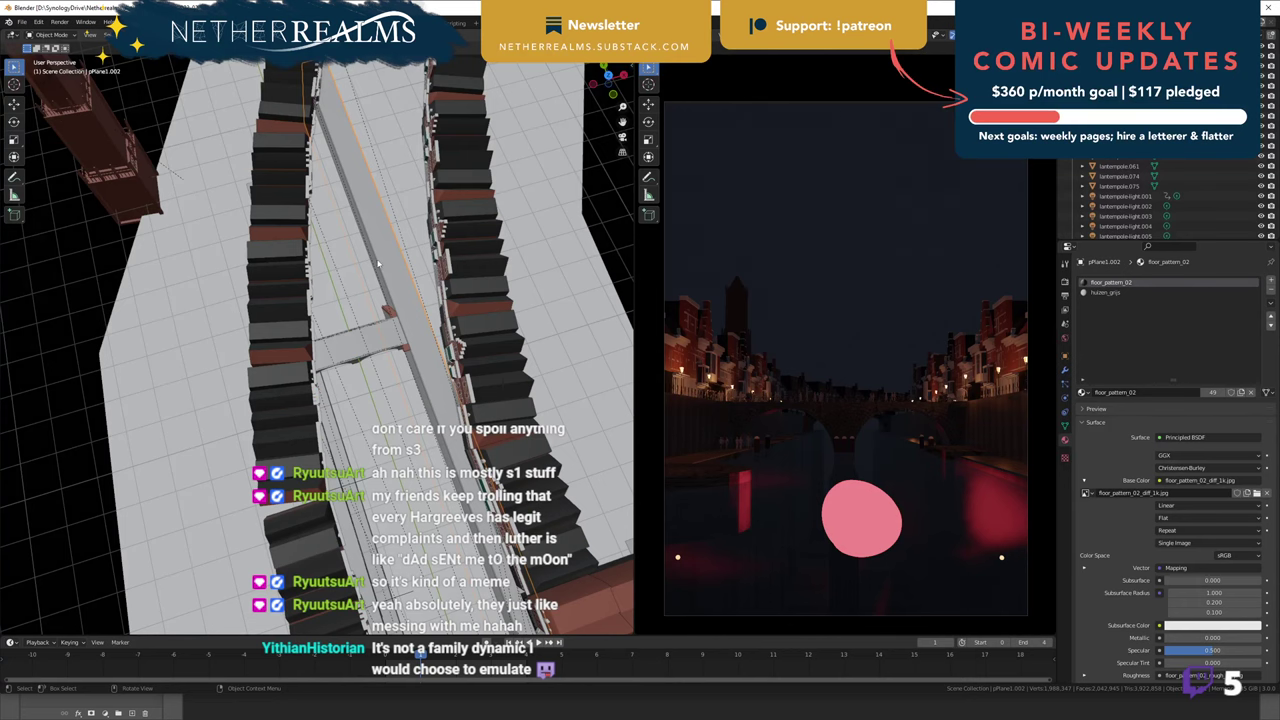
key(ctrl+s)
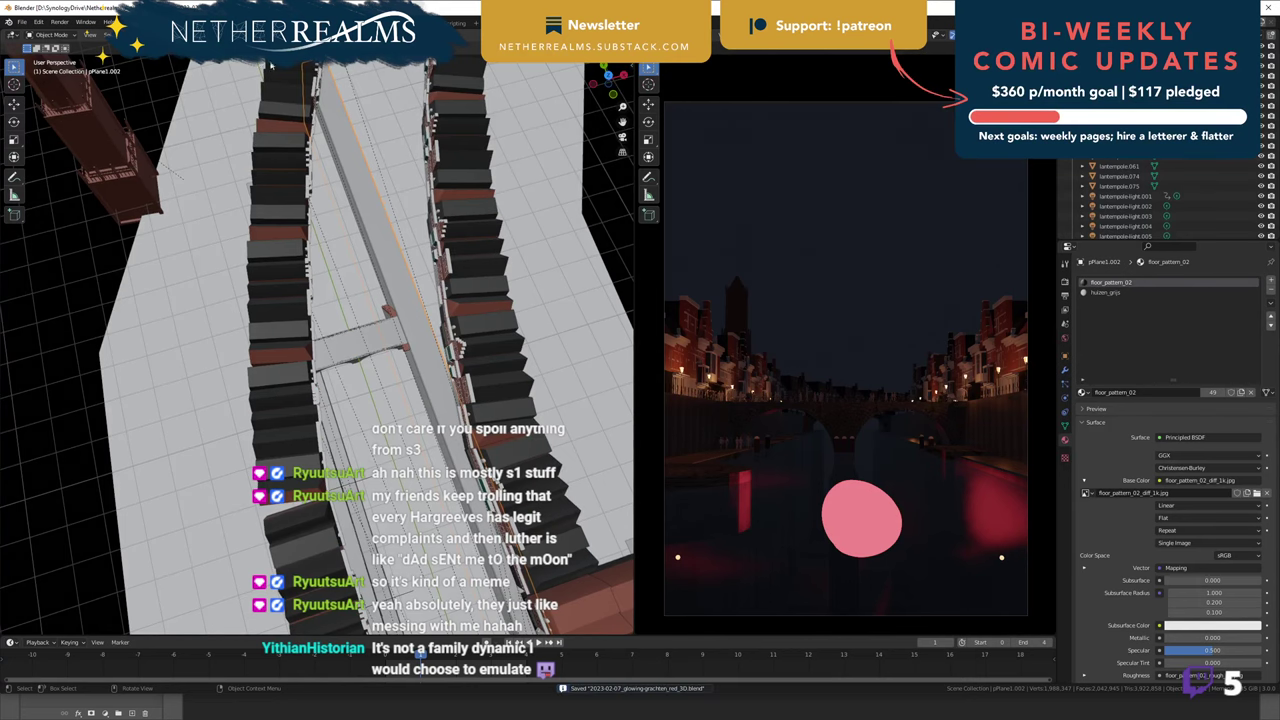
- With X-ray on, rotate the far end of pPlane1.002 around Z and move it about 3.83 m in X and -0.23 m in Y
middle_drag(270, 65, 348, 196)
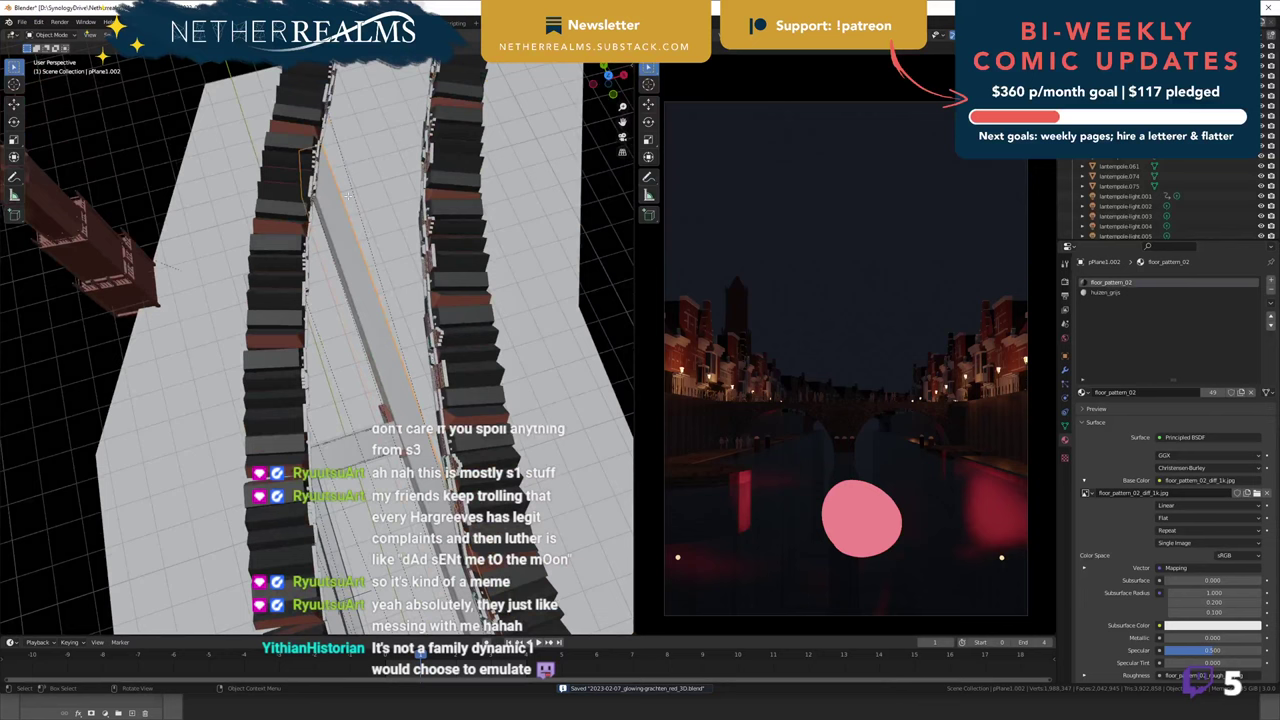
key(Tab)
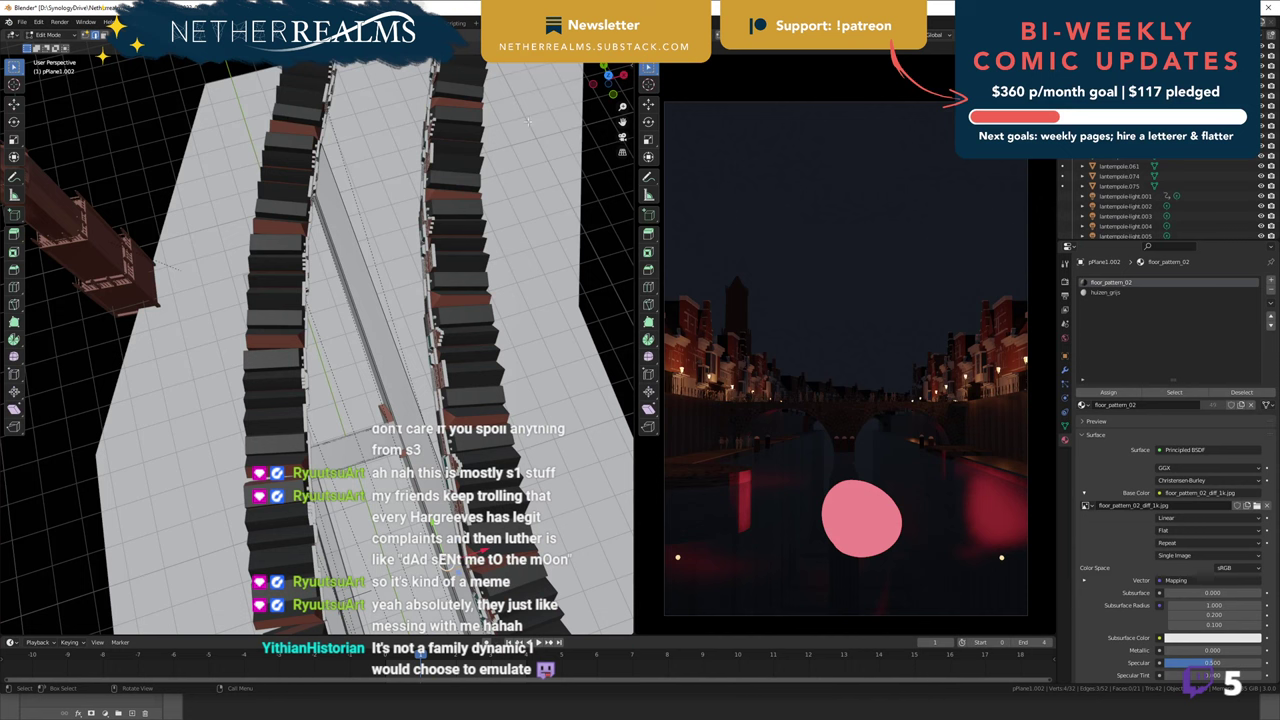
key(alt+z)
drag(249, 134, 386, 238)
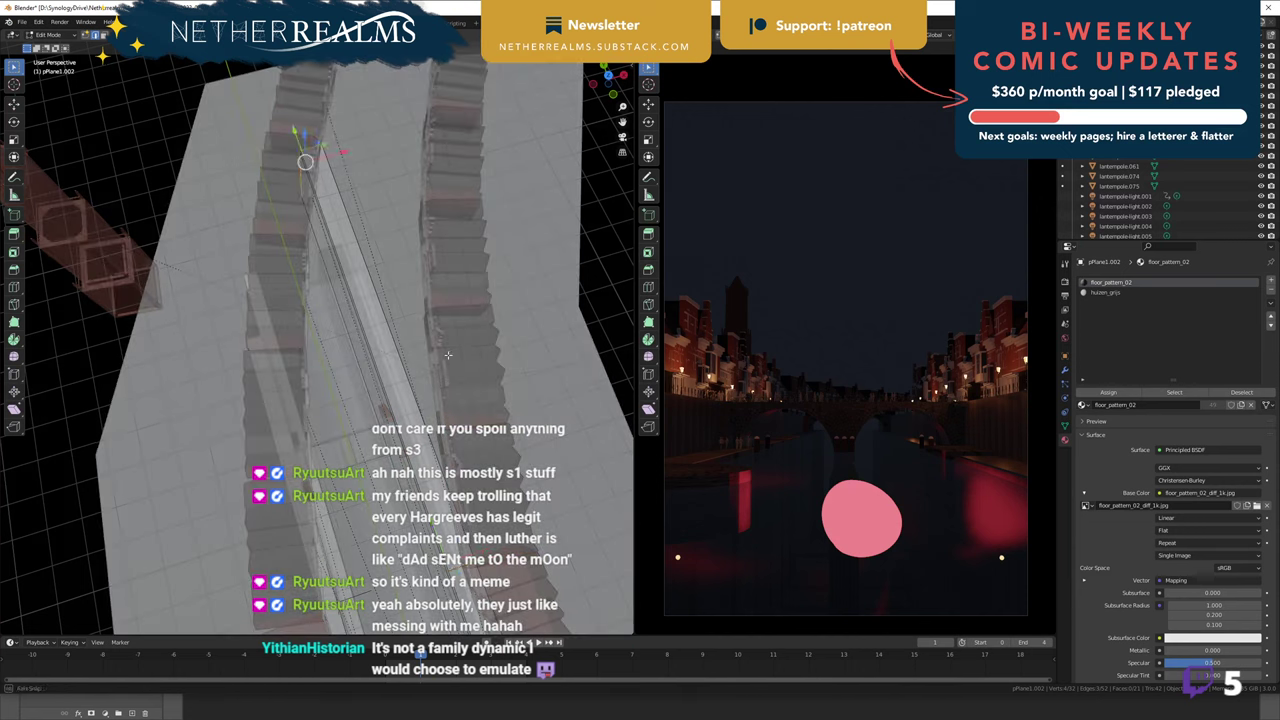
middle_drag(443, 324, 469, 332)
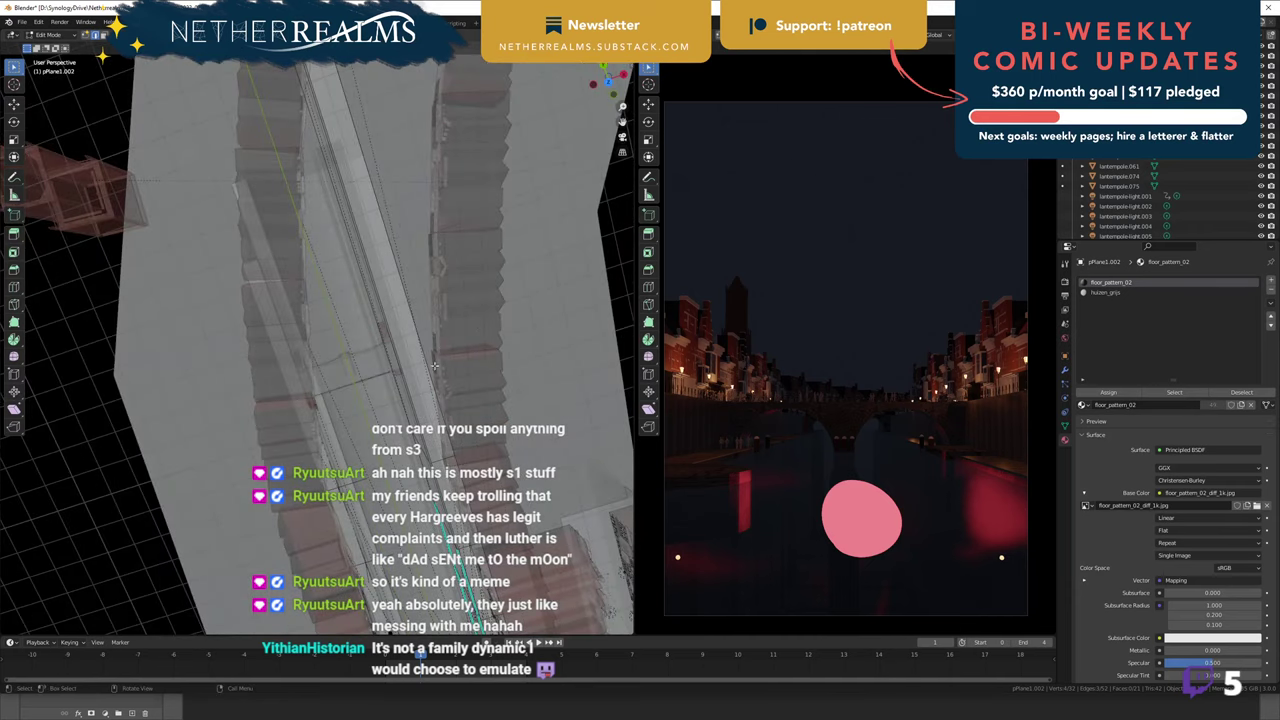
shift+middle_drag(482, 247, 458, 421)
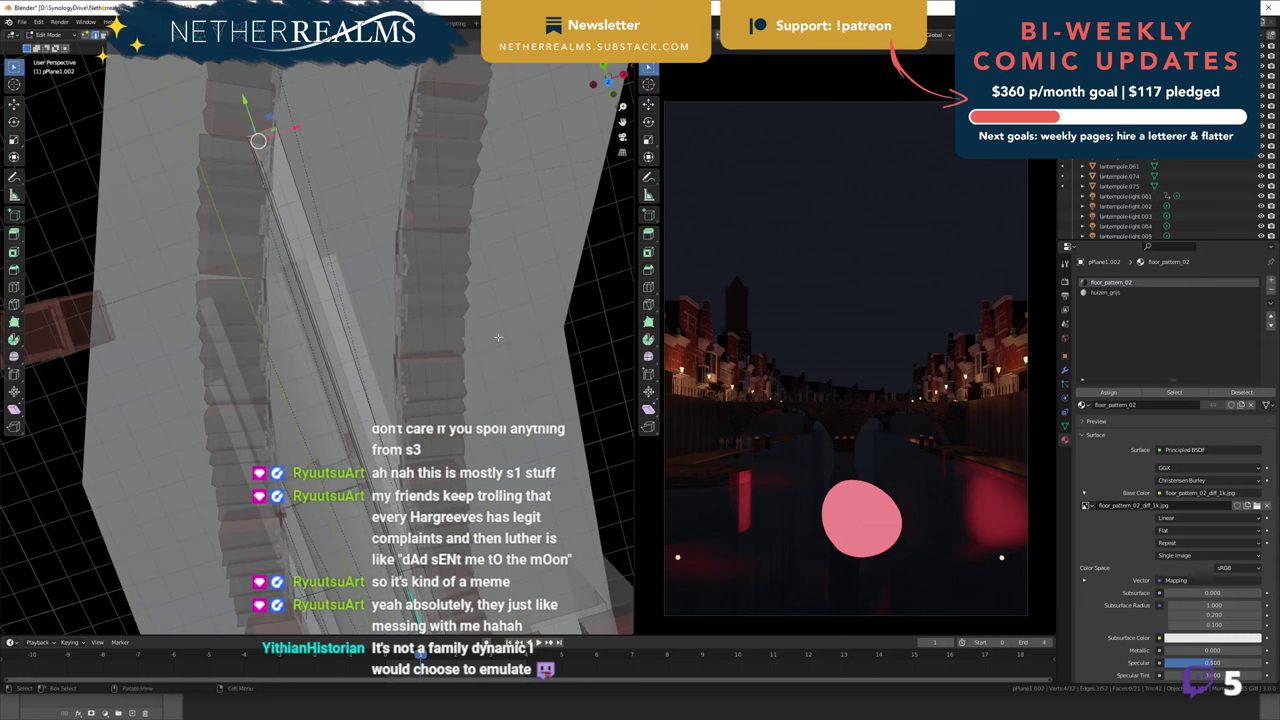
key(r)
key(z)
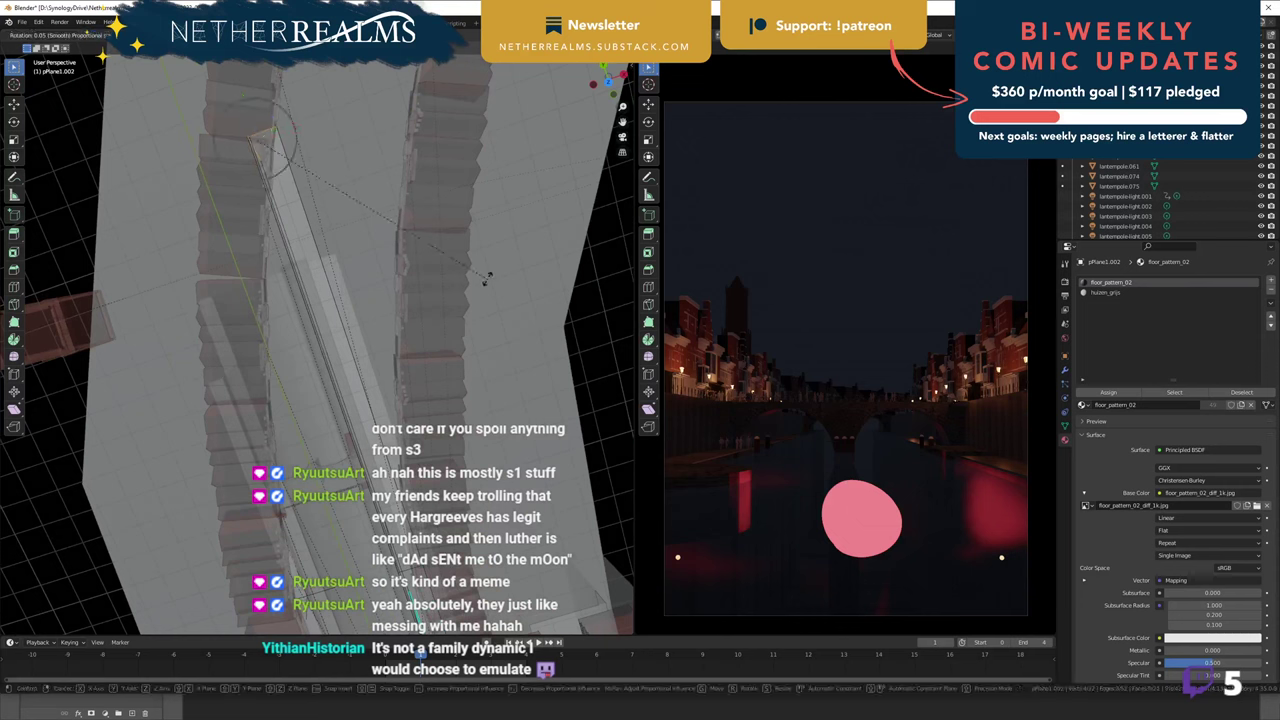
click(424, 344)
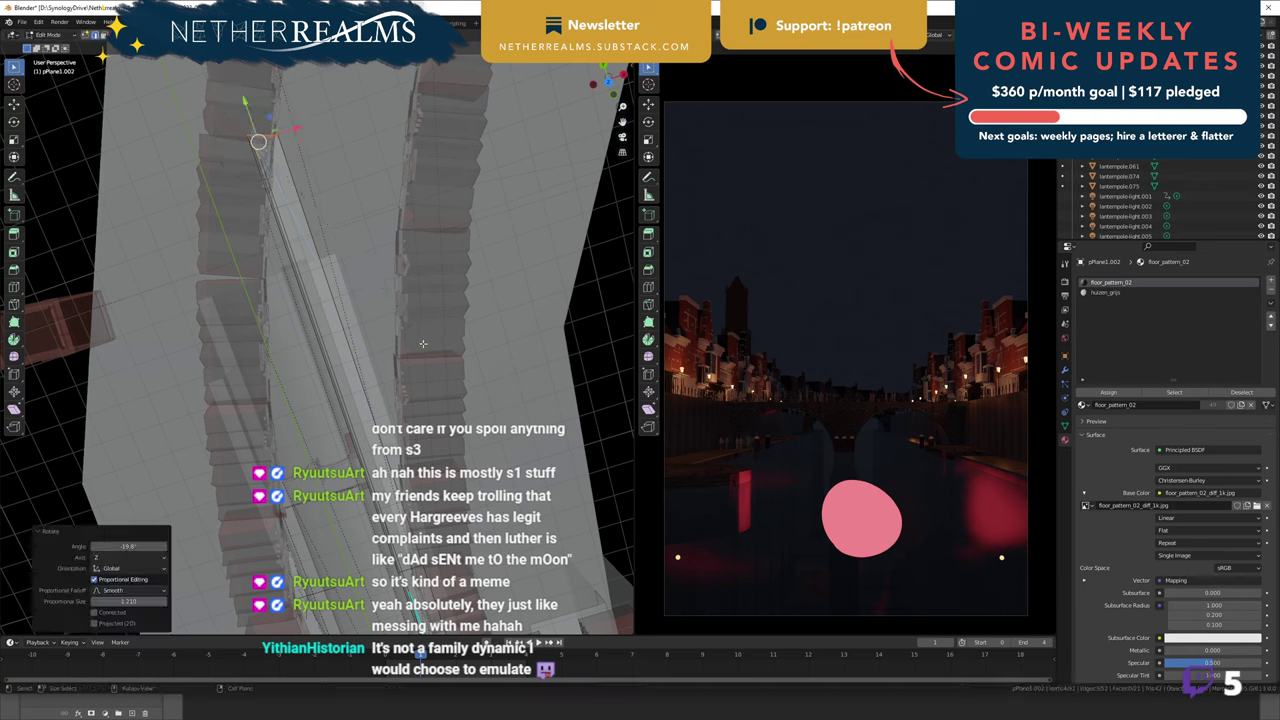
key(g)
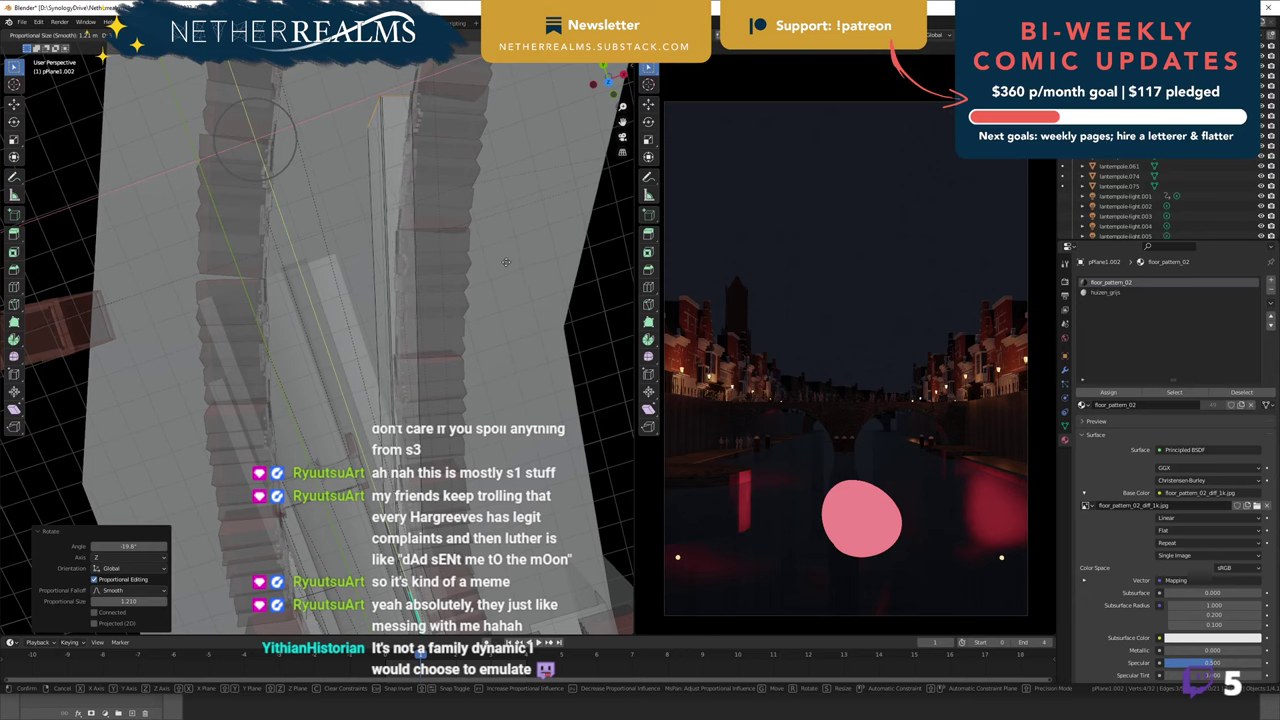
click(506, 262)
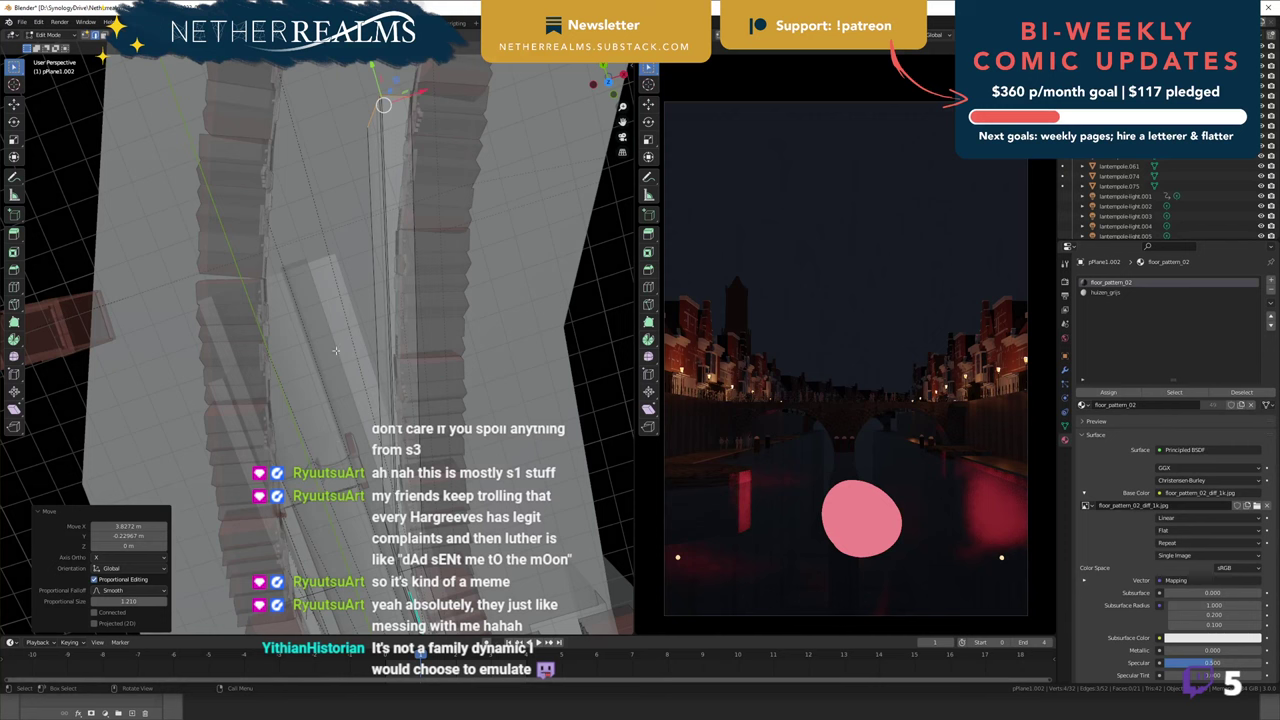
- Select pPlane1.005 in Object Mode, turn off X-ray and frame the object from above
key(Tab)
click(313, 290)
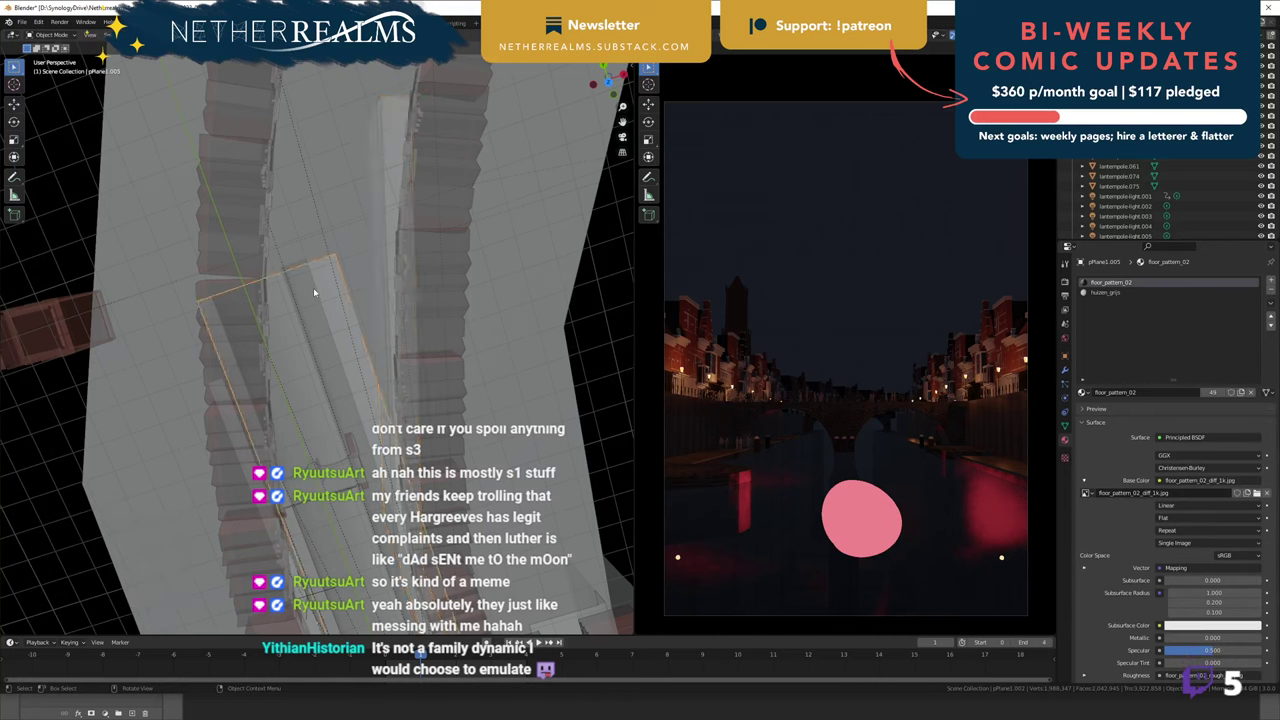
key(Tab)
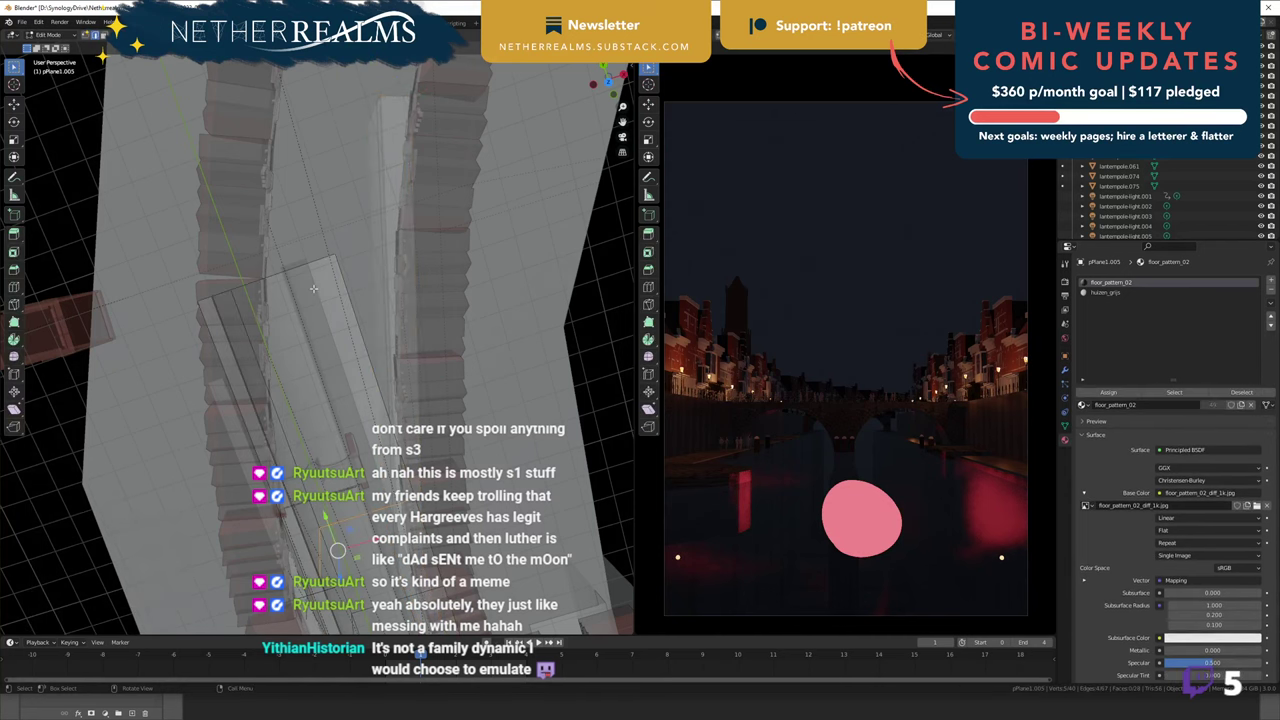
key(Tab)
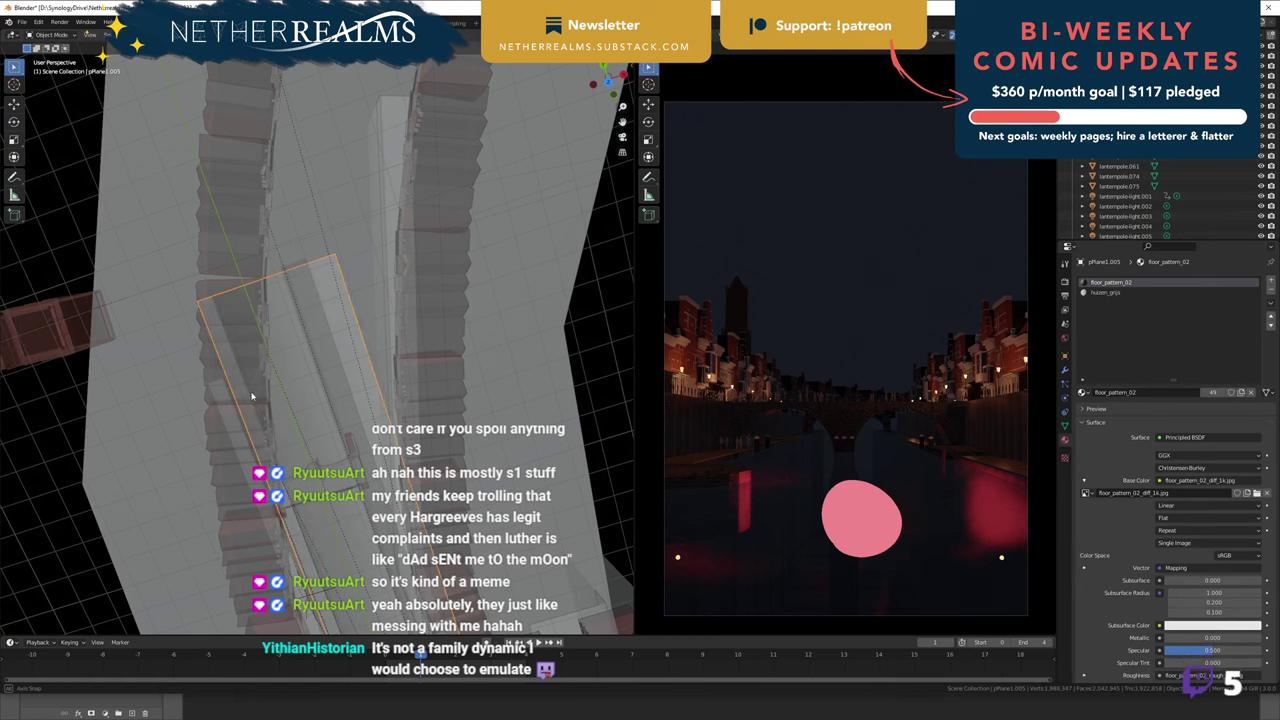
middle_drag(313, 288, 288, 415)
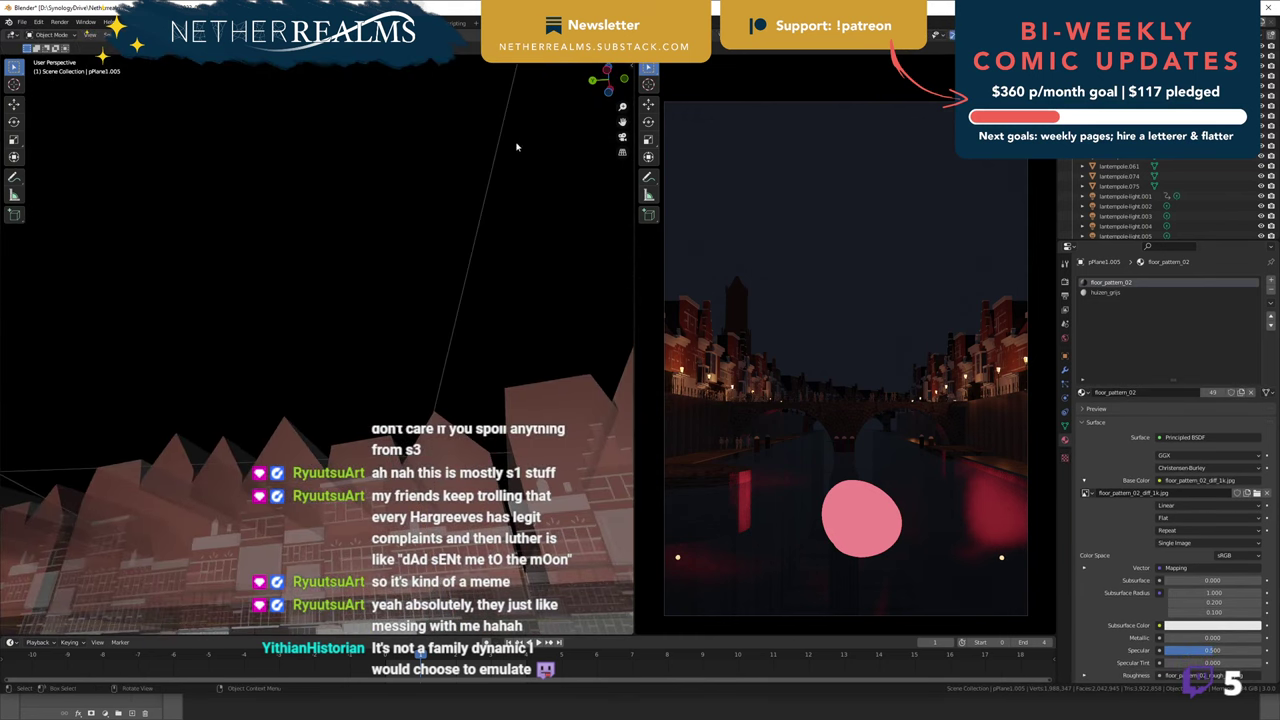
key(alt+z)
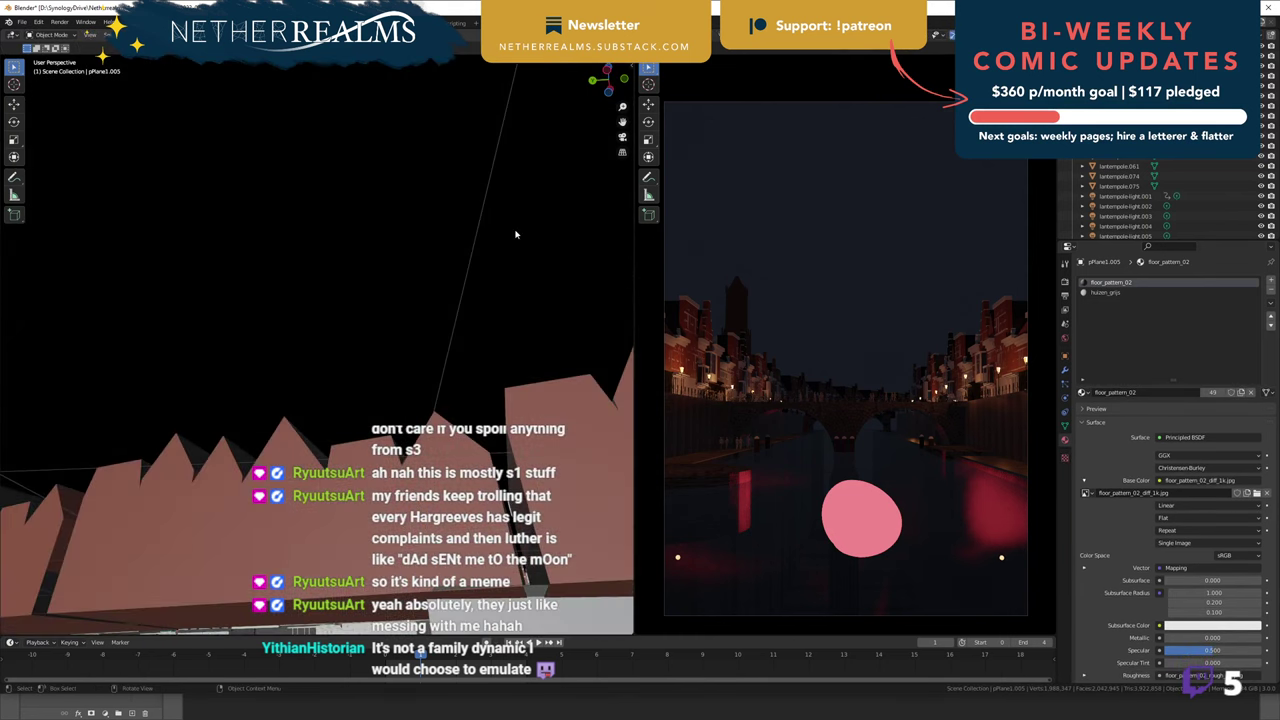
key(KP_Decimal)
middle_drag(312, 341, 217, 520)
middle_drag(320, 295, 388, 410)
- In Edit Mode with X-ray on, select the vertices at the far end of pPlane1.005
key(Tab)
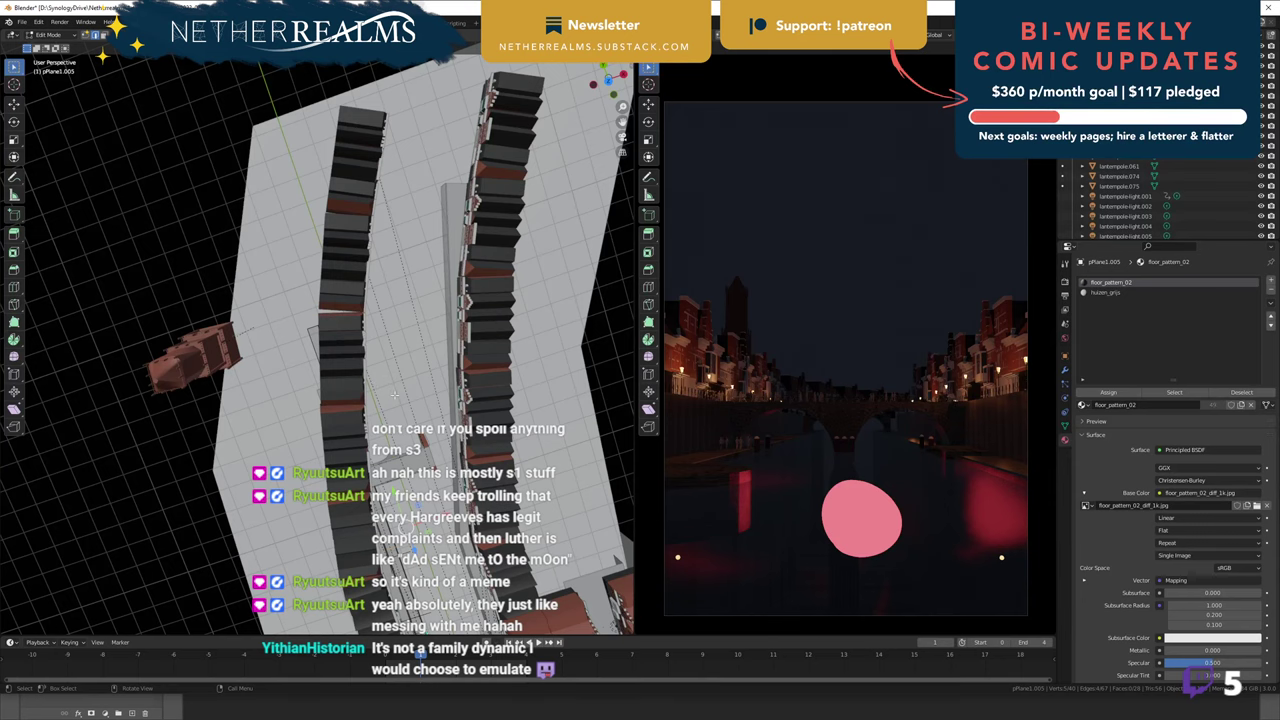
middle_drag(400, 400, 418, 448)
scroll(390, 340, up, 6)
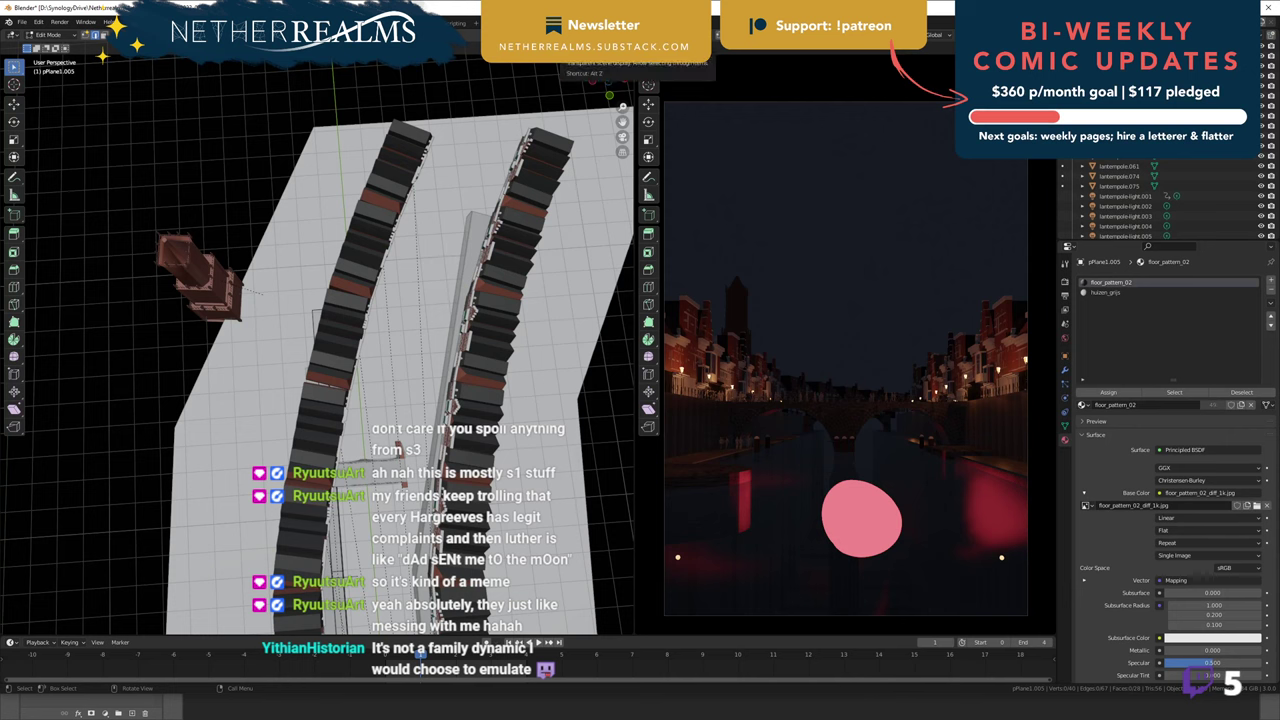
click(568, 34)
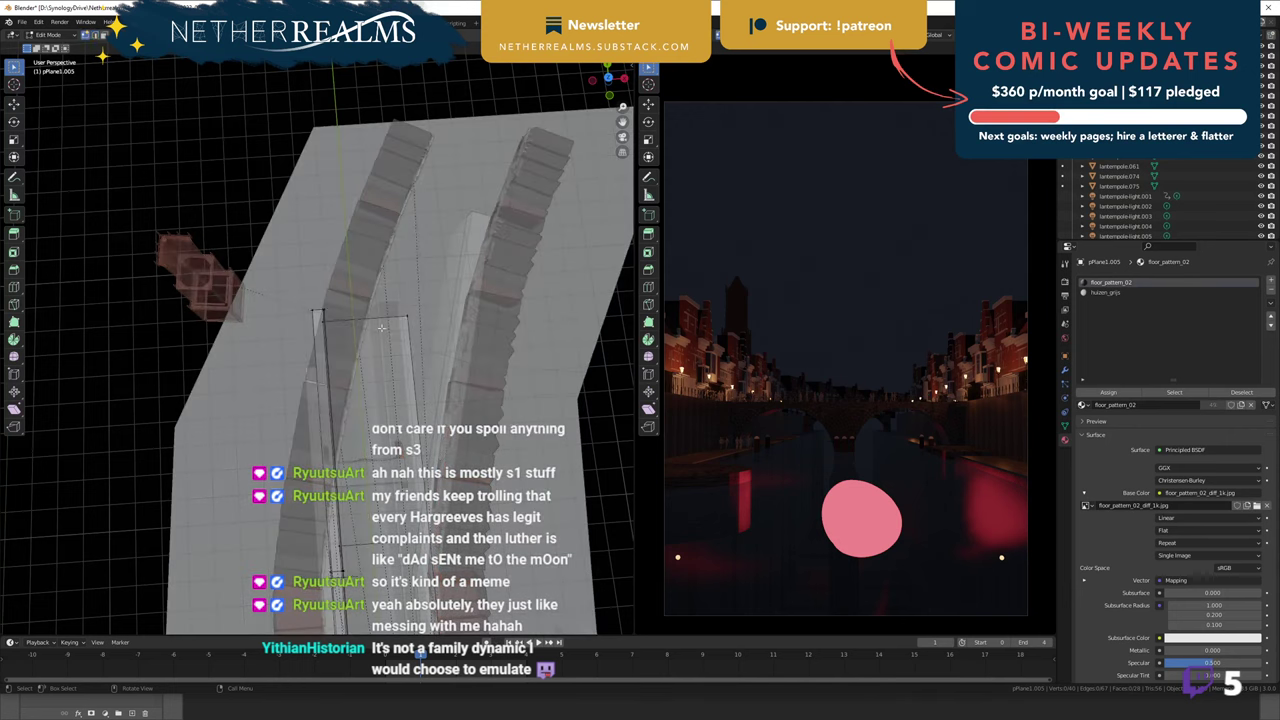
drag(288, 283, 428, 339)
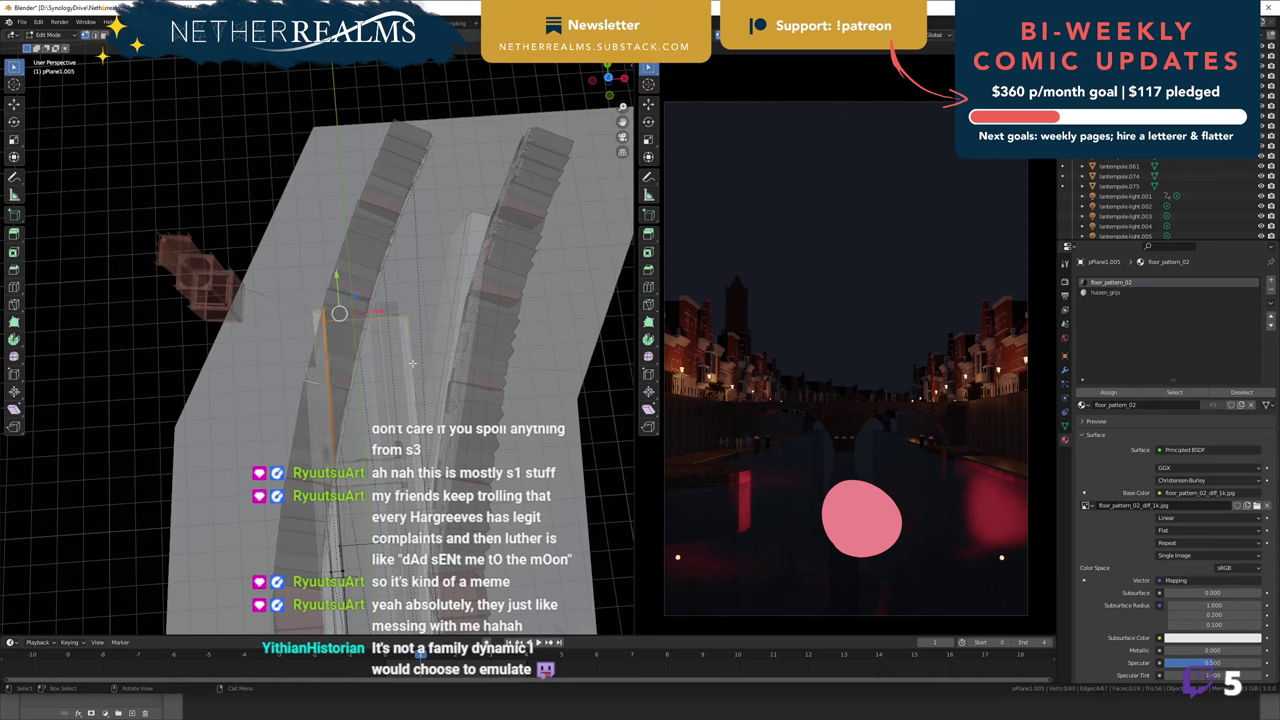
key(r)
key(z)
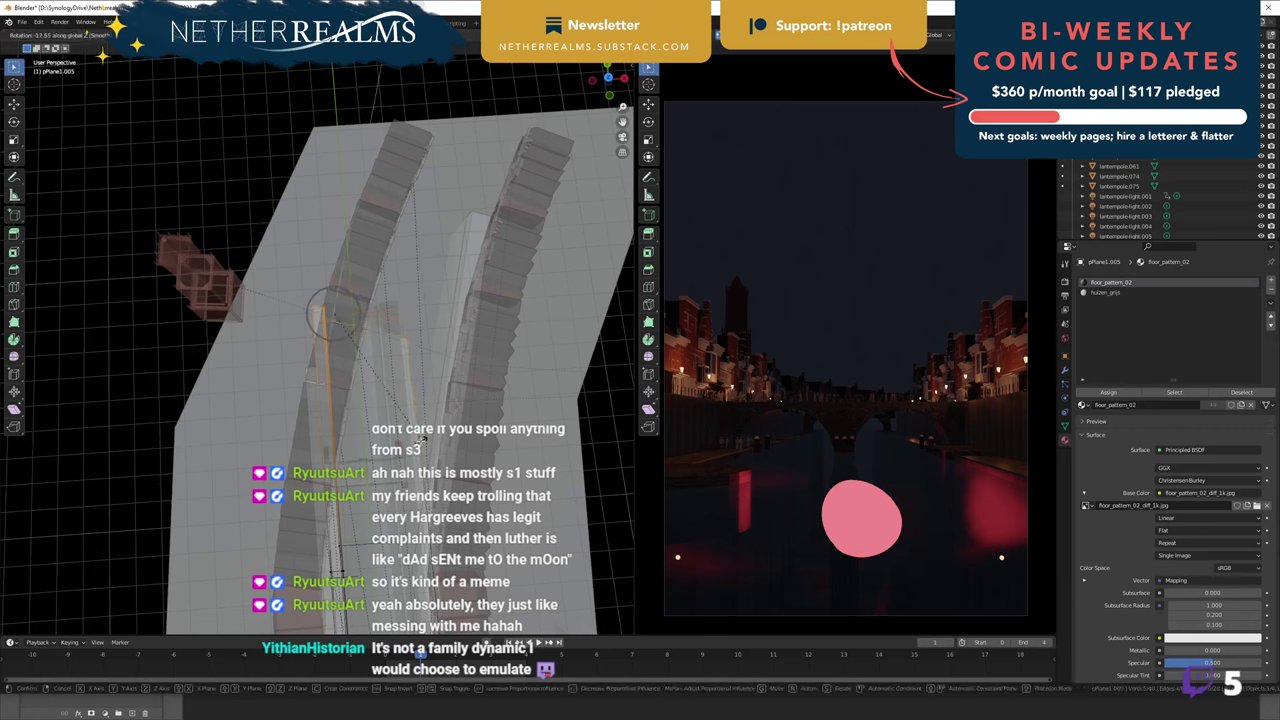
click(425, 436)
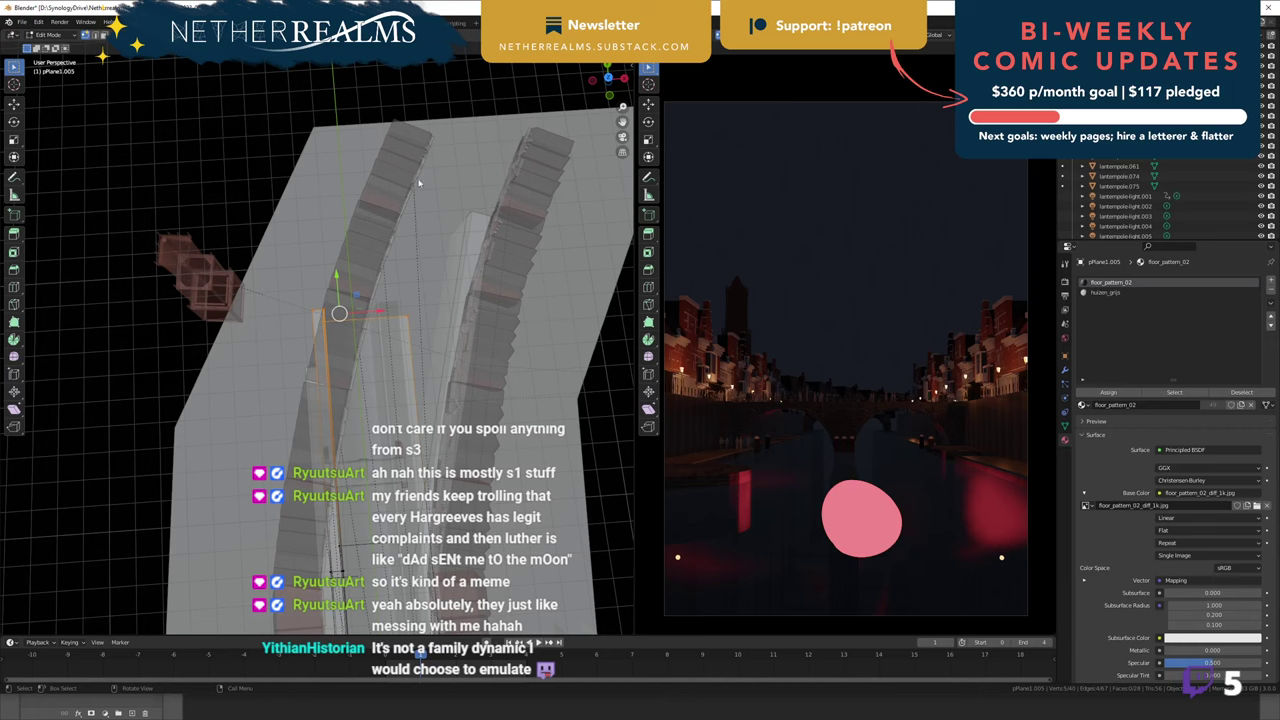
- Rotate the far end of pPlane1.005 around Z, move it about 2.47 m in X and 0.13 m in Y, and save the file
key(r)
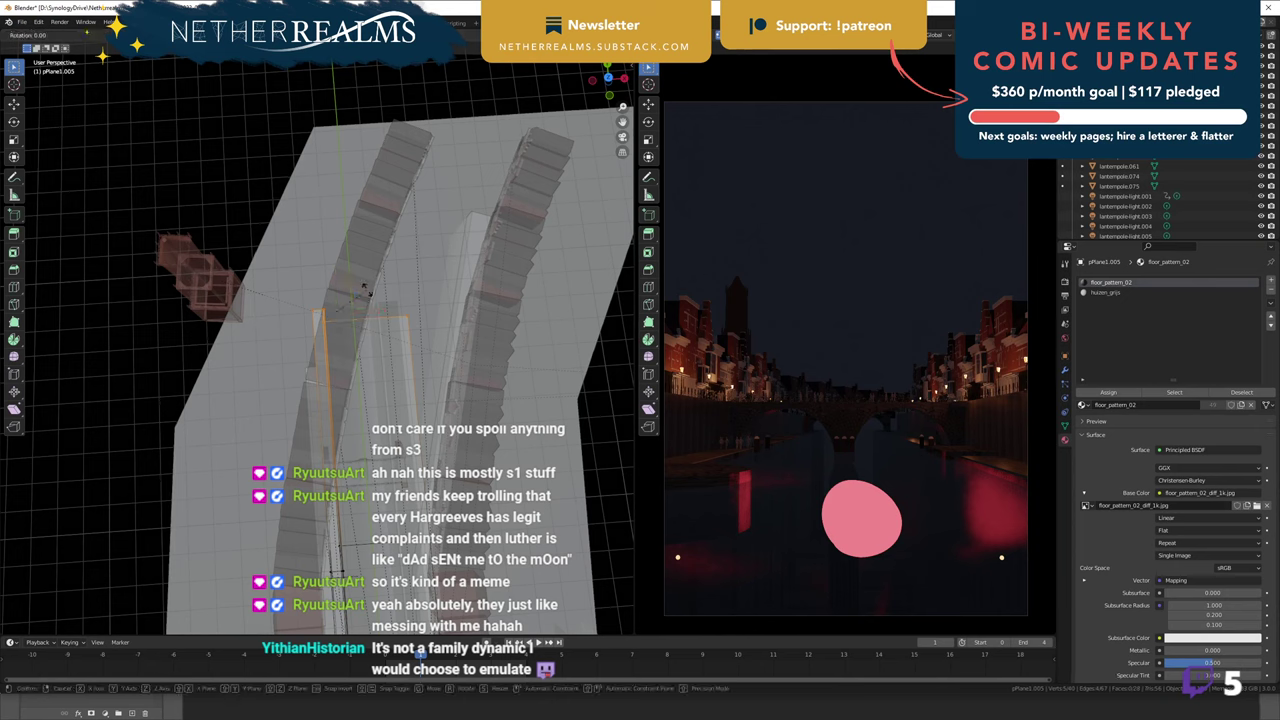
key(z)
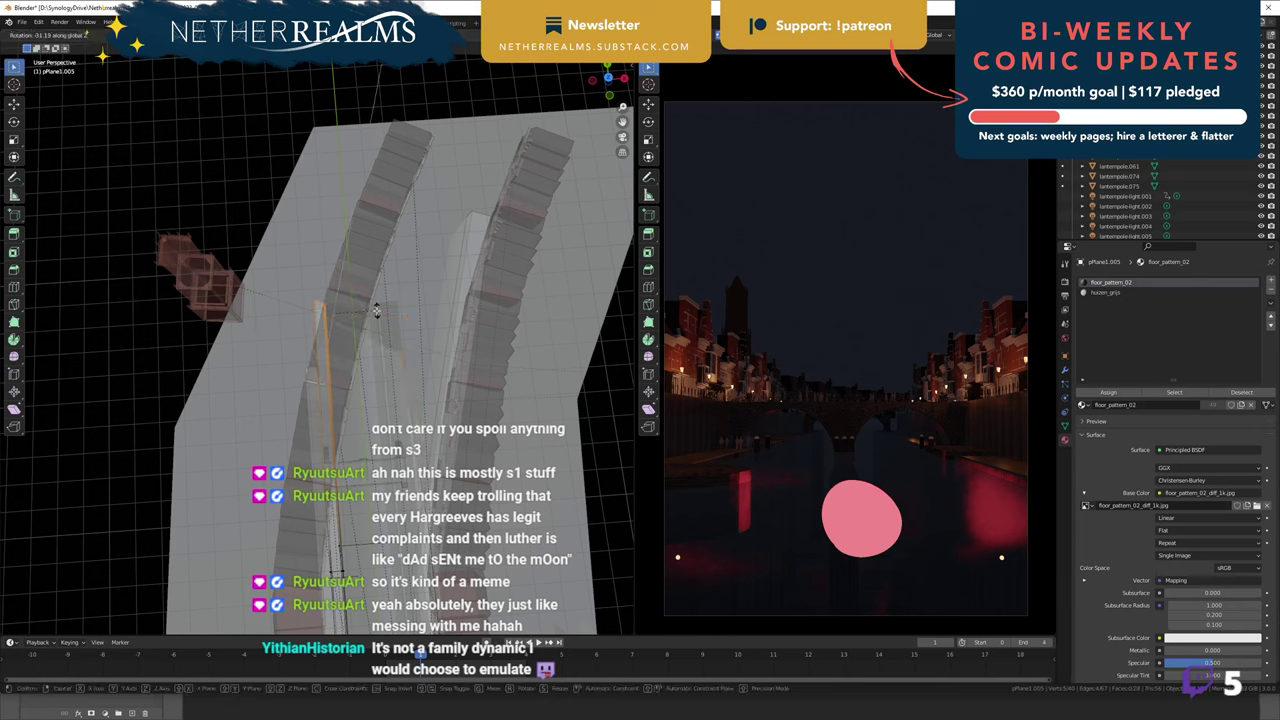
click(376, 311)
key(g)
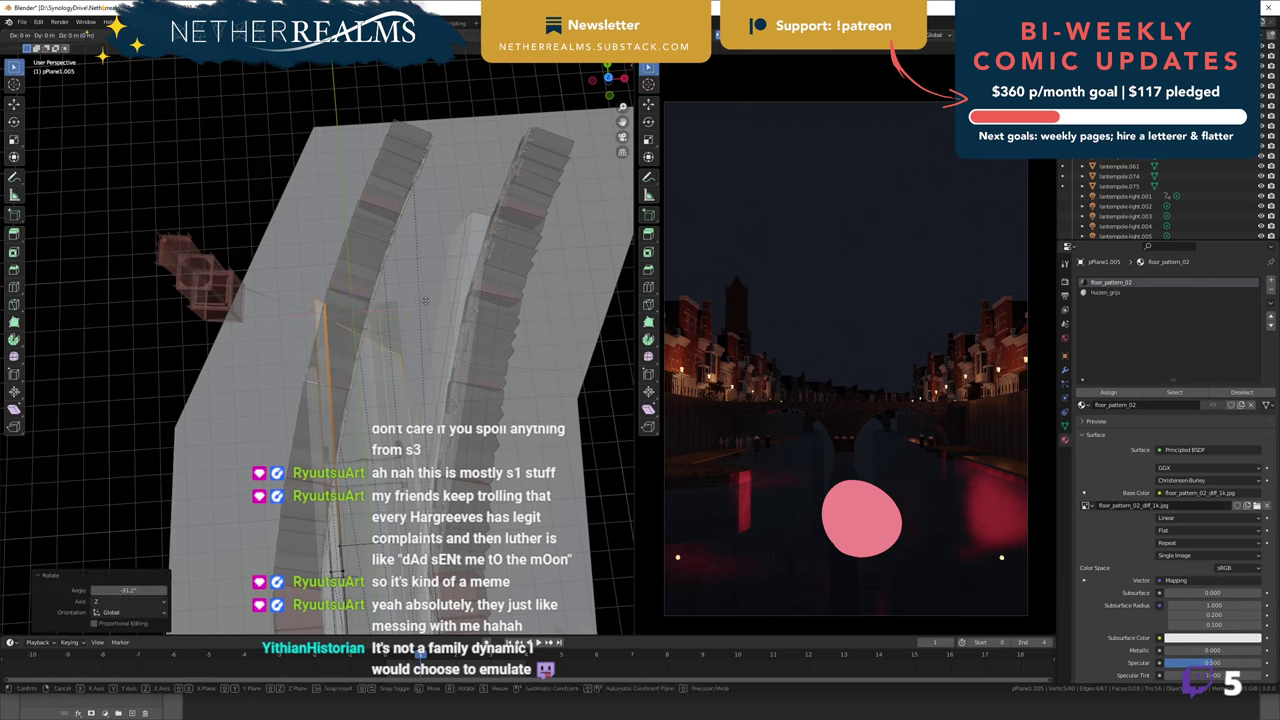
key(shift+z)
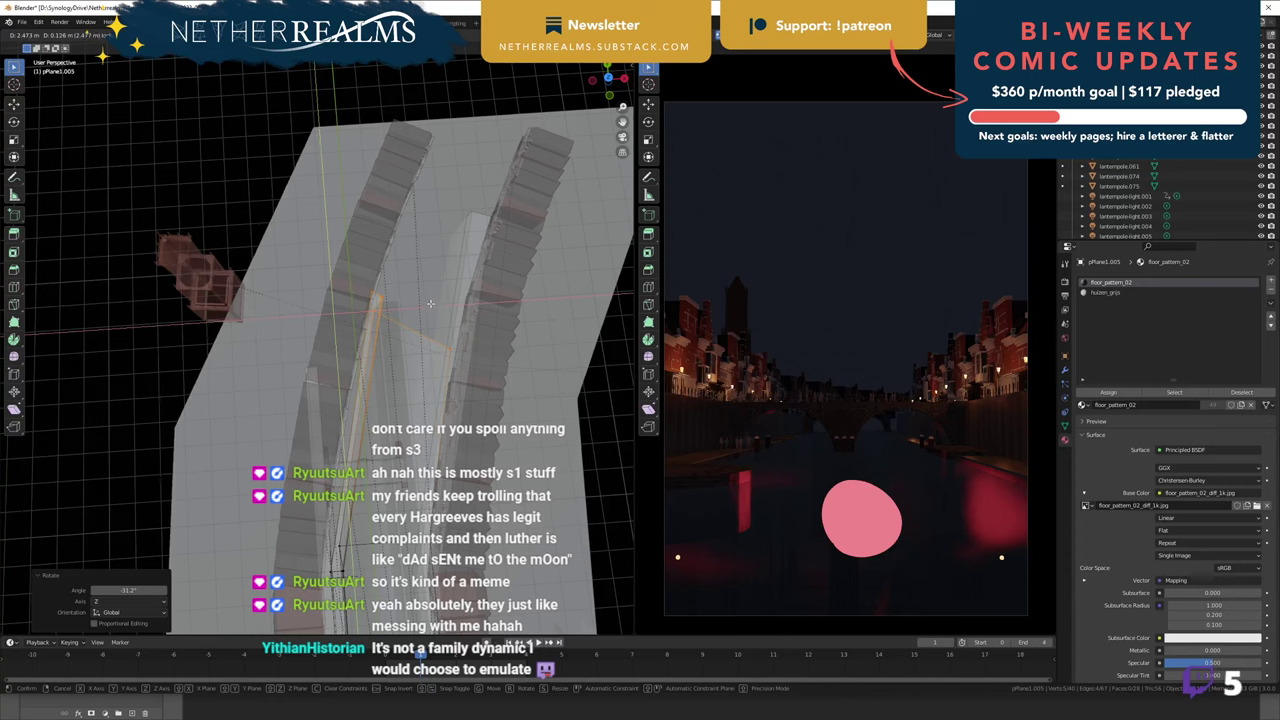
click(431, 304)
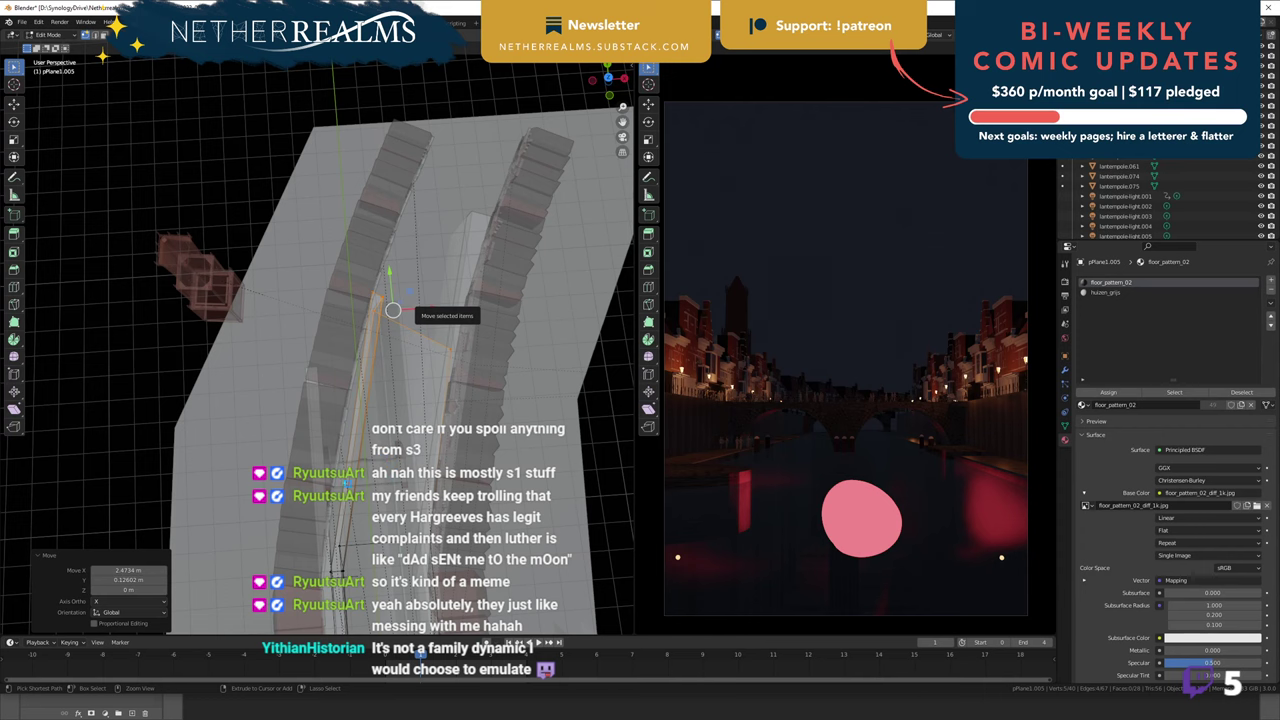
key(ctrl+s)
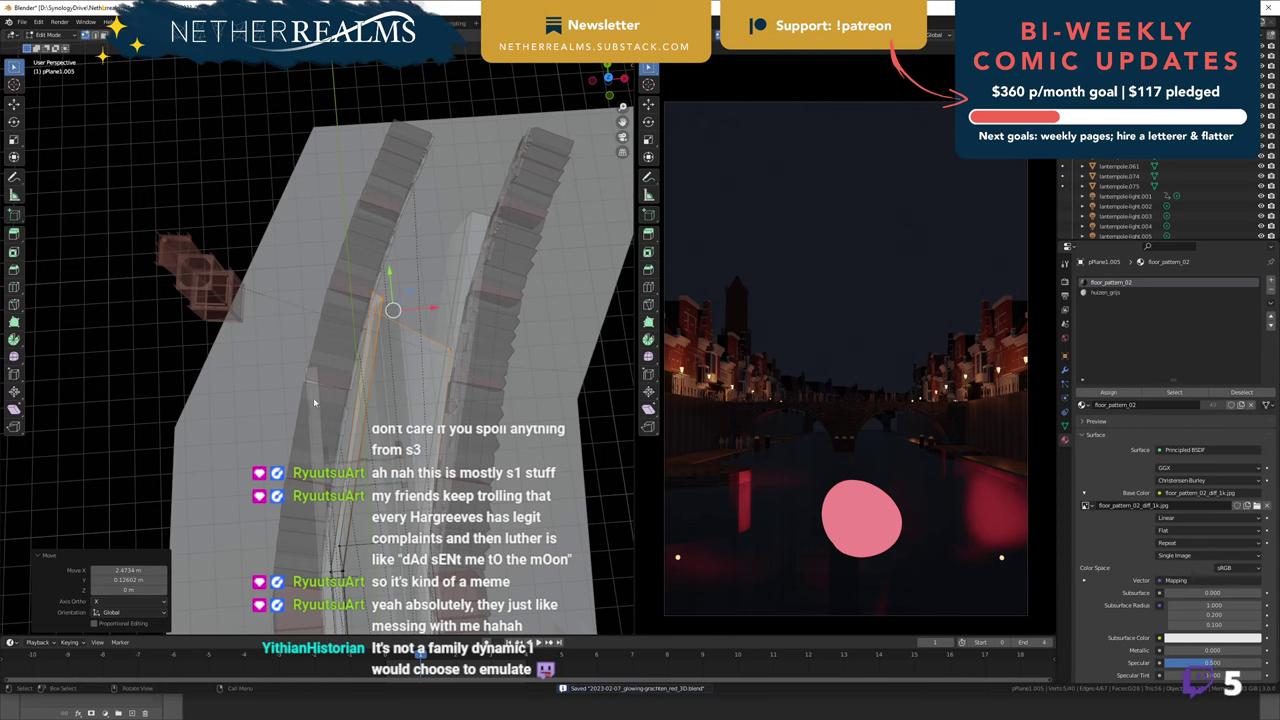
- Return to Object Mode and select the far bridge's objects, deselecting the surrounding quay planes, ground and houses
key(Tab)
middle_drag(388, 495, 360, 480)
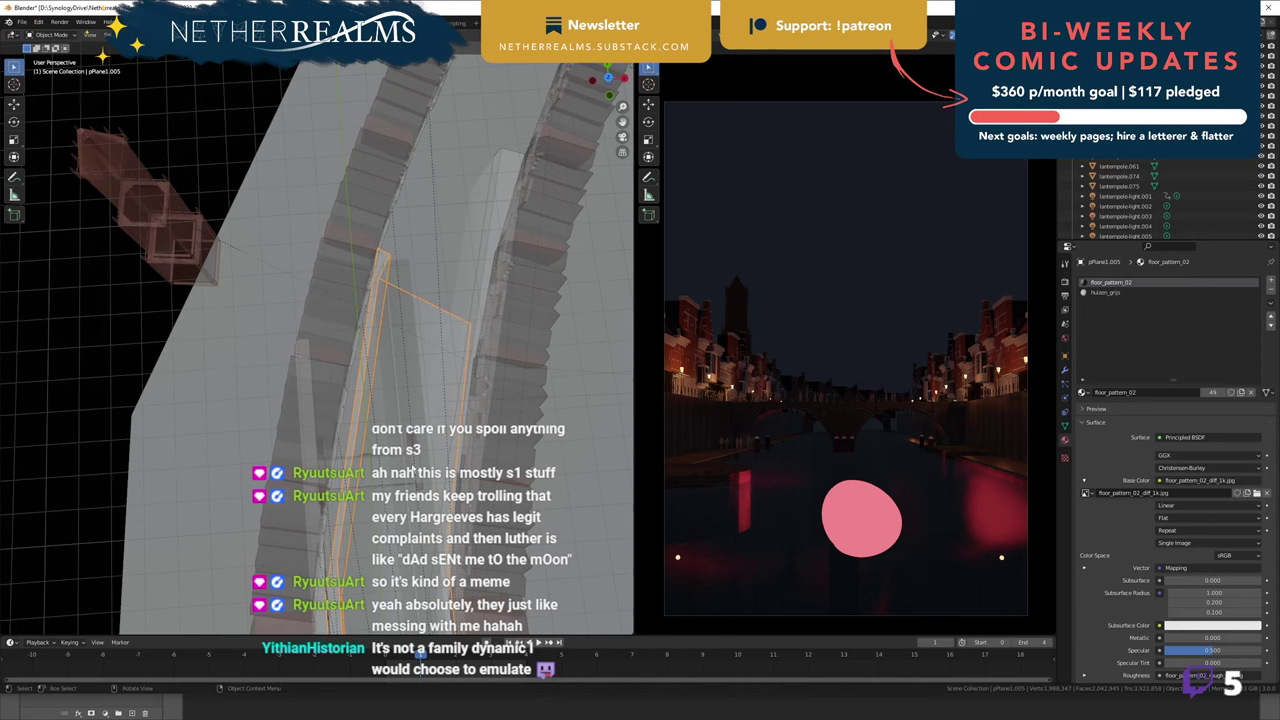
click(432, 436)
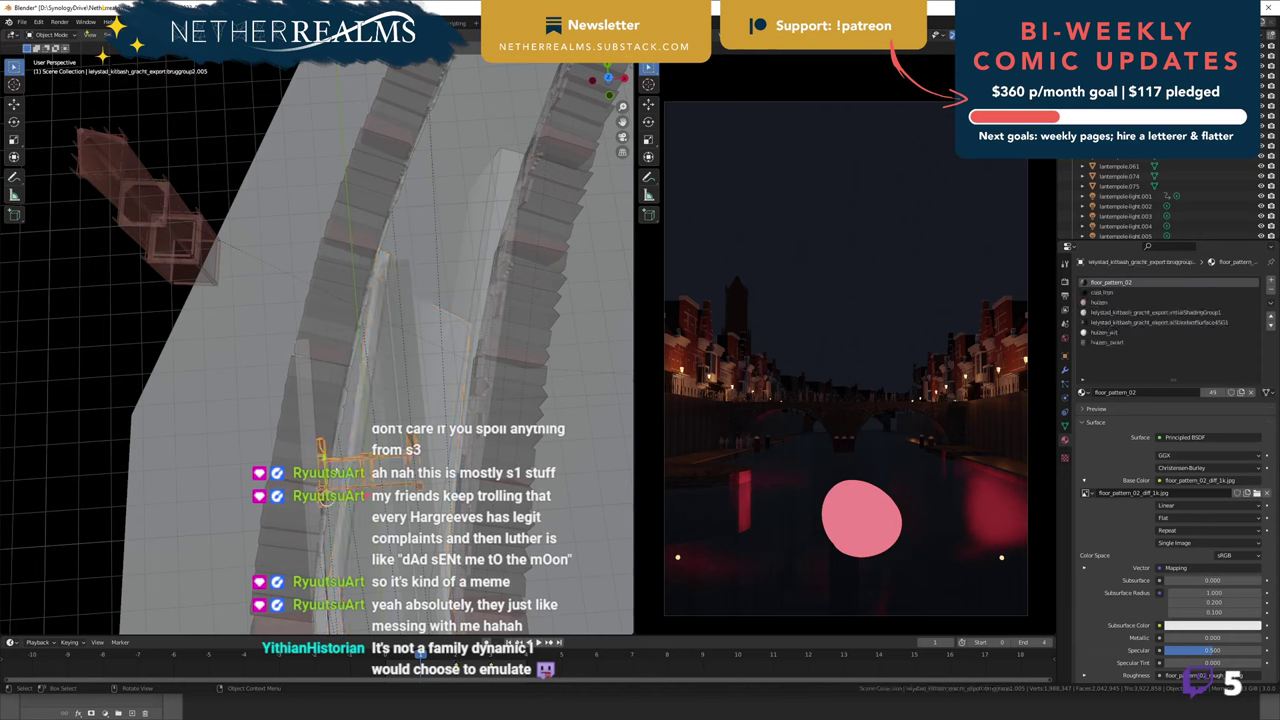
drag(424, 488, 297, 428)
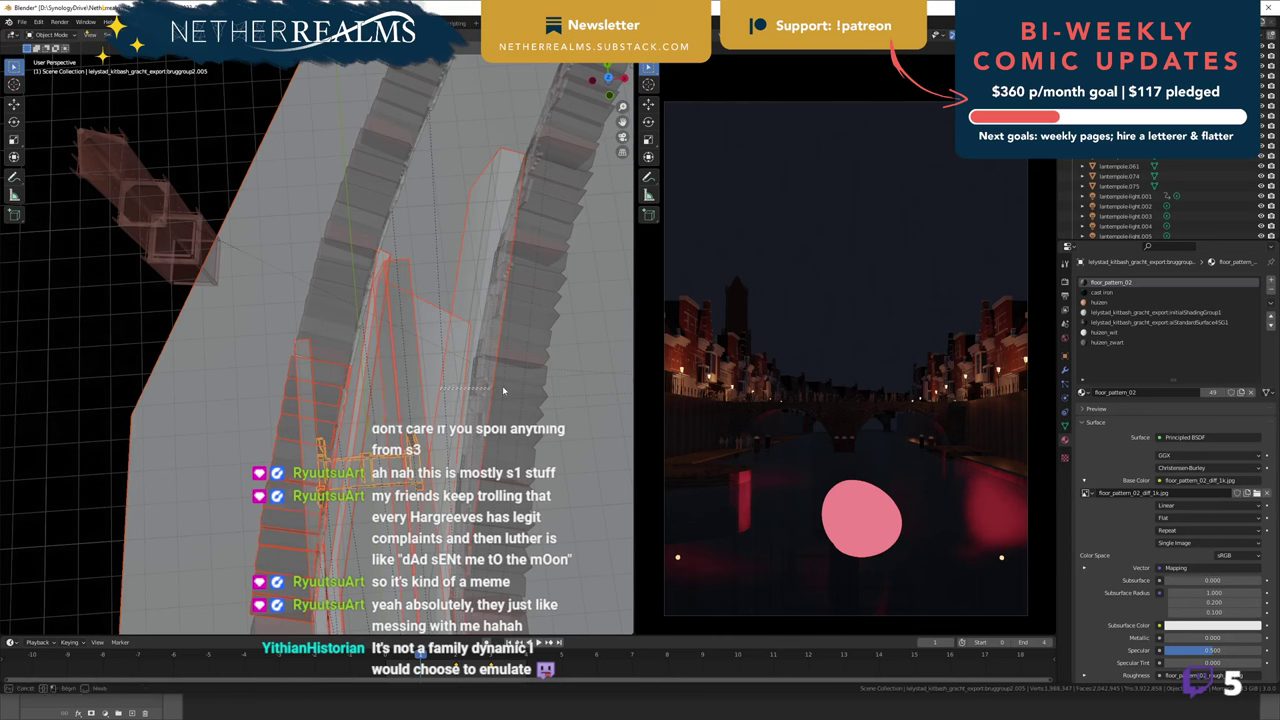
ctrl+drag(499, 392, 503, 391)
ctrl+drag(279, 409, 249, 414)
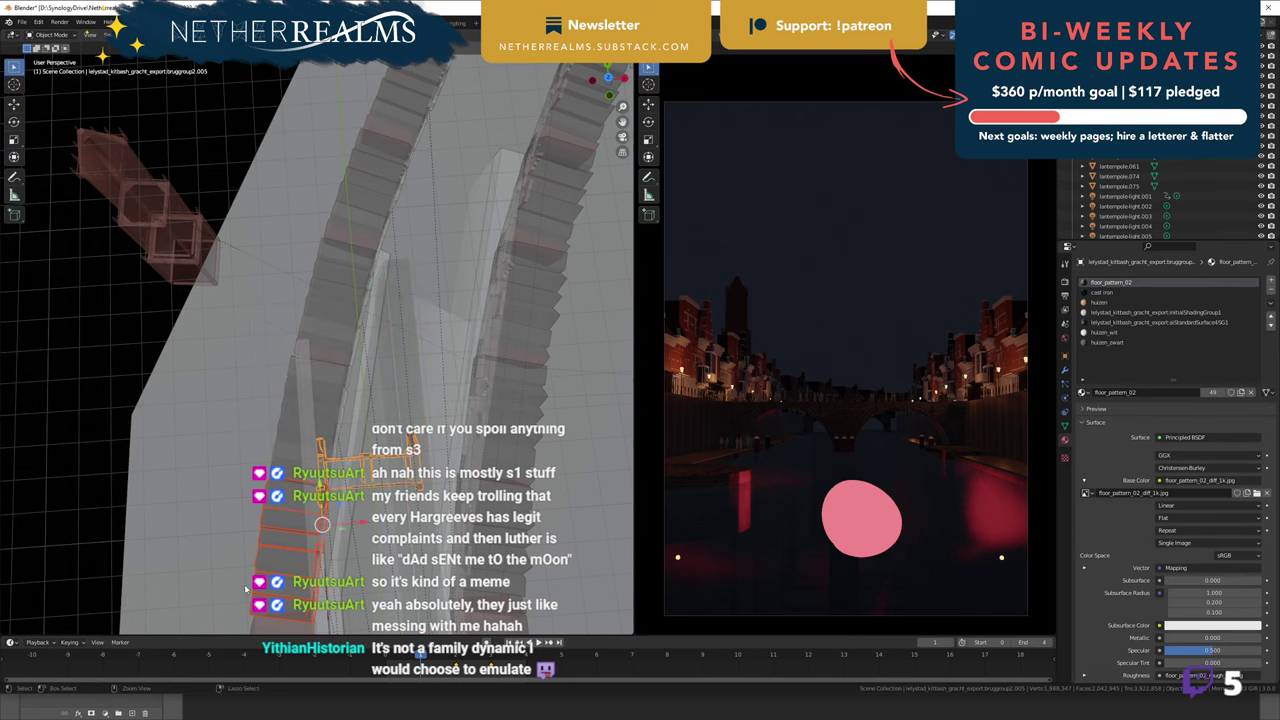
ctrl+drag(388, 612, 231, 582)
shift+middle_drag(231, 582, 229, 579)
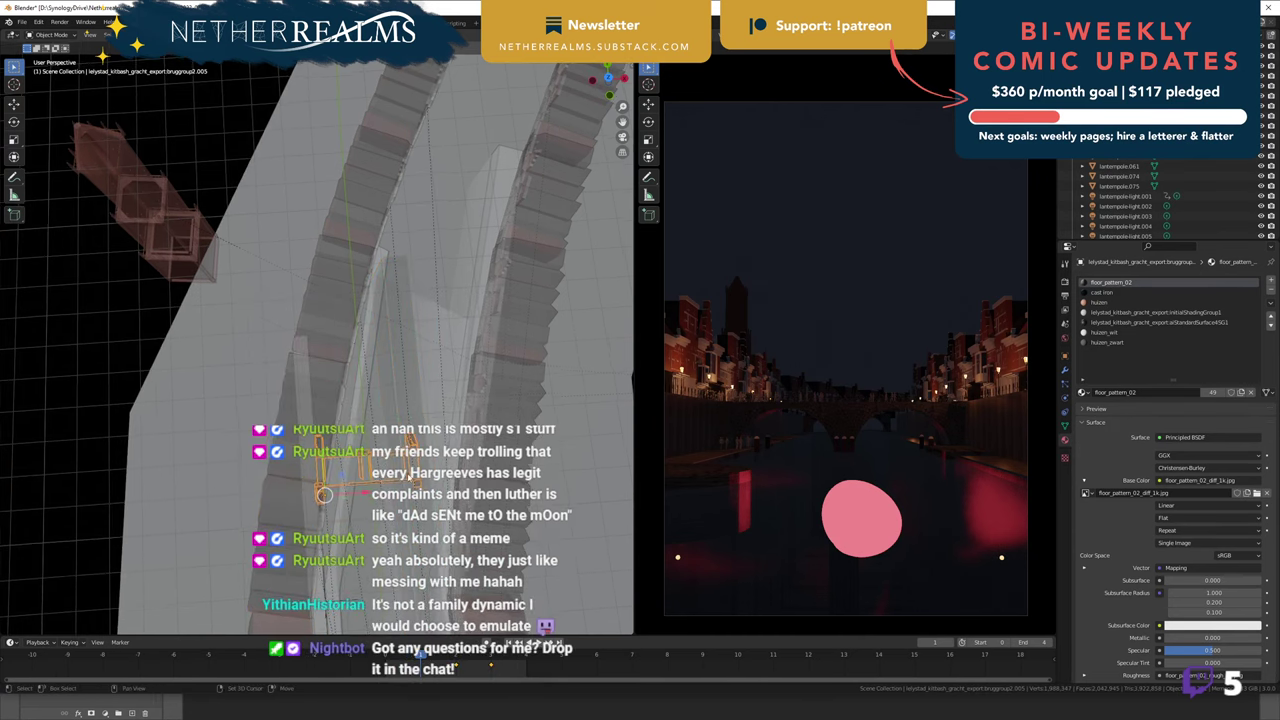
- Extend the selection to the far bridge group's full hierarchy from the object list
scroll(1138, 176, down, 2)
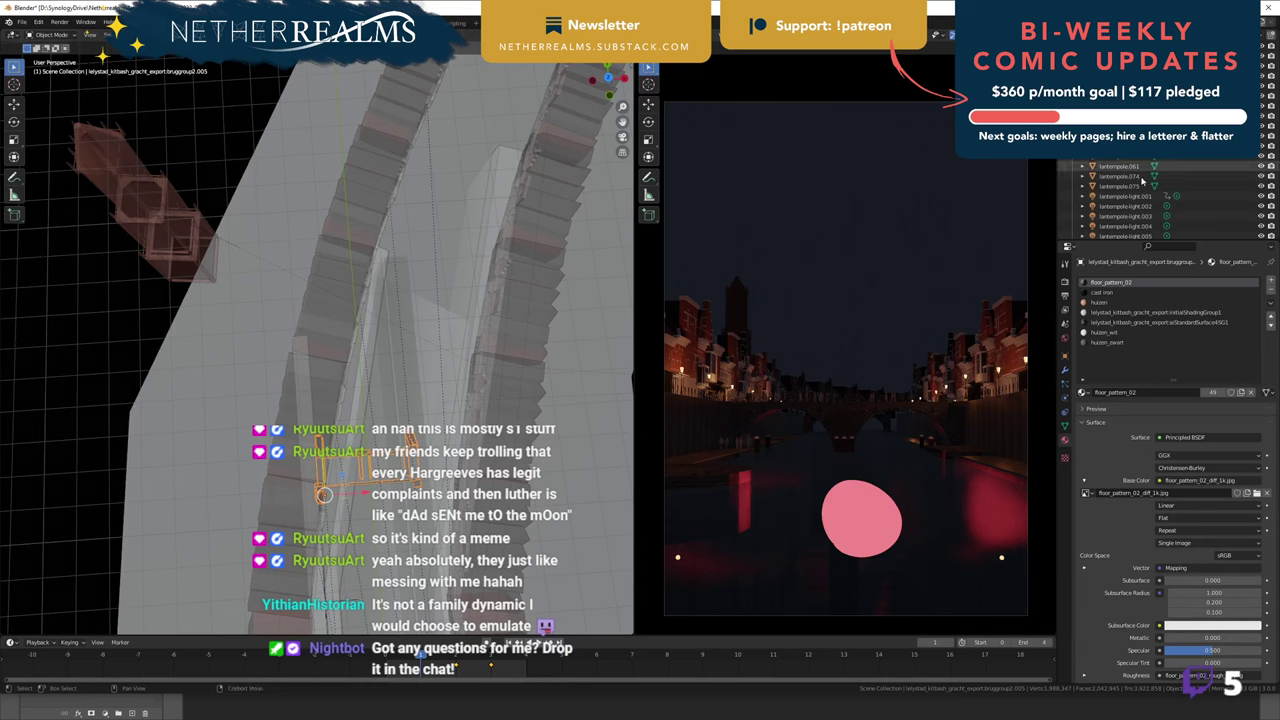
scroll(1138, 176, down, 10)
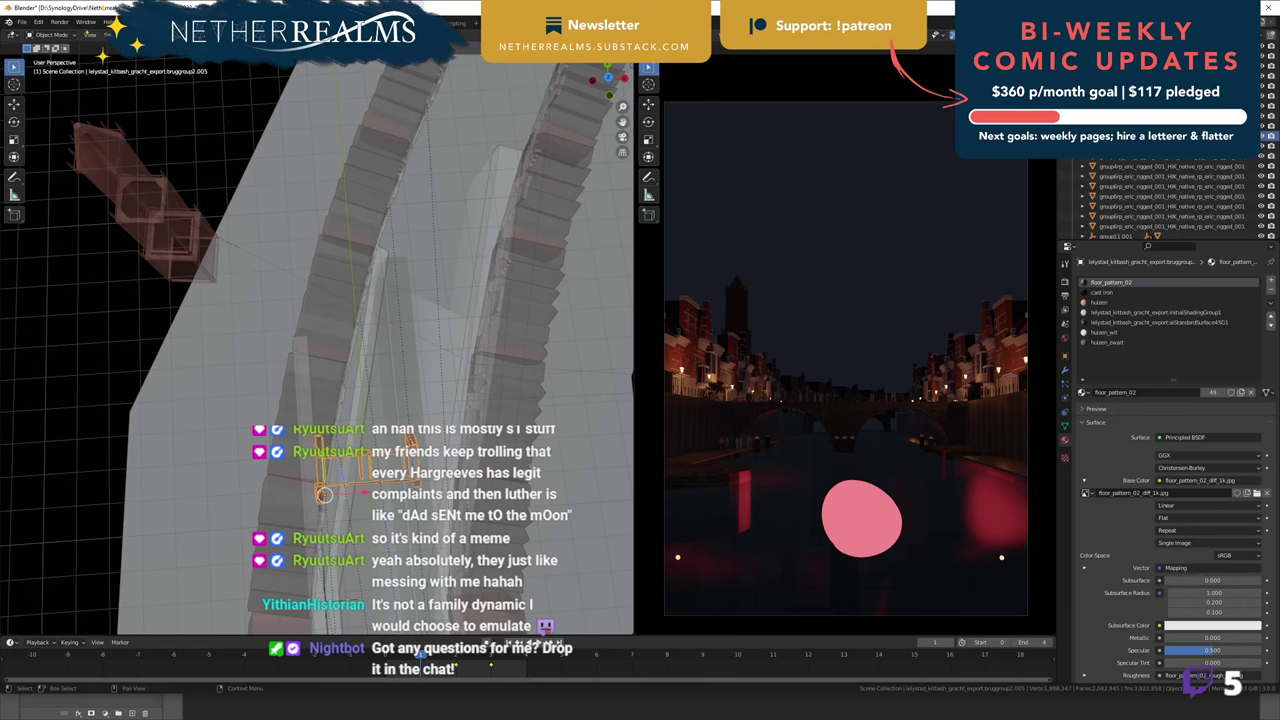
right_click(1087, 186)
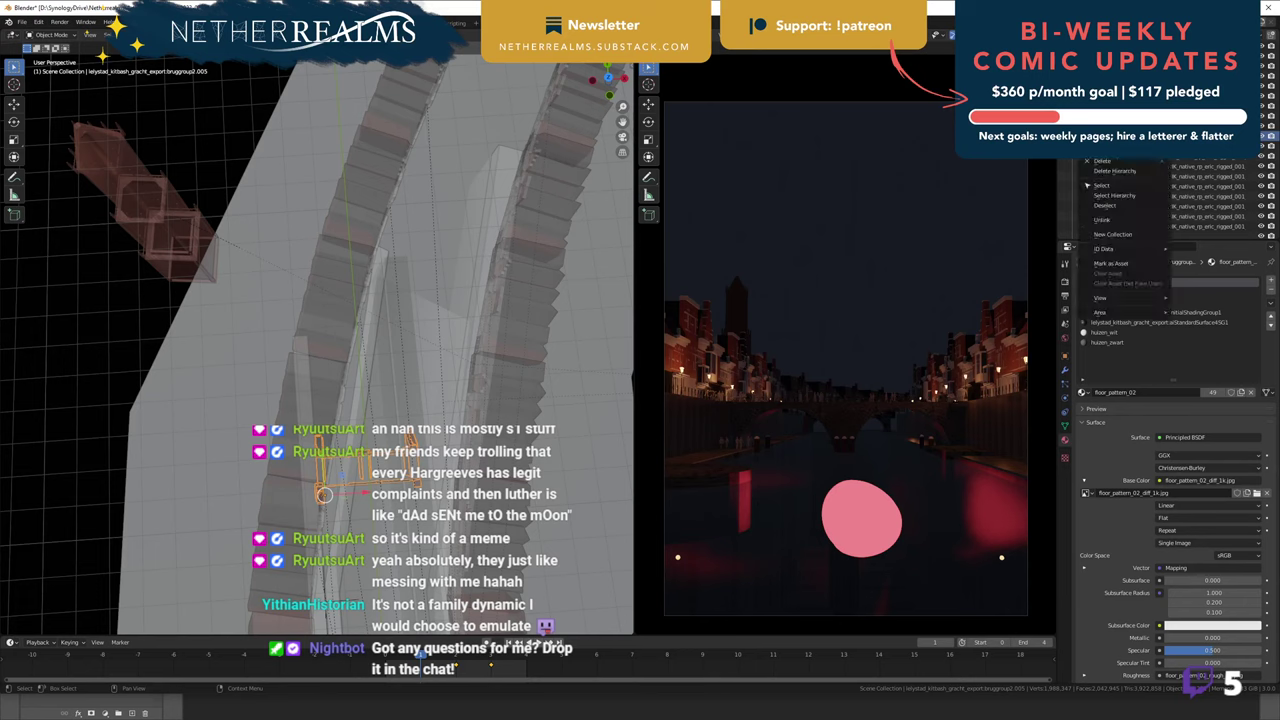
click(1123, 197)
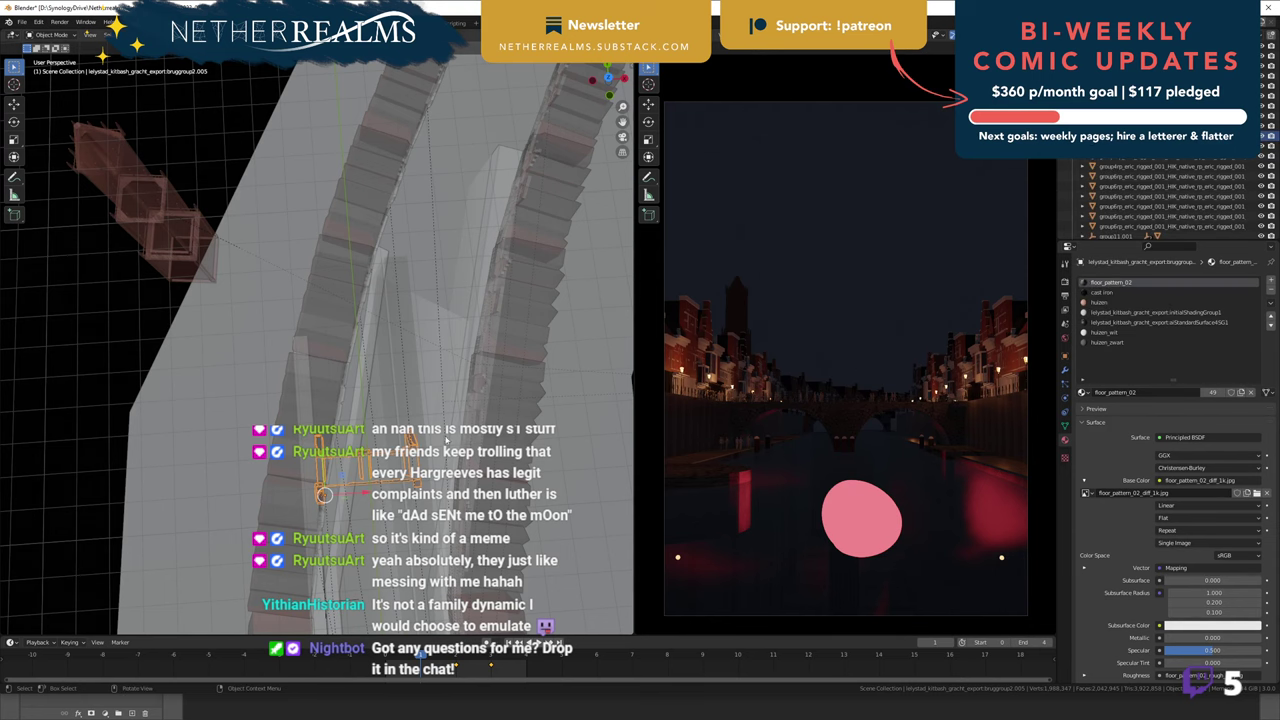
- Rotate the far bridge -13.7° around Z, move it about 0.79 m in X and 0.05 m in Y, and save the file
scroll(448, 440, down, 5)
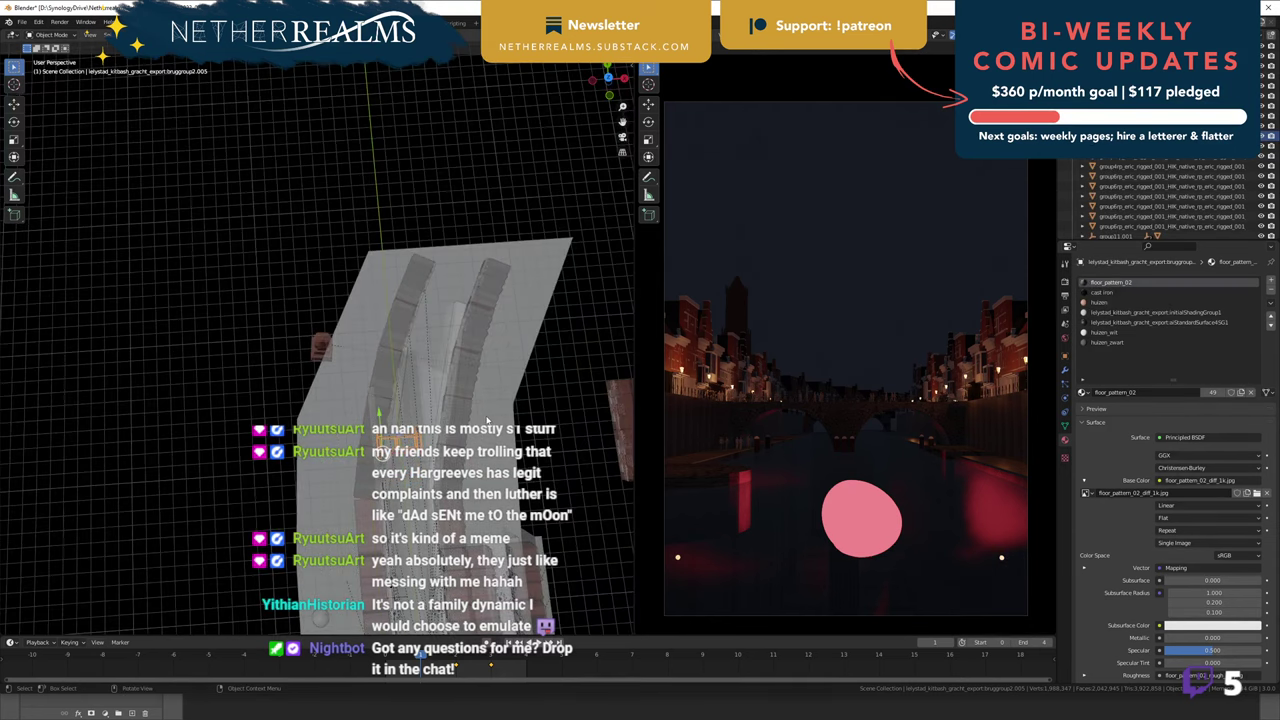
key(r)
key(z)
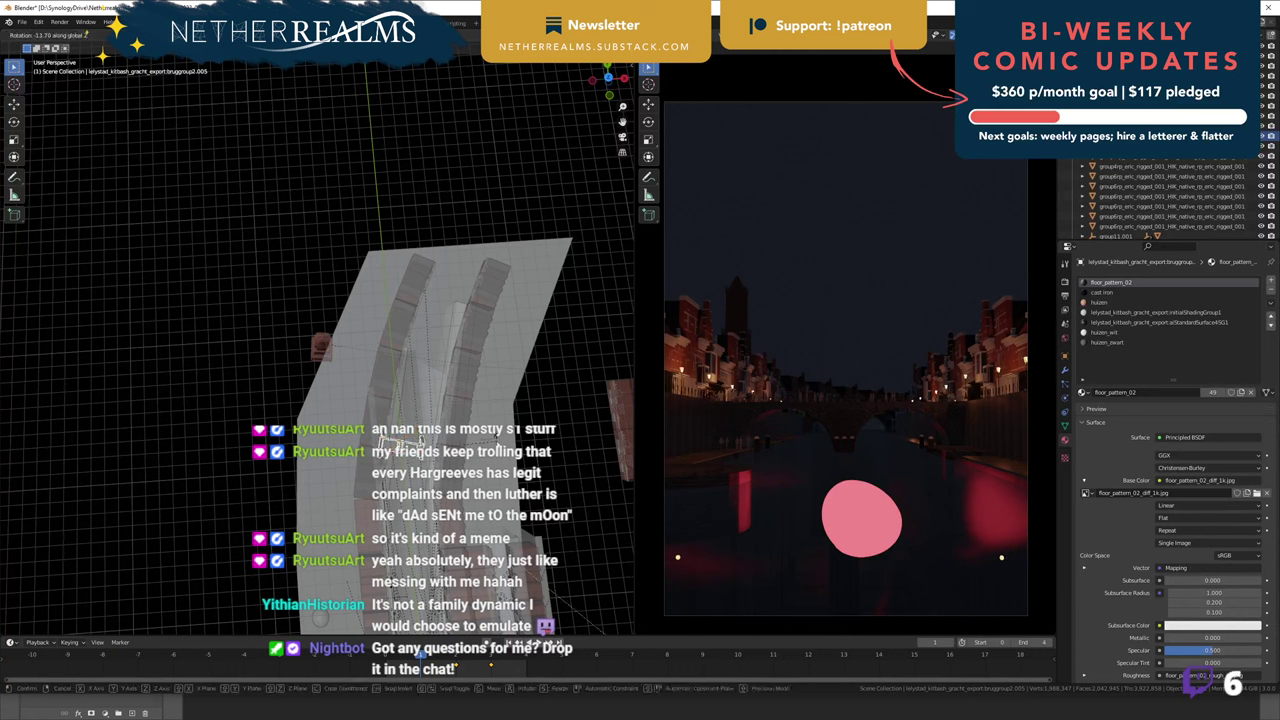
click(497, 437)
key(g)
key(shift+z)
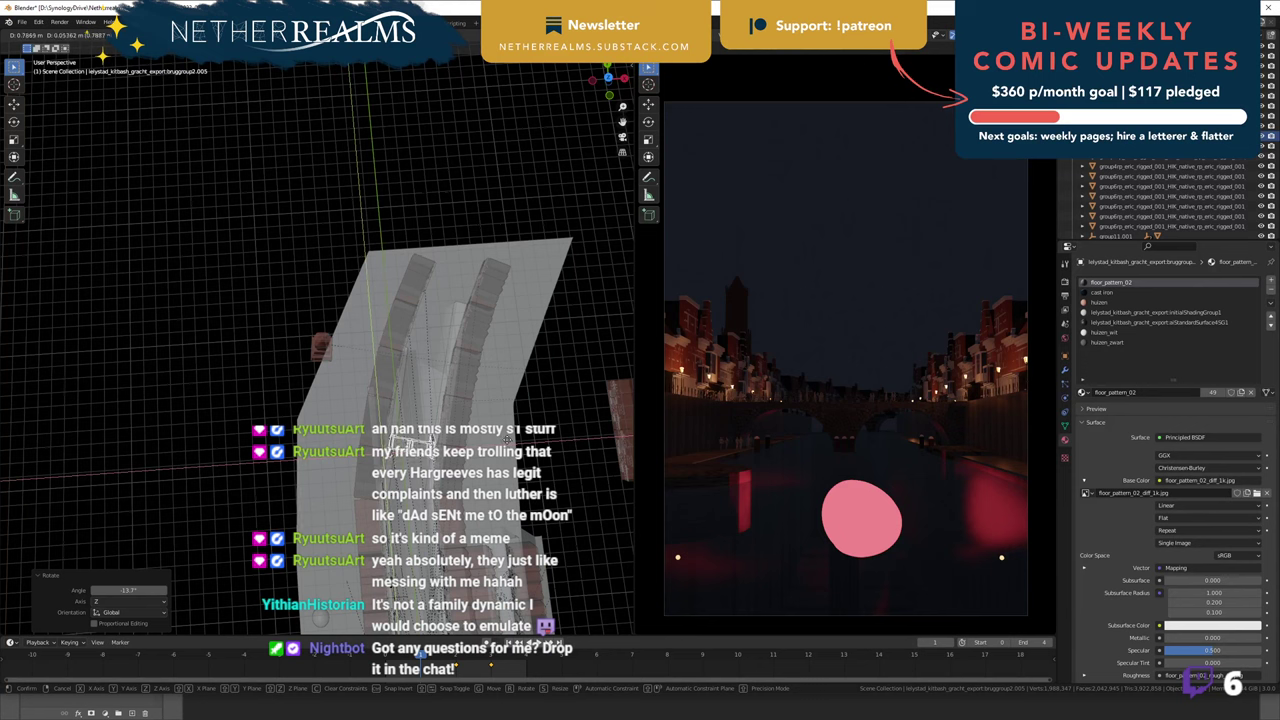
click(508, 441)
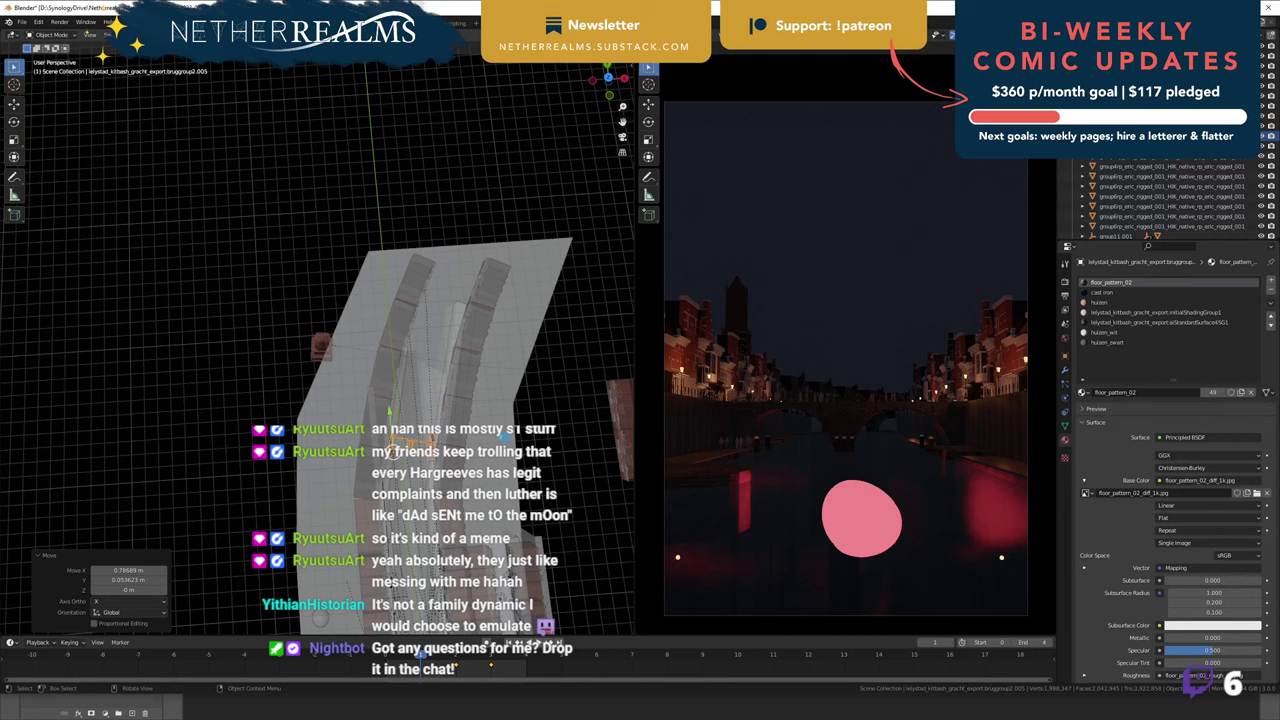
key(ctrl+s)
- Turn off X-ray and select the body of the nearer arched bridge with people and bicycles on it
shift+middle_drag(410, 515, 397, 231)
middle_drag(377, 288, 410, 243)
scroll(397, 331, up, 9)
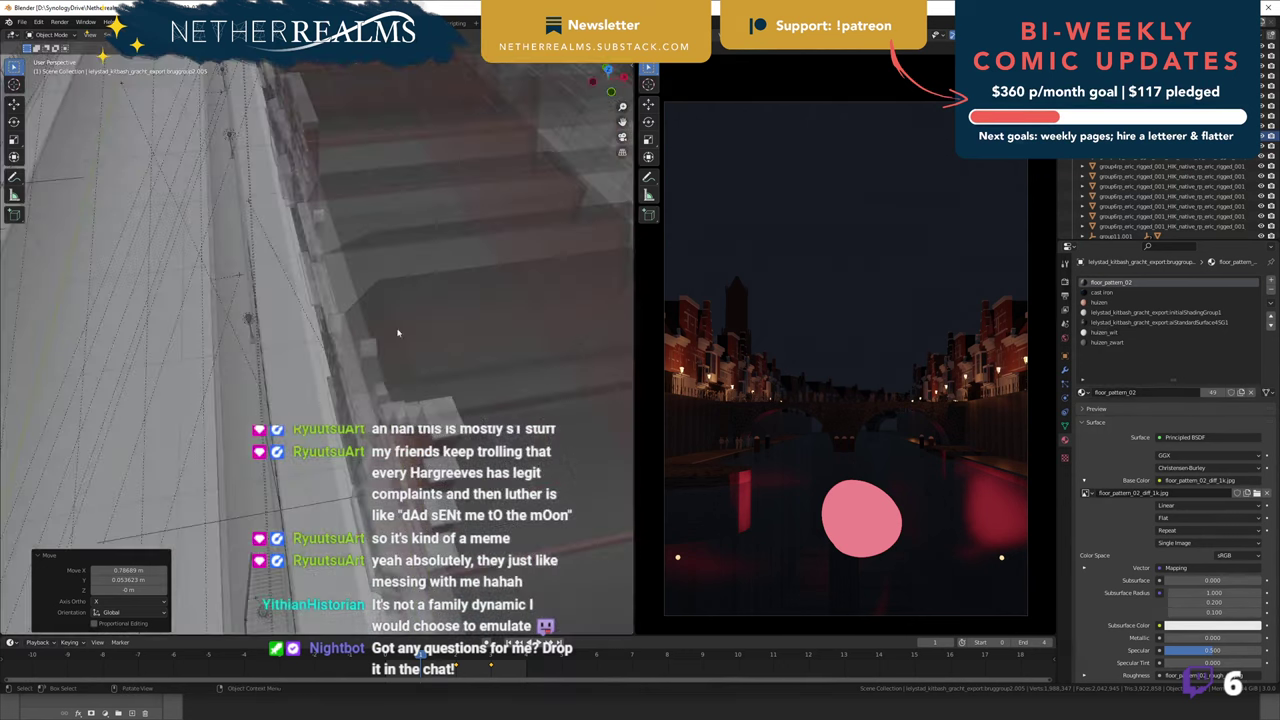
shift+middle_drag(226, 530, 377, 334)
scroll(332, 388, down, 8)
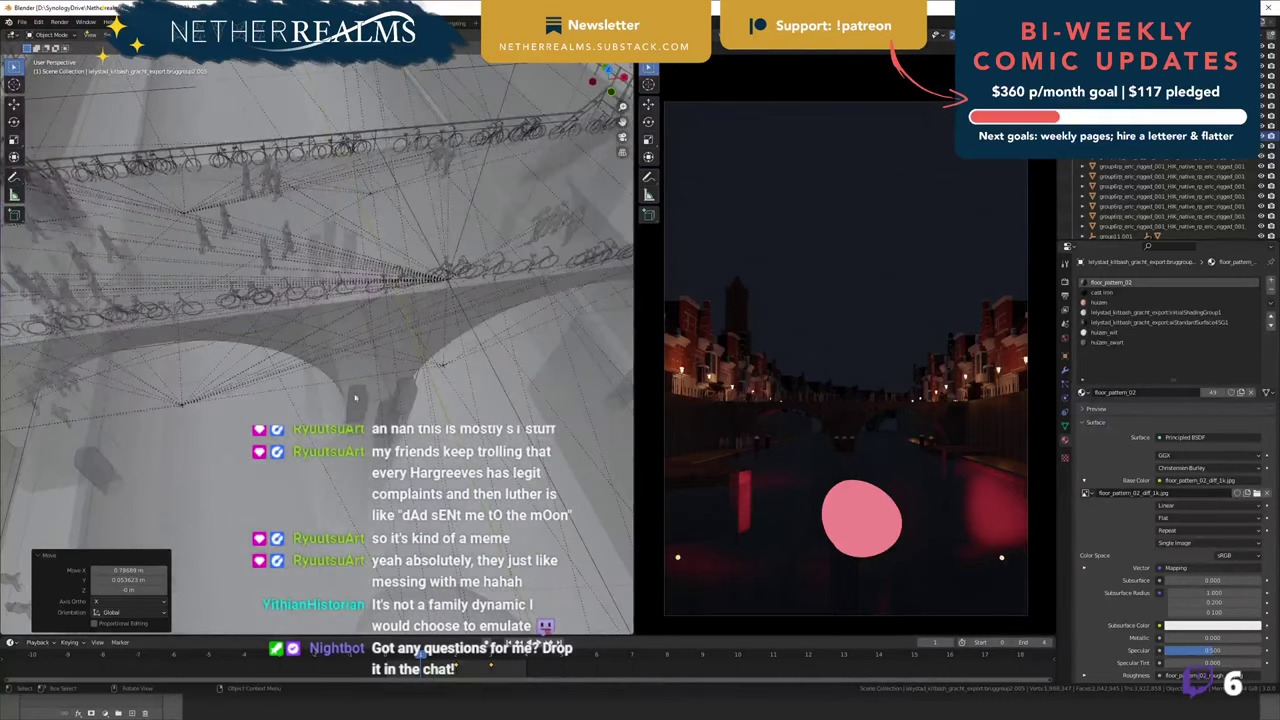
middle_drag(402, 403, 400, 388)
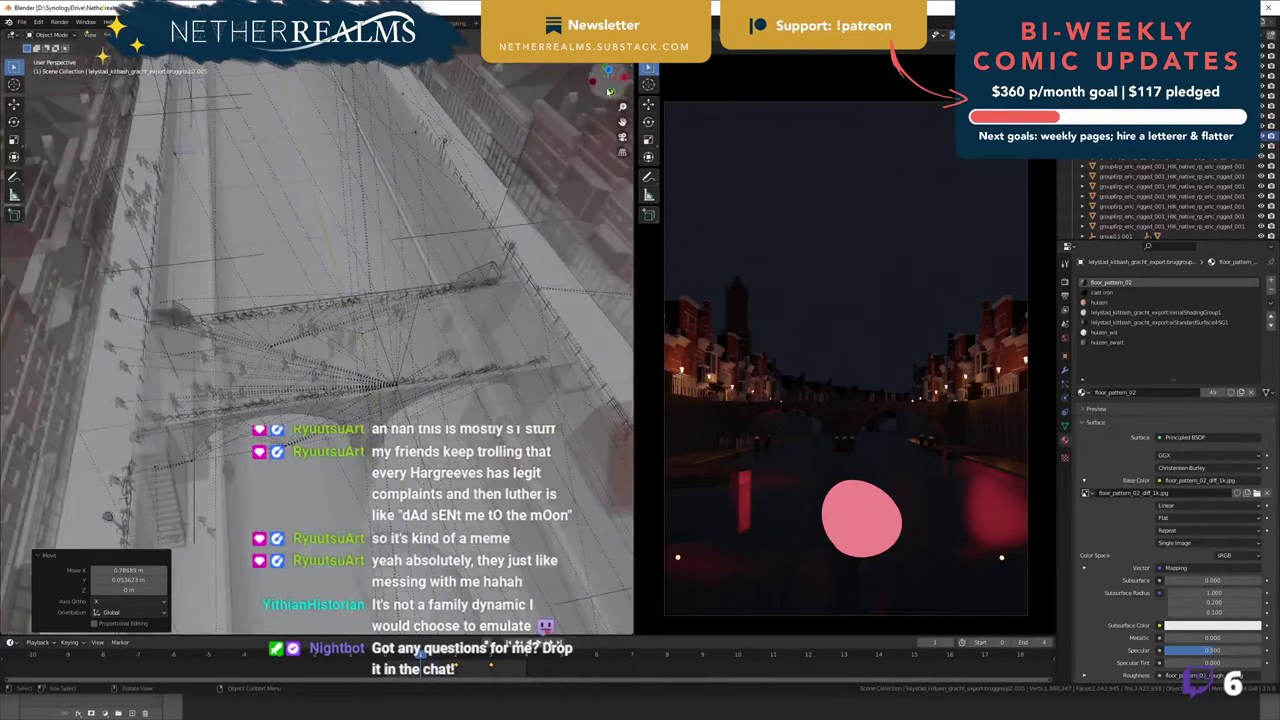
key(alt+z)
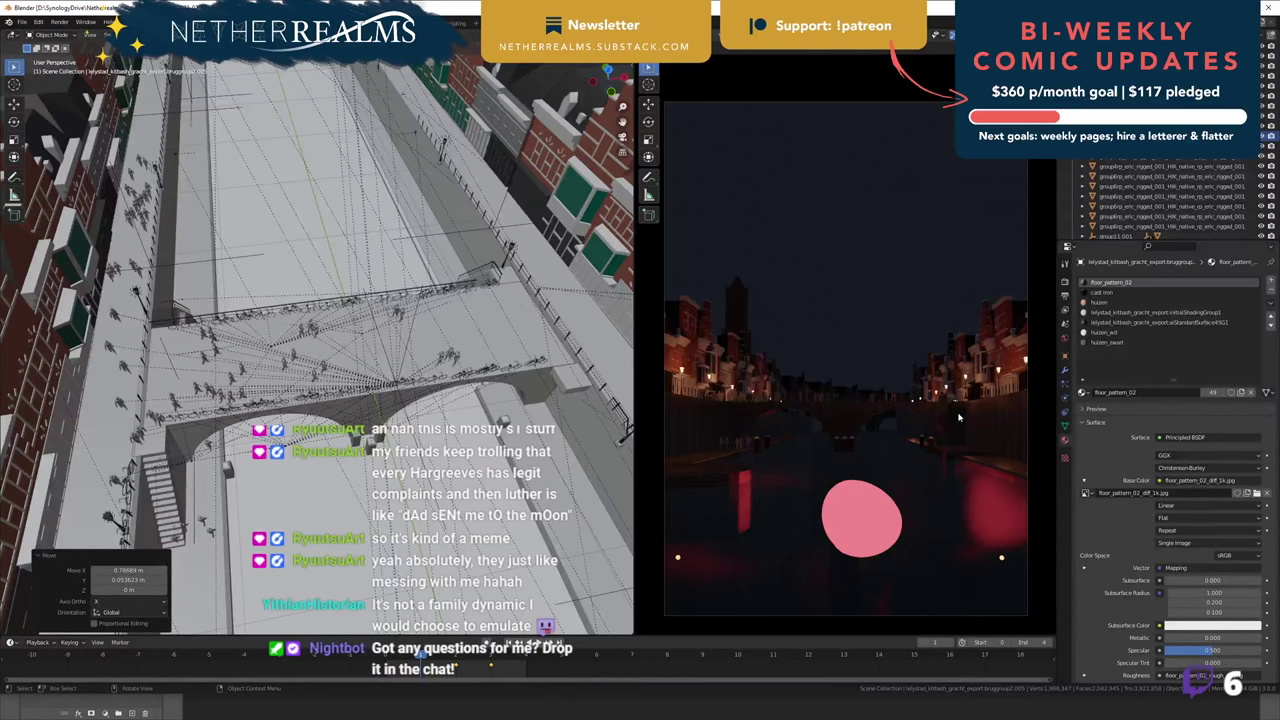
click(958, 418)
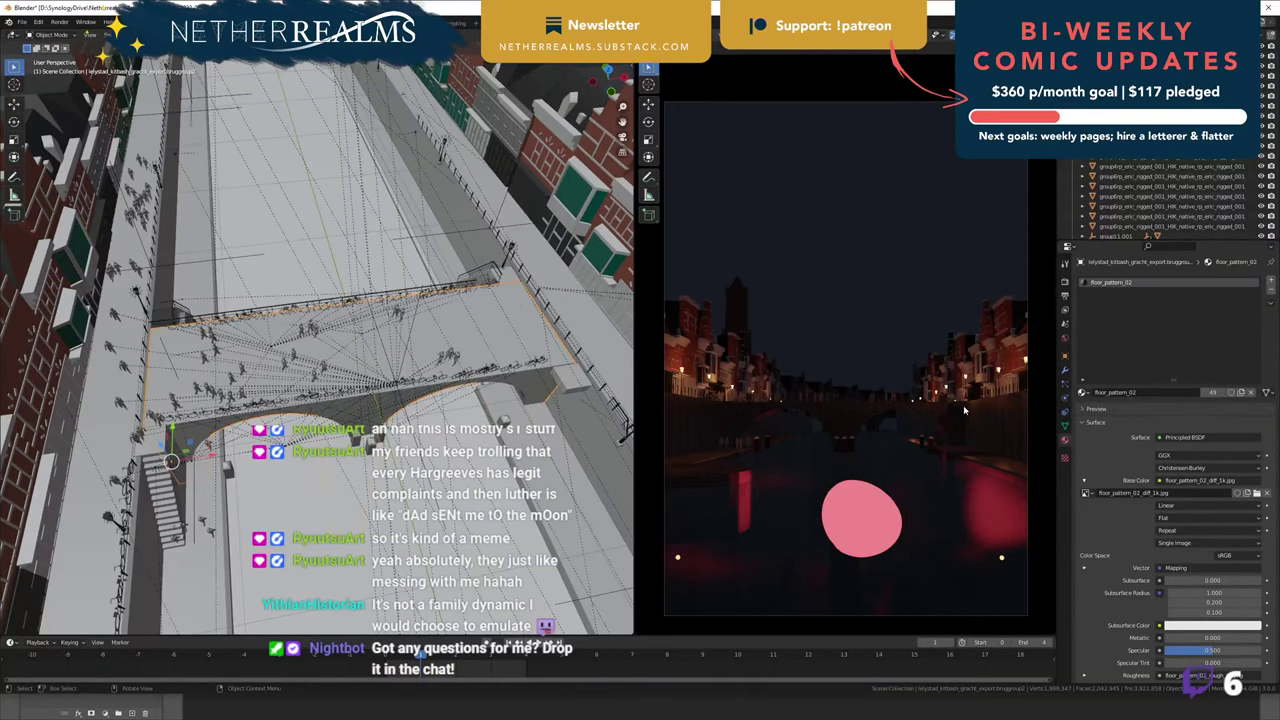
- Select the small block stampCube28.001 at the end of the nearer bridge and examine it beside the quay railing
click(573, 381)
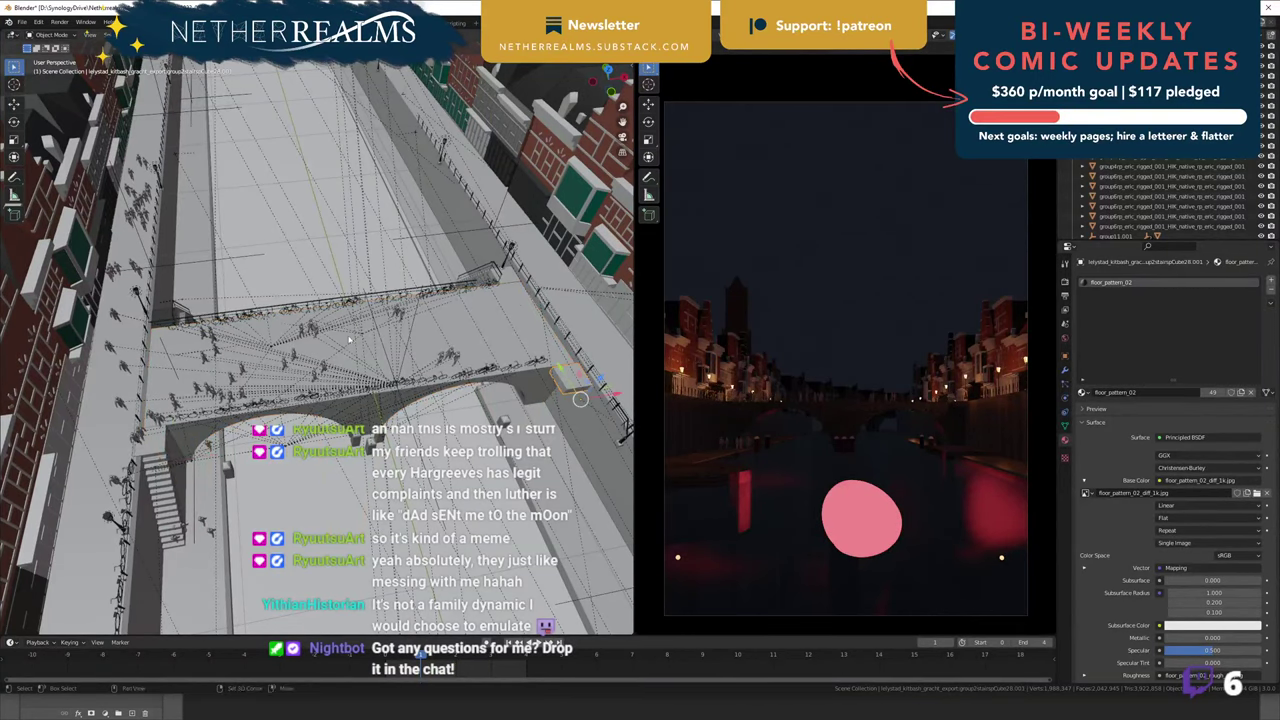
shift+middle_drag(402, 535, 333, 391)
scroll(352, 379, down, 9)
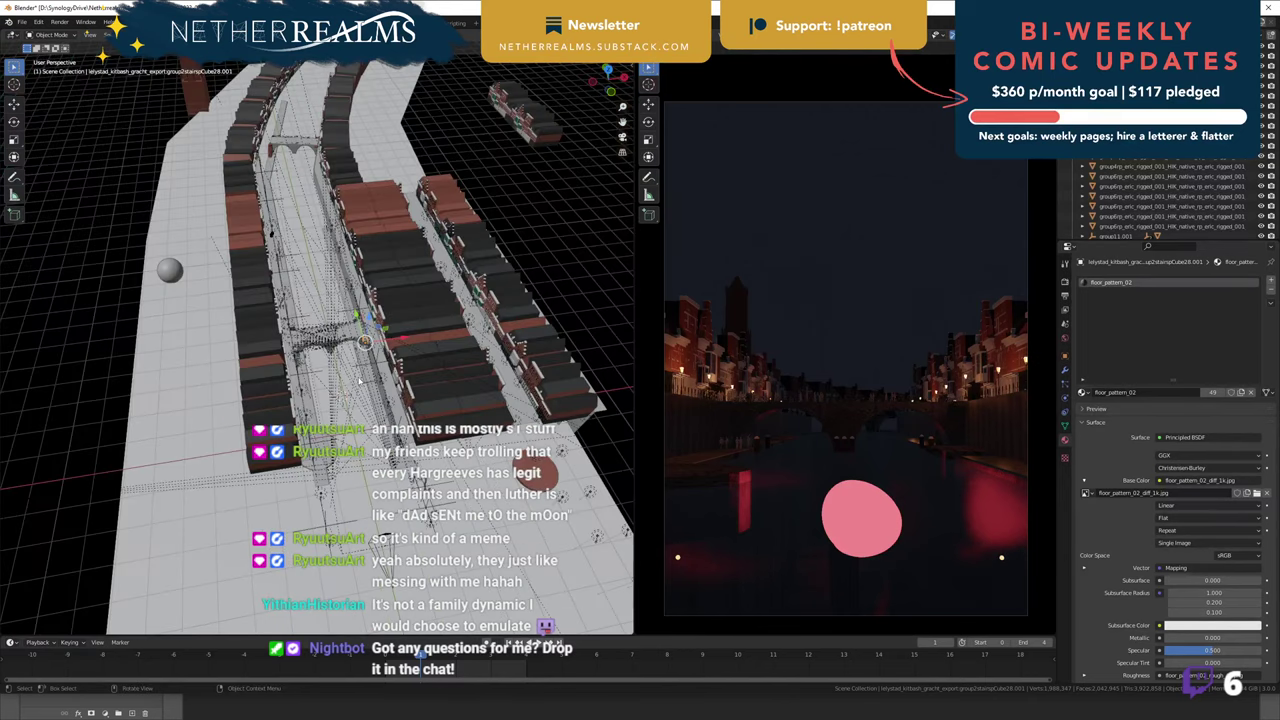
scroll(340, 322, up, 2)
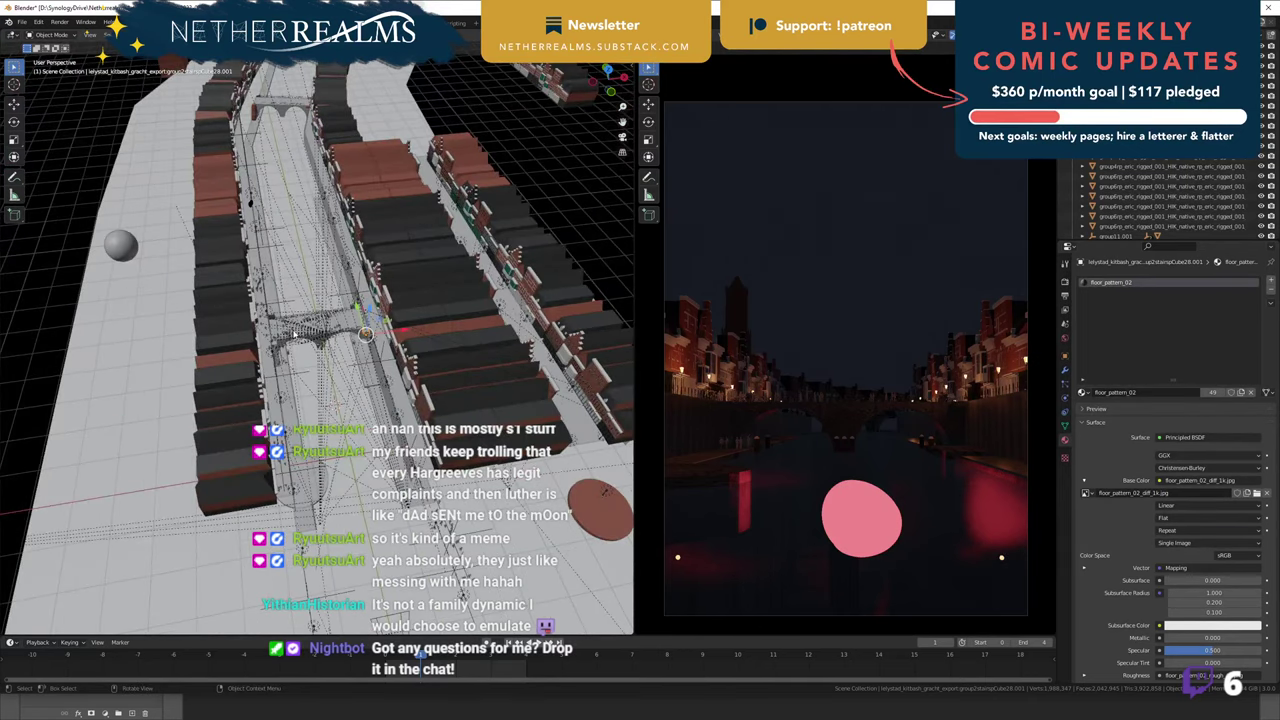
scroll(346, 325, up, 8)
scroll(347, 333, down, 5)
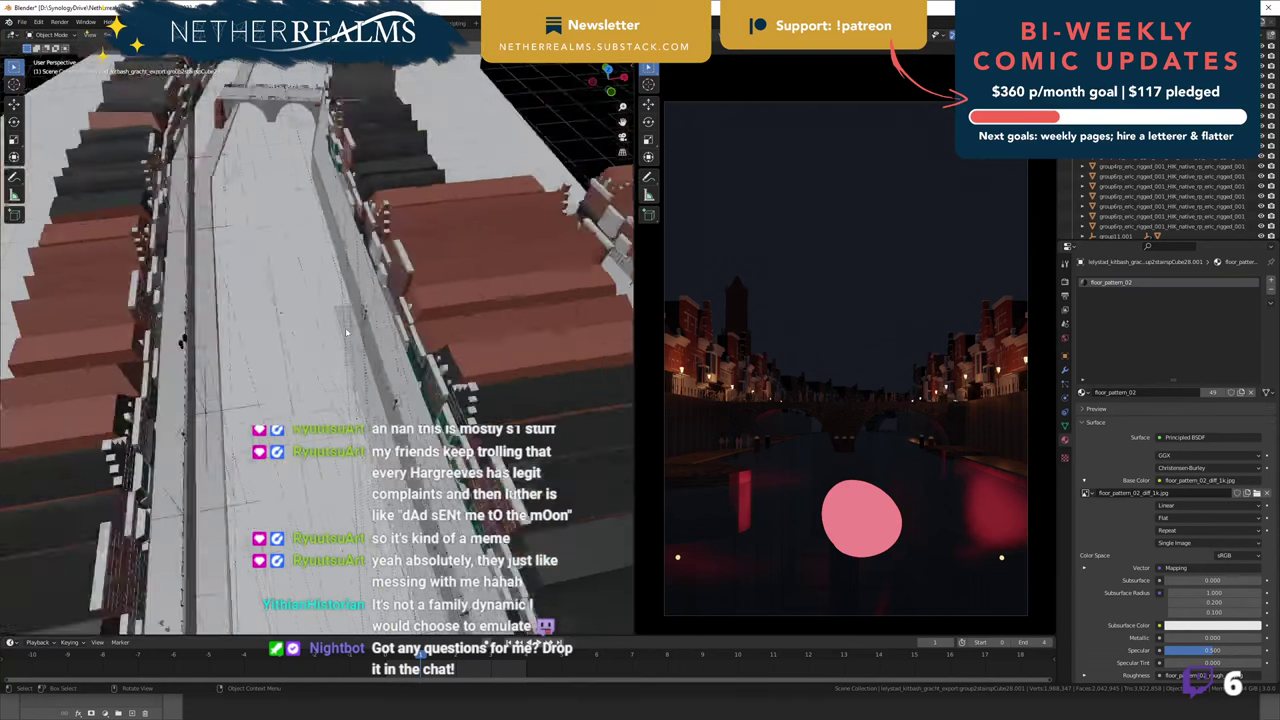
scroll(340, 405, up, 8)
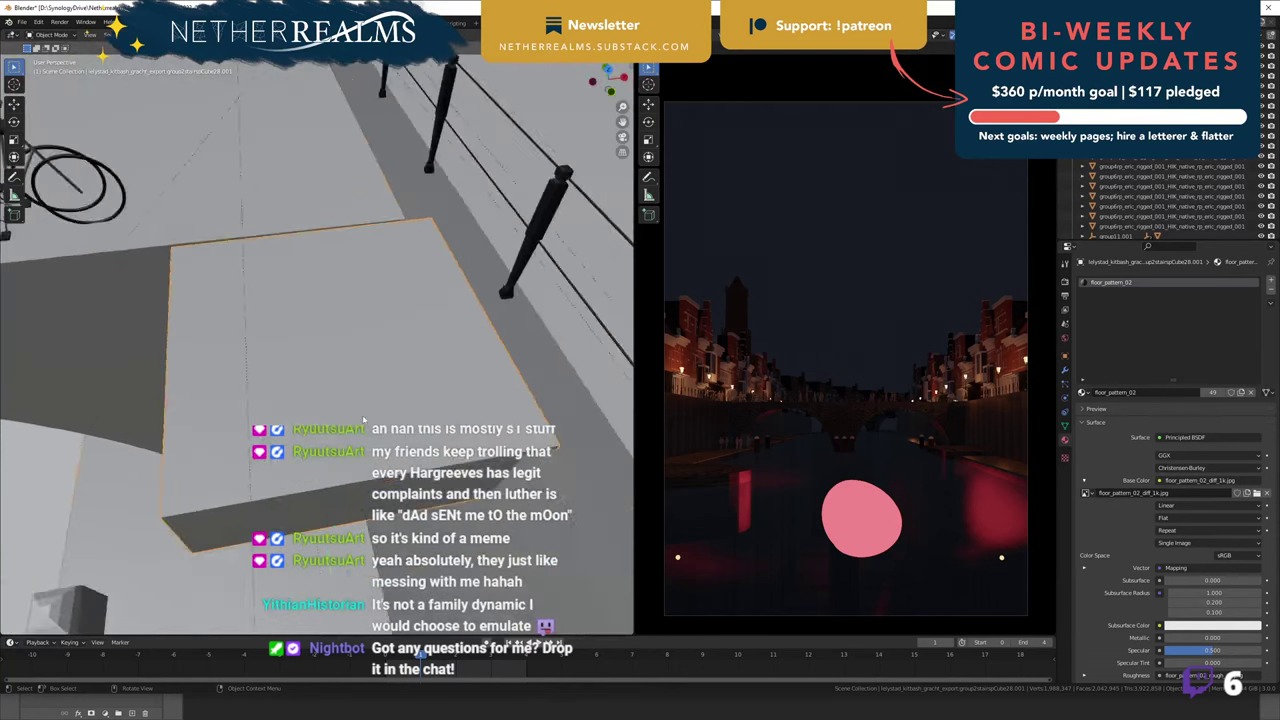
- Select the small block stampCube31 at the top of the stairs beside the nearer bridge and examine that stairway
scroll(302, 385, down, 5)
shift+middle_drag(309, 267, 316, 416)
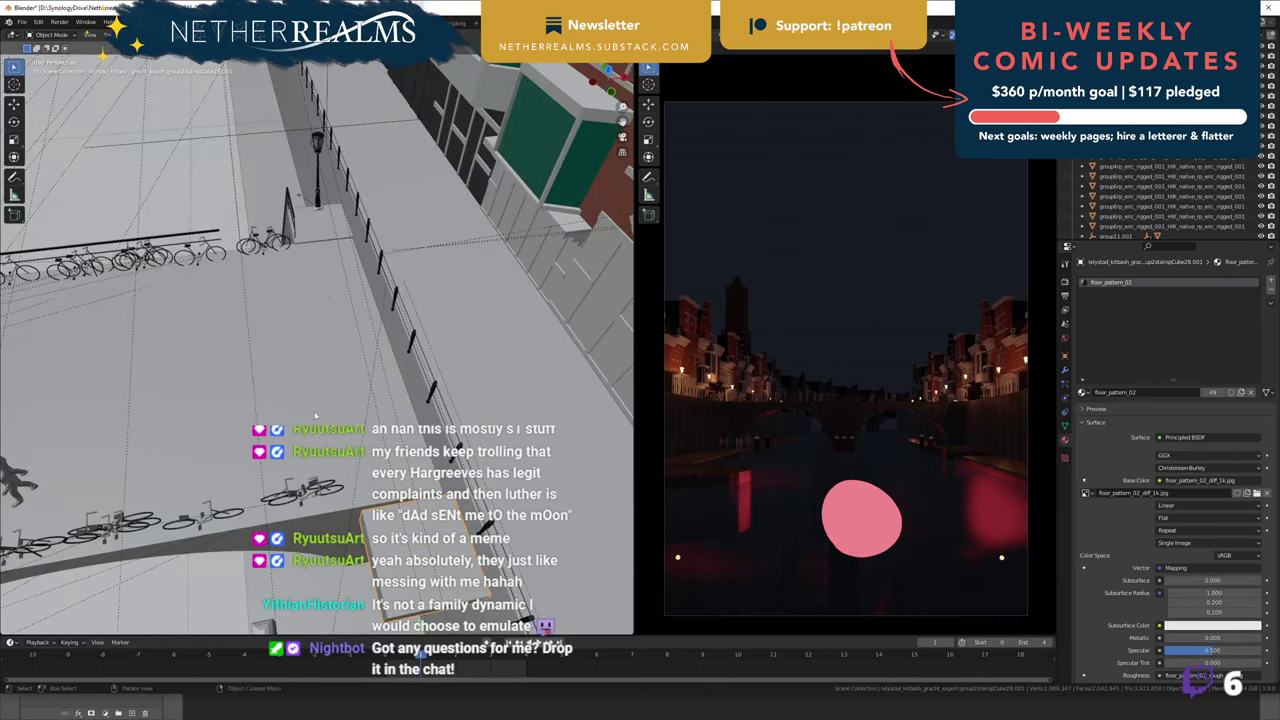
middle_drag(177, 484, 193, 400)
click(232, 453)
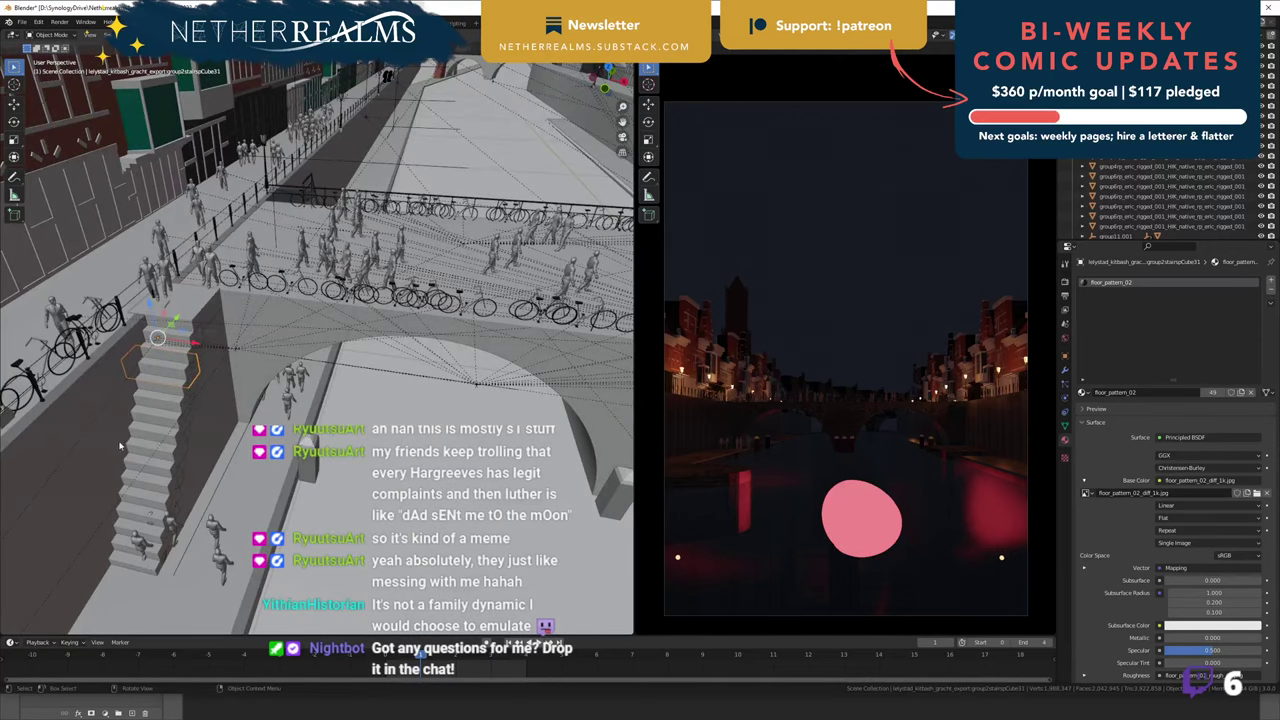
middle_drag(160, 464, 350, 555)
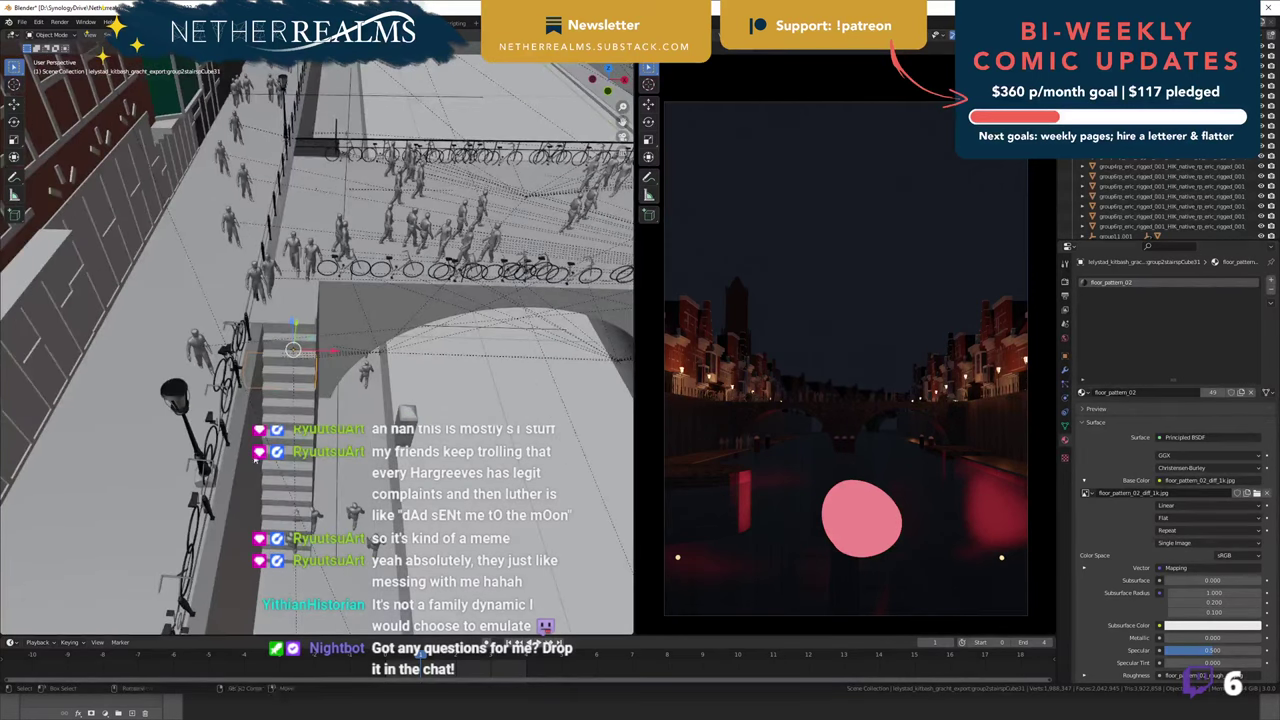
- Select the crowd.015 group beneath the nearer bridge and move it about 5.9 m along Y, away from the bridge
click(316, 517)
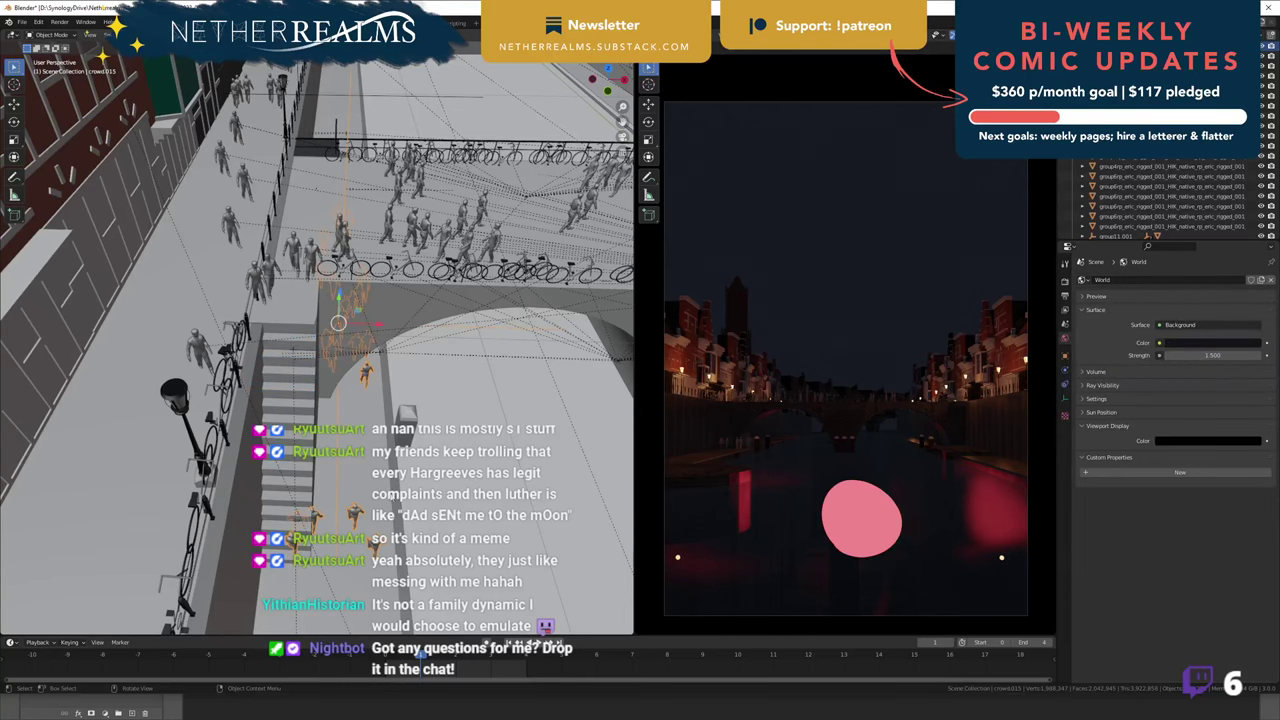
scroll(340, 480, down, 8)
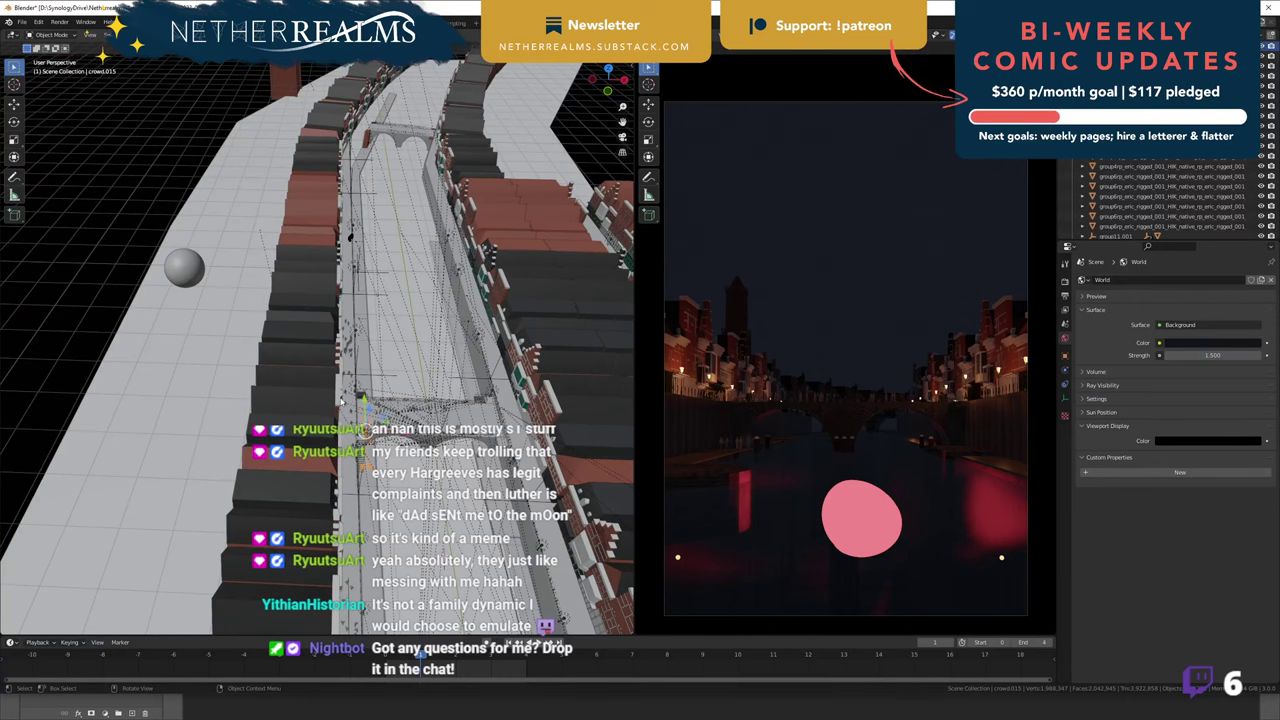
middle_drag(365, 402, 553, 362)
key(g)
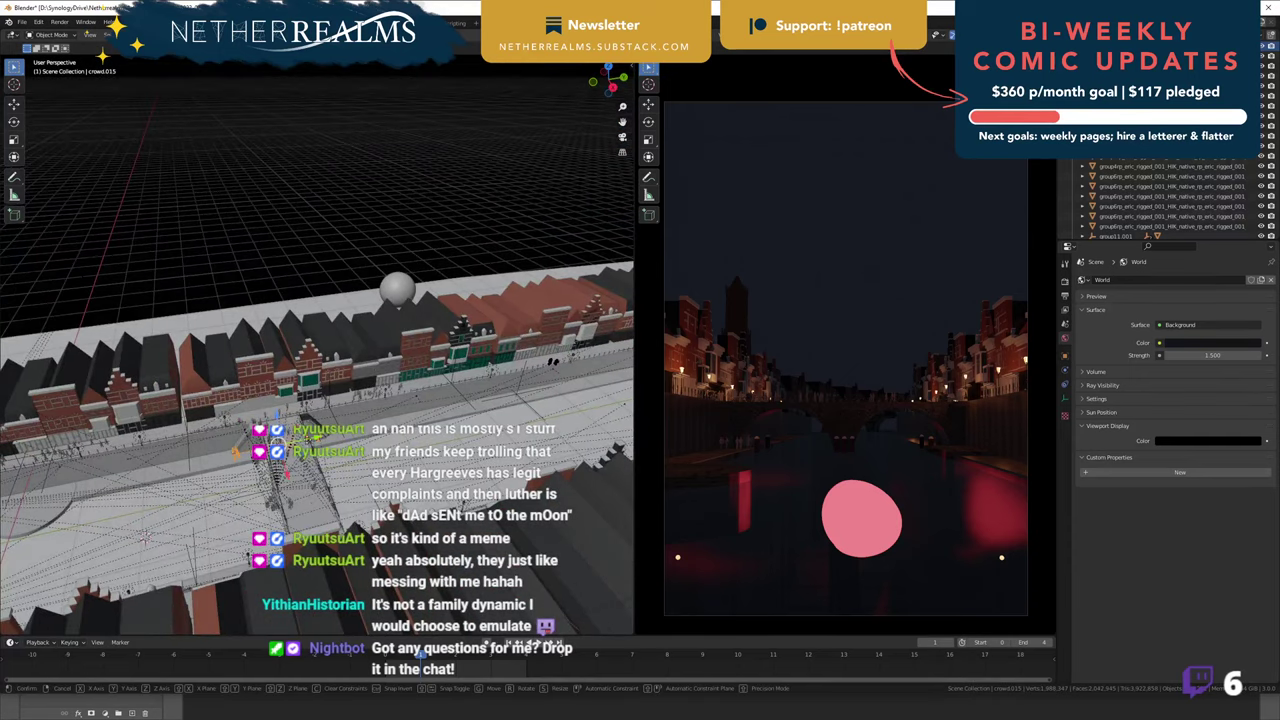
key(y)
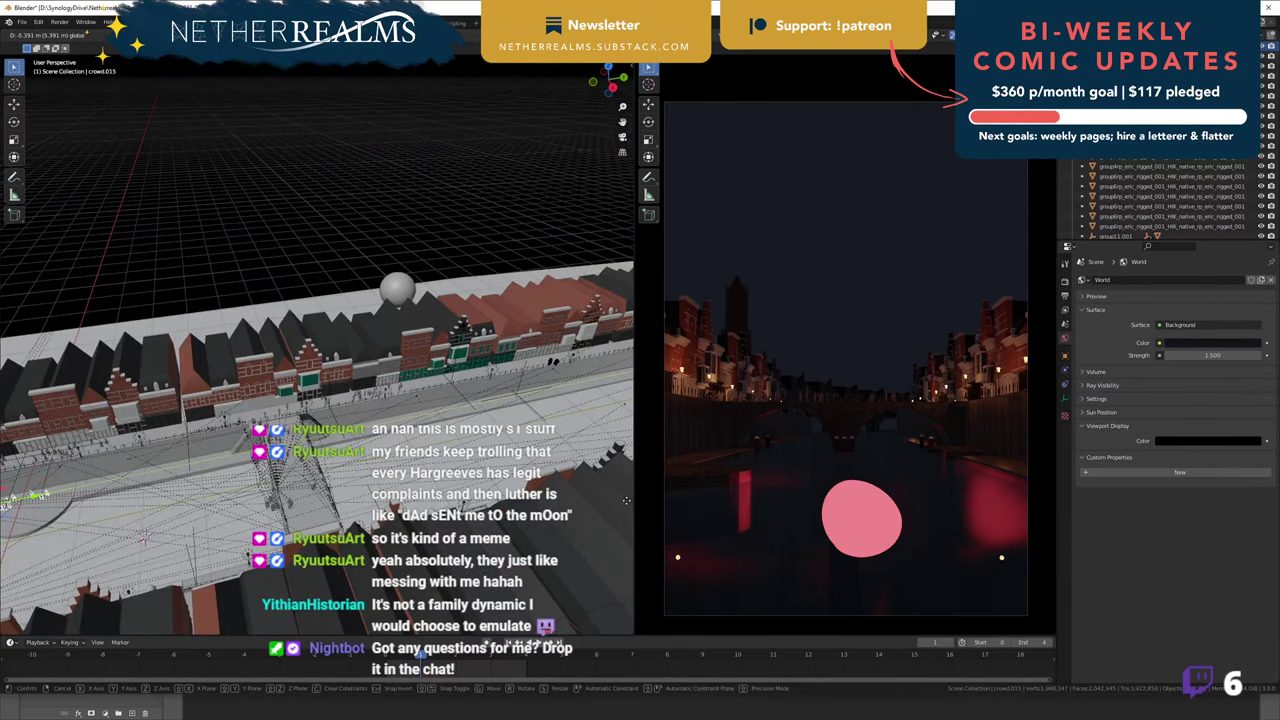
click(8, 500)
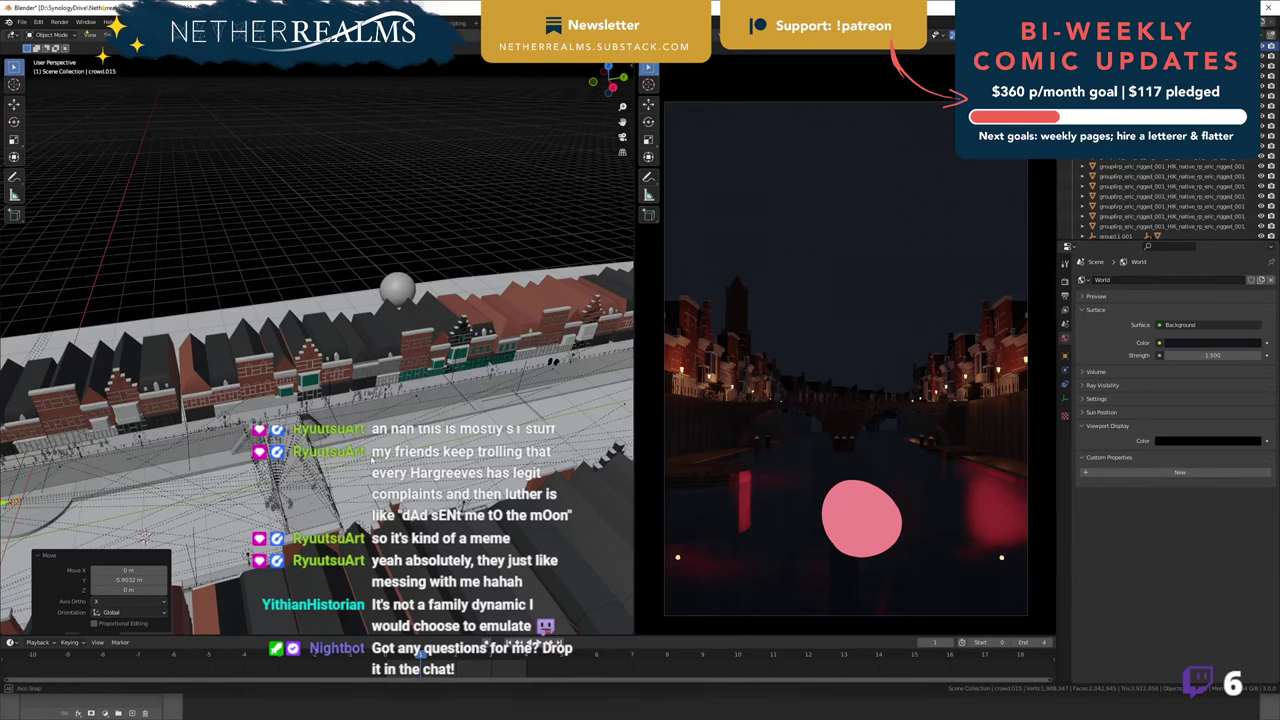
- Select only the staircase parts beside the nearer bridge, leaving the bridge and quay pieces out of the selection
middle_drag(282, 468, 377, 461)
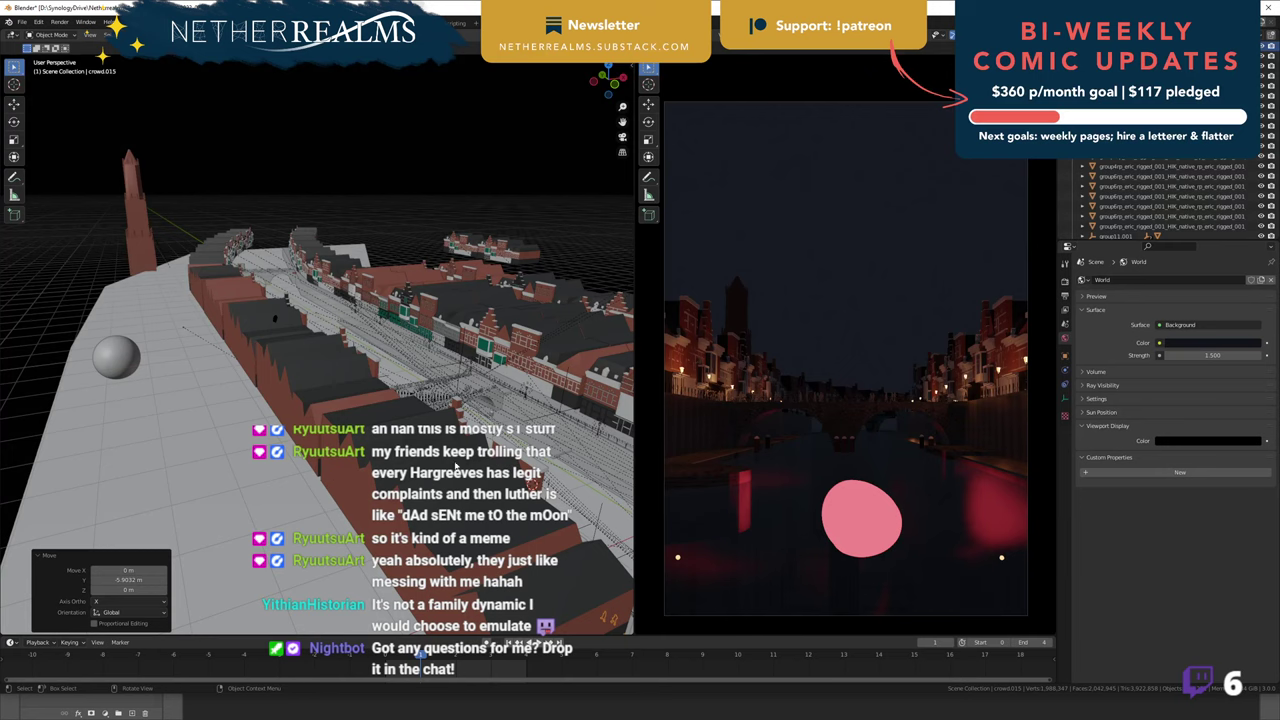
middle_drag(465, 466, 384, 482)
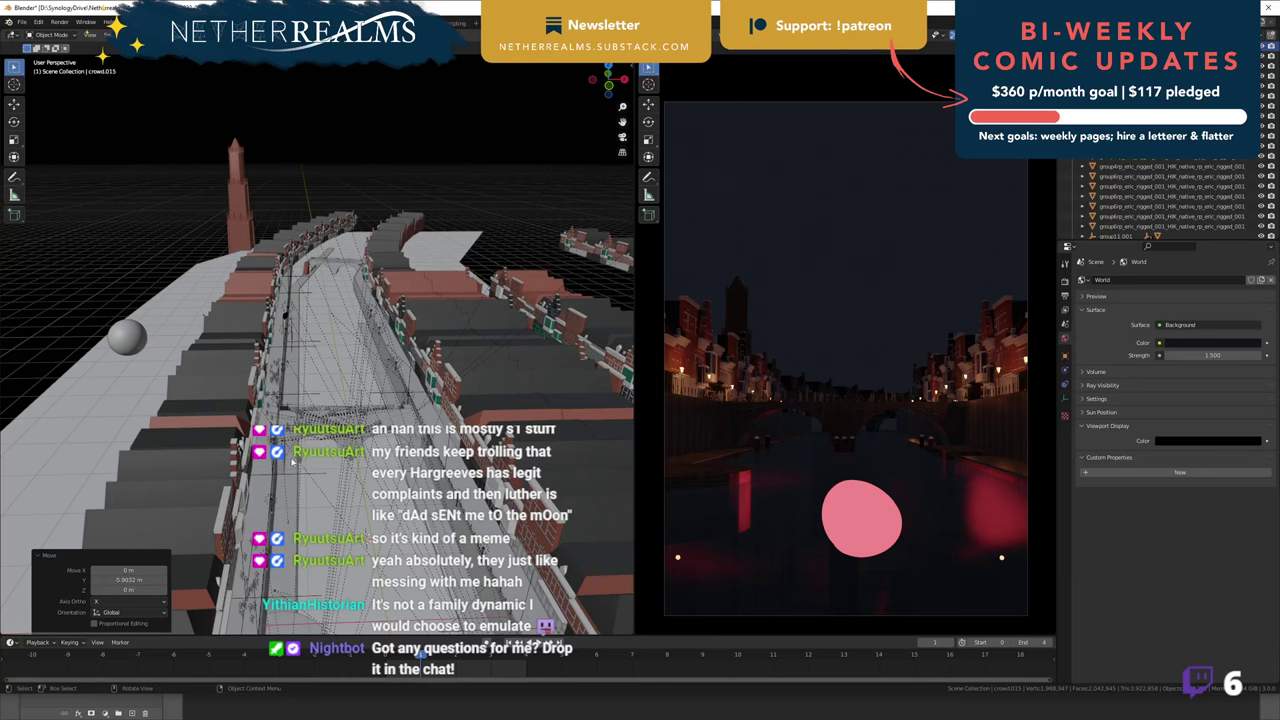
scroll(292, 462, up, 6)
middle_drag(252, 383, 277, 441)
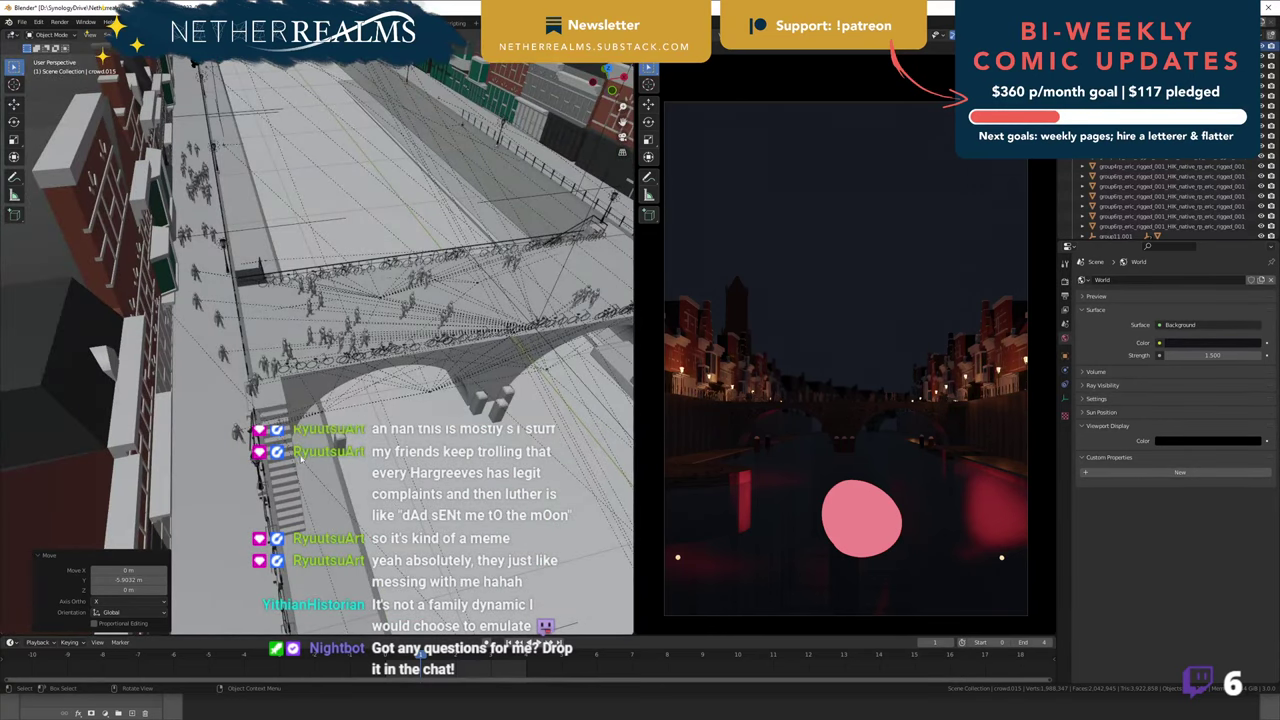
middle_drag(436, 479, 431, 514)
drag(301, 422, 305, 428)
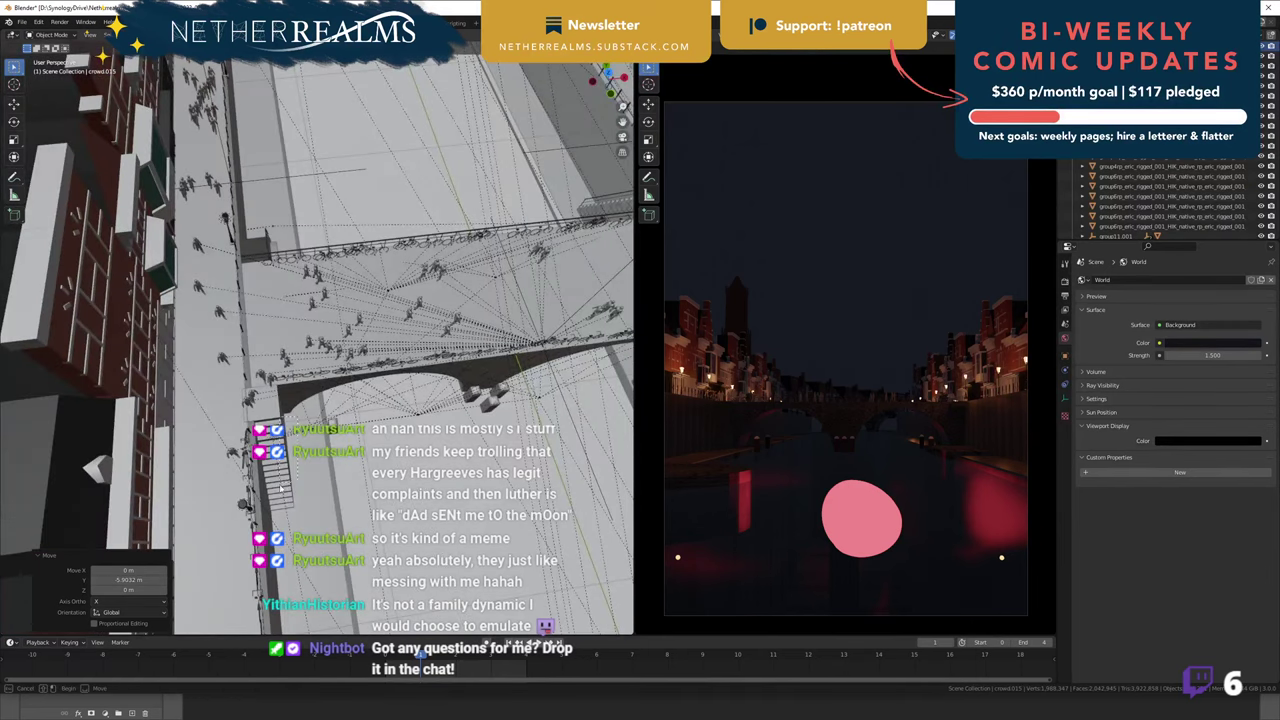
click(280, 515)
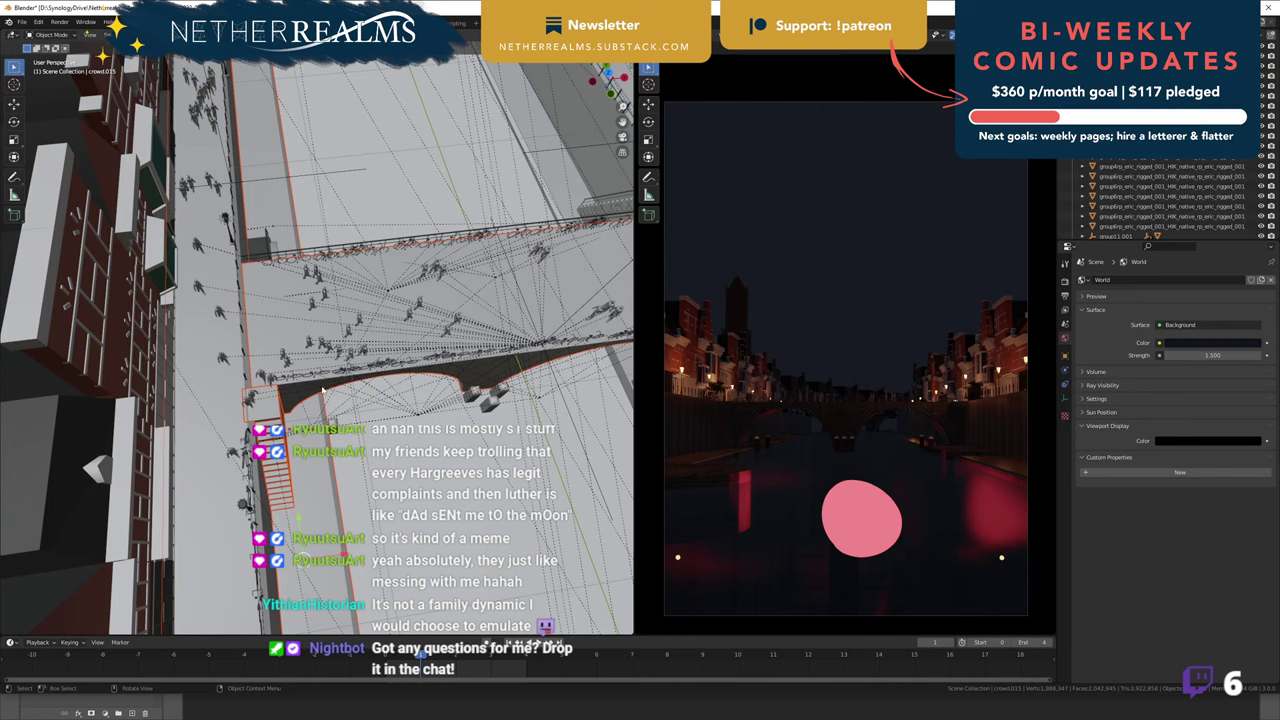
ctrl+drag(330, 211, 544, 426)
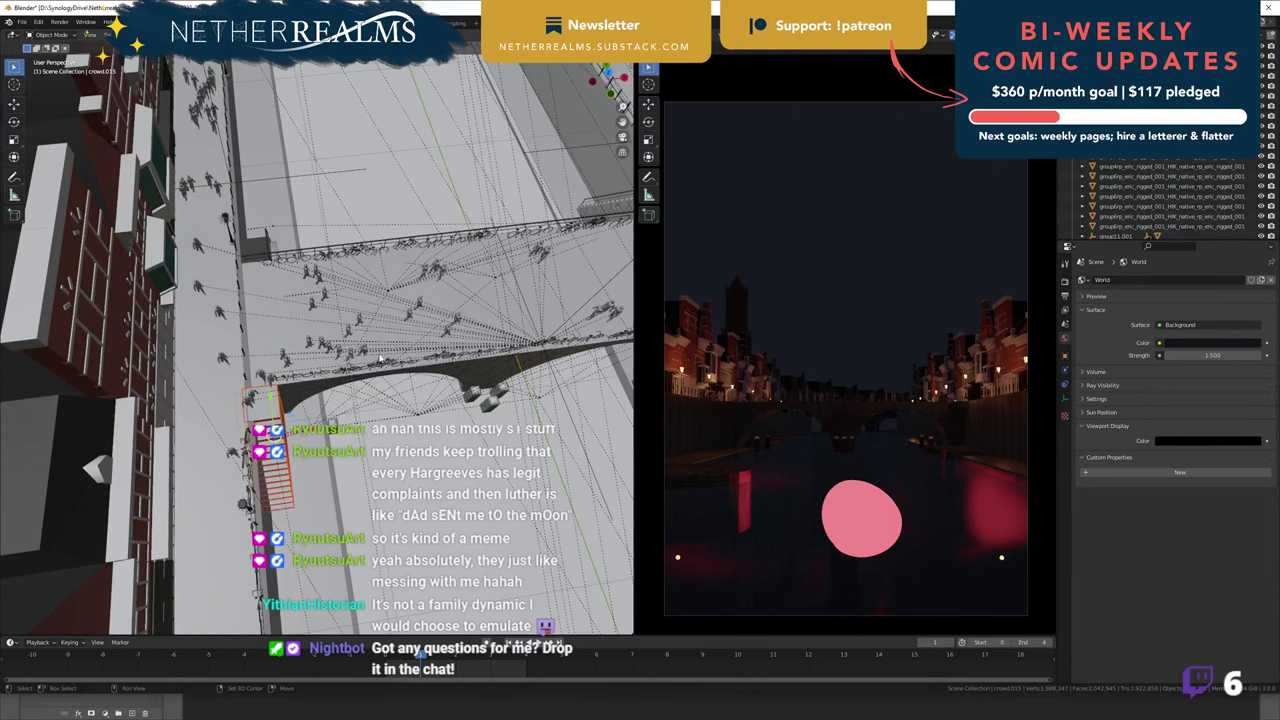
- Duplicate the selected staircase and place the copy 2.716 m along X, near the opposite end of the bridge
middle_drag(380, 360, 424, 421)
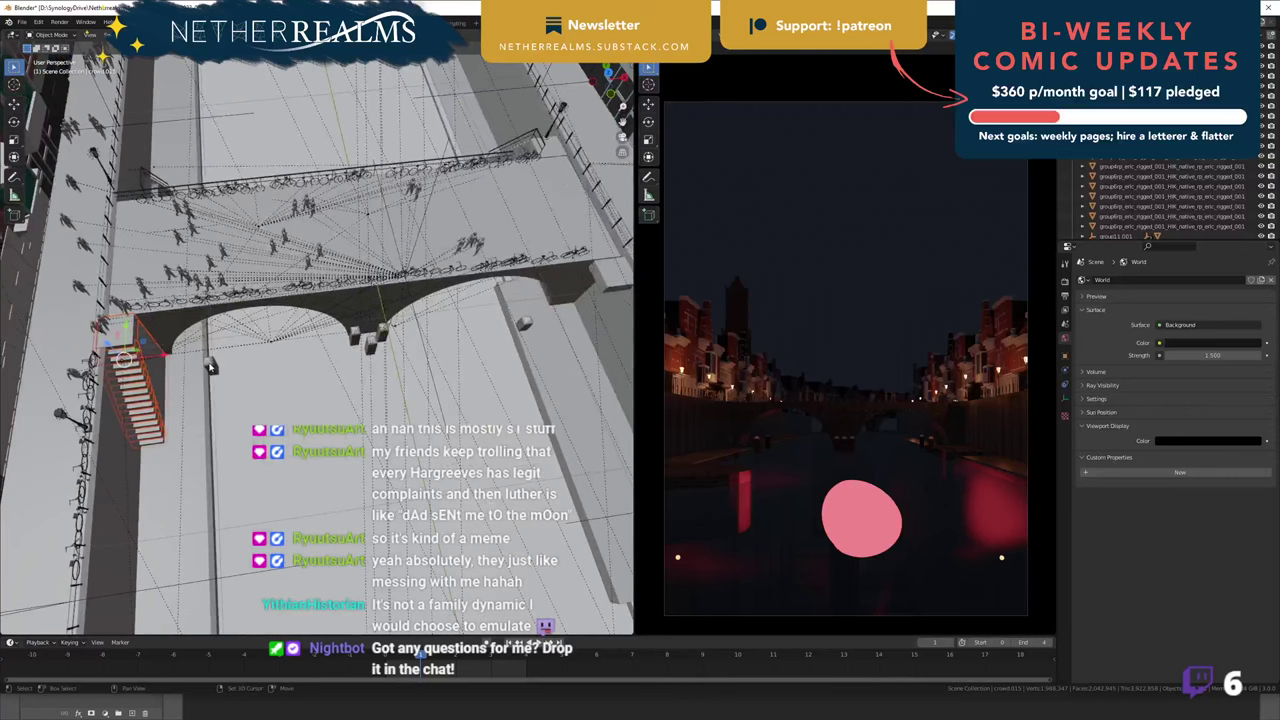
key(g)
key(y)
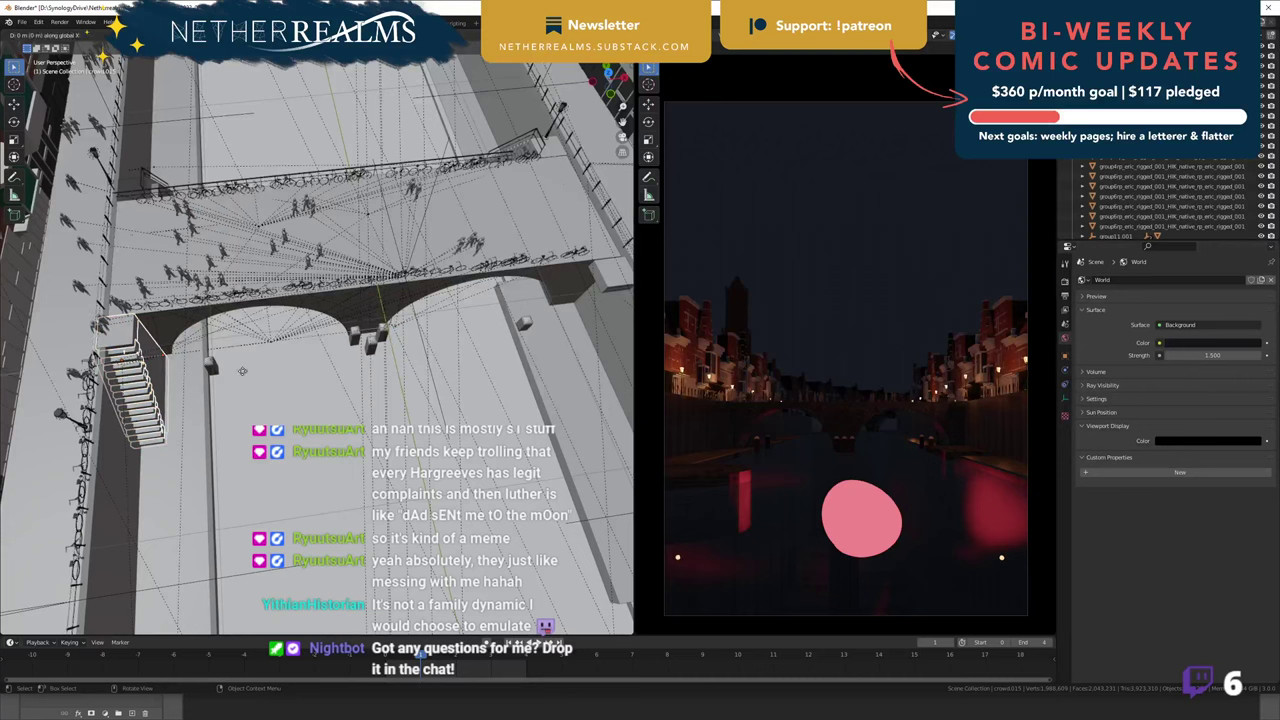
key(x)
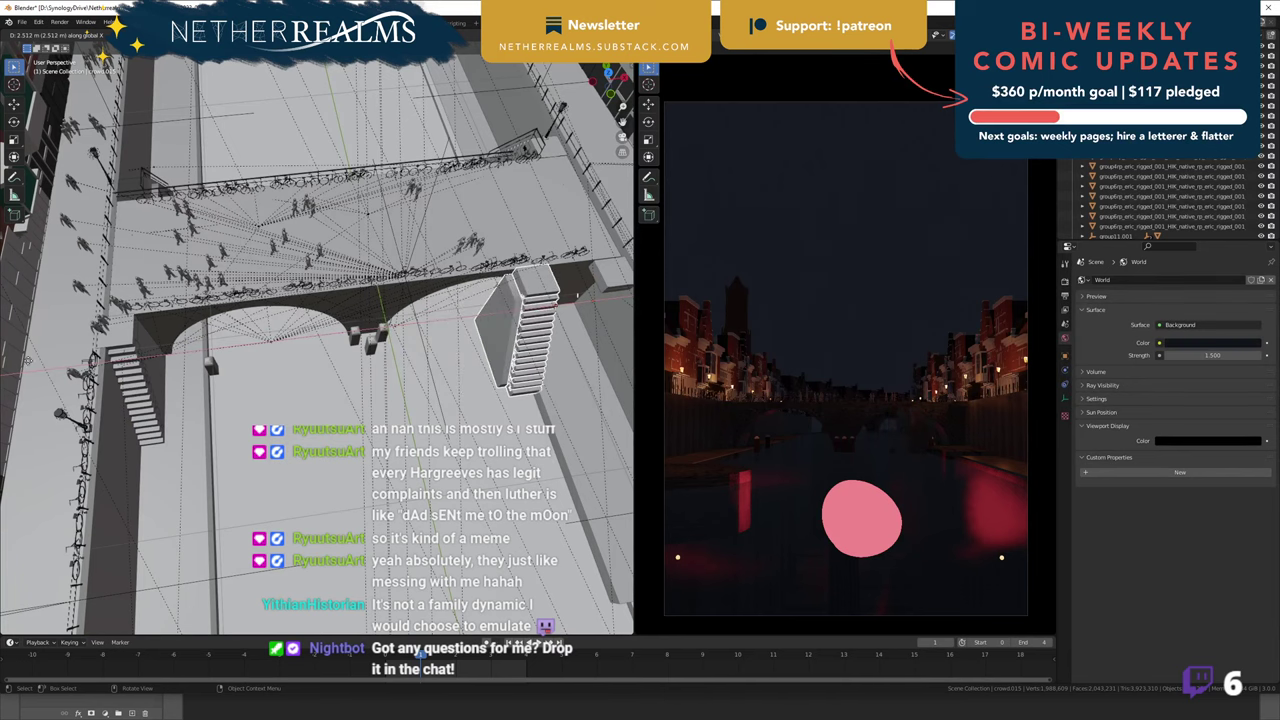
click(51, 360)
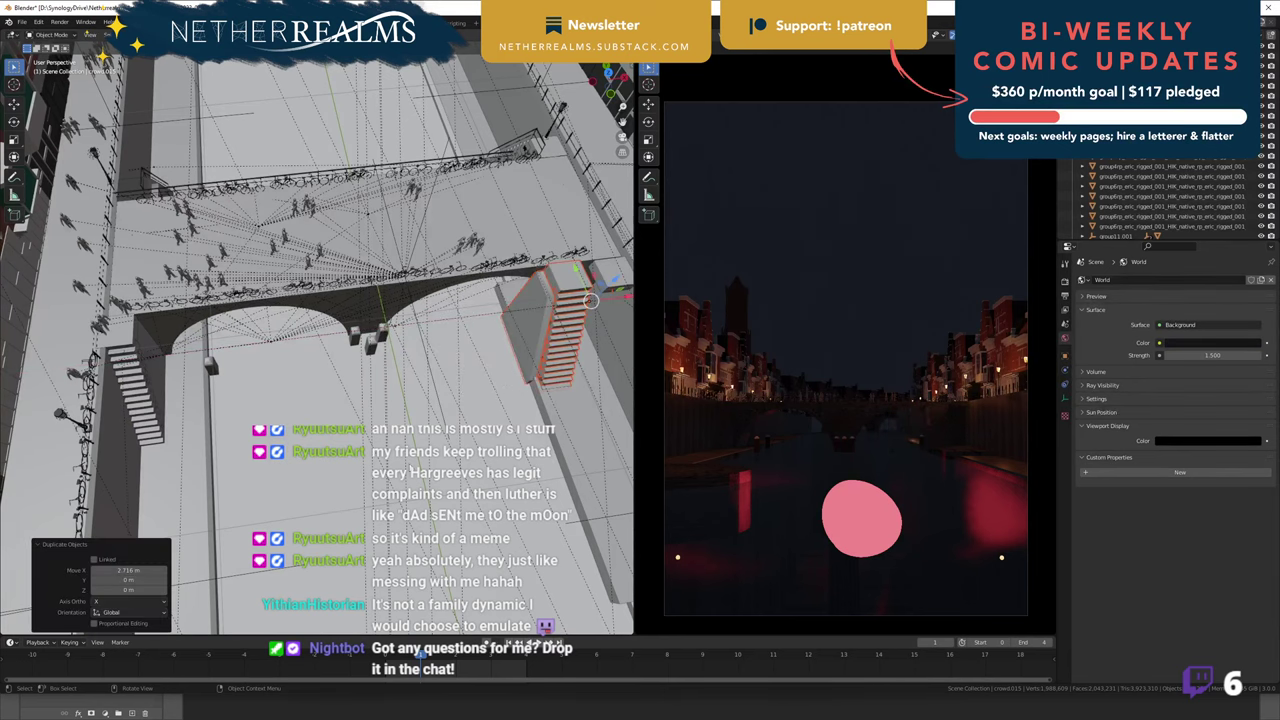
- Move the copied staircase another 0.276 m along X to meet the block at the quay wall, and save the file
middle_drag(198, 414, 449, 271)
scroll(553, 311, up, 6)
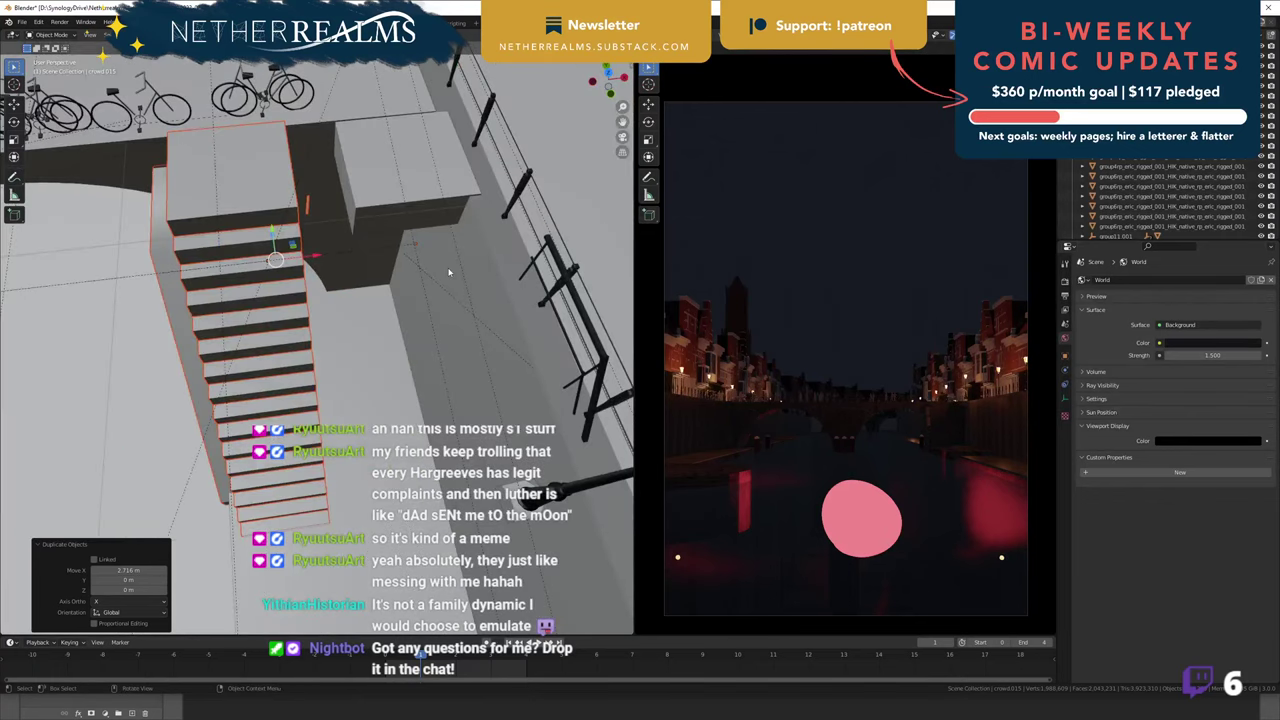
shift+middle_drag(372, 317, 370, 358)
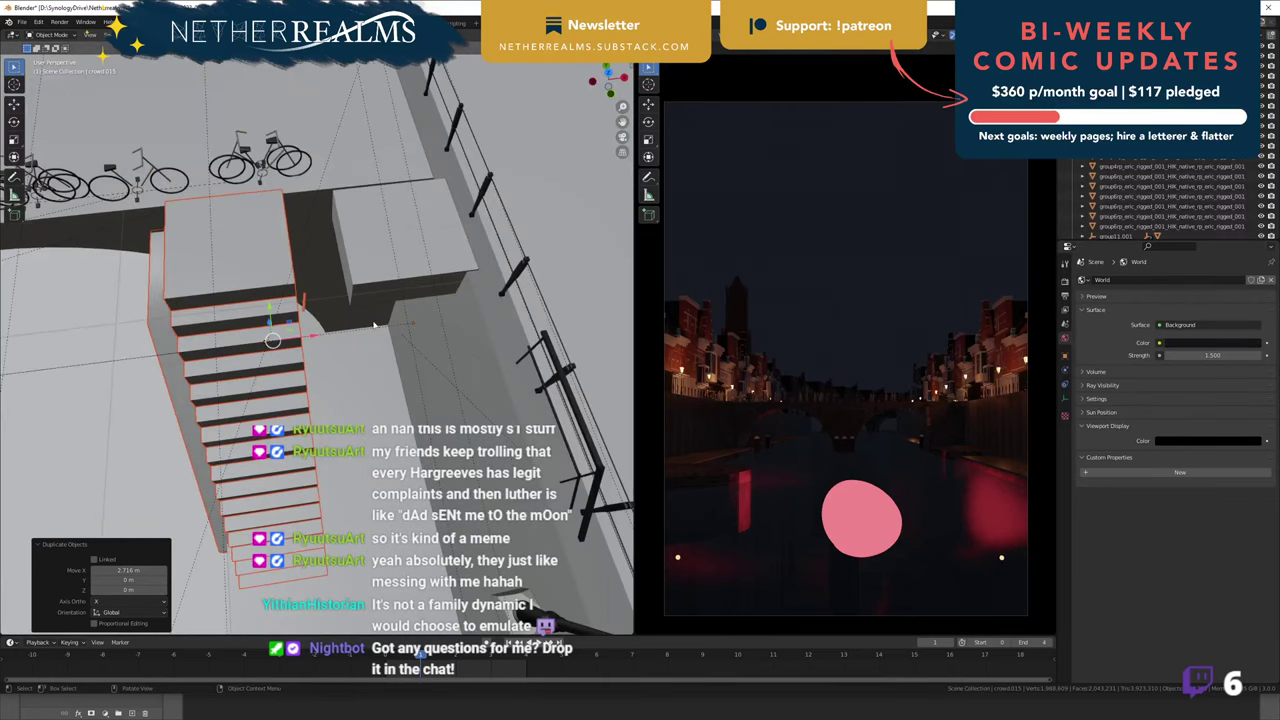
key(shift+d)
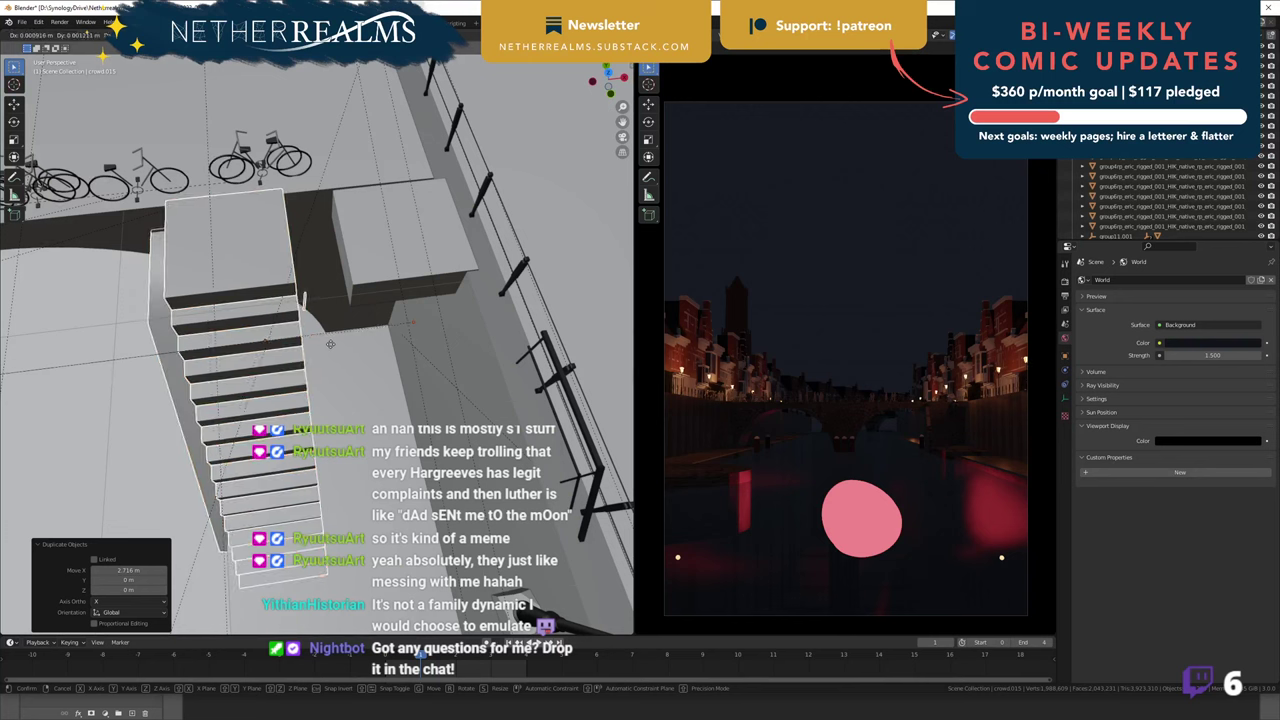
key(x)
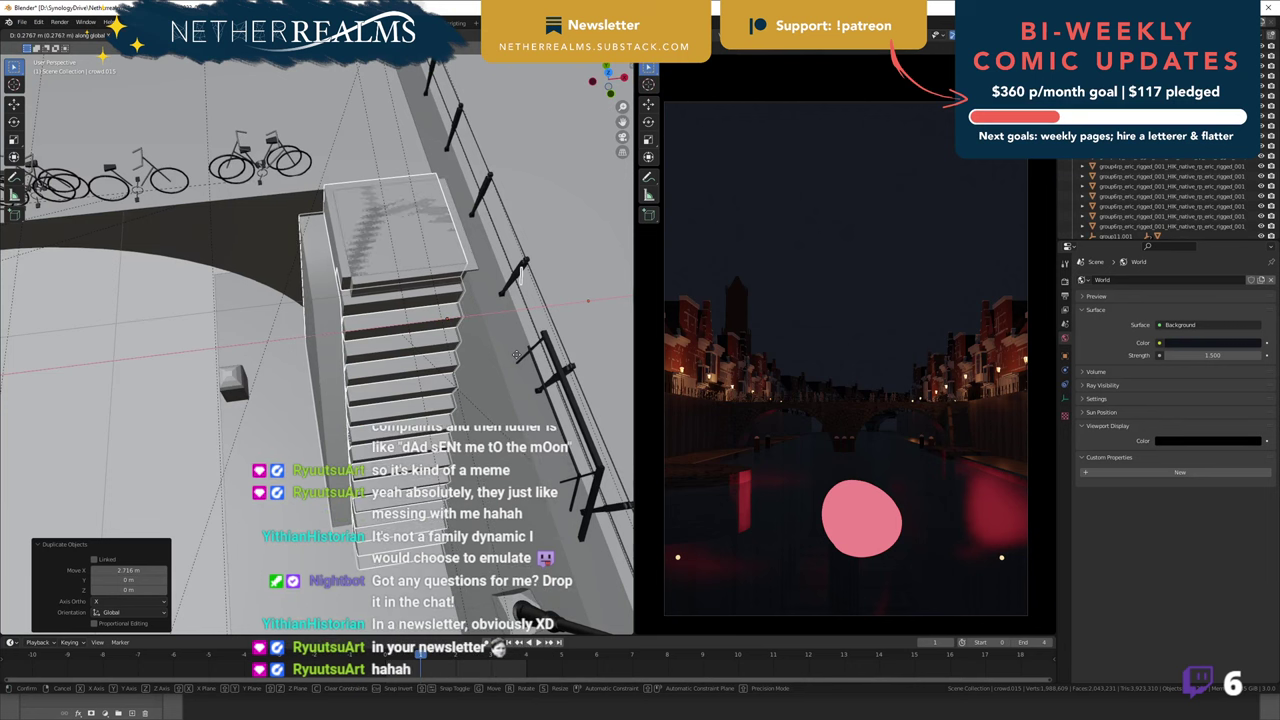
click(517, 358)
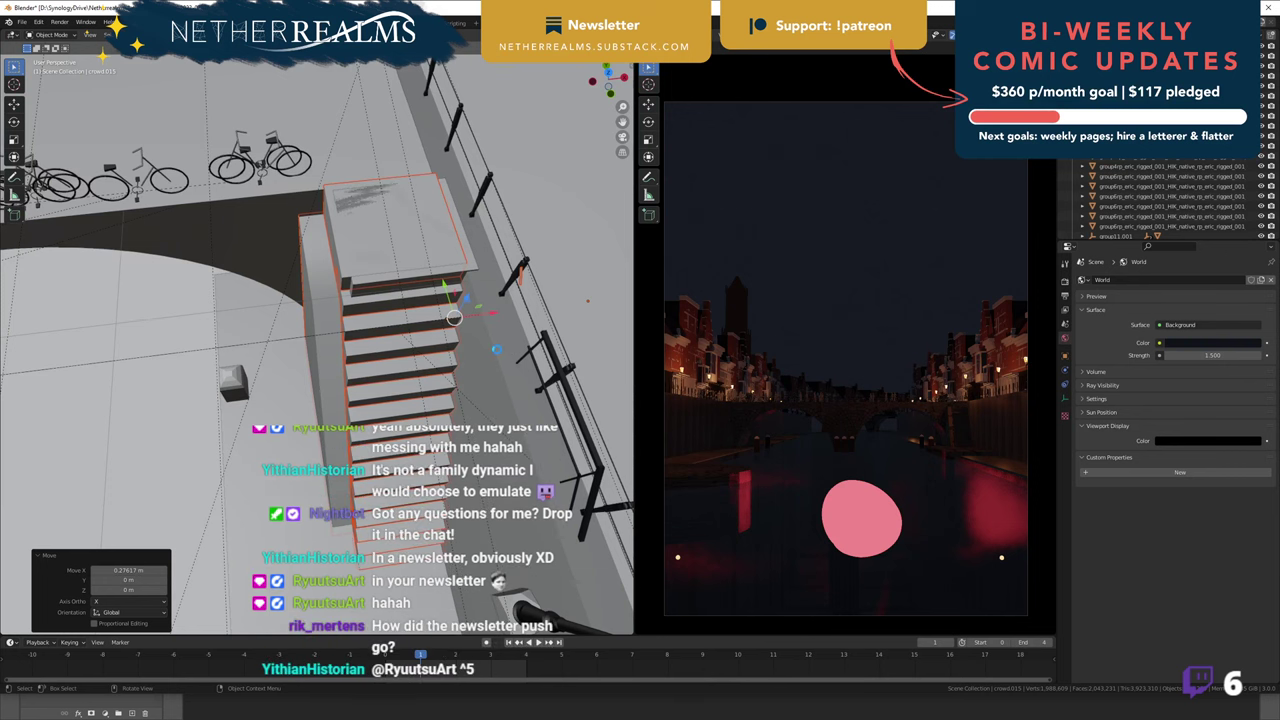
key(ctrl+s)
scroll(335, 275, down, 5)
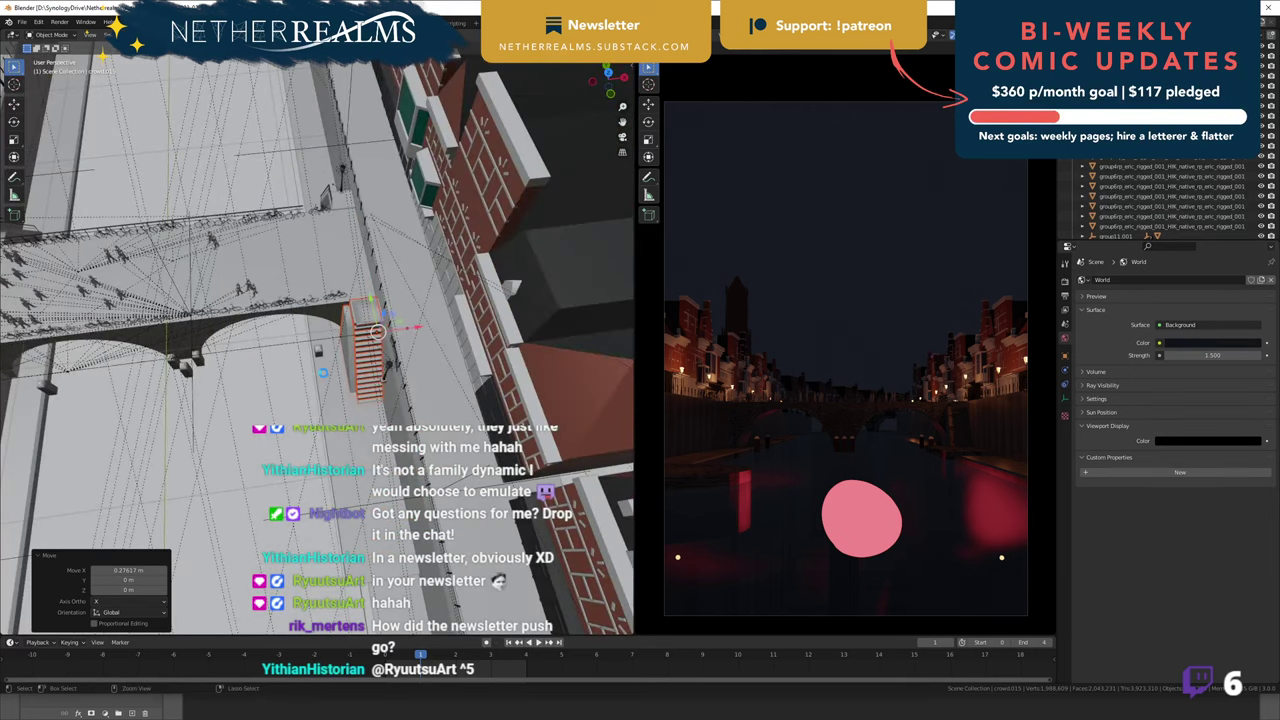
key(ctrl+s)
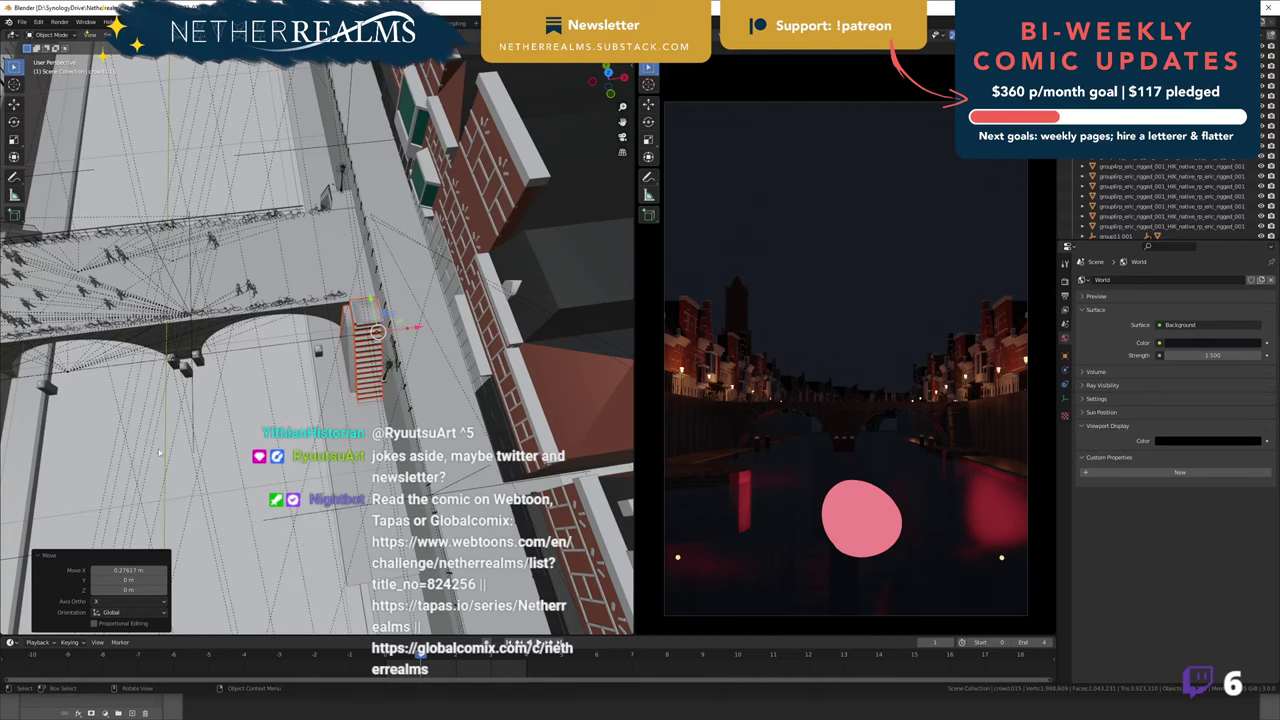
- Move the side wall of the original staircase about 0.046 m along X away from the steps, and save the file
middle_drag(324, 376, 385, 352)
scroll(252, 357, up, 7)
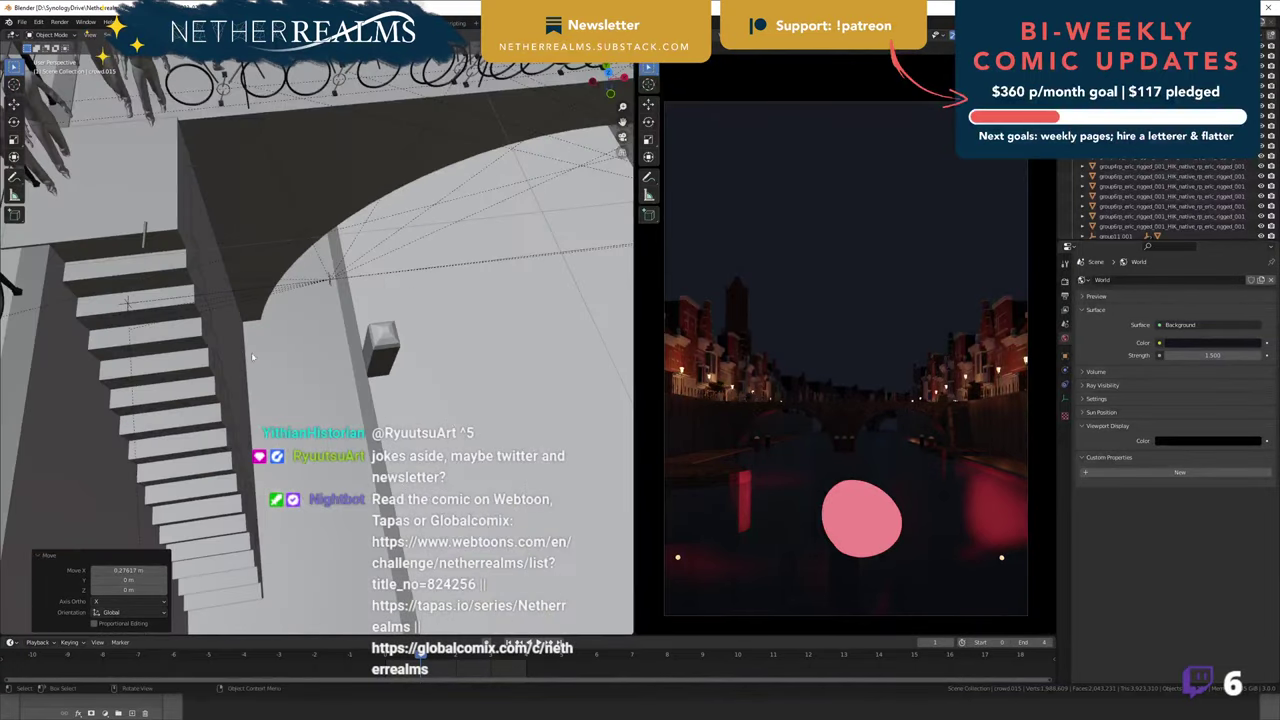
click(236, 352)
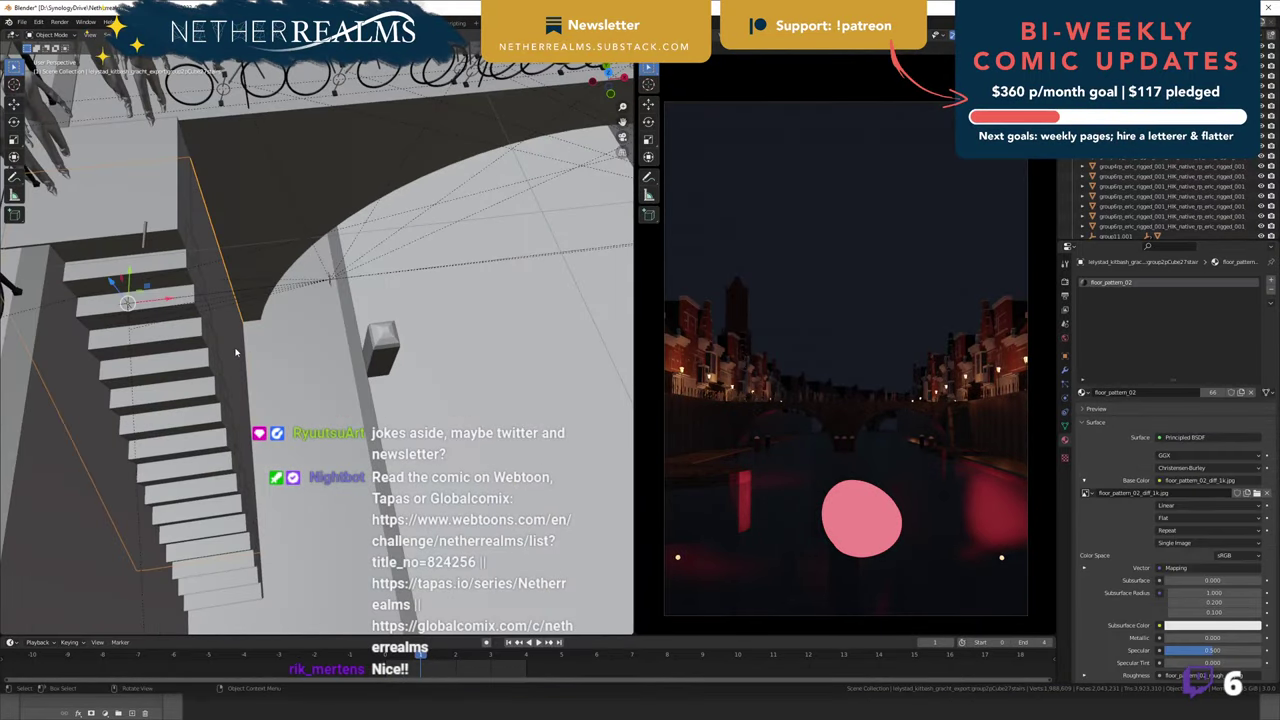
key(g)
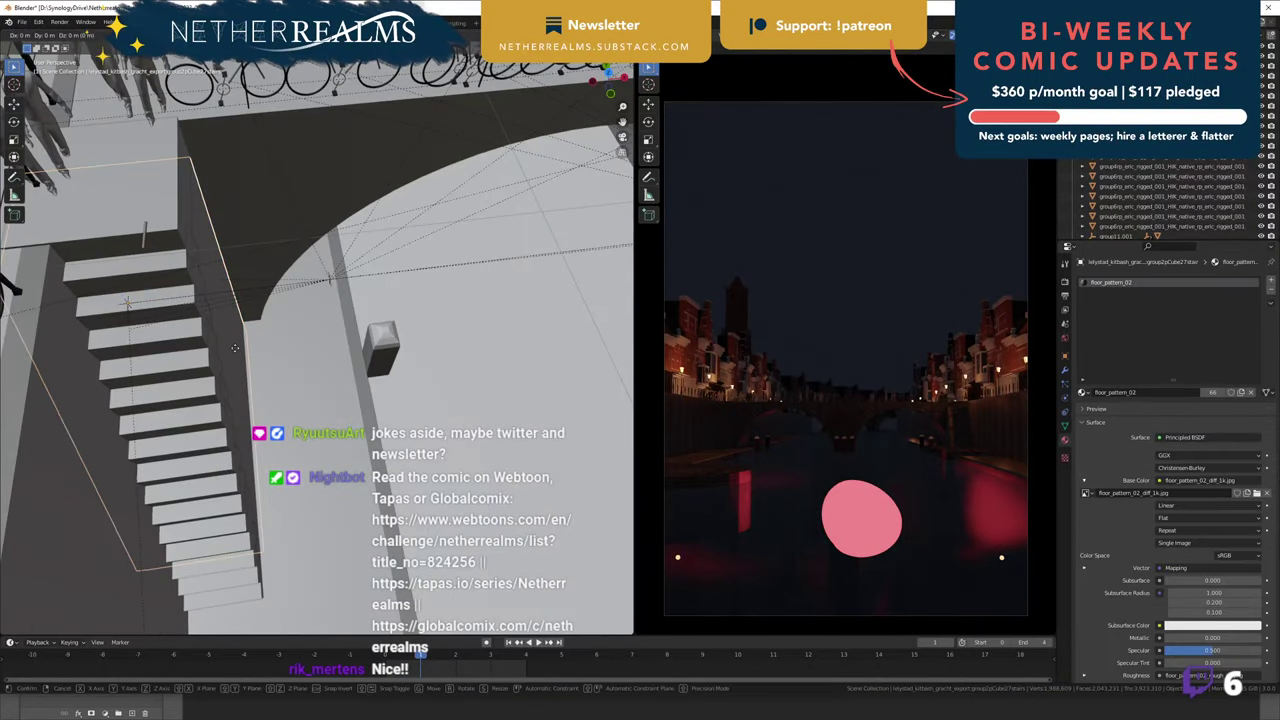
key(x)
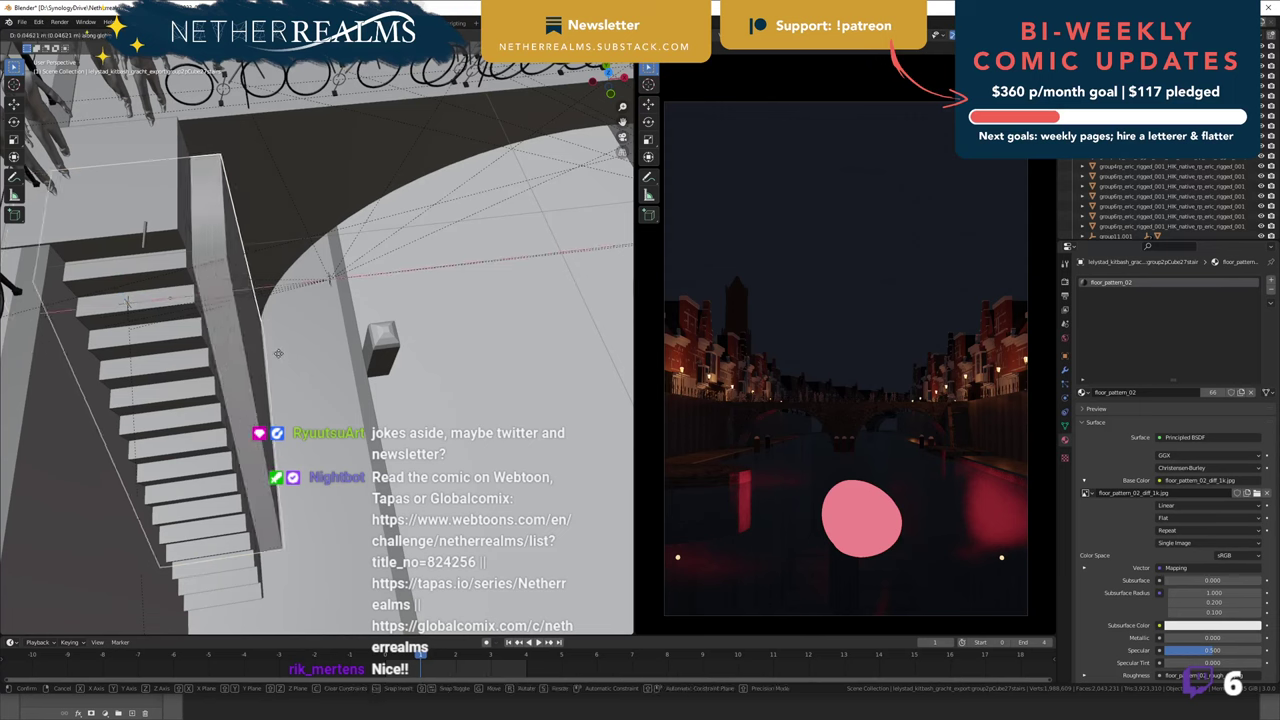
click(278, 353)
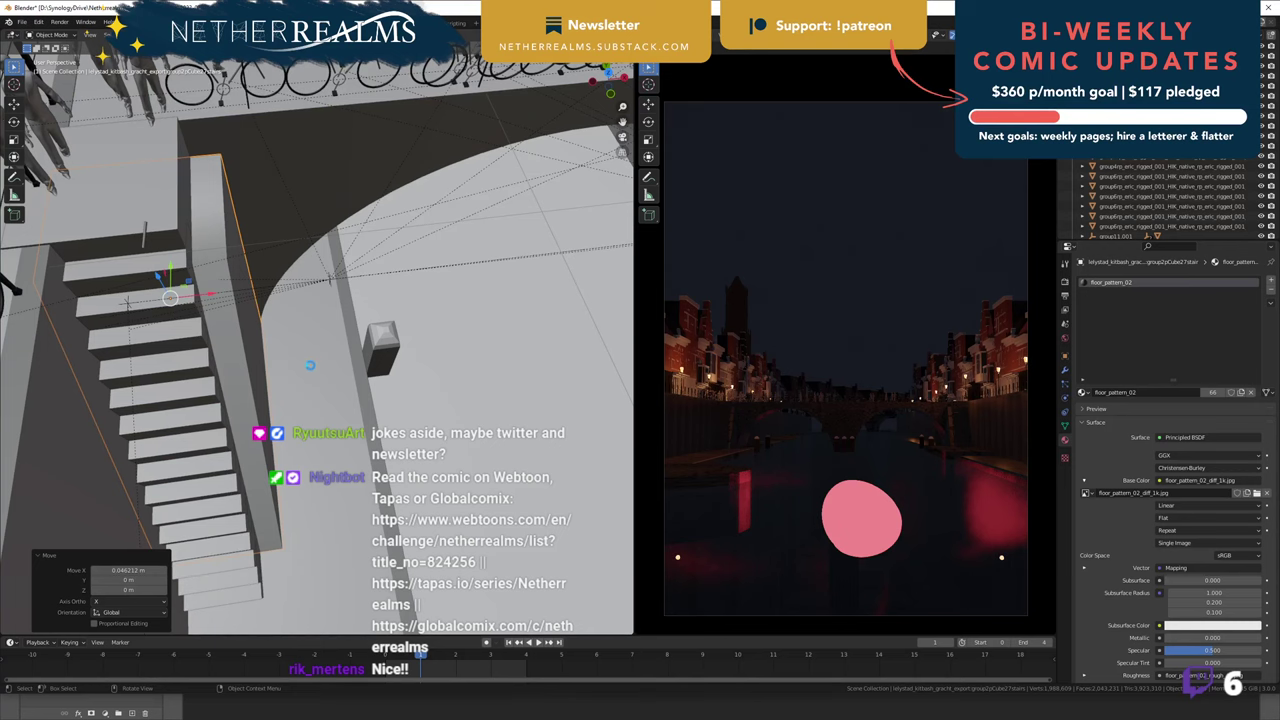
scroll(188, 242, down, 8)
key(ctrl+s)
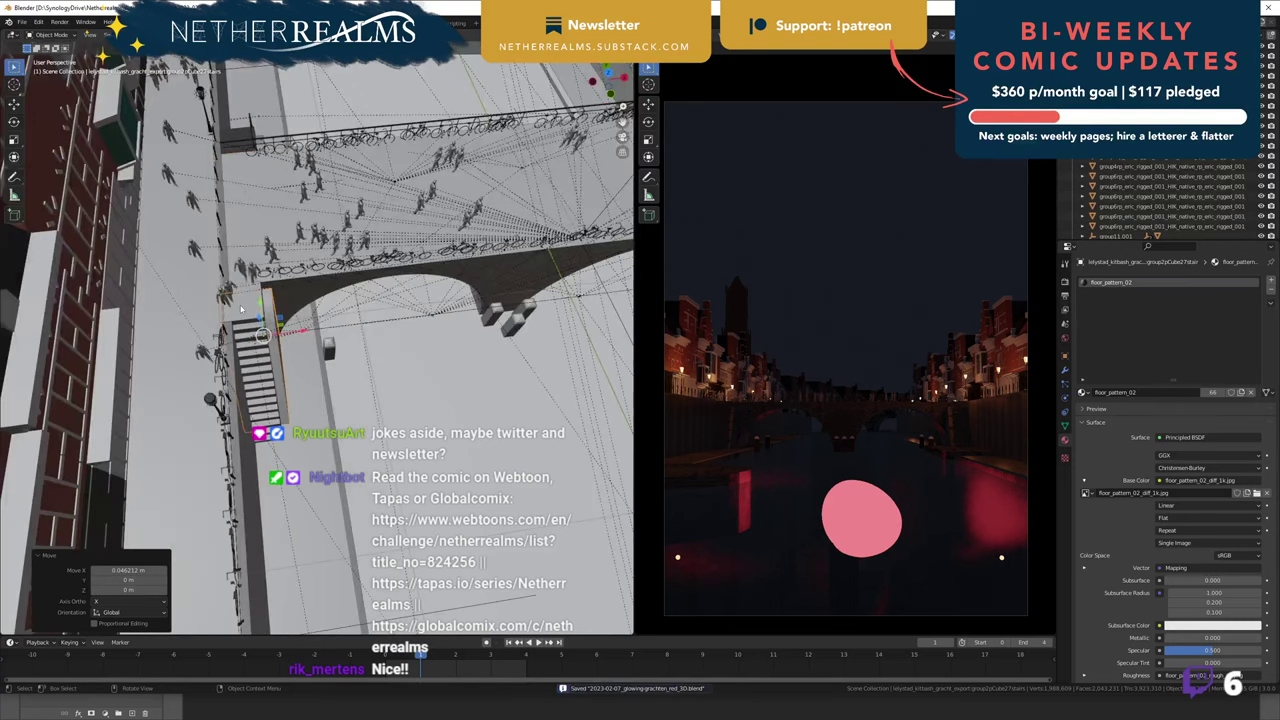
- Delete the thin cylinder standing on the upper steps of the original staircase
scroll(241, 309, up, 8)
shift+middle_drag(241, 309, 280, 388)
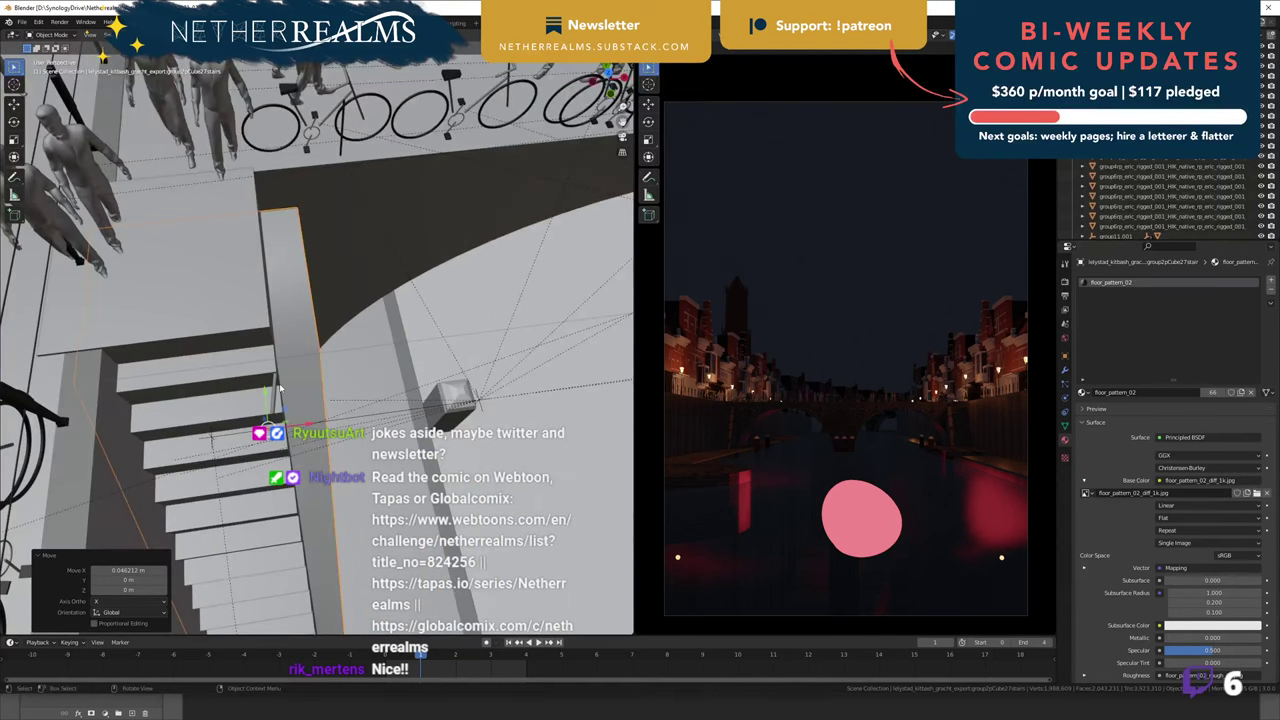
click(276, 390)
click(275, 389)
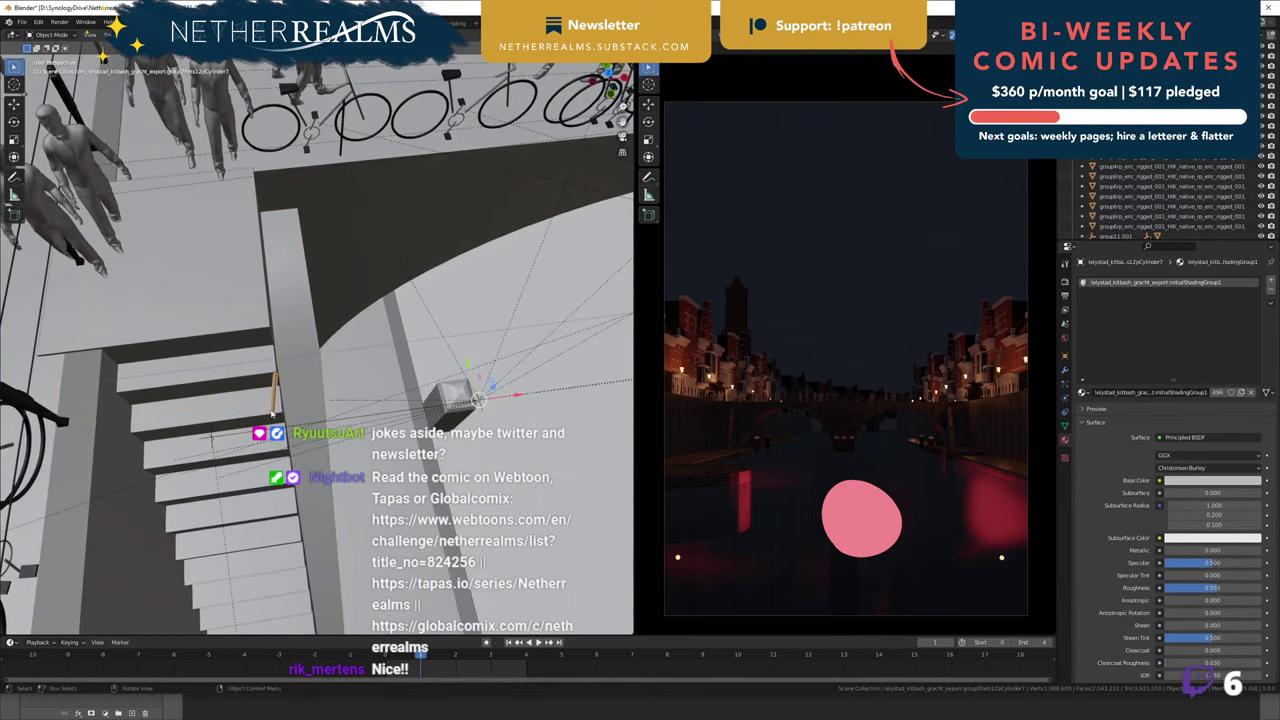
scroll(326, 440, down, 5)
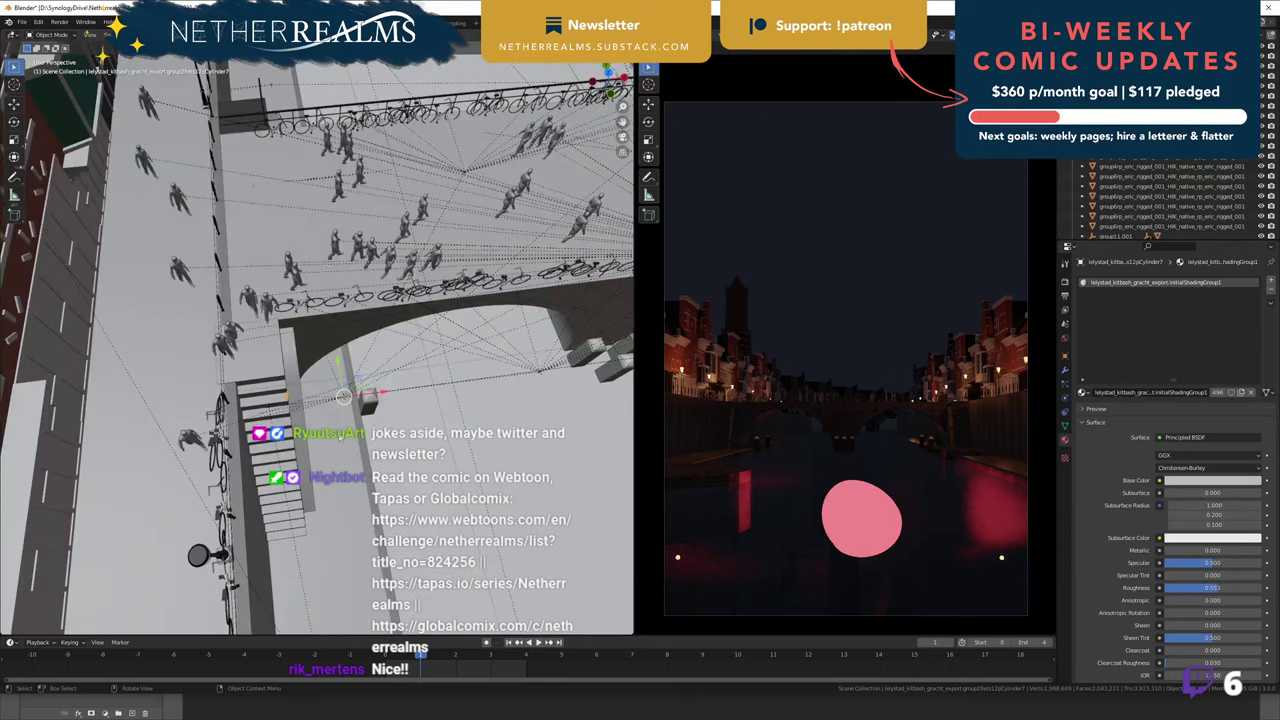
key(Delete)
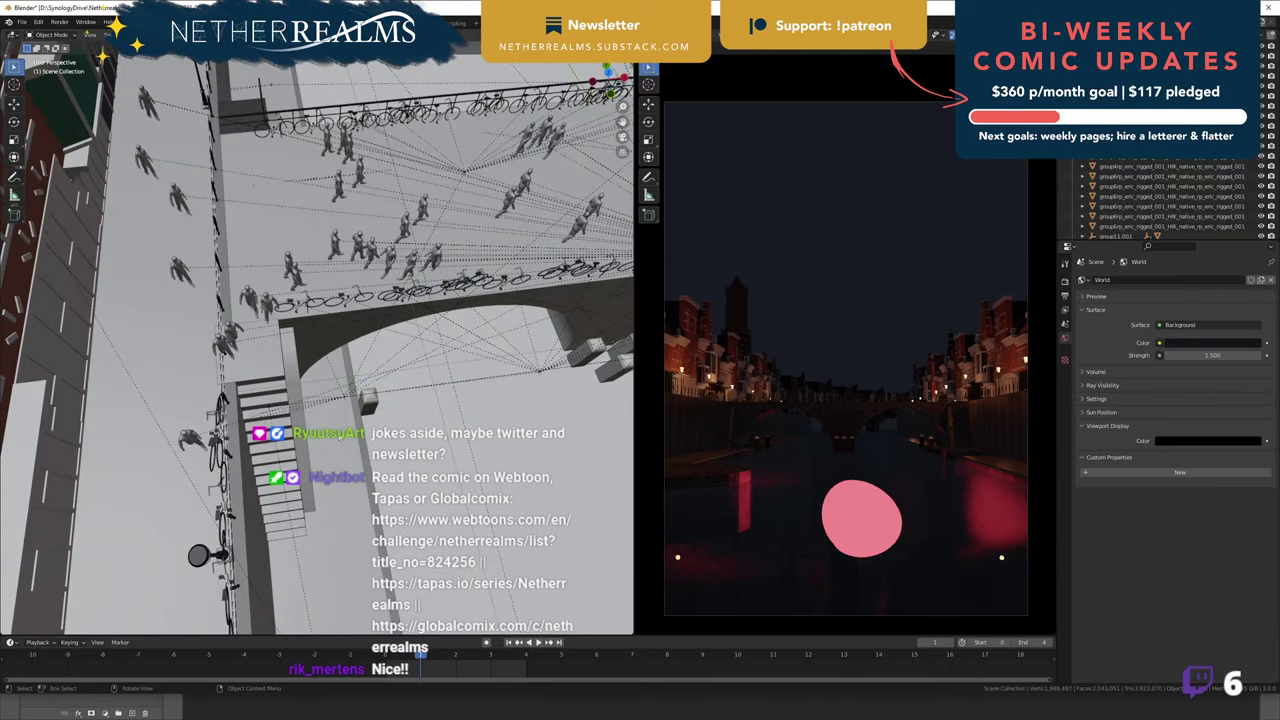
- Inspect the bridge, its deck and the four corner staircases from above and along the canal
middle_drag(353, 441, 430, 388)
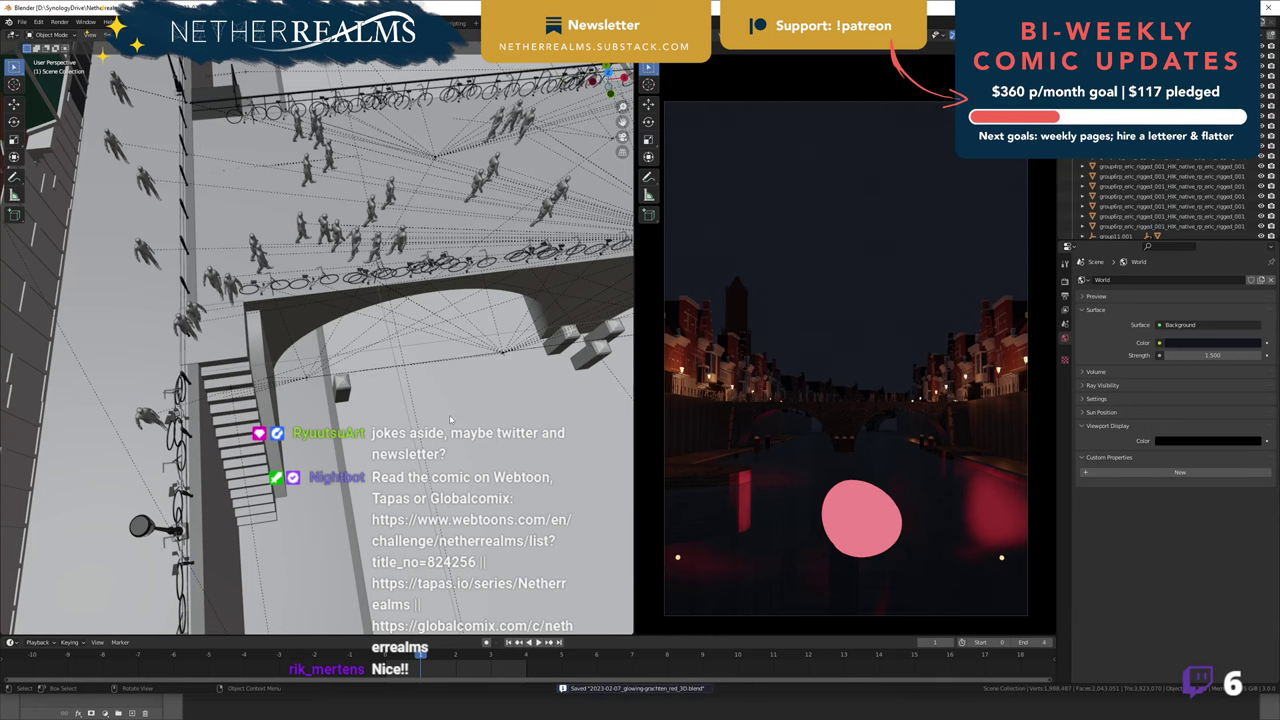
middle_drag(451, 420, 424, 367)
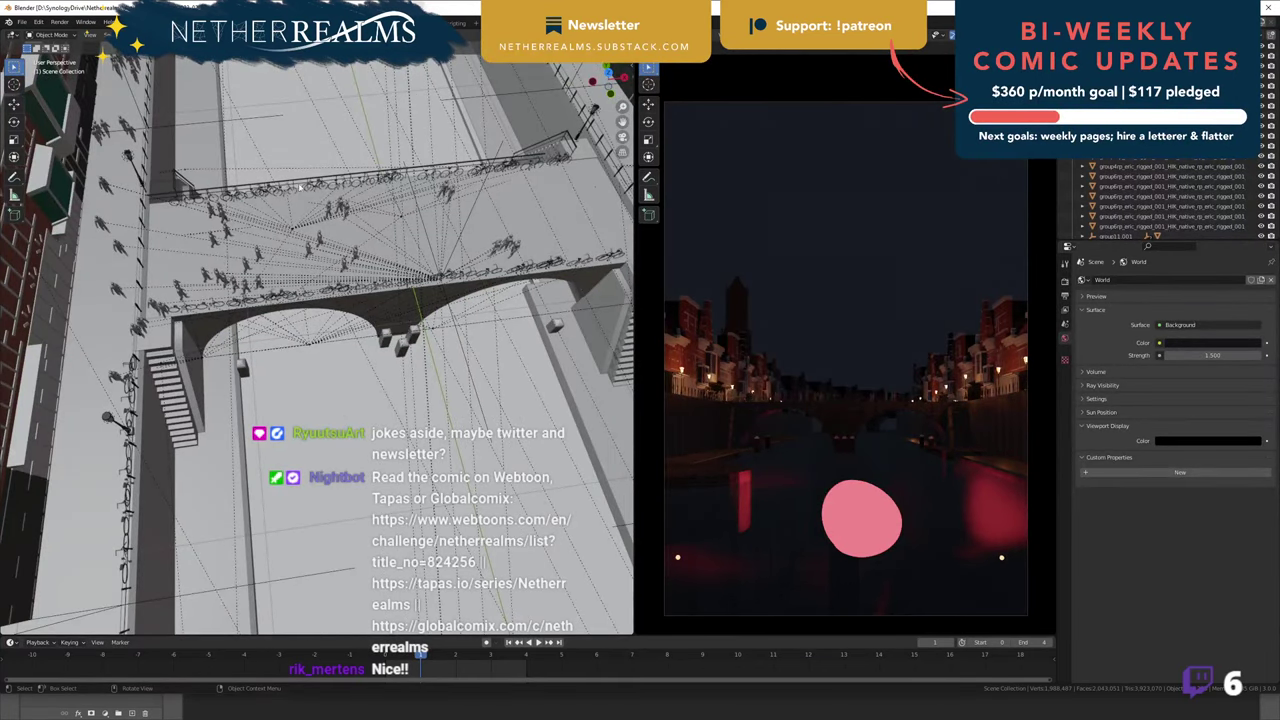
scroll(300, 187, up, 8)
scroll(433, 213, down, 6)
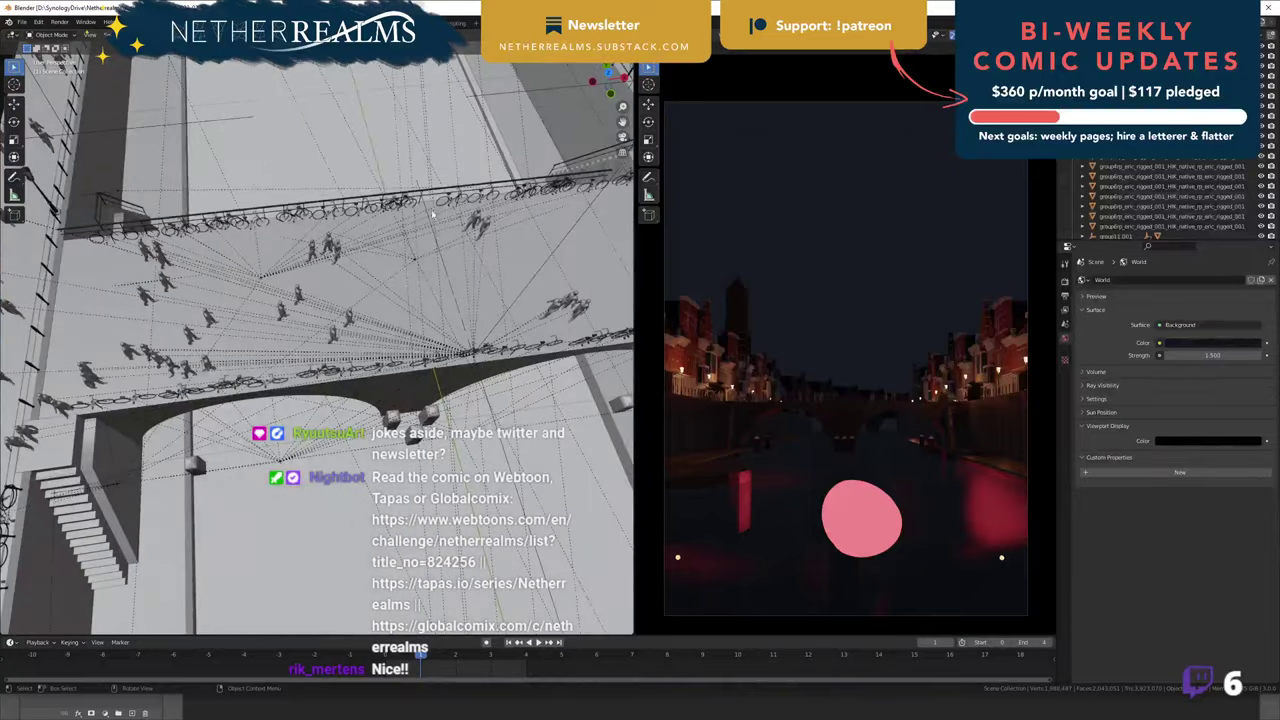
scroll(433, 213, down, 6)
middle_drag(433, 213, 229, 190)
scroll(222, 350, up, 5)
scroll(222, 357, down, 5)
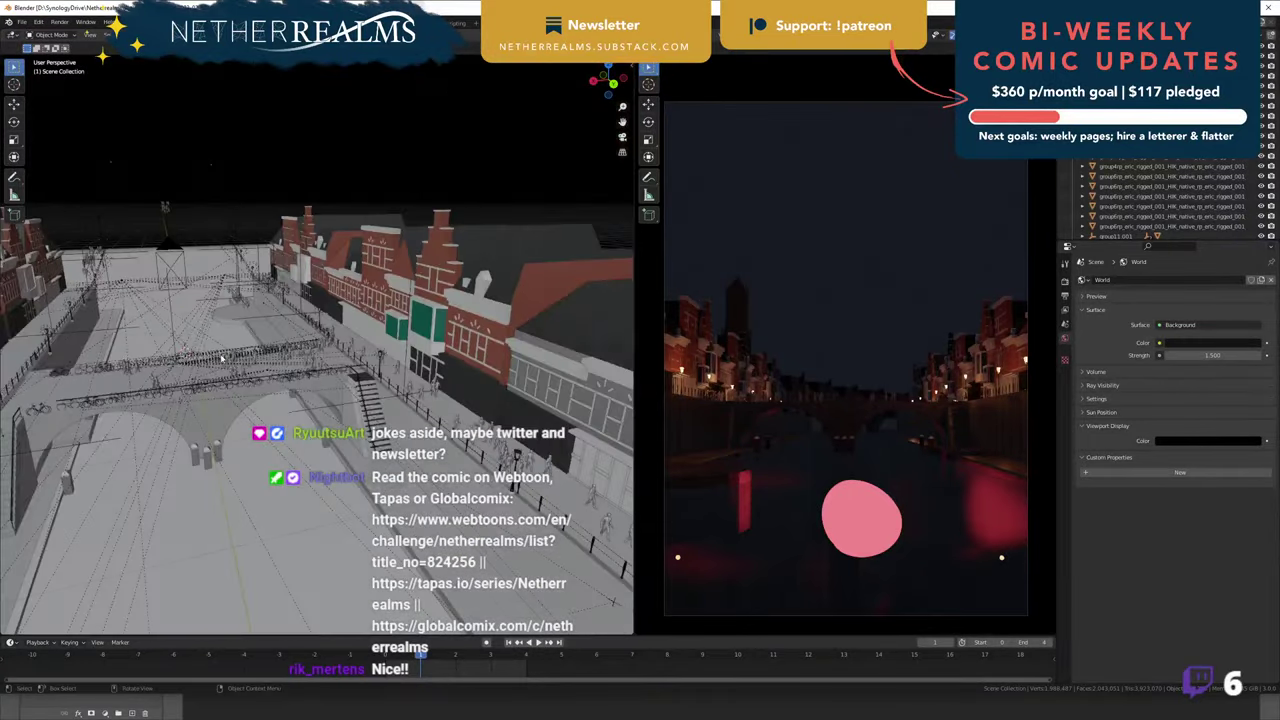
shift+middle_drag(177, 403, 235, 360)
middle_drag(199, 308, 281, 386)
scroll(300, 400, up, 4)
middle_drag(515, 490, 480, 517)
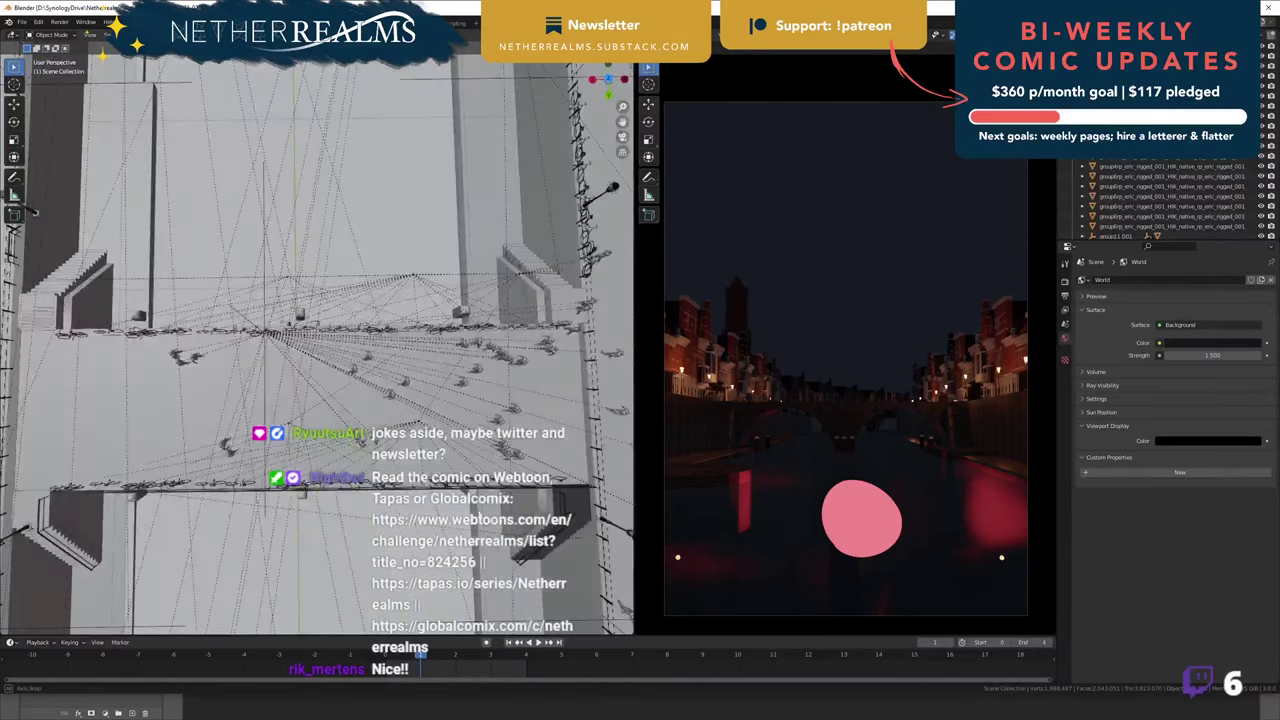
middle_drag(33, 211, 260, 495)
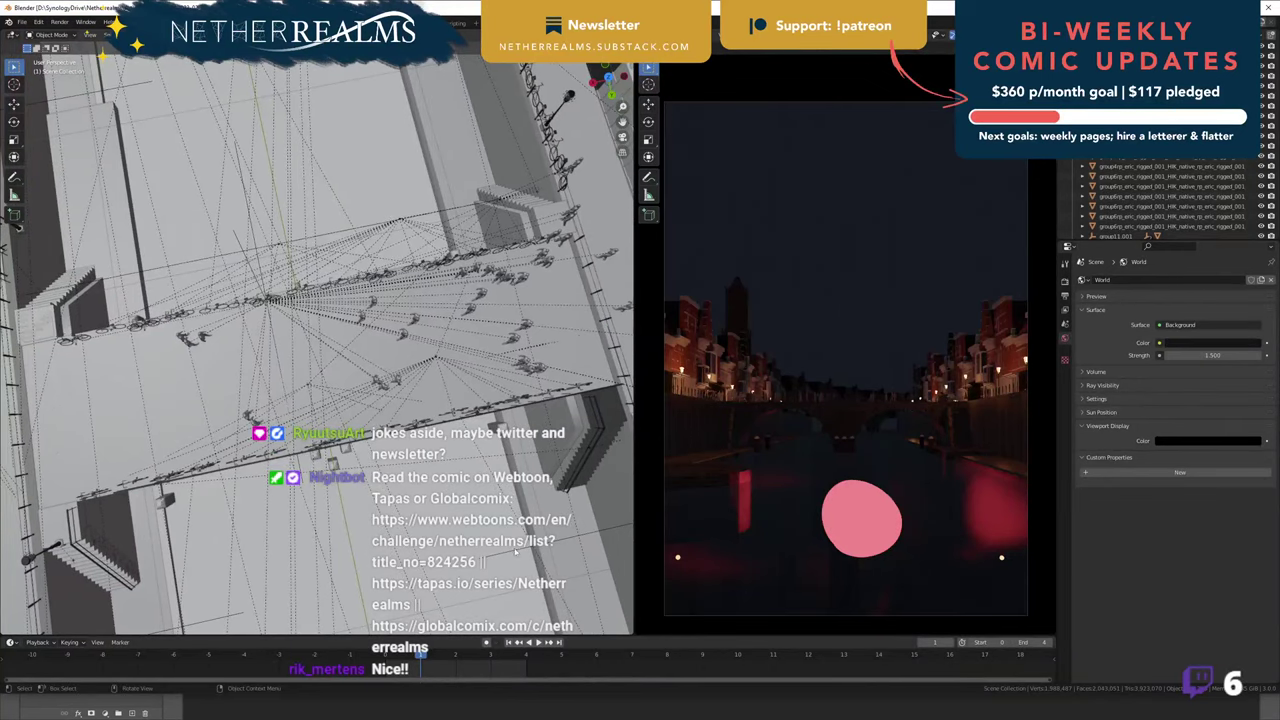
middle_drag(578, 468, 267, 502)
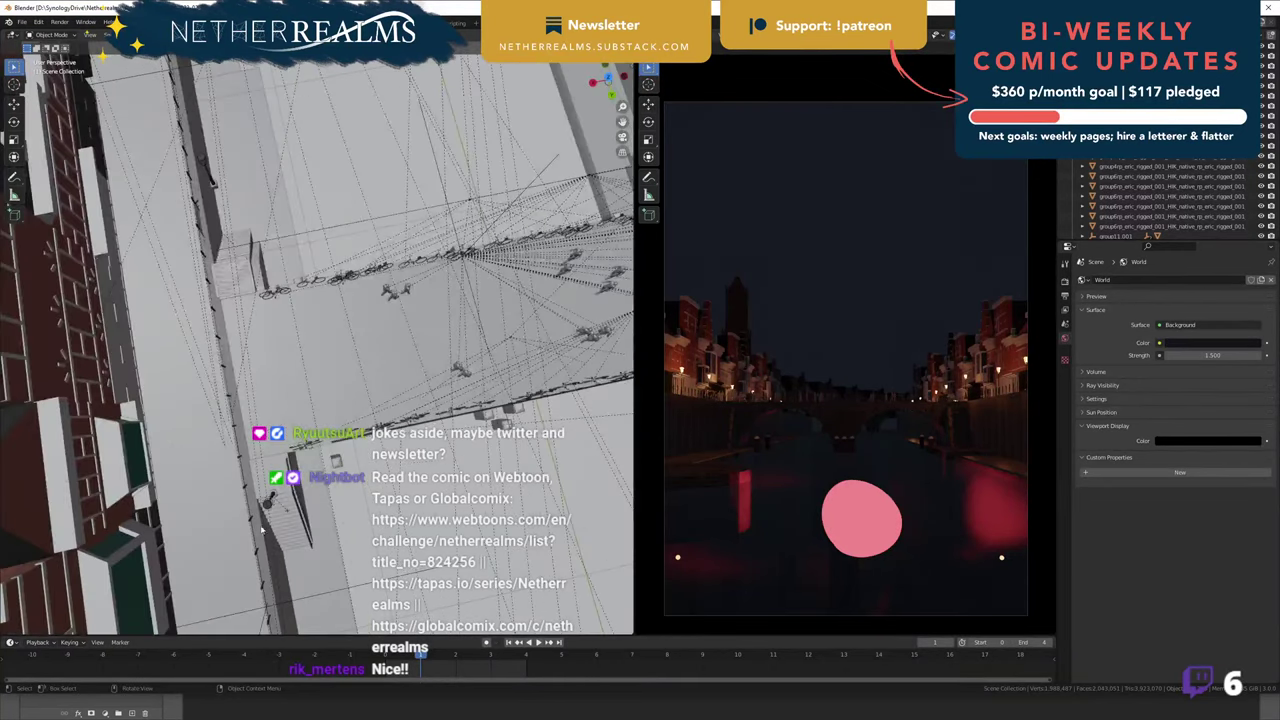
- Duplicate the handrails of the bridge's staircase and move the copy -1.5499 m along Y to the staircase across the bridge deck
drag(283, 484, 318, 562)
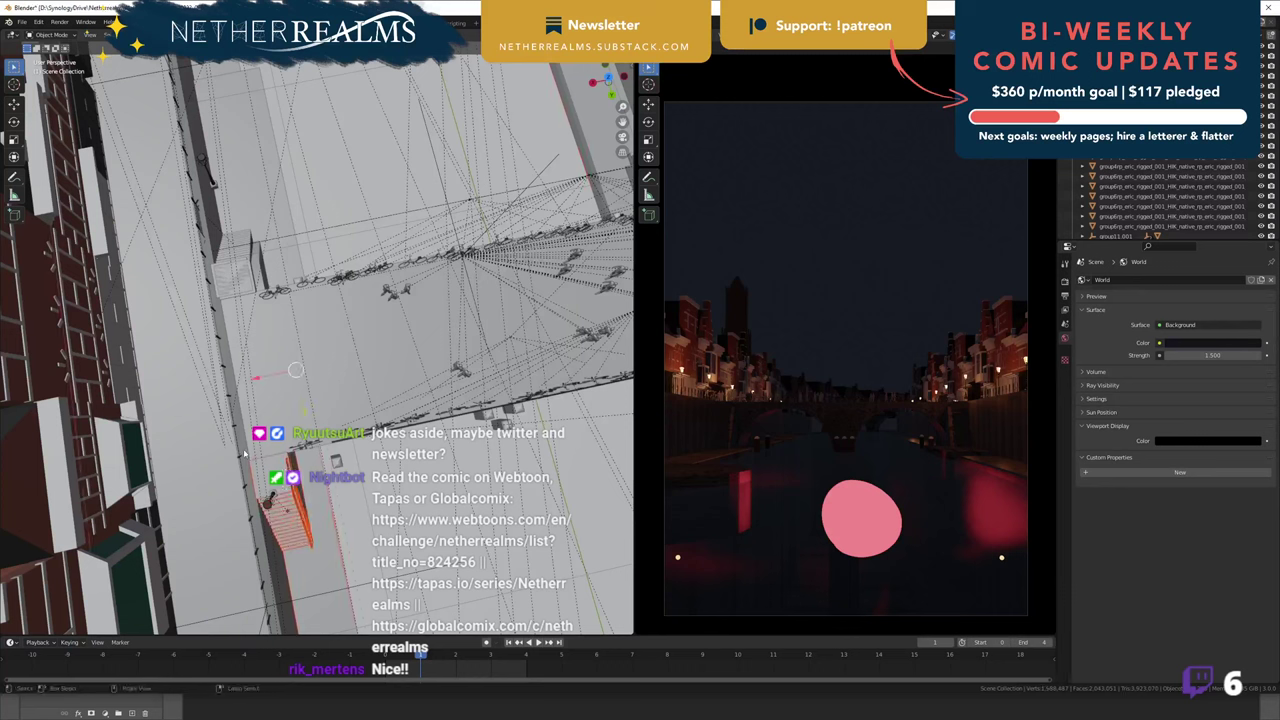
key(b)
ctrl+drag(277, 503, 280, 505)
shift+middle_drag(376, 506, 454, 441)
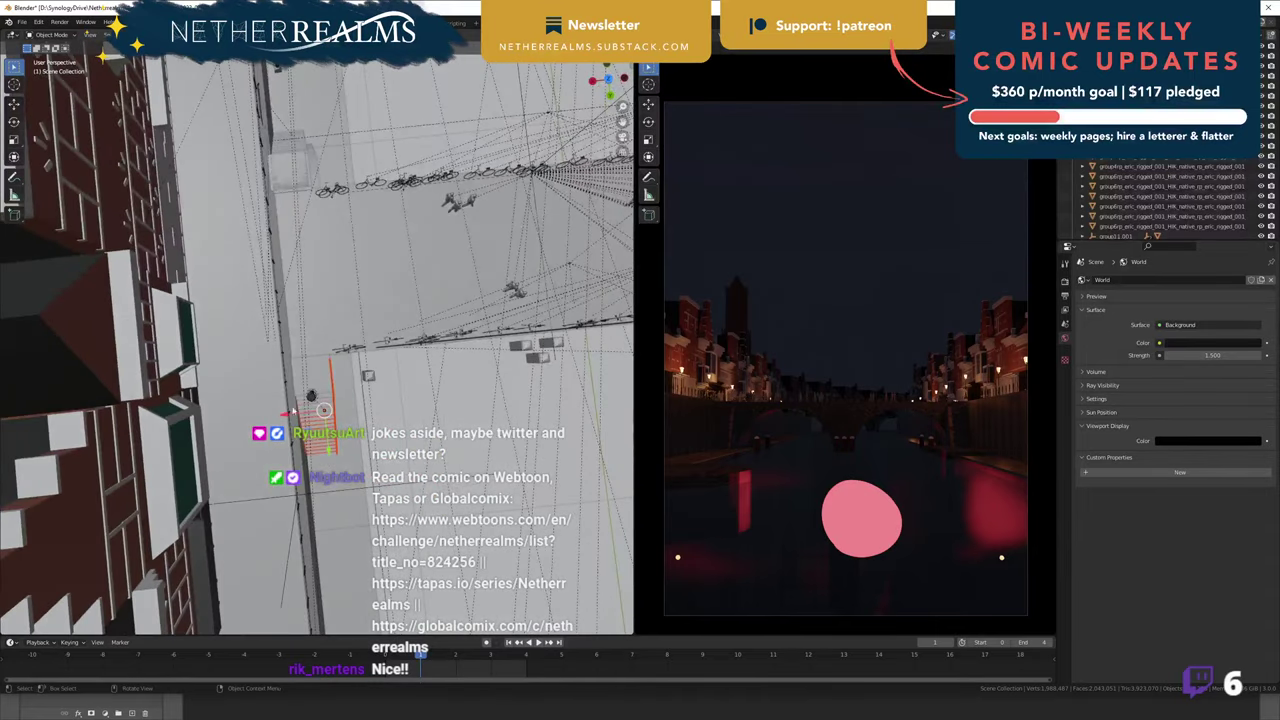
drag(267, 382, 315, 472)
middle_drag(414, 514, 414, 514)
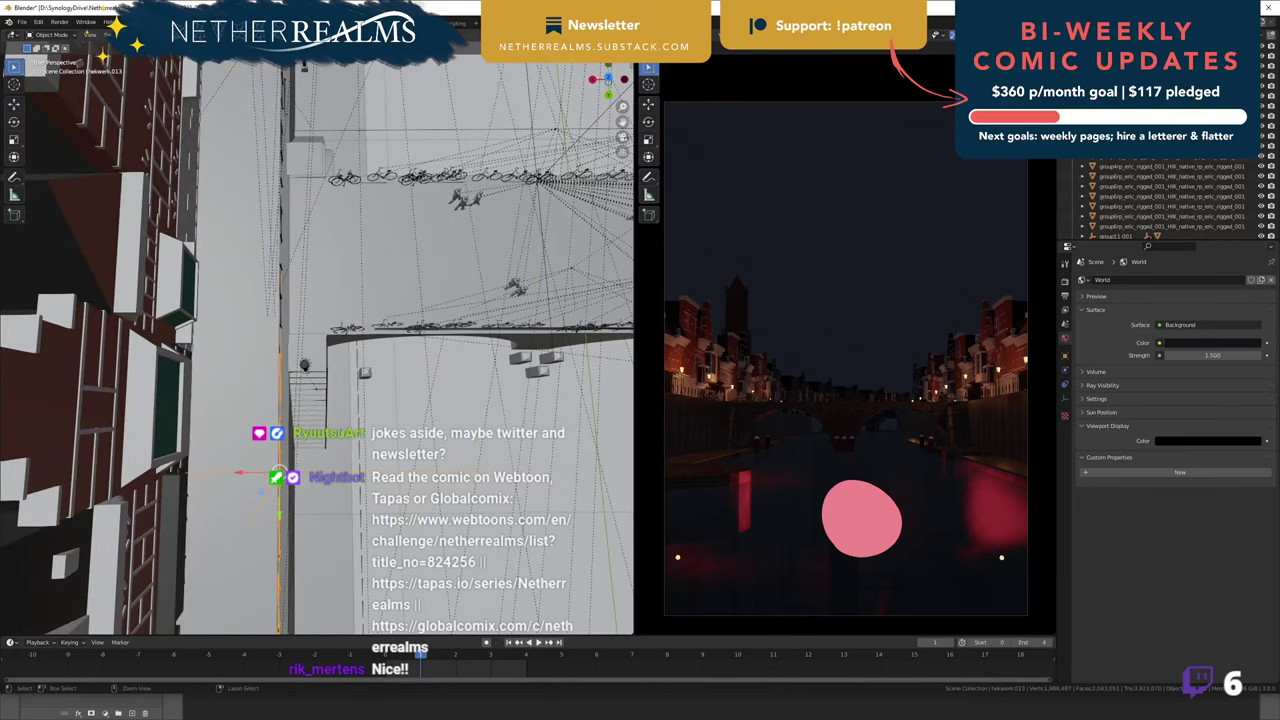
click(353, 416)
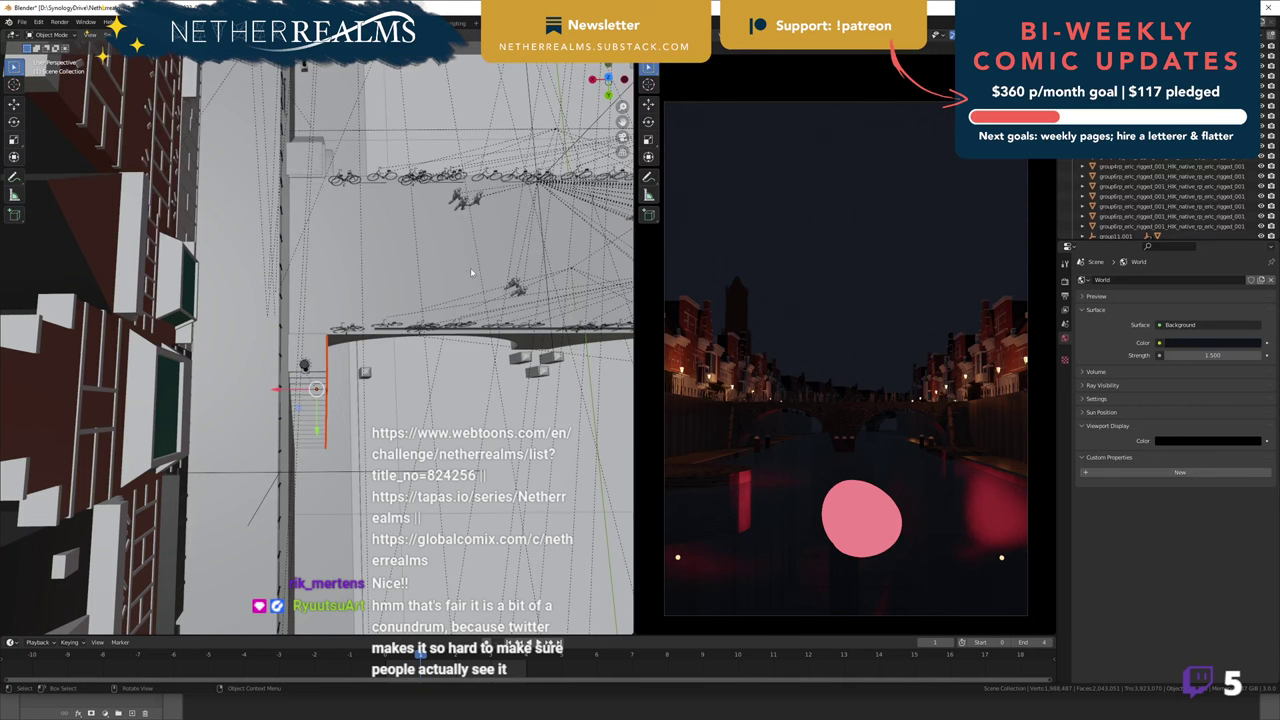
shift+middle_drag(471, 272, 414, 346)
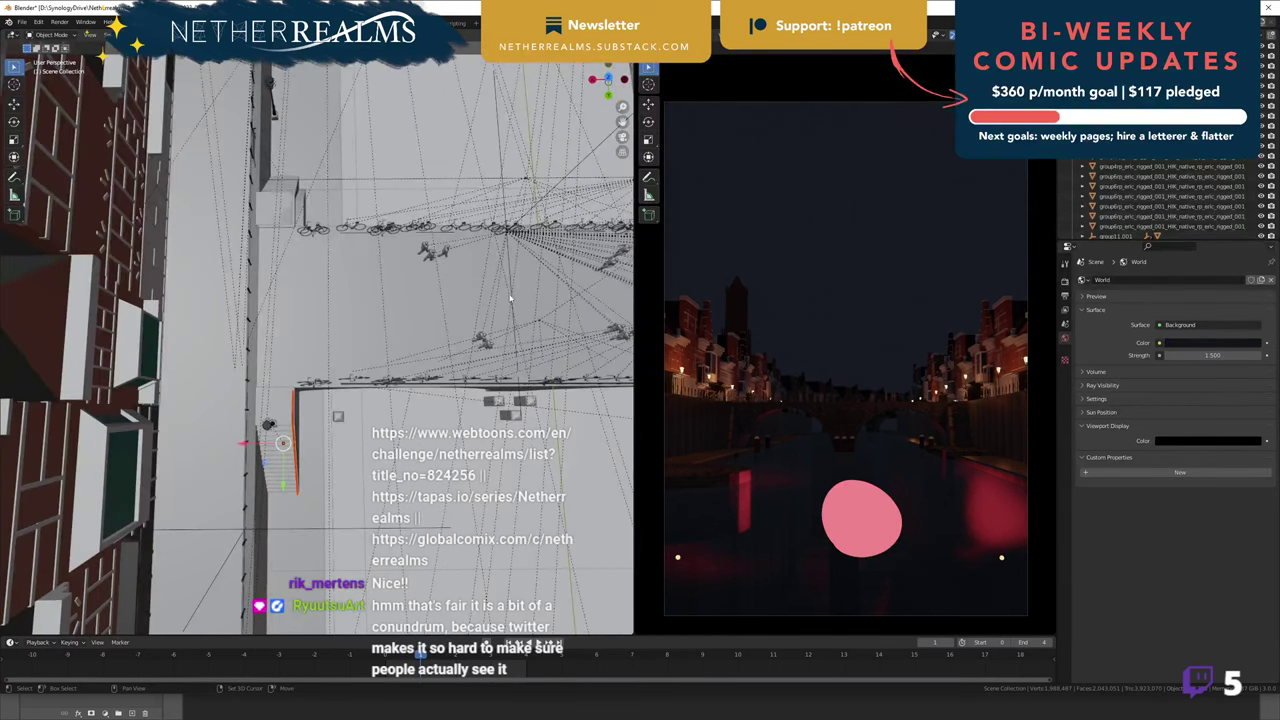
shift+middle_drag(510, 298, 492, 321)
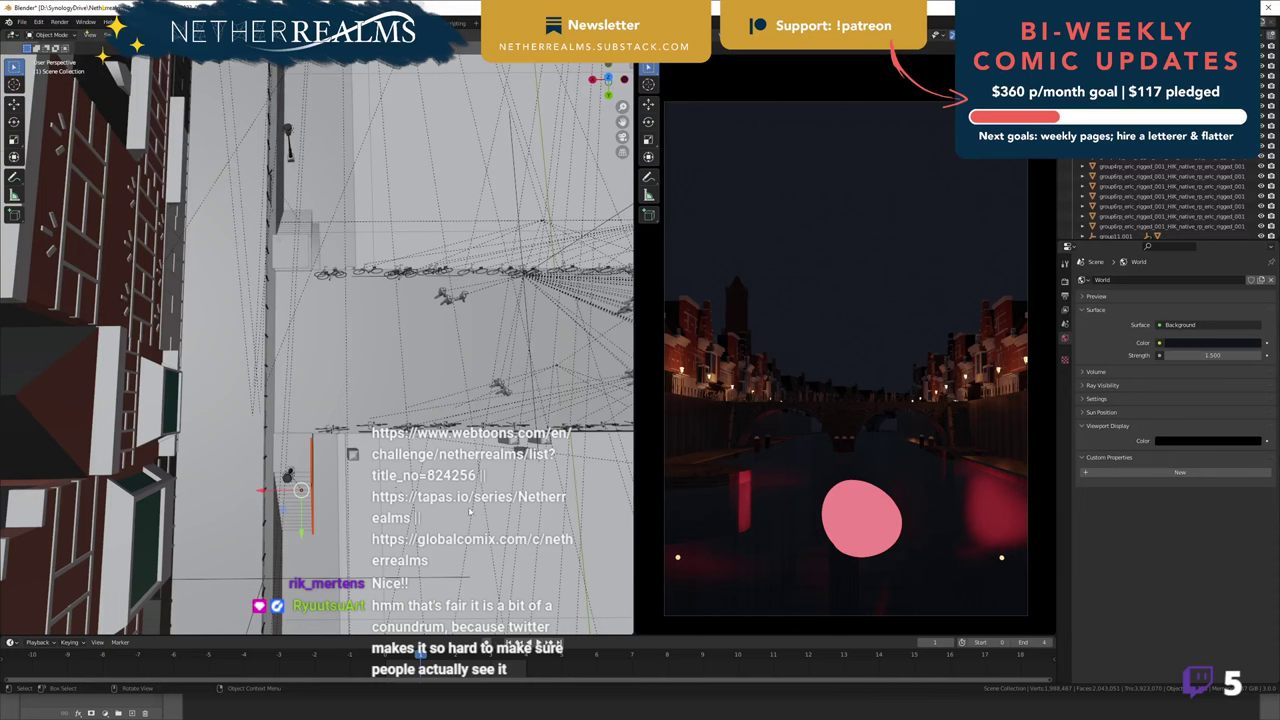
key(shift)
key(shift+d)
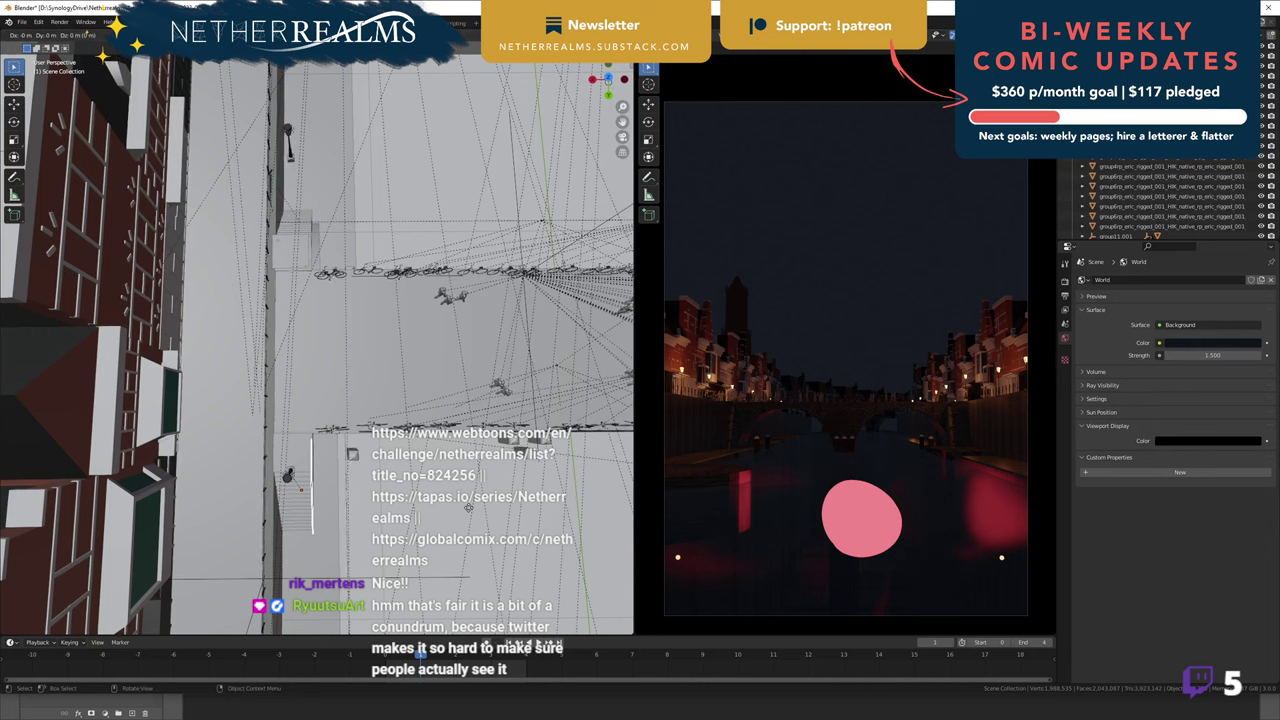
key(x)
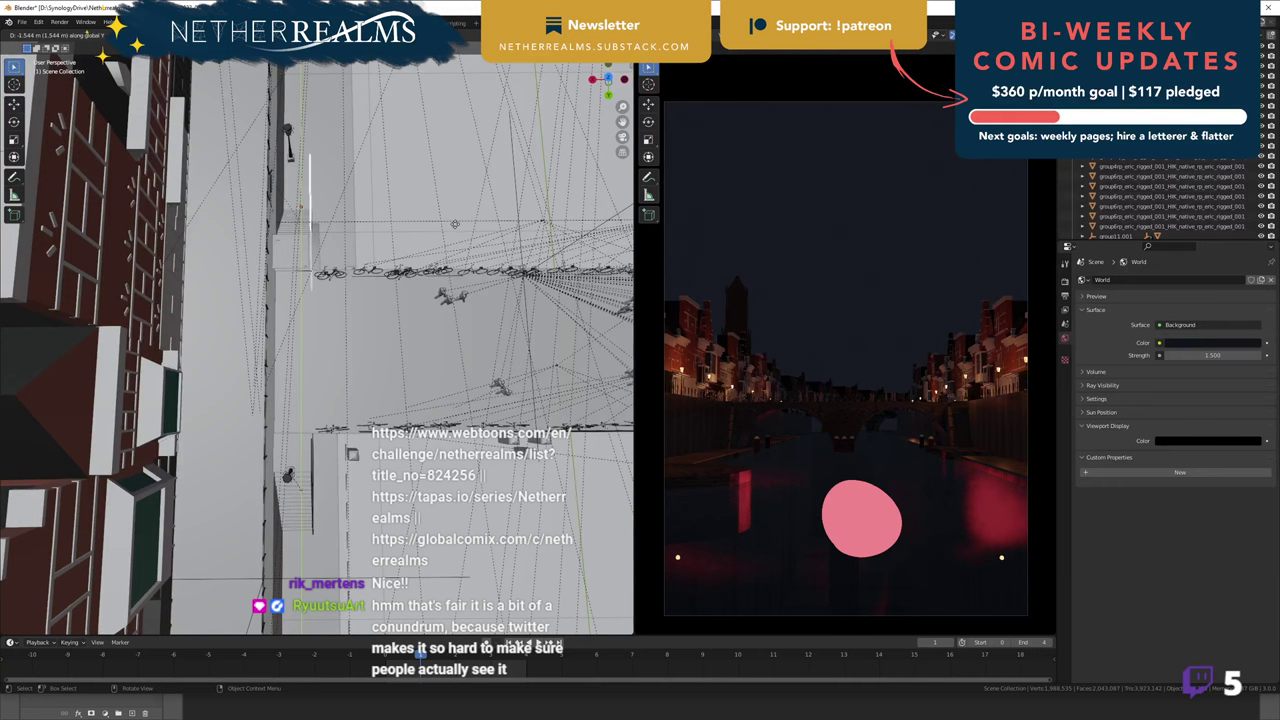
click(313, 321)
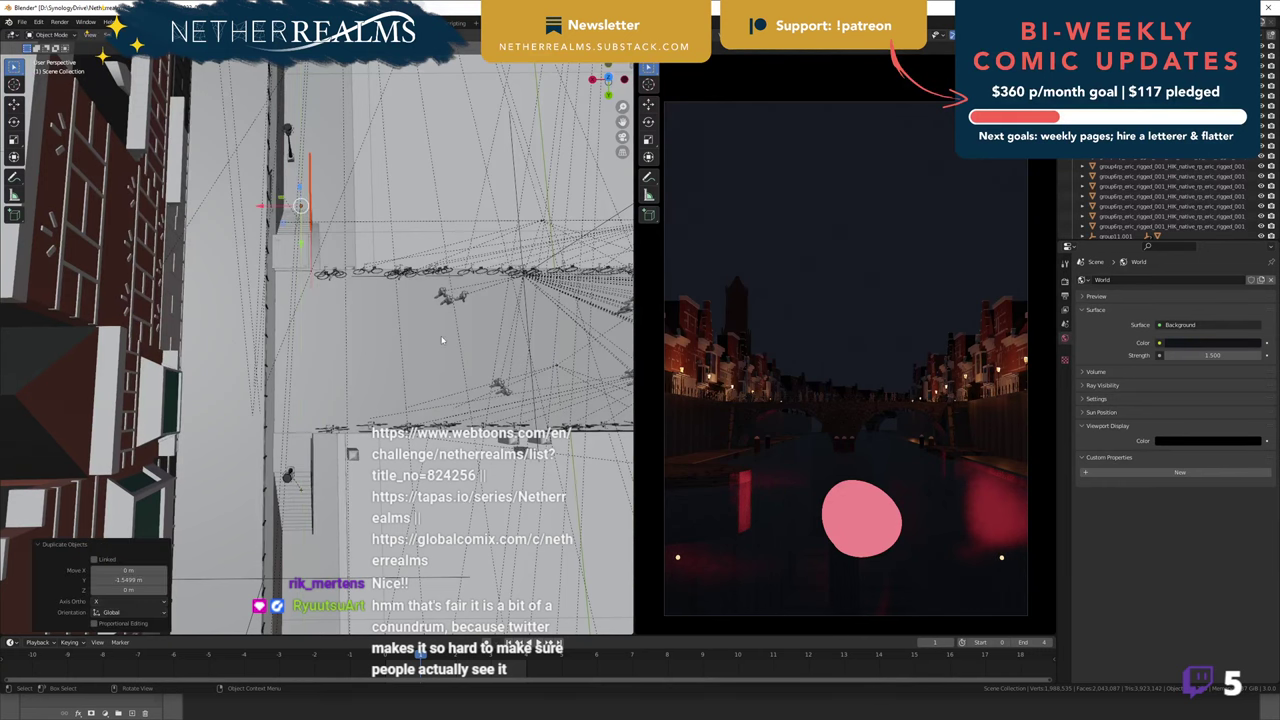
- Mirror the copied handrails along Y with a scale of -1 to follow the slope of the staircase
middle_drag(313, 321, 408, 348)
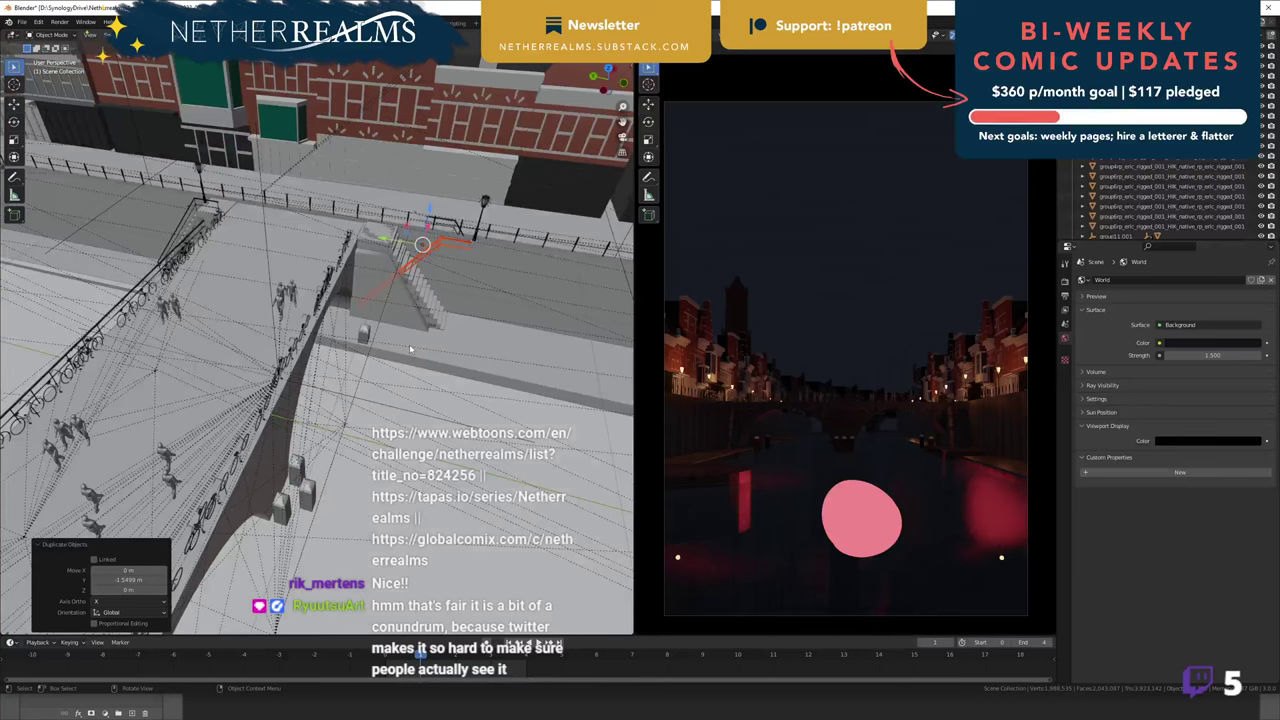
key(s)
key(y)
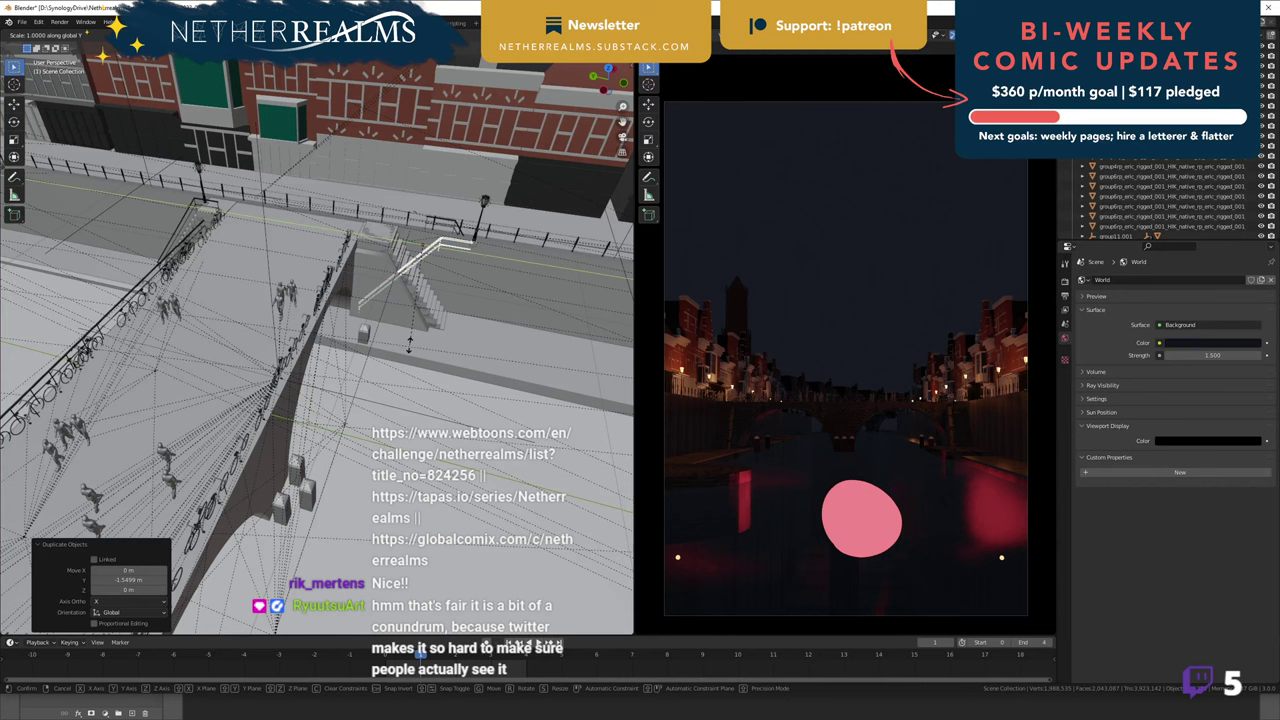
text(-1)
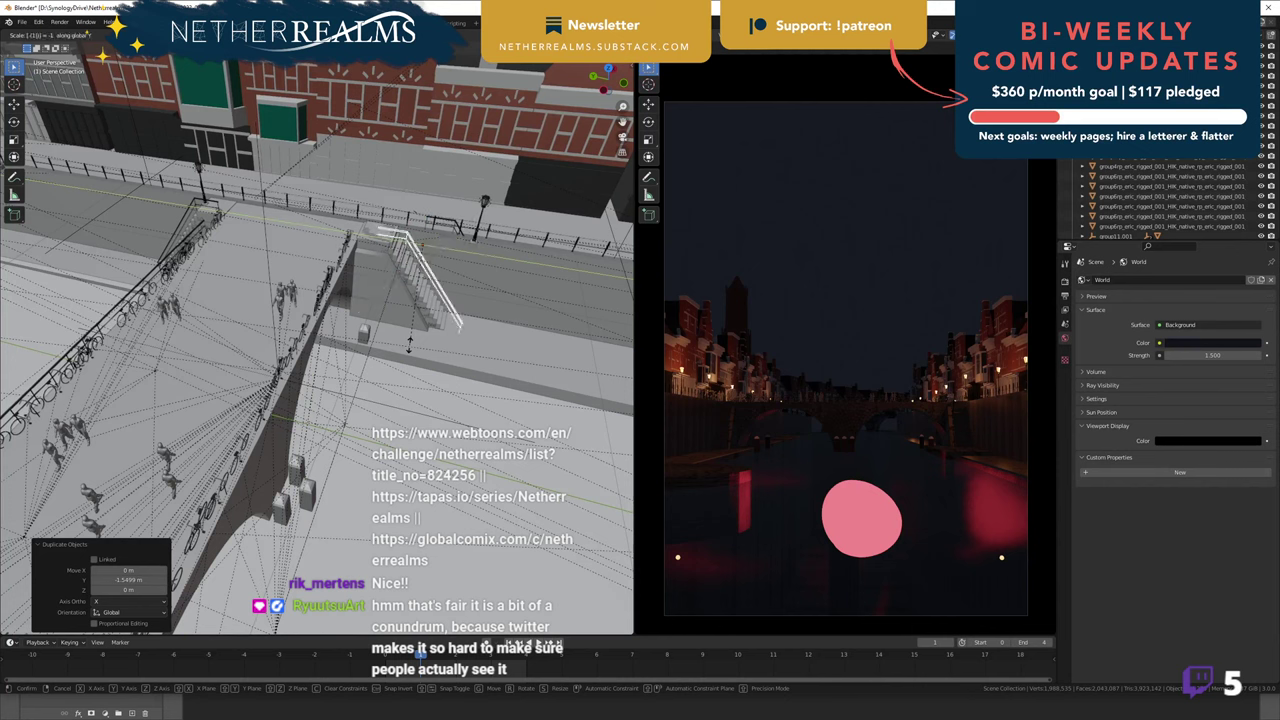
key(Return)
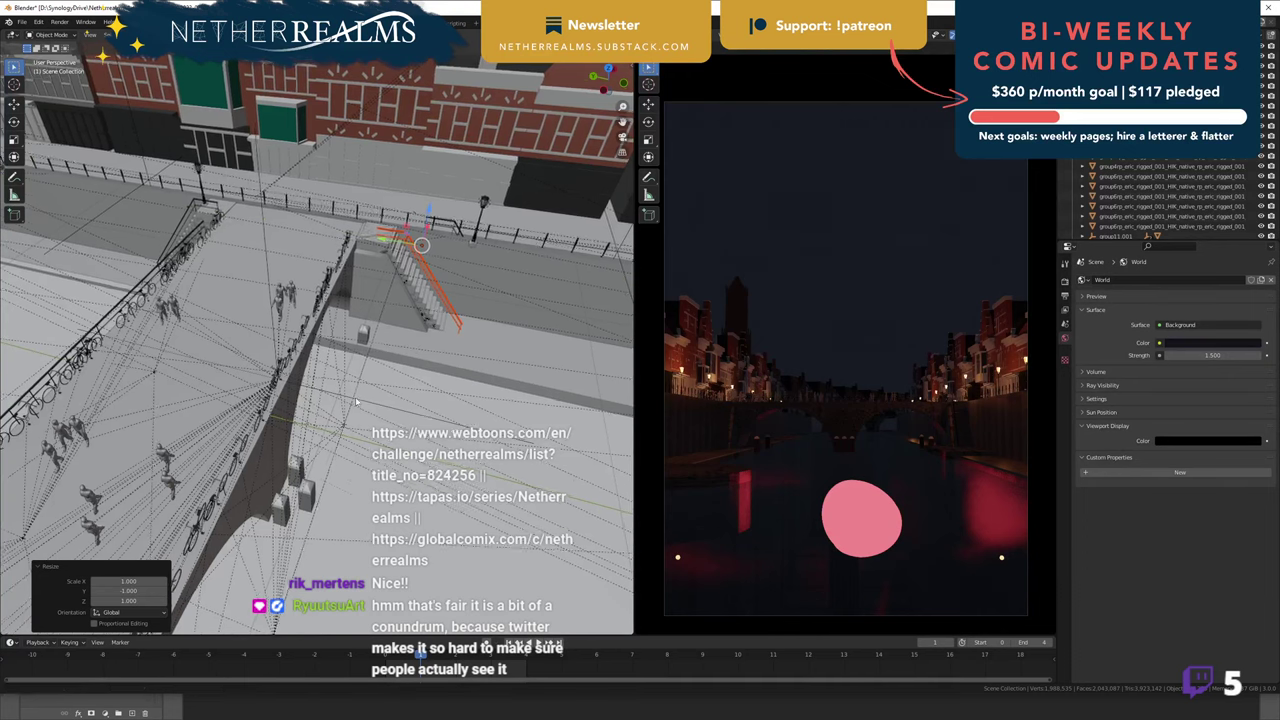
- Move the mirrored handrails about 0.12 m along Y to line up with the steps and the bridge's edge
scroll(362, 388, down, 1)
scroll(362, 388, down, 3)
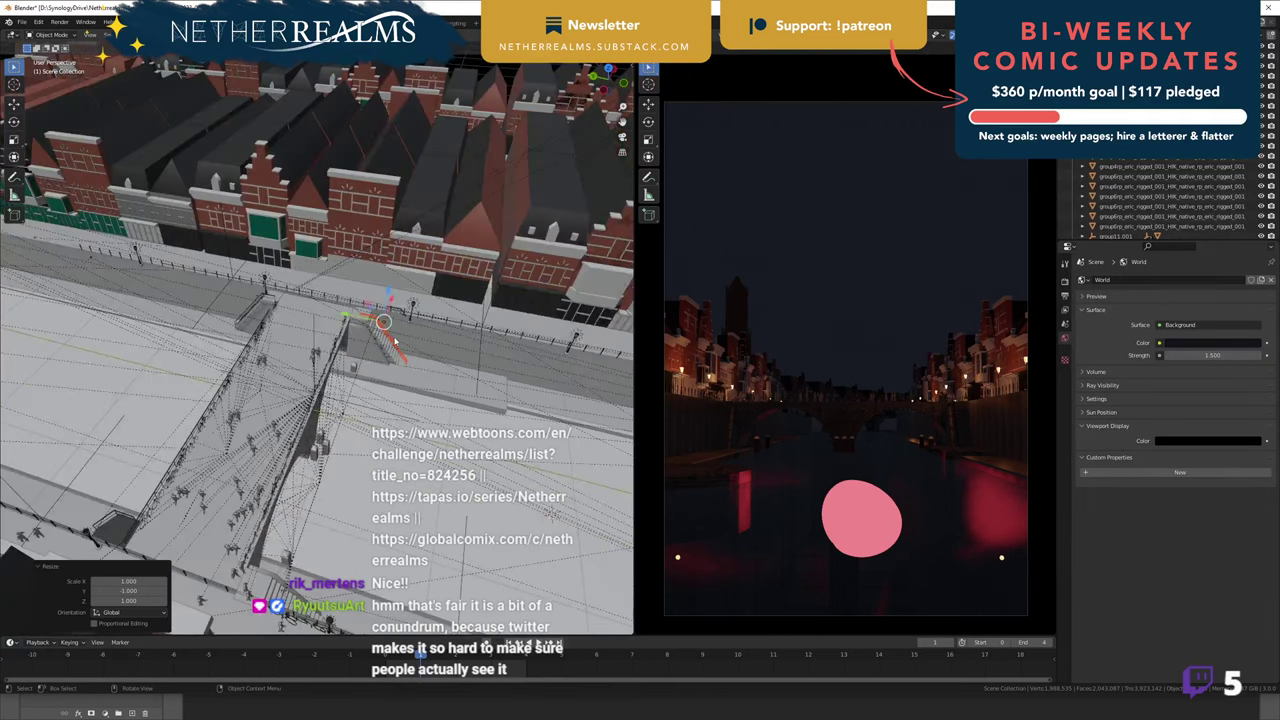
scroll(430, 356, up, 7)
scroll(362, 346, down, 4)
shift+middle_drag(302, 354, 390, 460)
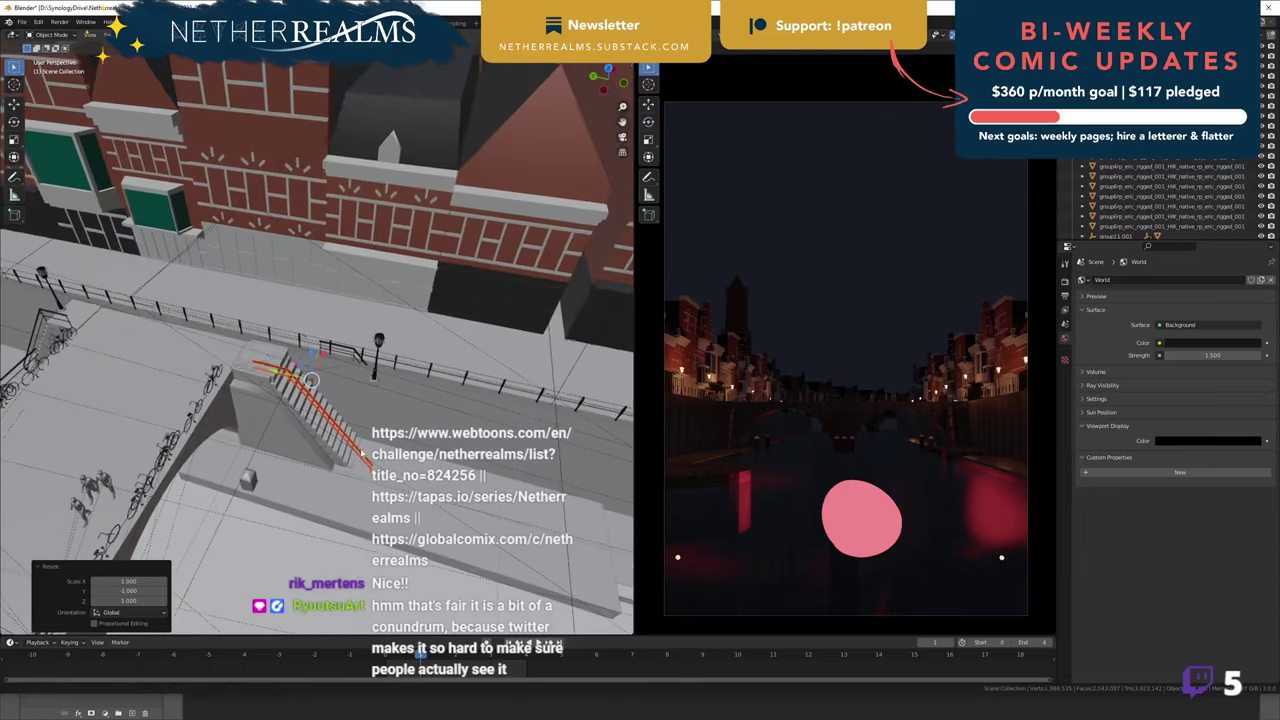
key(g)
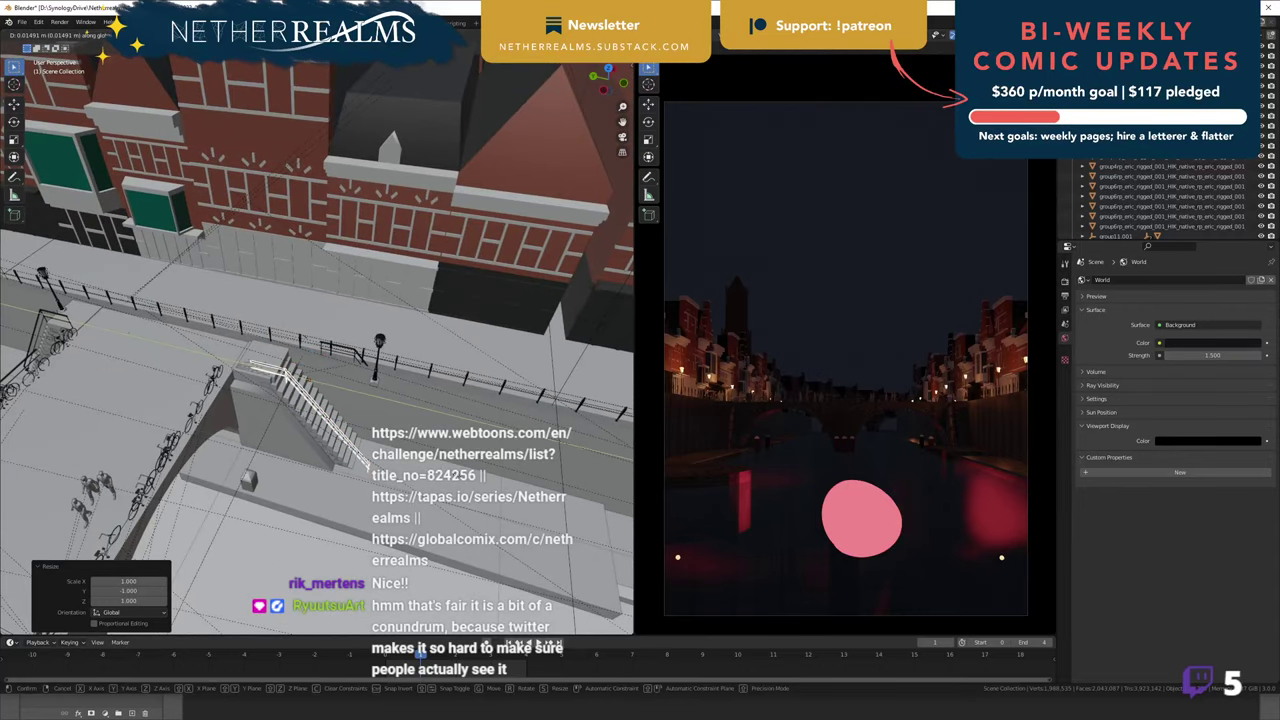
key(y)
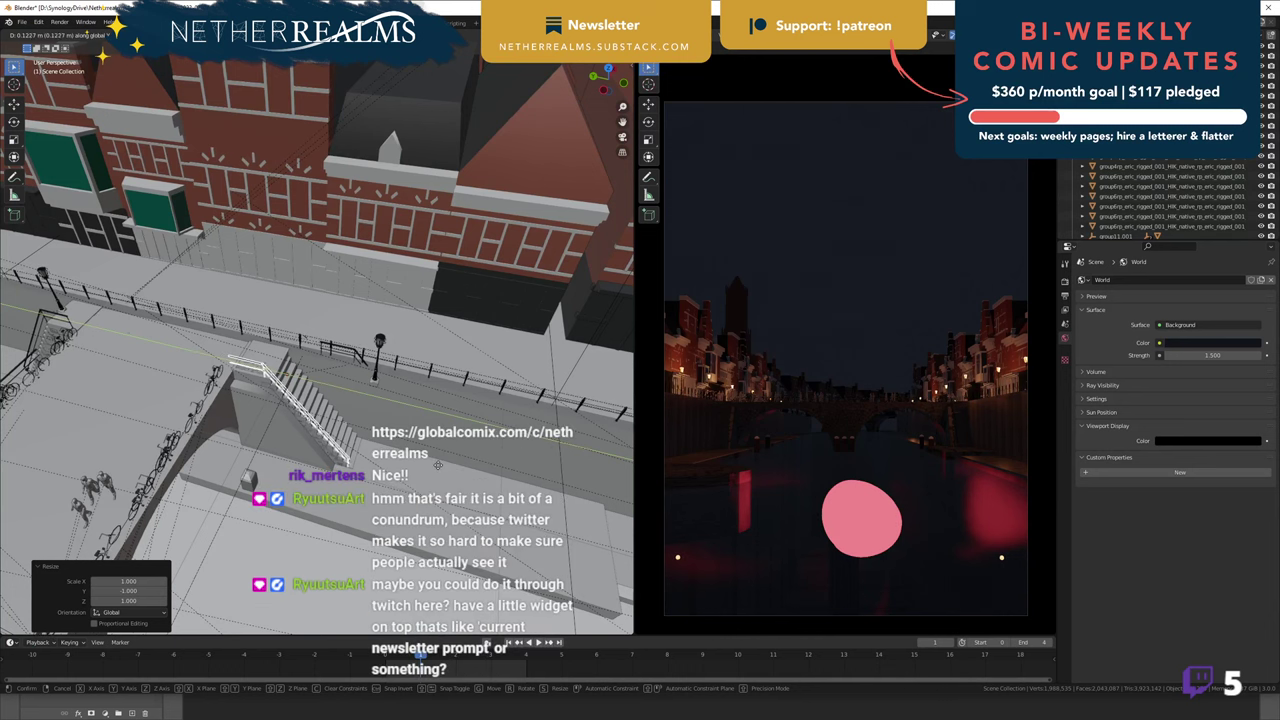
click(439, 467)
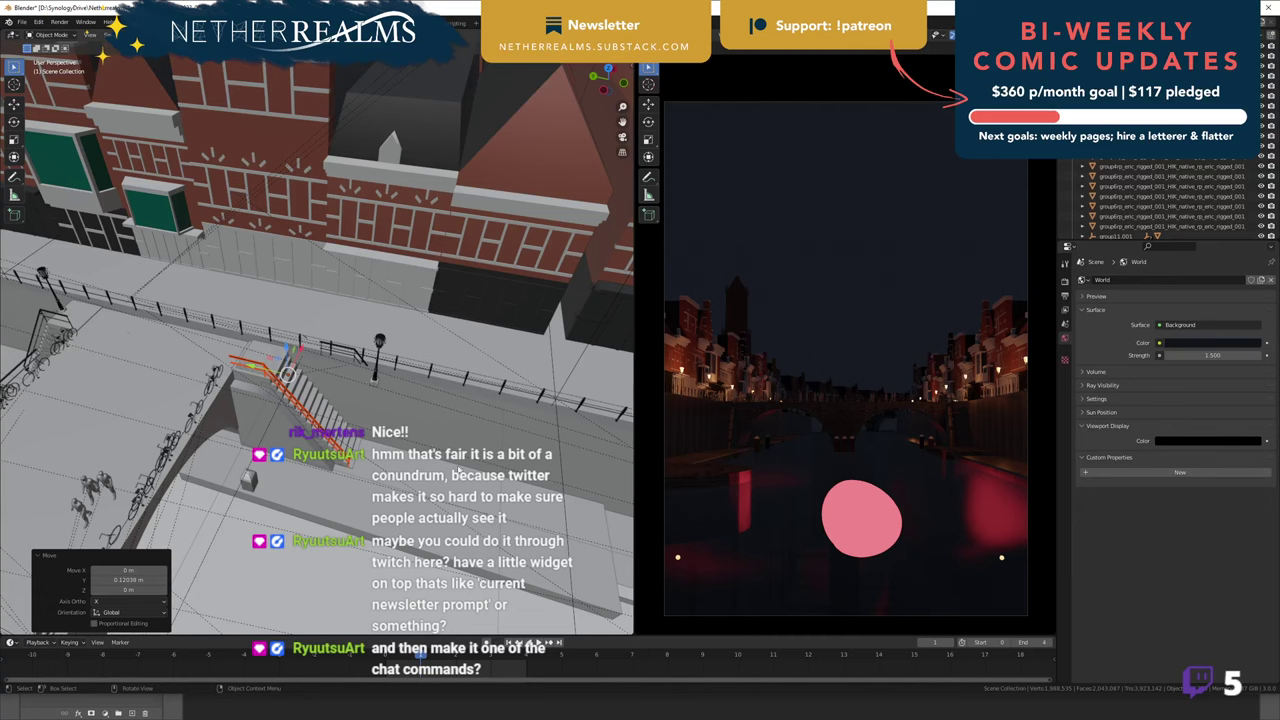
- Move both parts of the cast-iron railing on the bridge's opposite side about 0.171 m along X, clear of the staircase opening
middle_drag(505, 517, 480, 545)
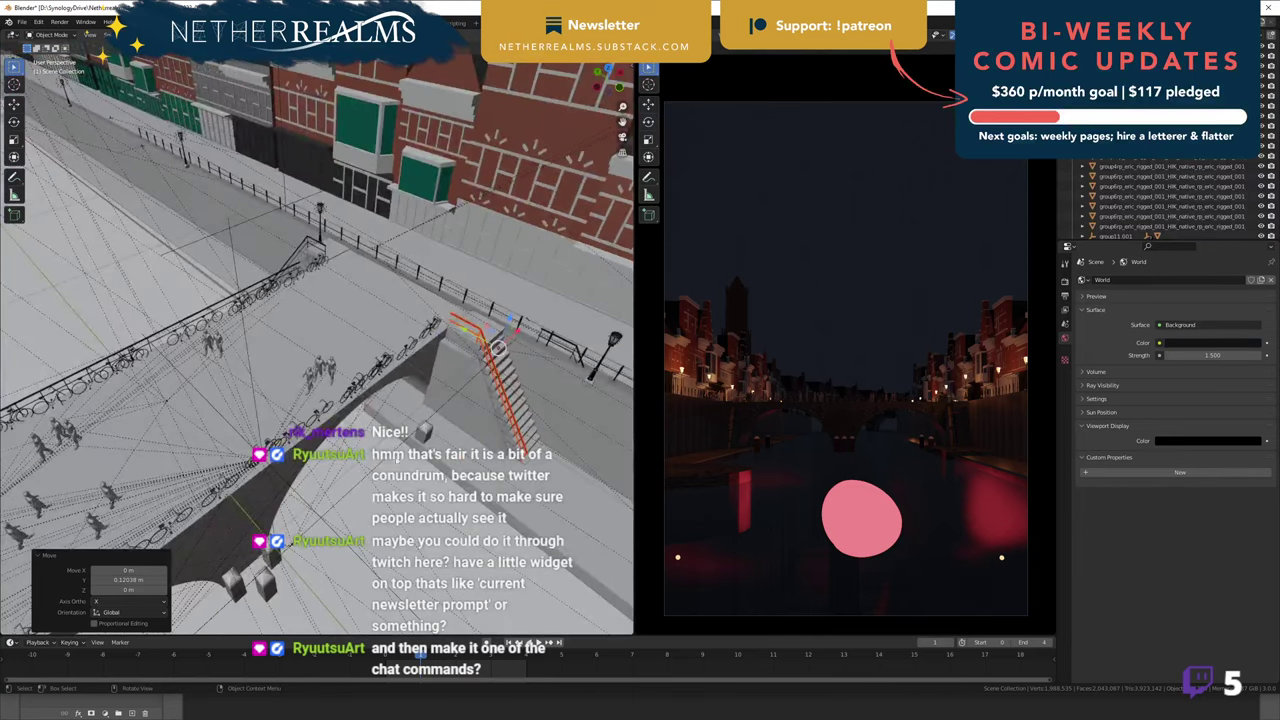
scroll(135, 354, up, 4)
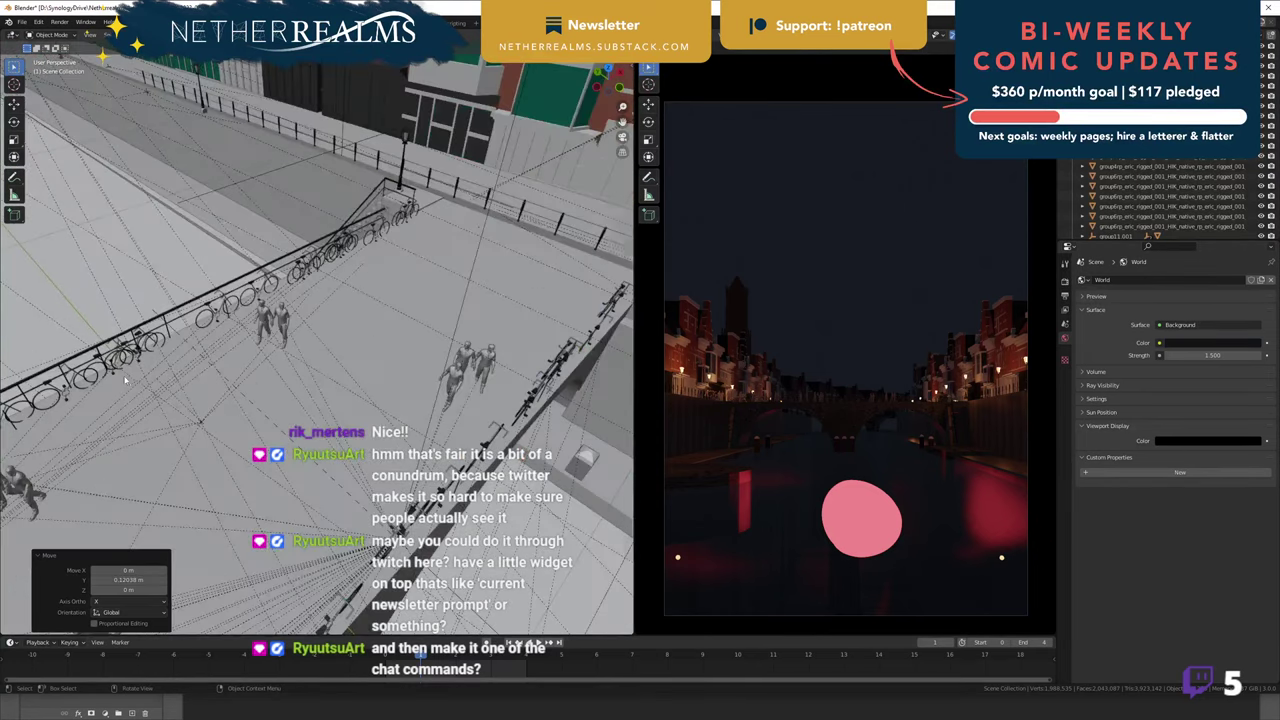
scroll(138, 388, down, 6)
shift+middle_drag(139, 397, 288, 352)
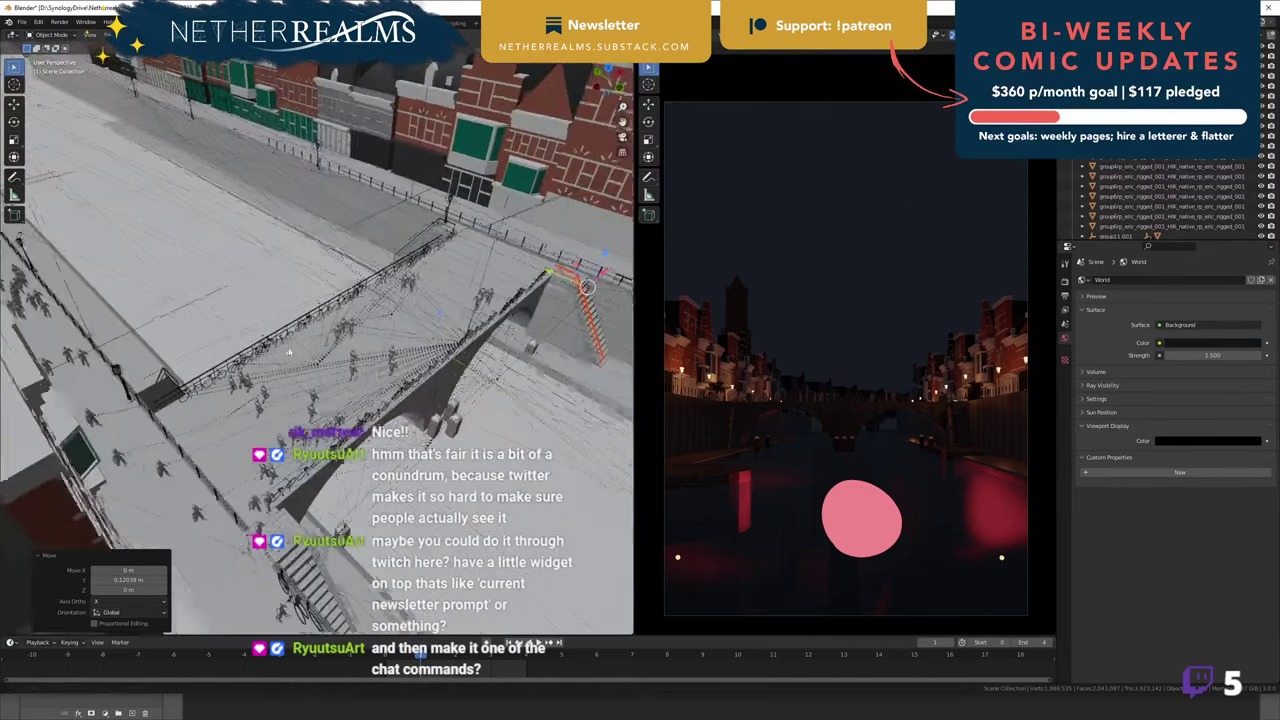
scroll(230, 462, up, 4)
scroll(228, 468, down, 3)
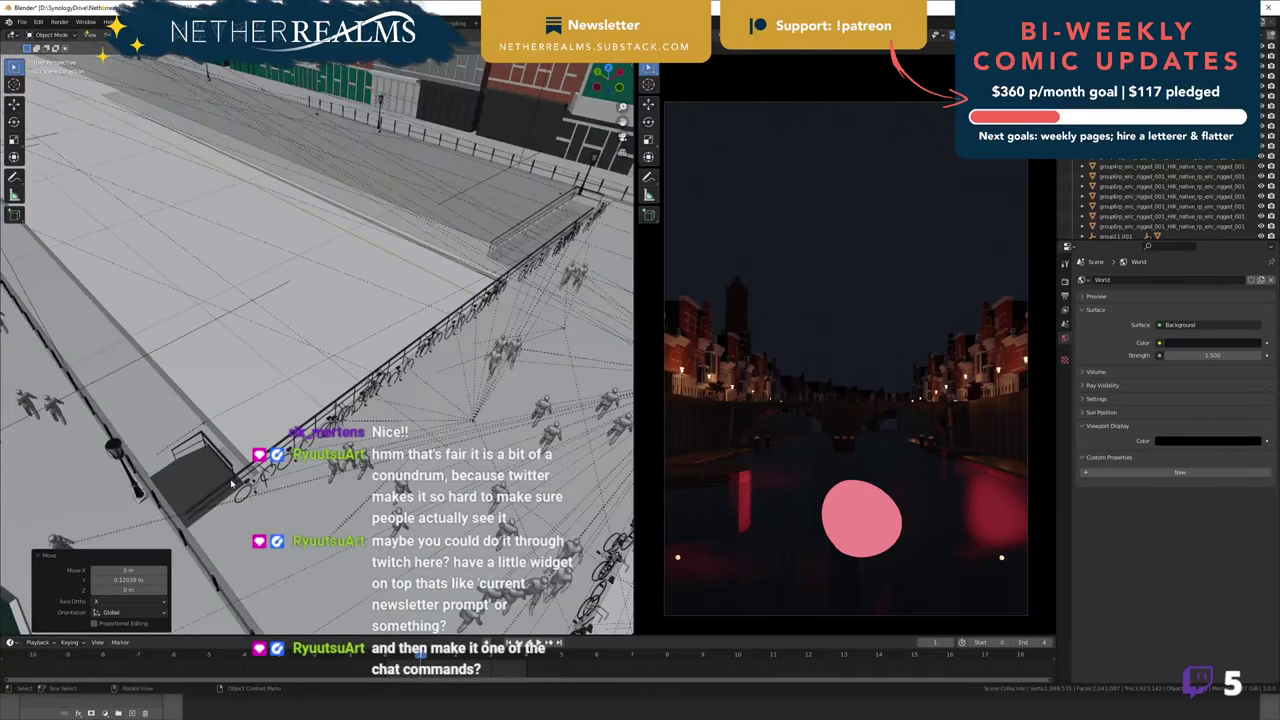
click(231, 484)
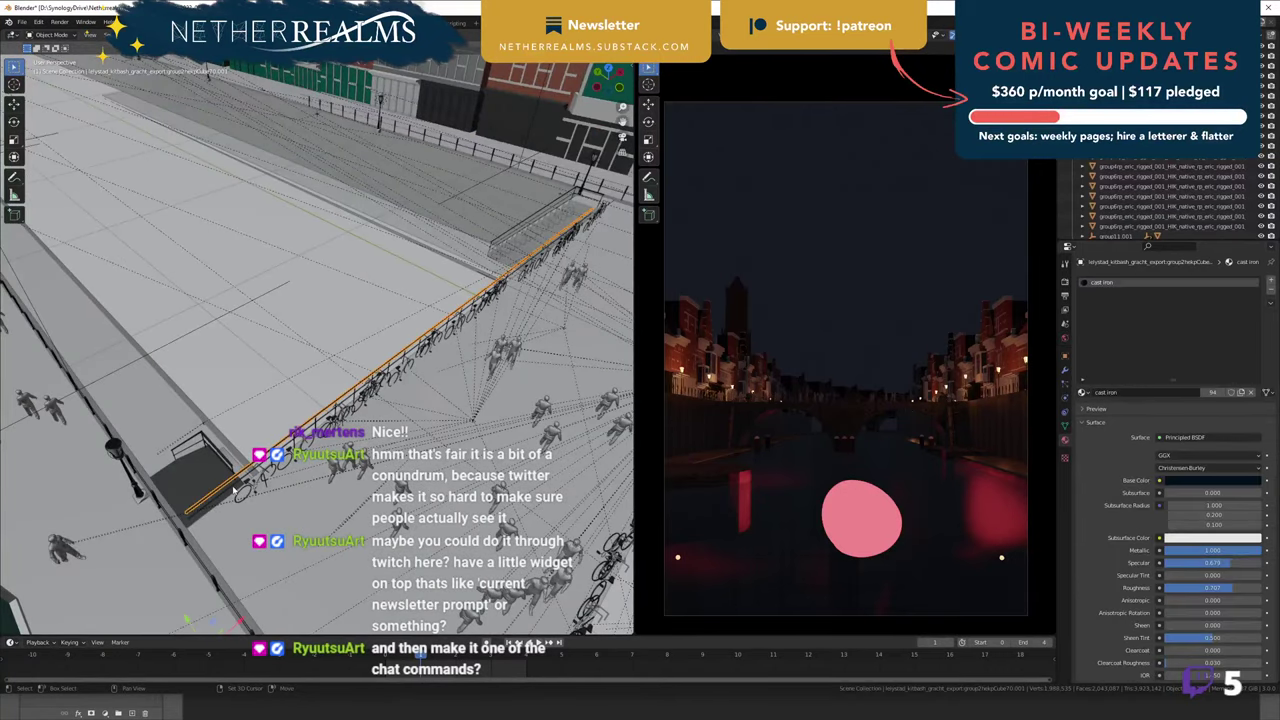
shift+click(234, 489)
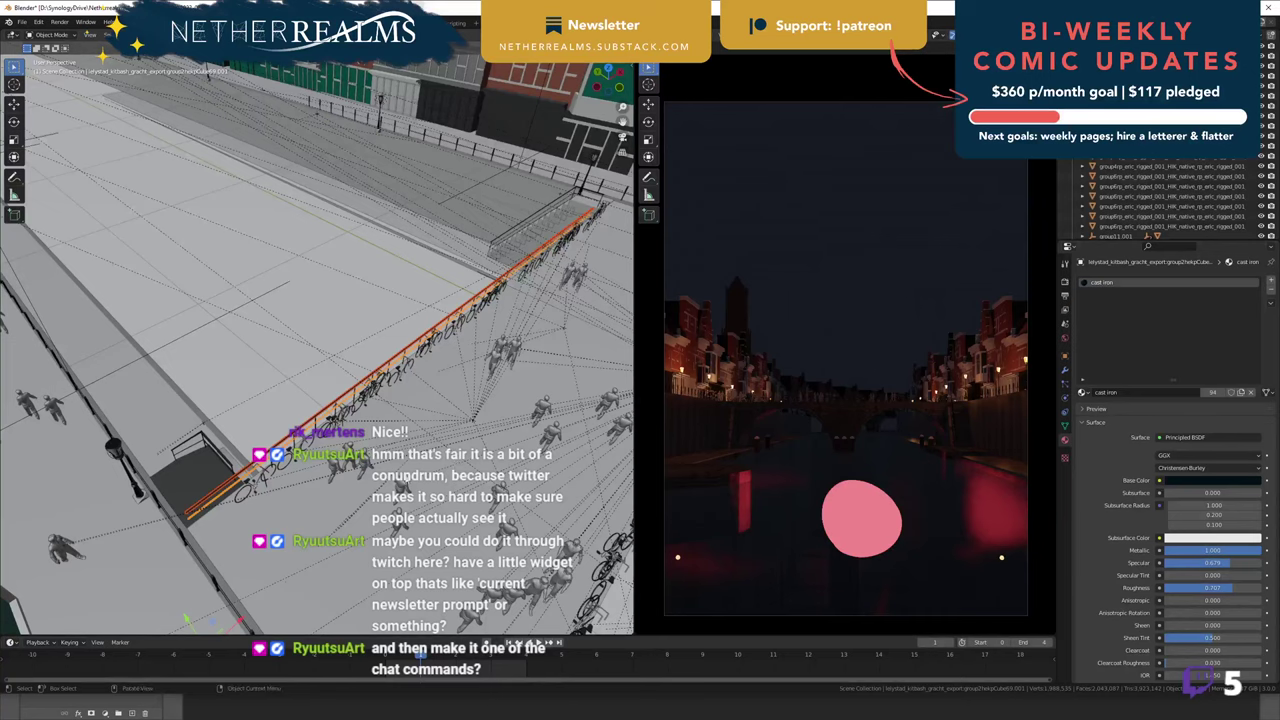
middle_drag(454, 466, 465, 440)
key(g)
key(y)
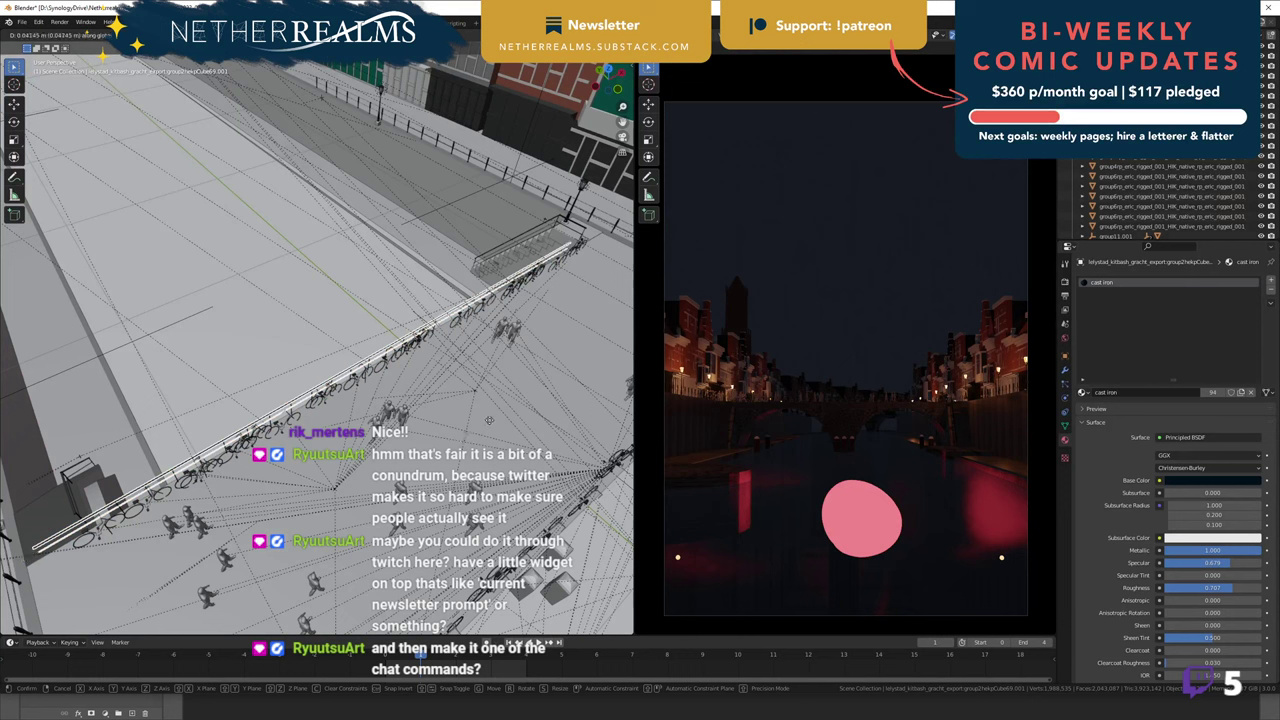
key(x)
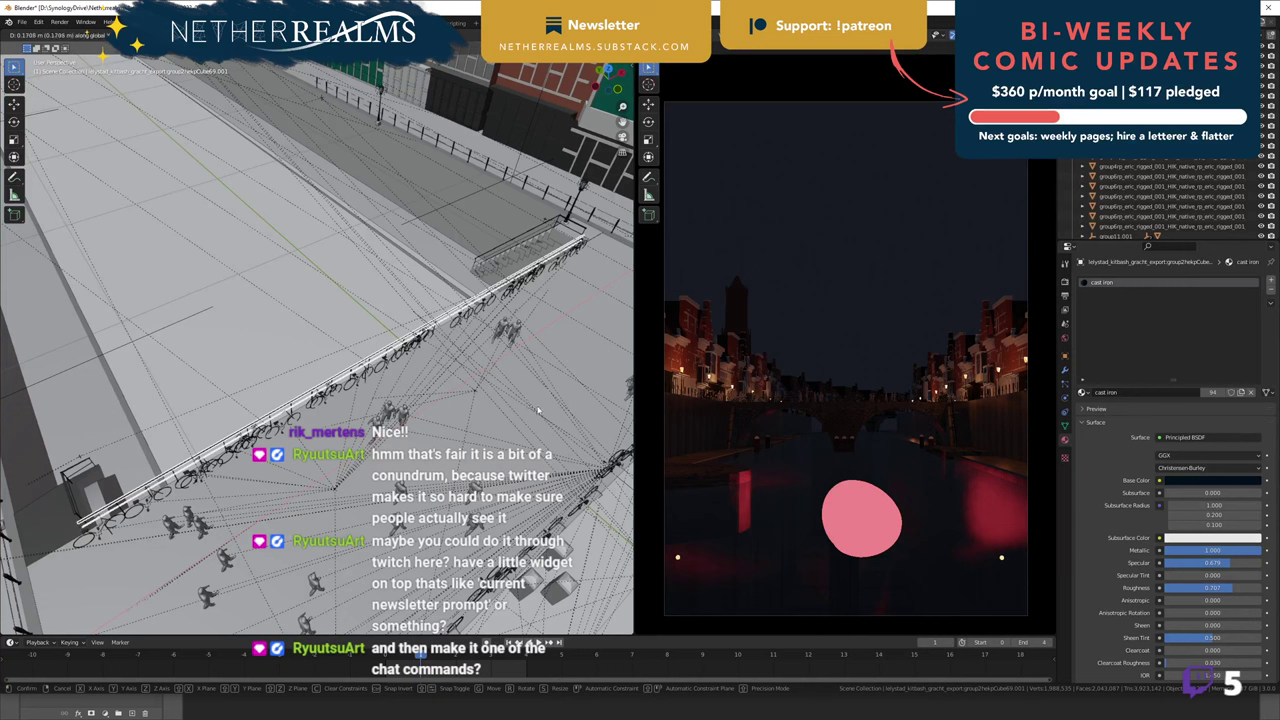
click(537, 407)
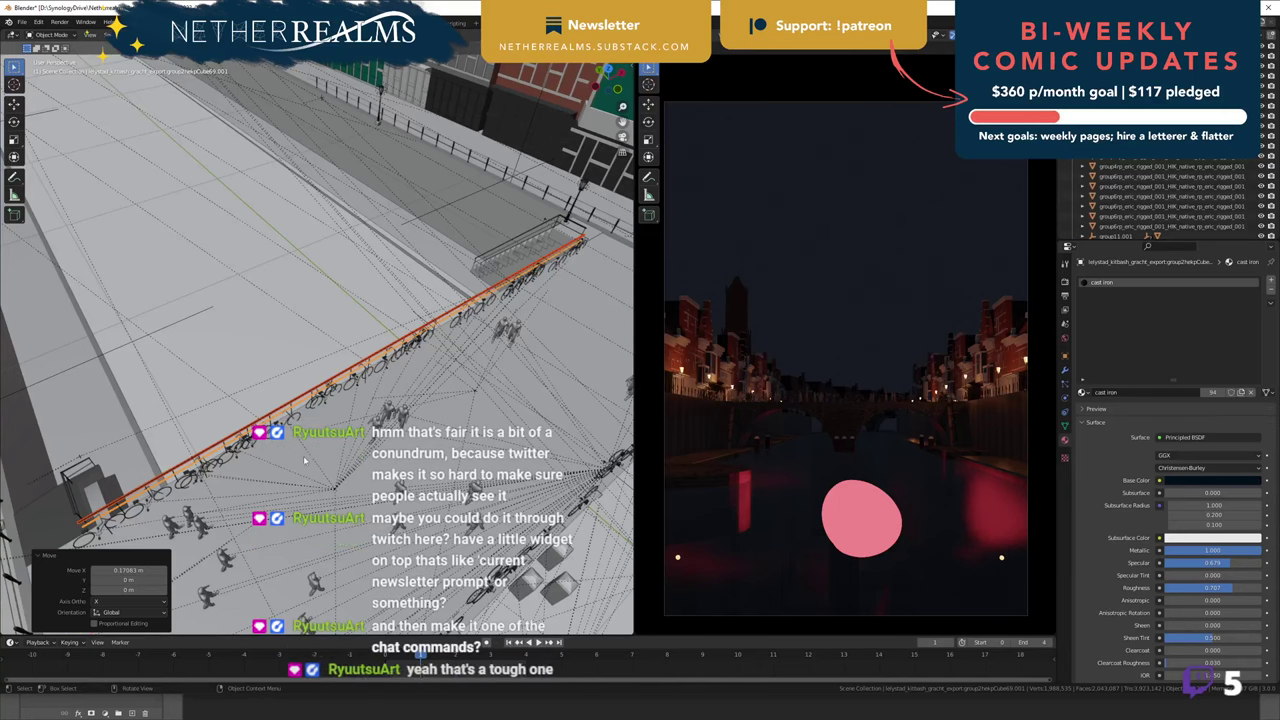
middle_drag(282, 464, 428, 442)
middle_drag(453, 504, 372, 420)
shift+middle_drag(215, 305, 280, 503)
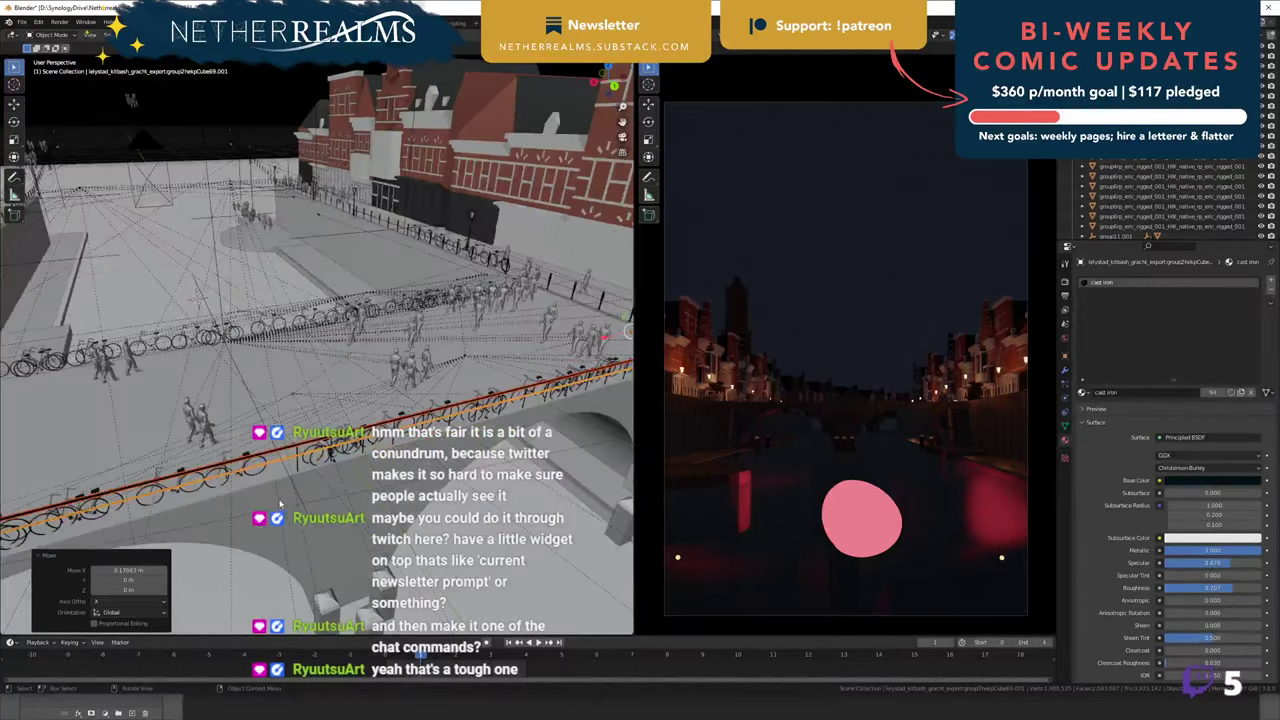
shift+click(336, 463)
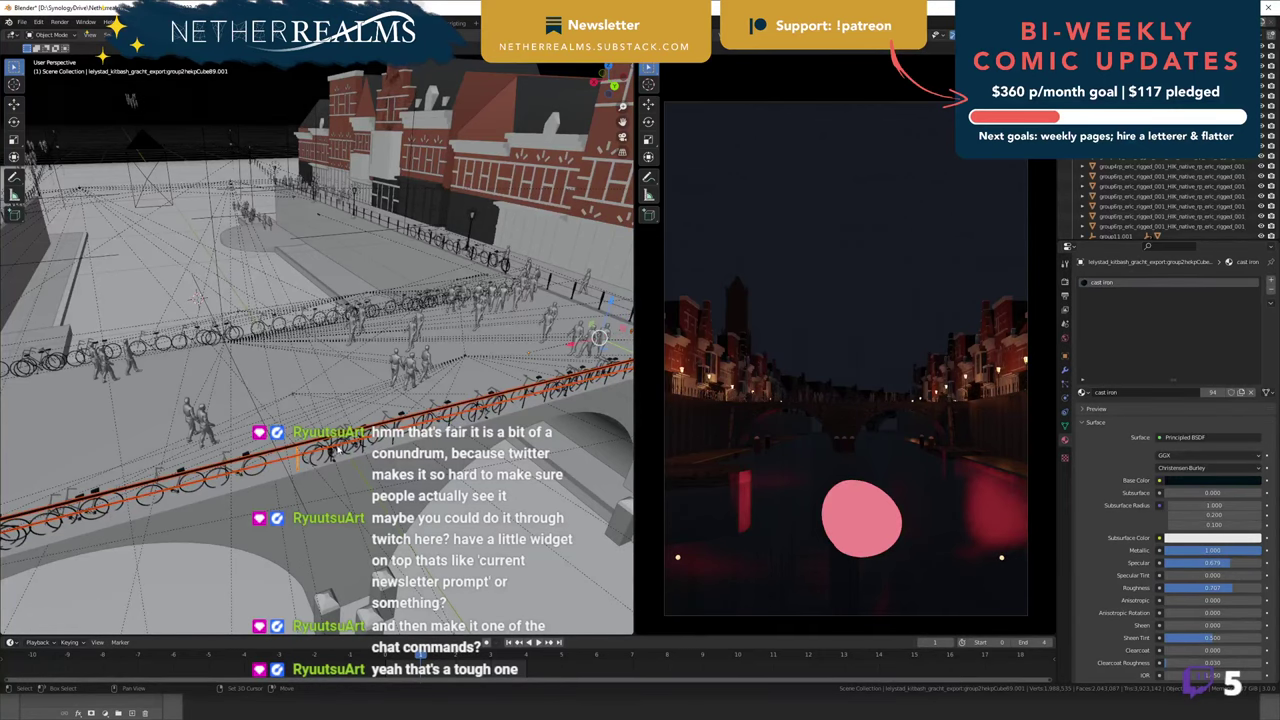
key(KP_Decimal)
key(shift)
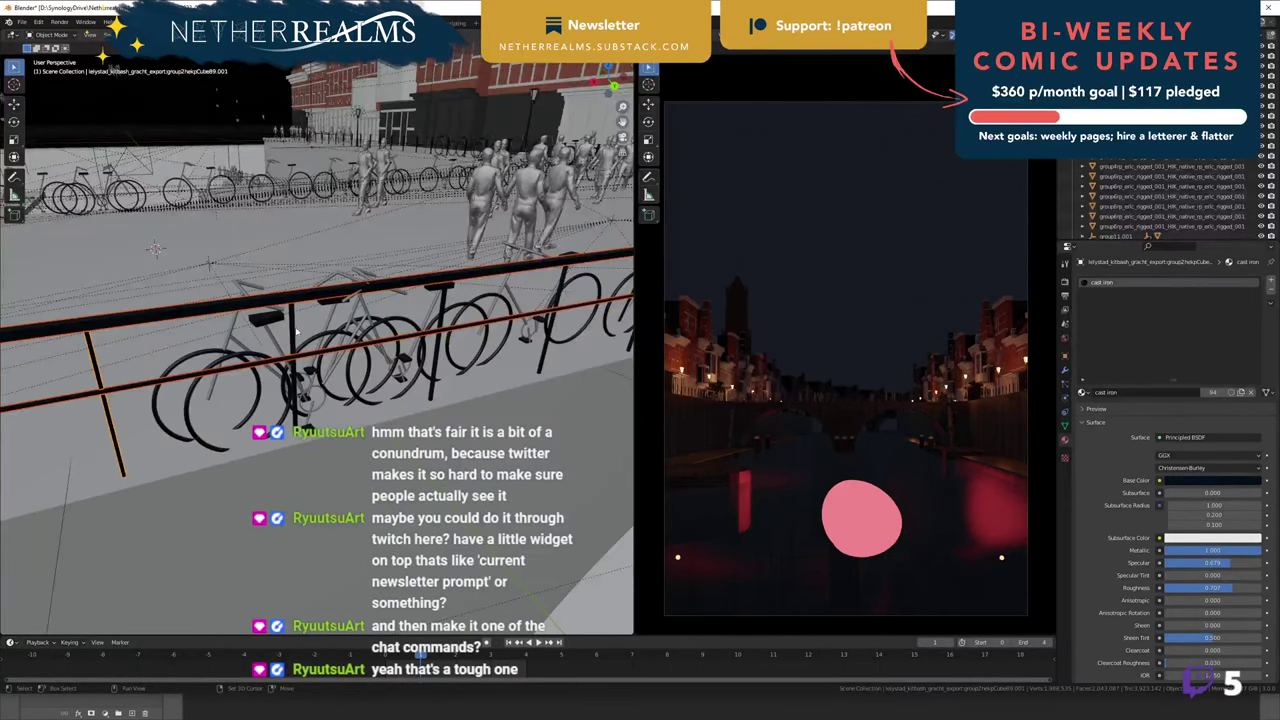
shift+click(294, 354)
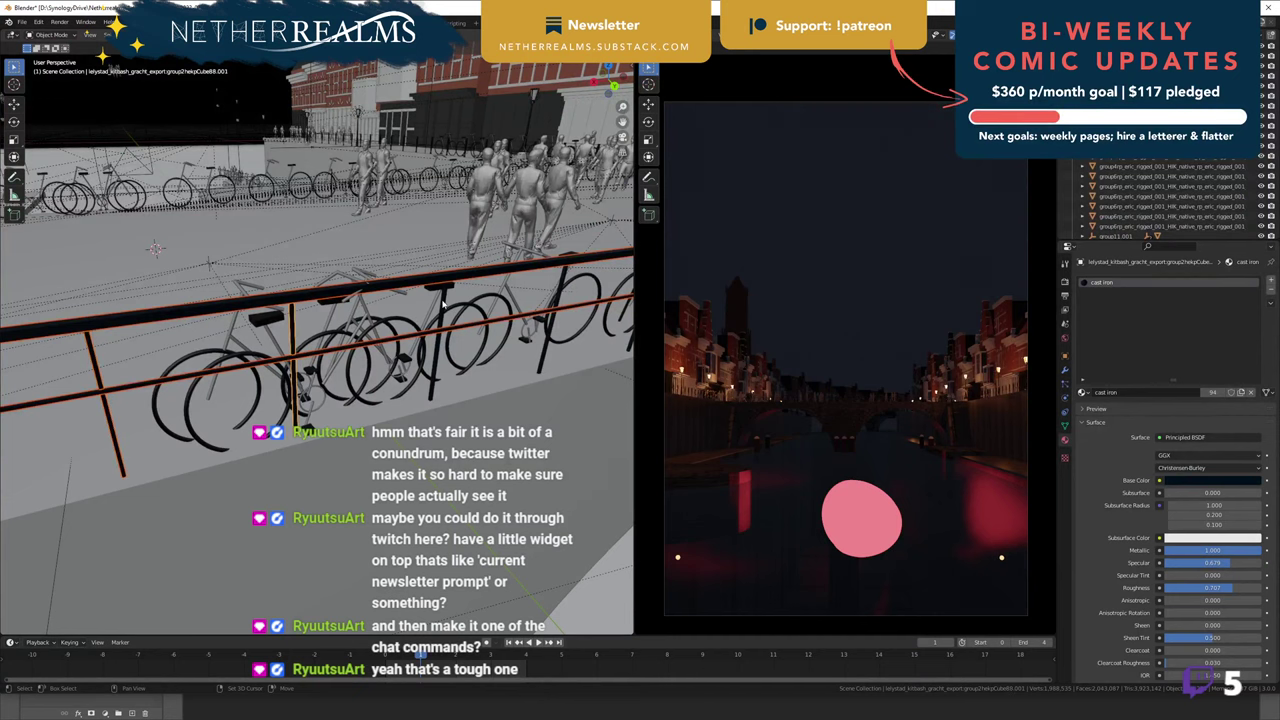
scroll(453, 325, down, 5)
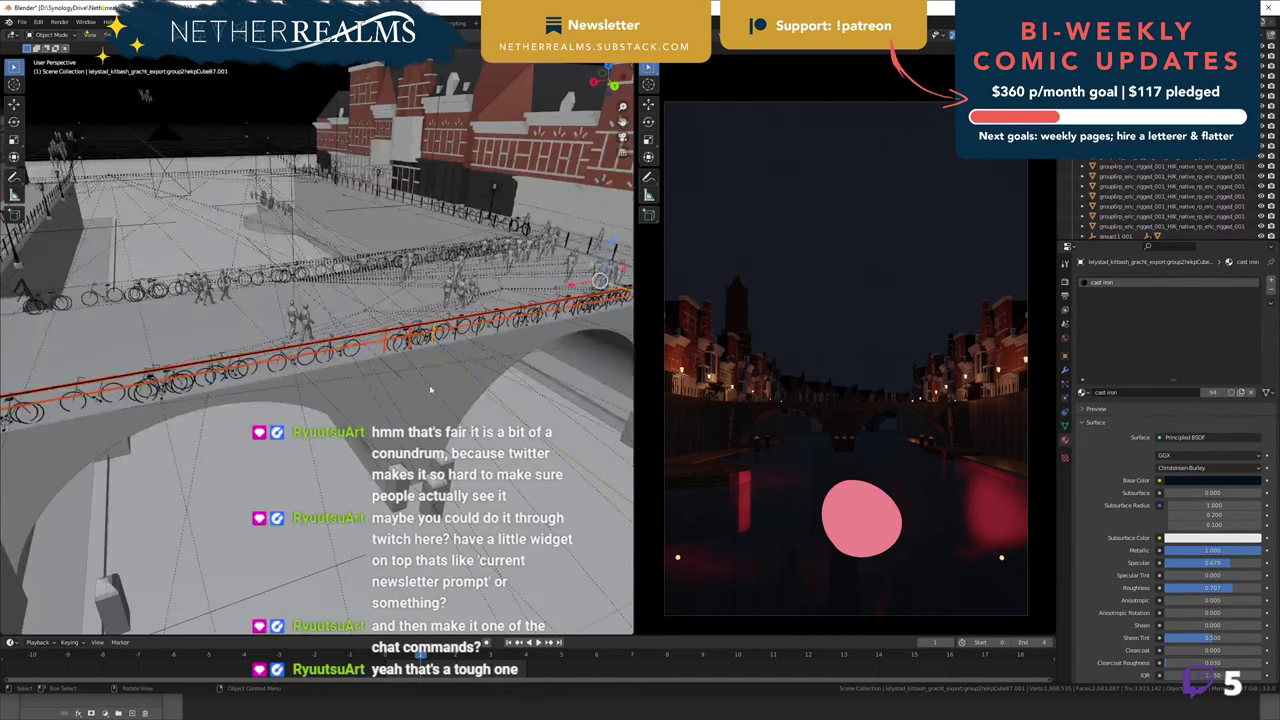
scroll(375, 412, up, 2)
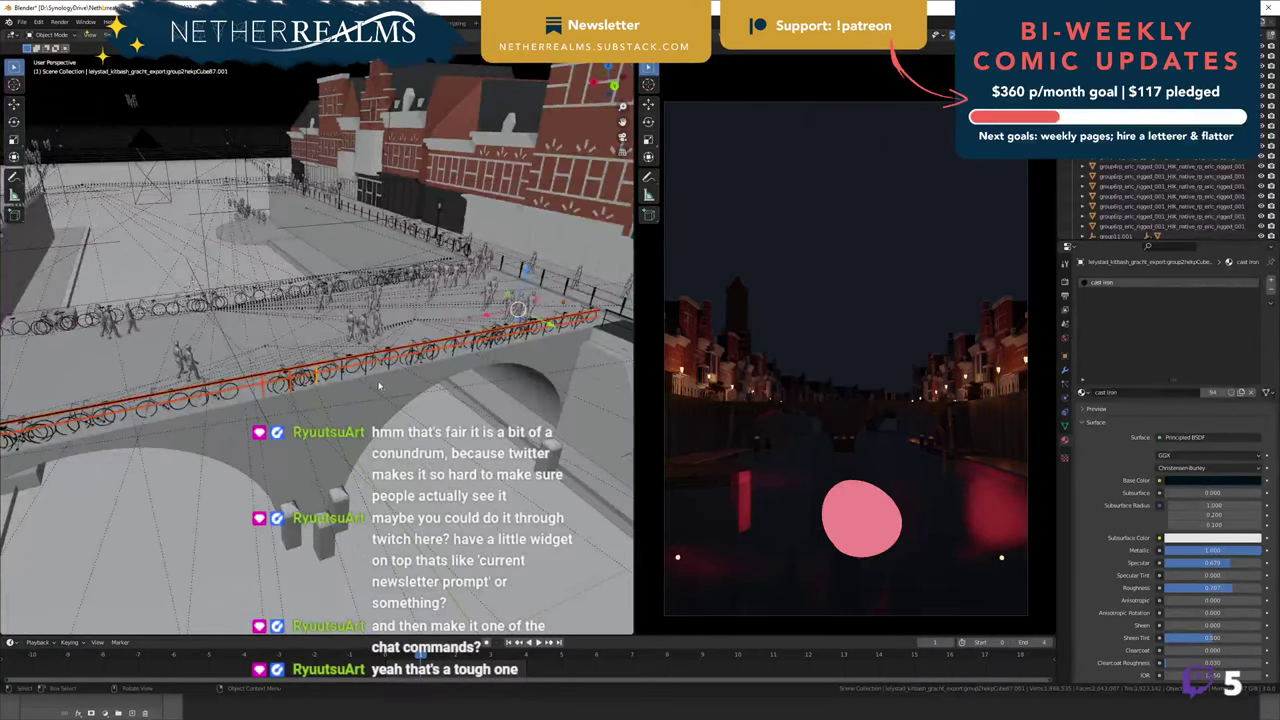
shift+middle_drag(380, 385, 317, 357)
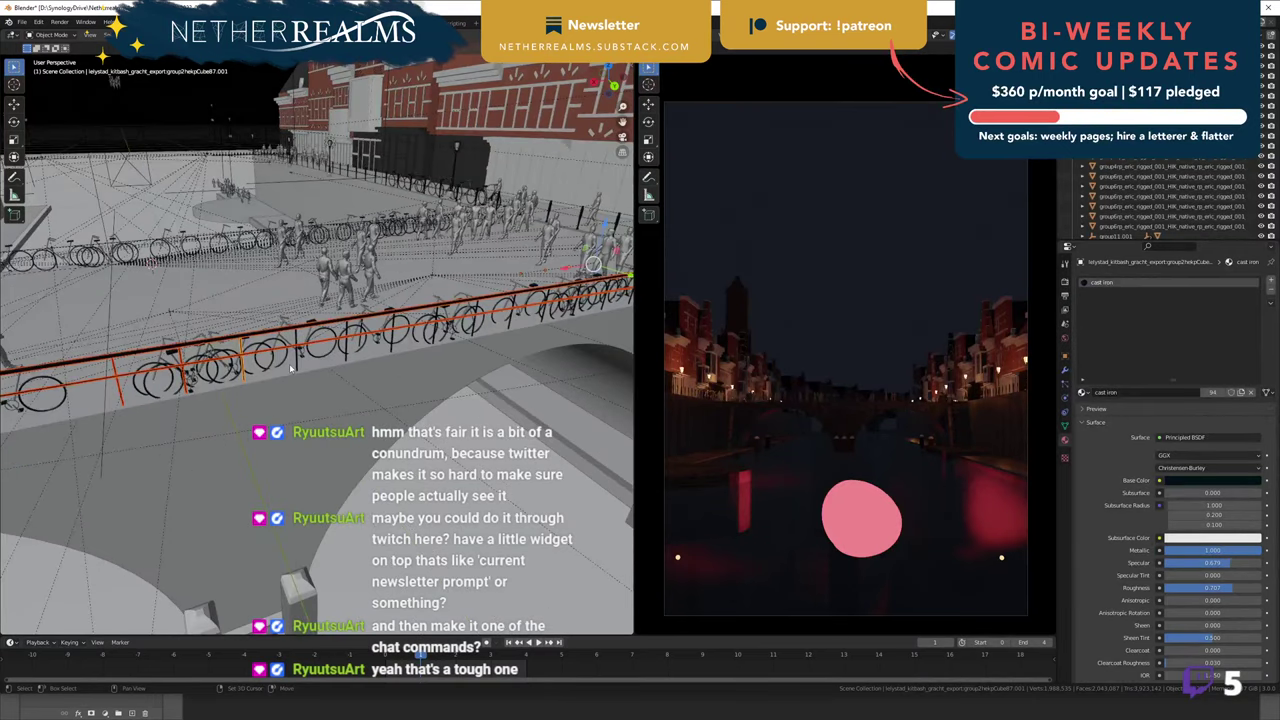
drag(296, 370, 340, 365)
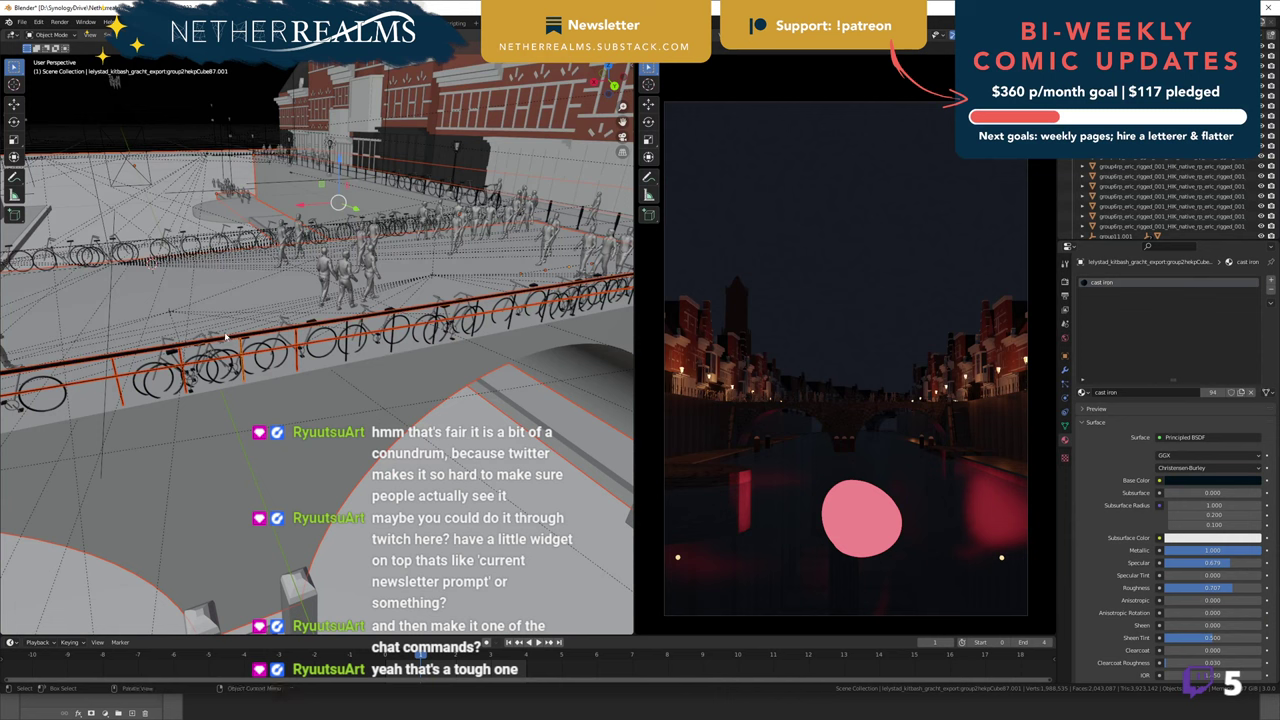
- Switch the camera view to solid shading and duplicate the bridge railing's upper and lower rails, moving the copies -0.86484 m along Y to the opposite edge
click(272, 350)
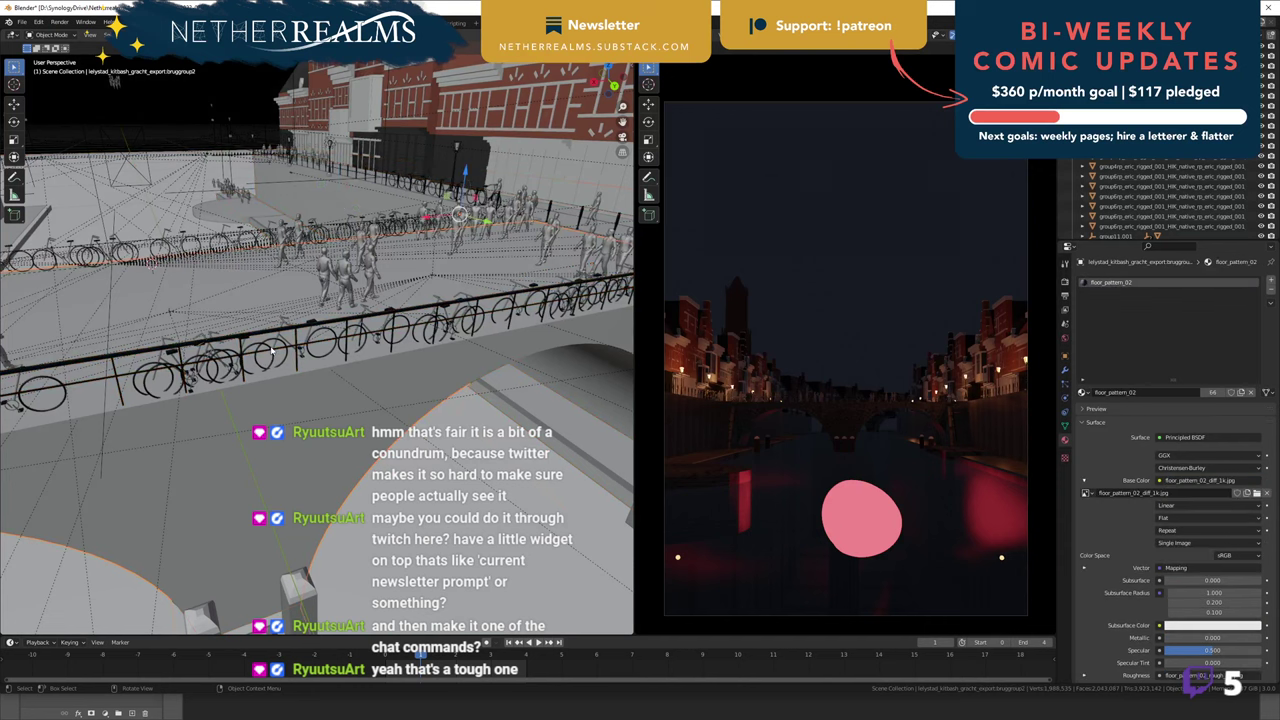
click(272, 350)
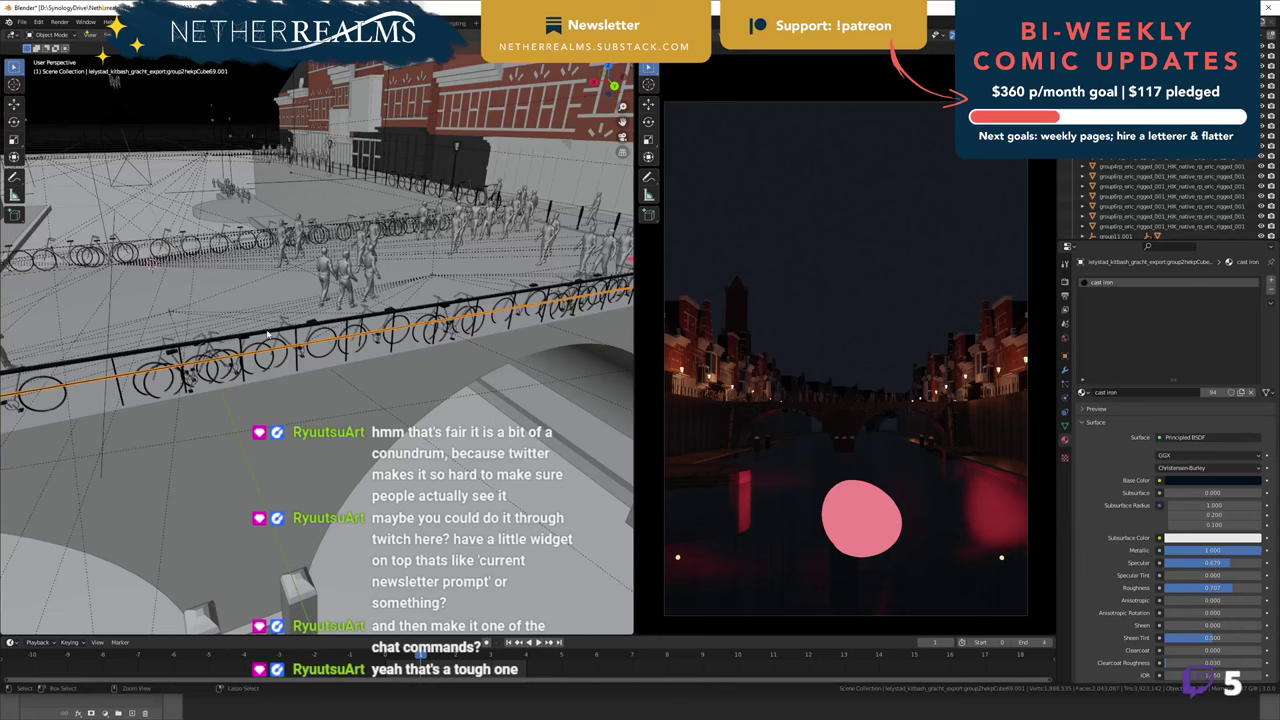
click(268, 336)
click(268, 337)
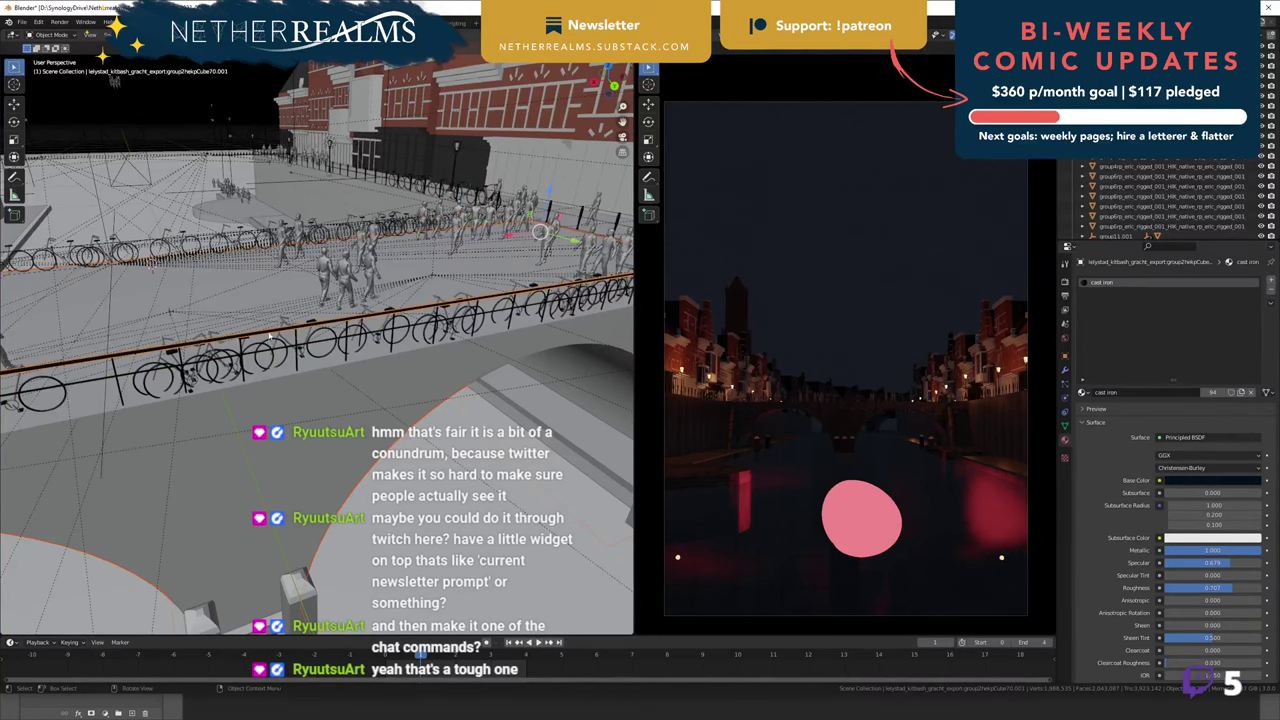
click(282, 348)
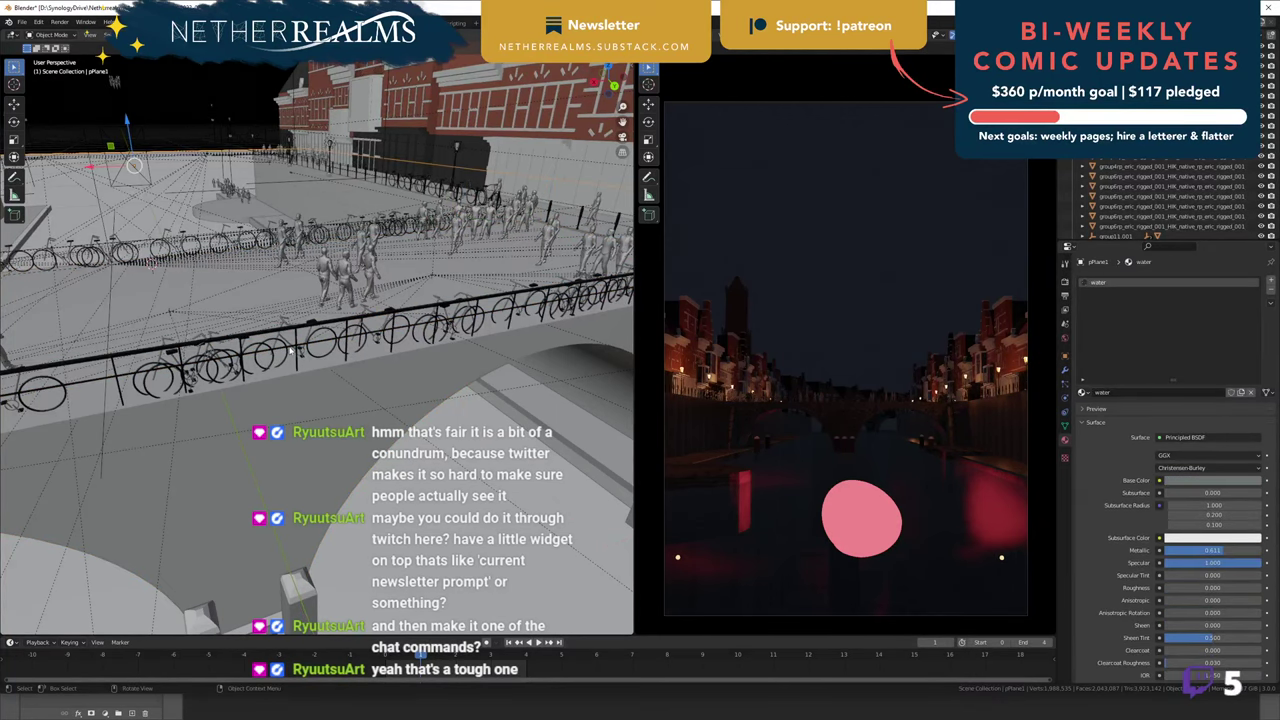
click(290, 348)
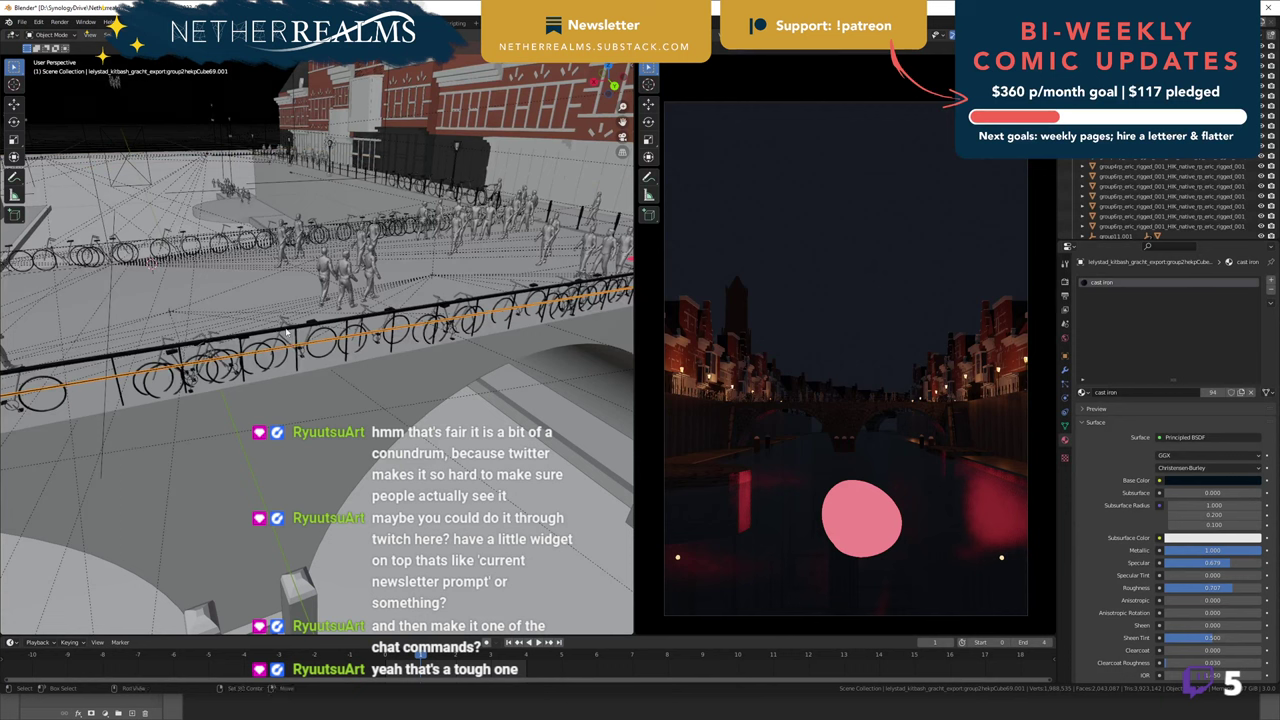
click(360, 294)
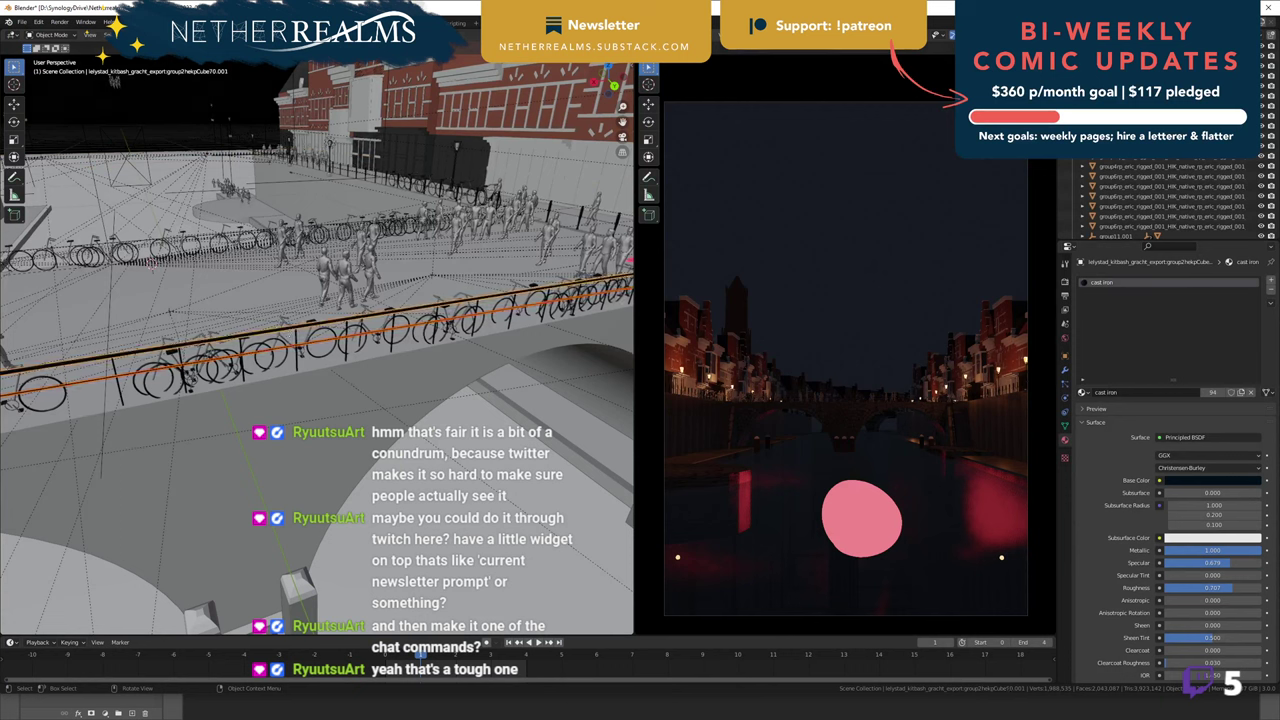
click(1017, 35)
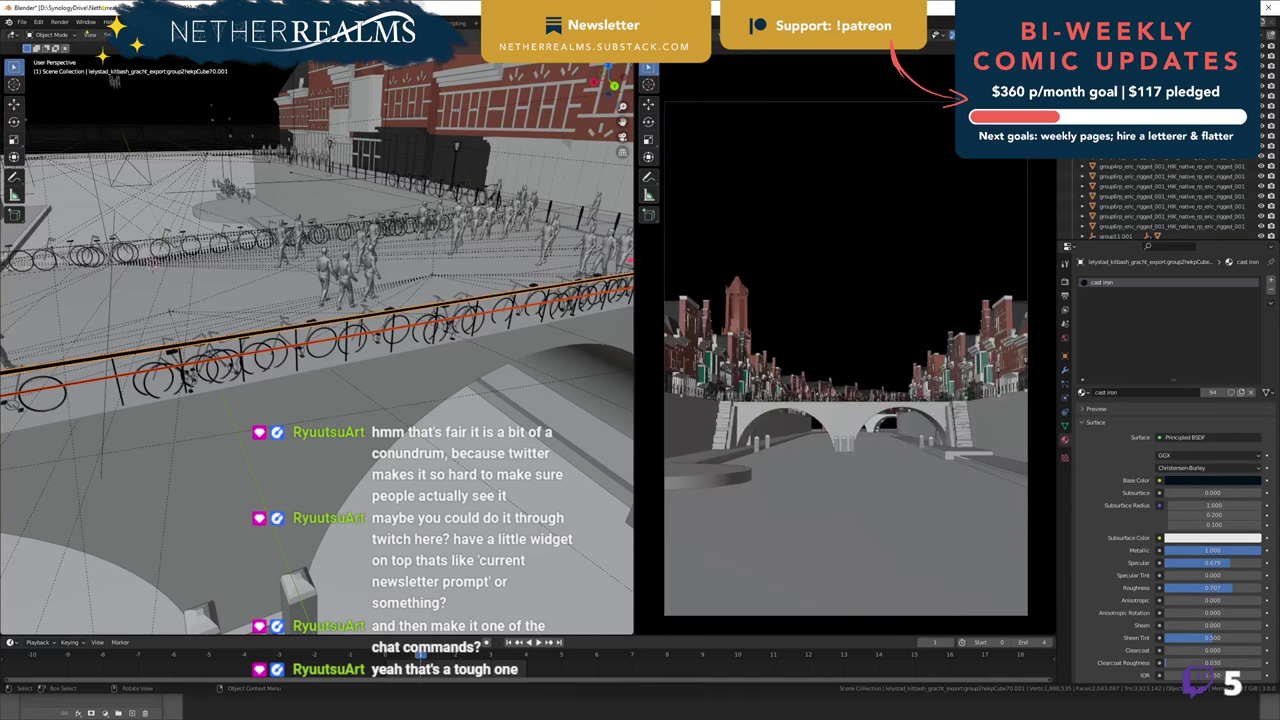
middle_drag(152, 263, 368, 346)
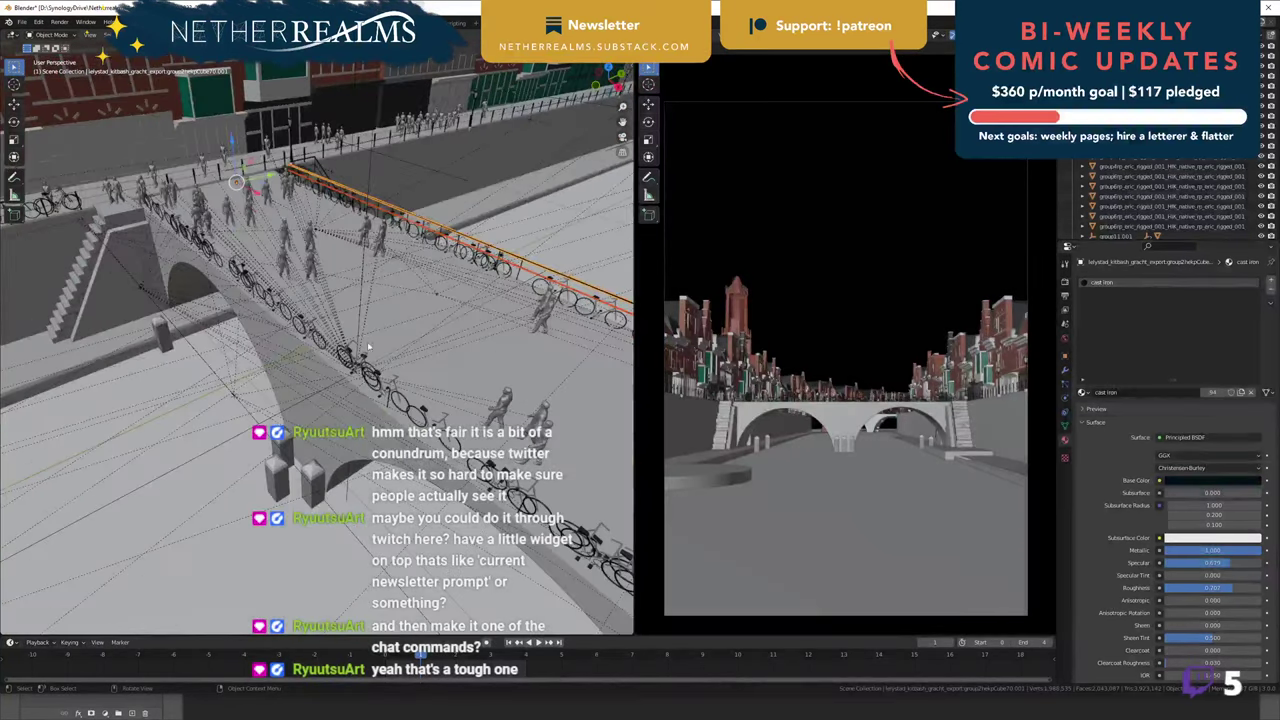
key(g)
key(x)
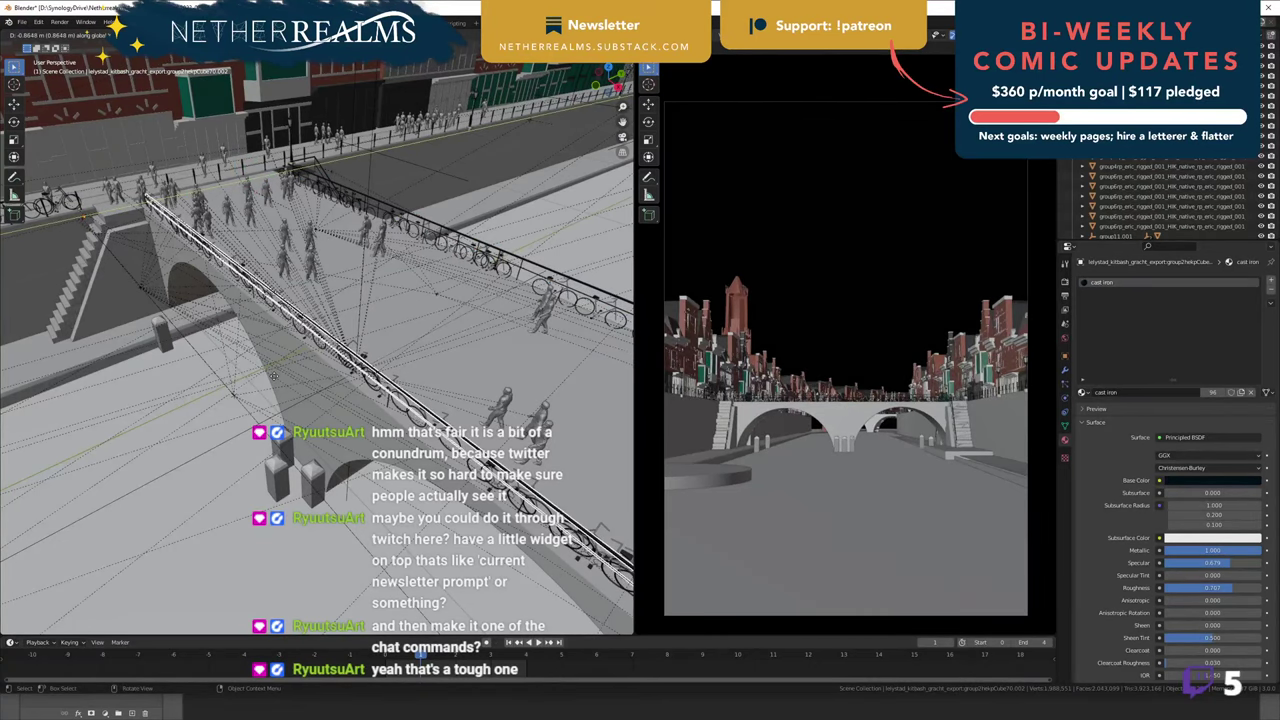
click(273, 376)
- Examine the quayside railings on both sides of the canal around the bridge, selecting individual hekwerk sections to identify them
middle_drag(430, 420, 490, 342)
scroll(383, 394, up, 3)
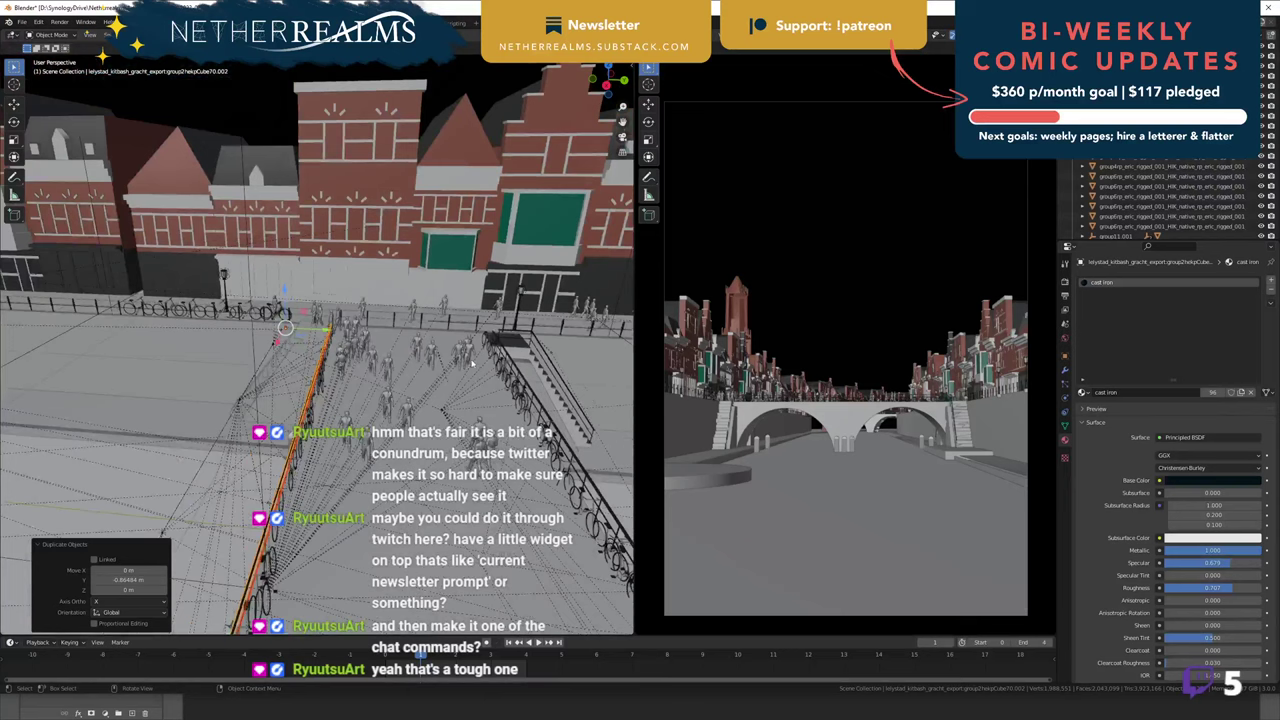
click(394, 322)
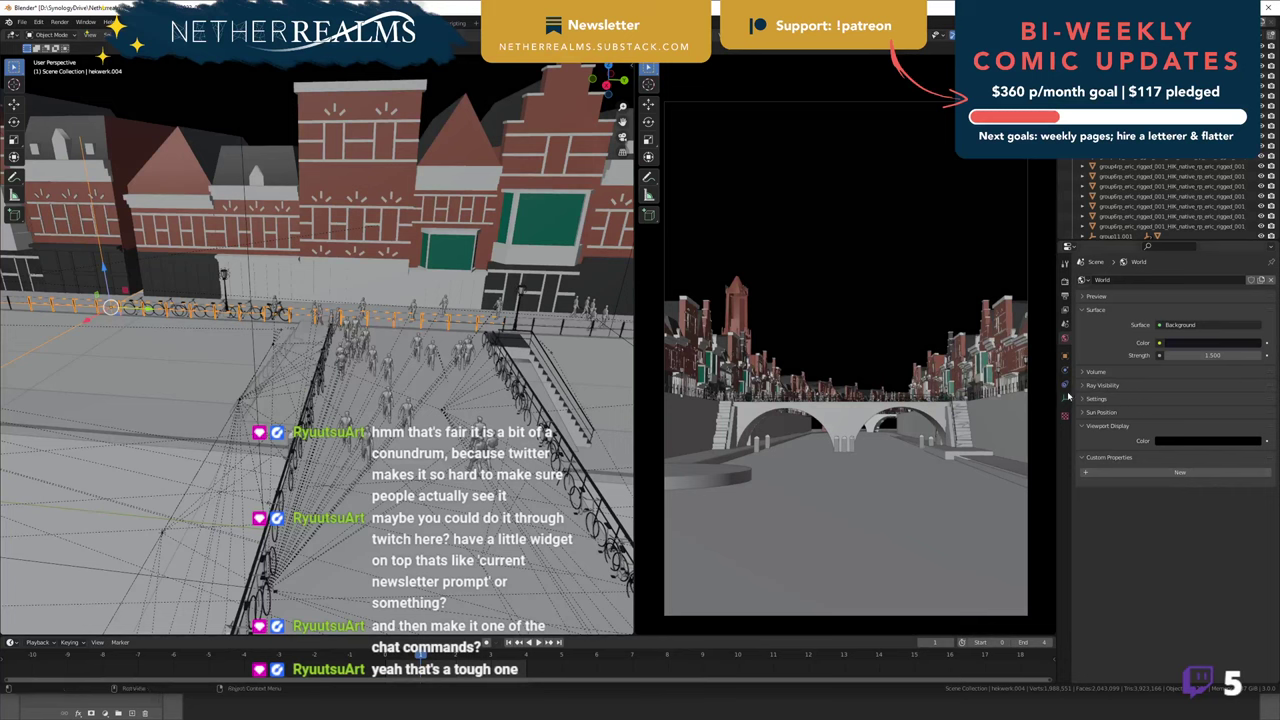
click(1066, 311)
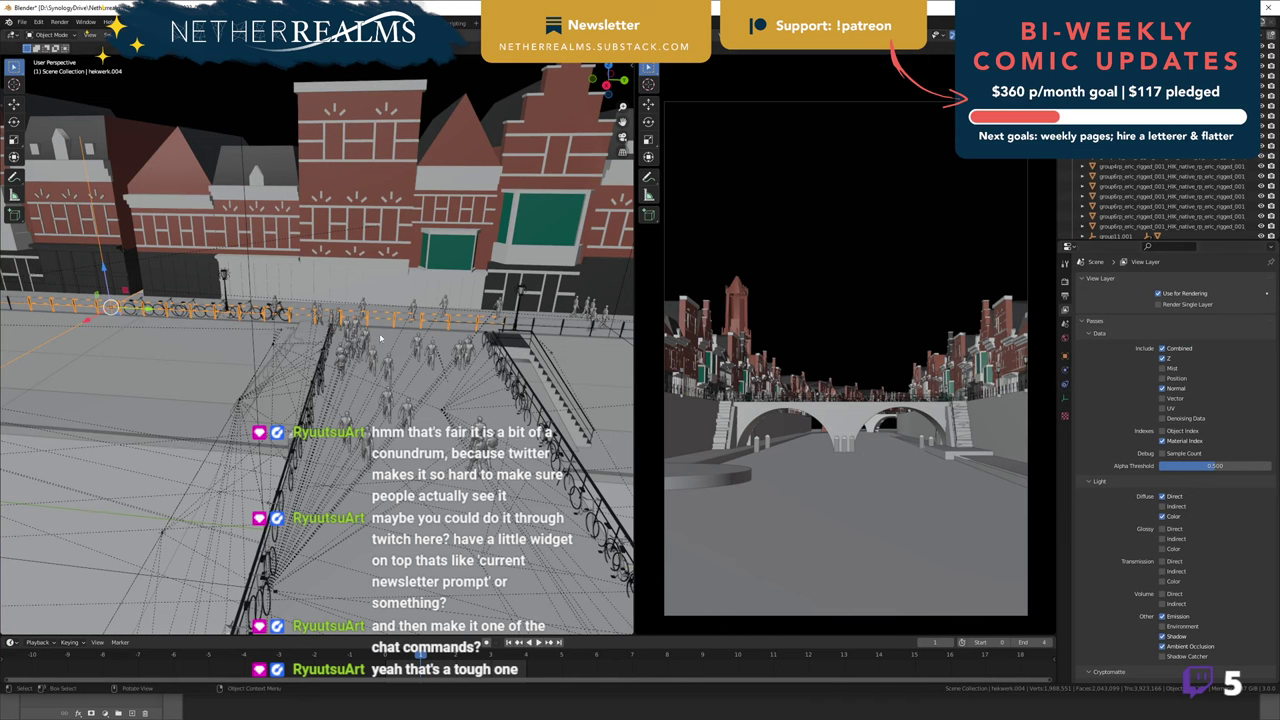
scroll(211, 352, down, 2)
shift+middle_drag(208, 353, 282, 382)
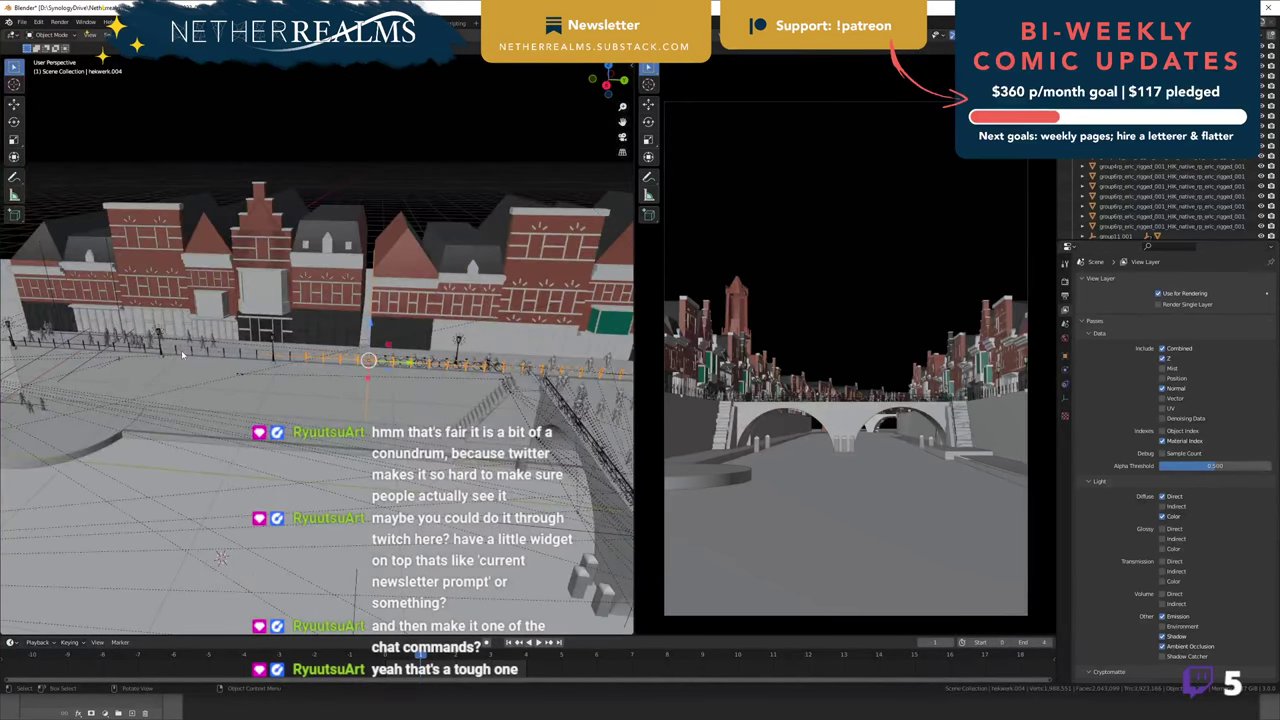
click(182, 354)
scroll(181, 364, down, 4)
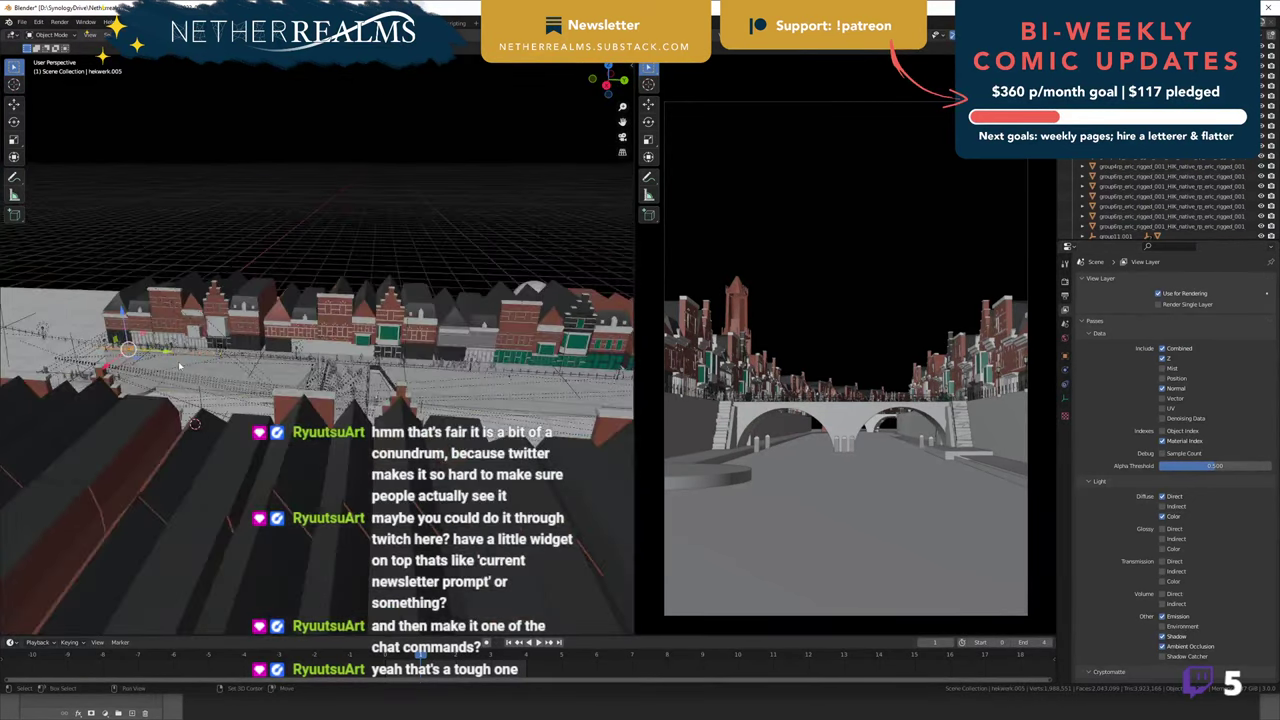
middle_drag(180, 366, 218, 463)
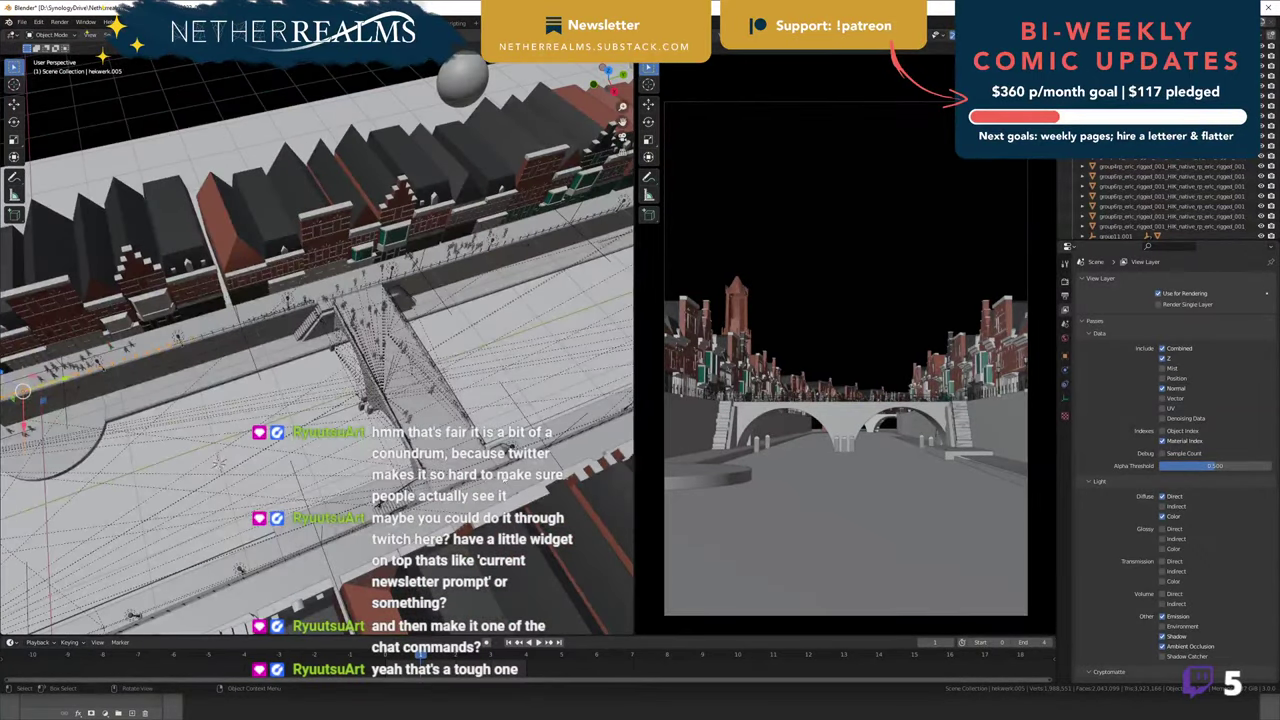
click(507, 469)
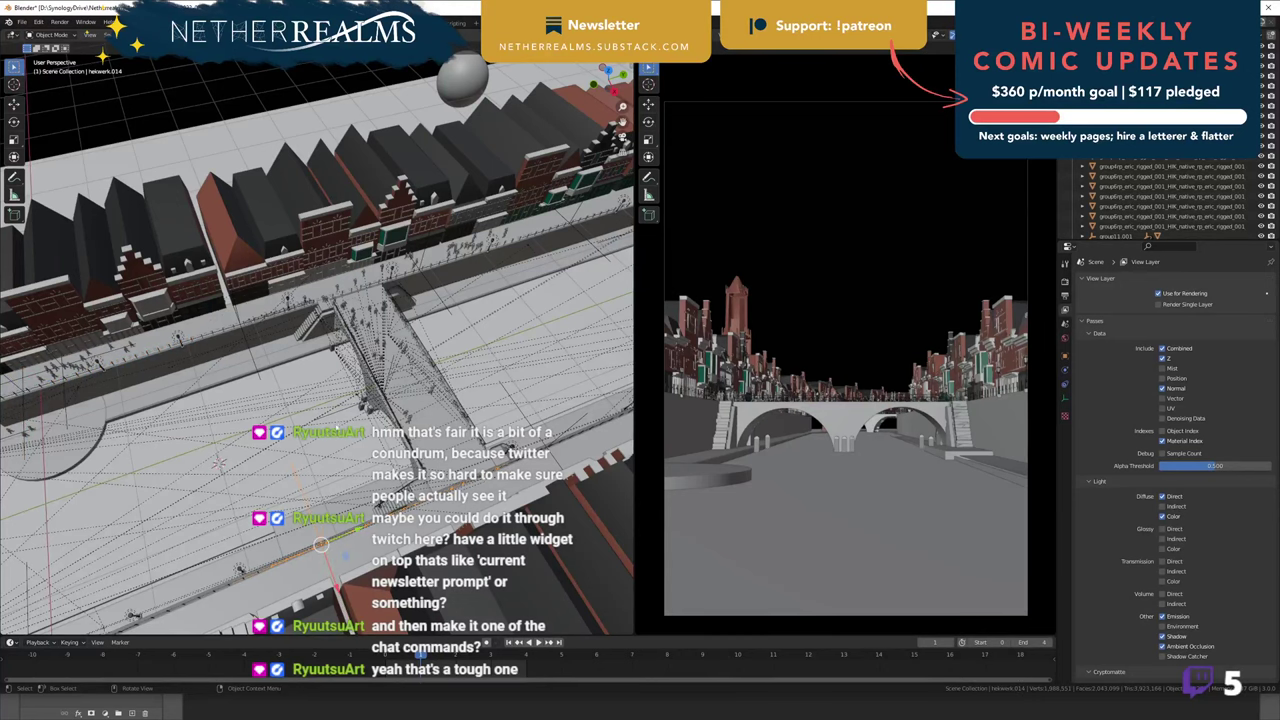
middle_drag(219, 463, 392, 418)
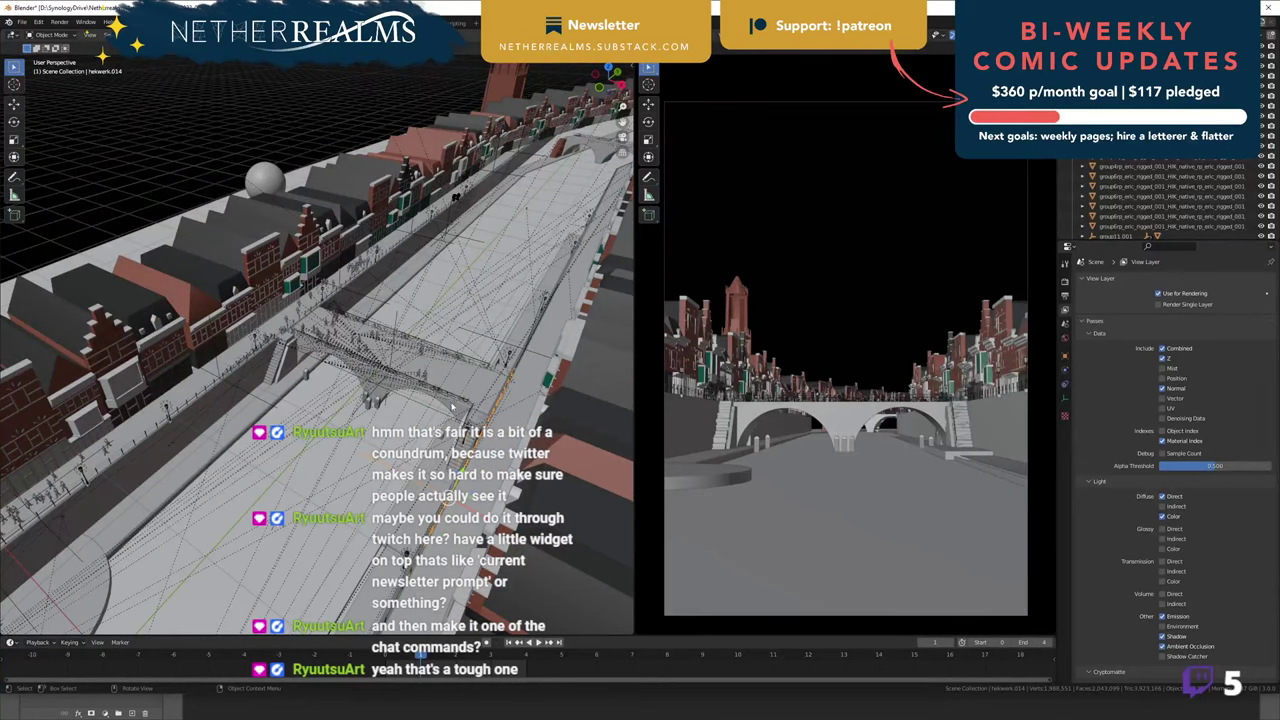
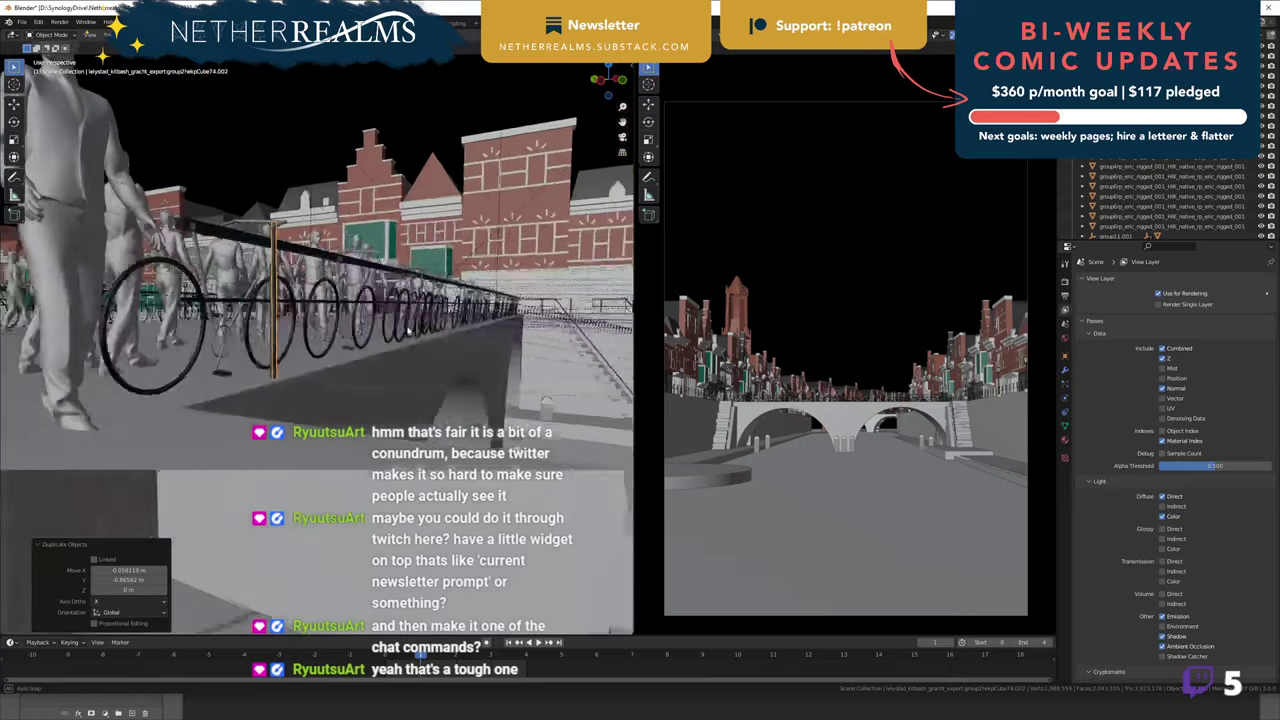
- Try to nudge the copied railing post along X at the end of the bridge's duplicated rails
key(g)
key(y)
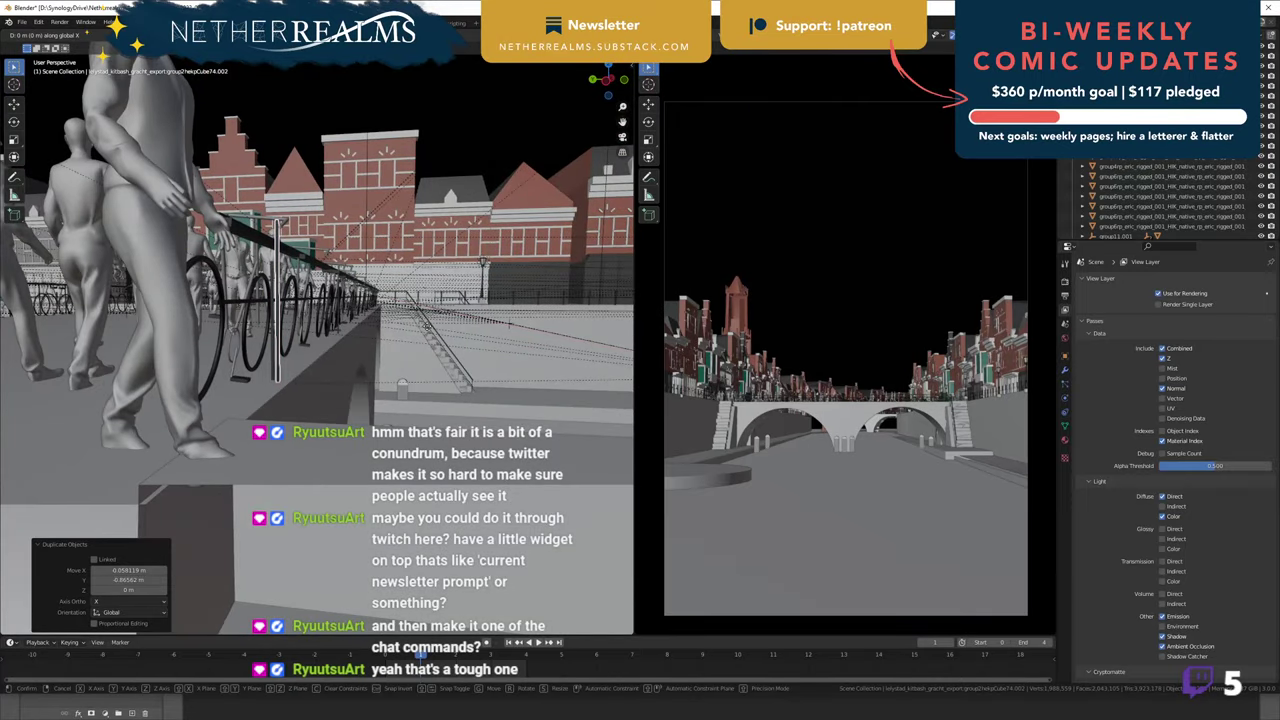
click(427, 325)
middle_drag(427, 326, 421, 384)
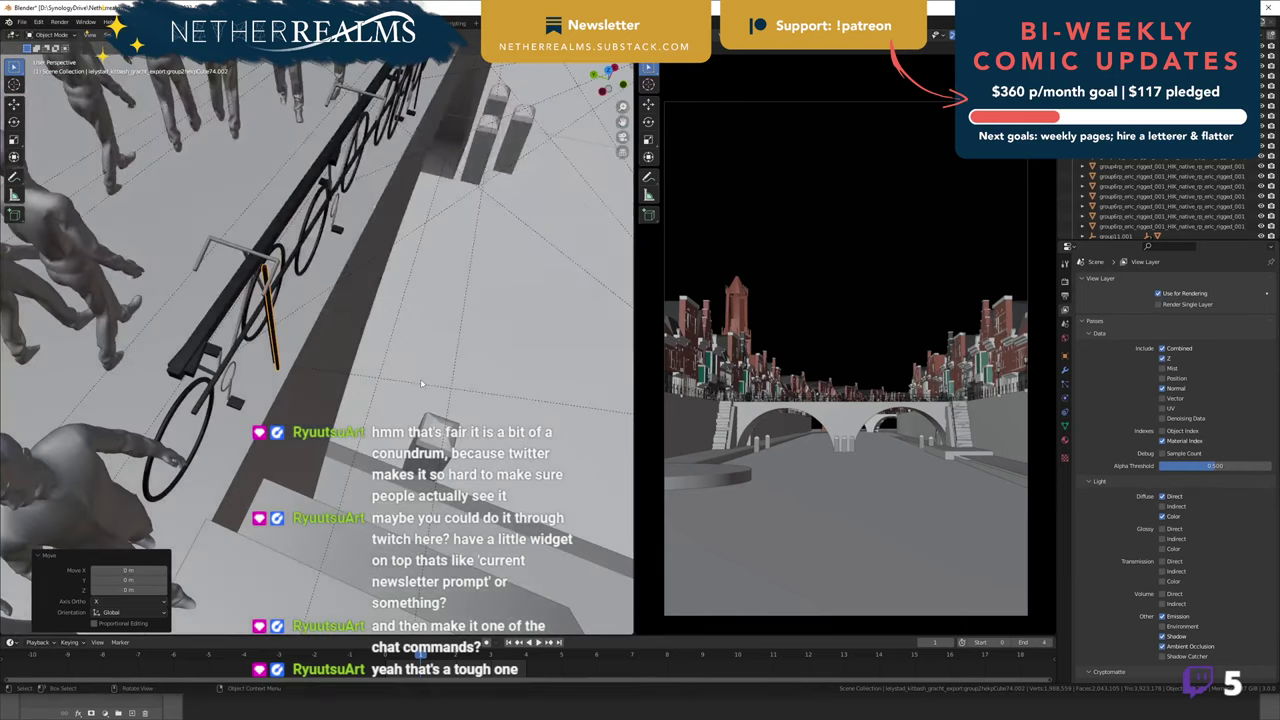
key(g)
key(y)
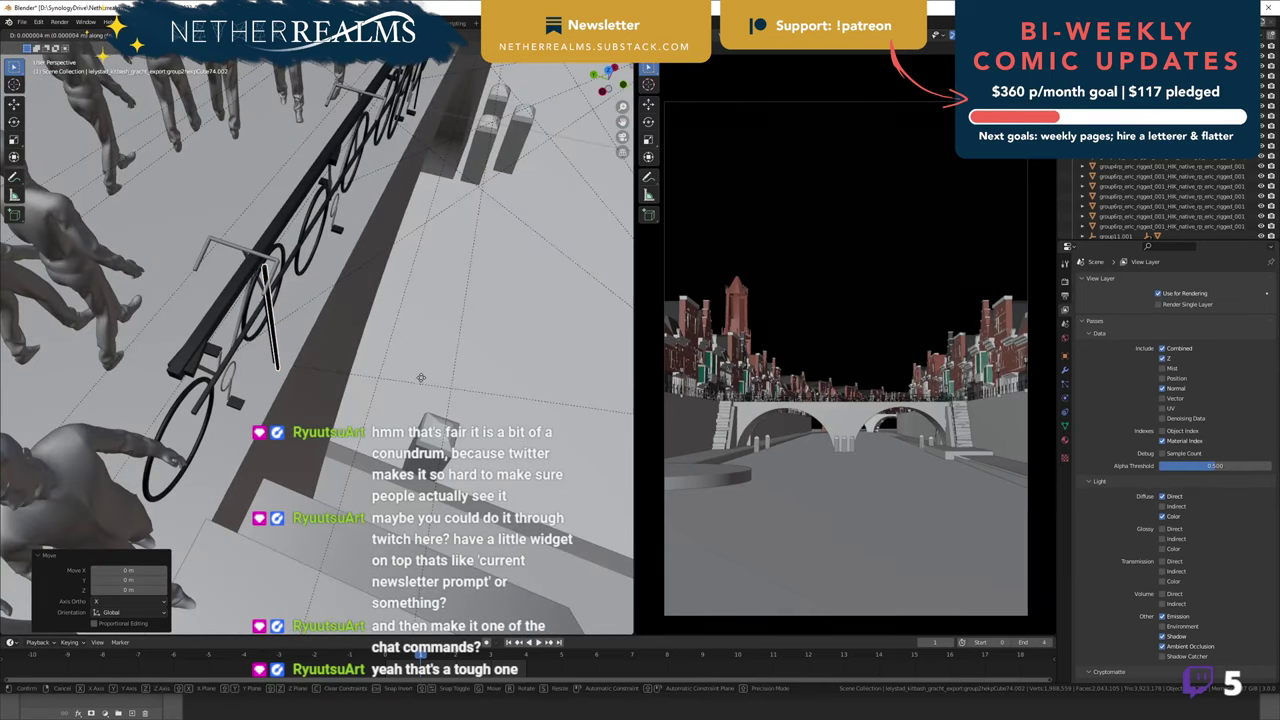
click(396, 375)
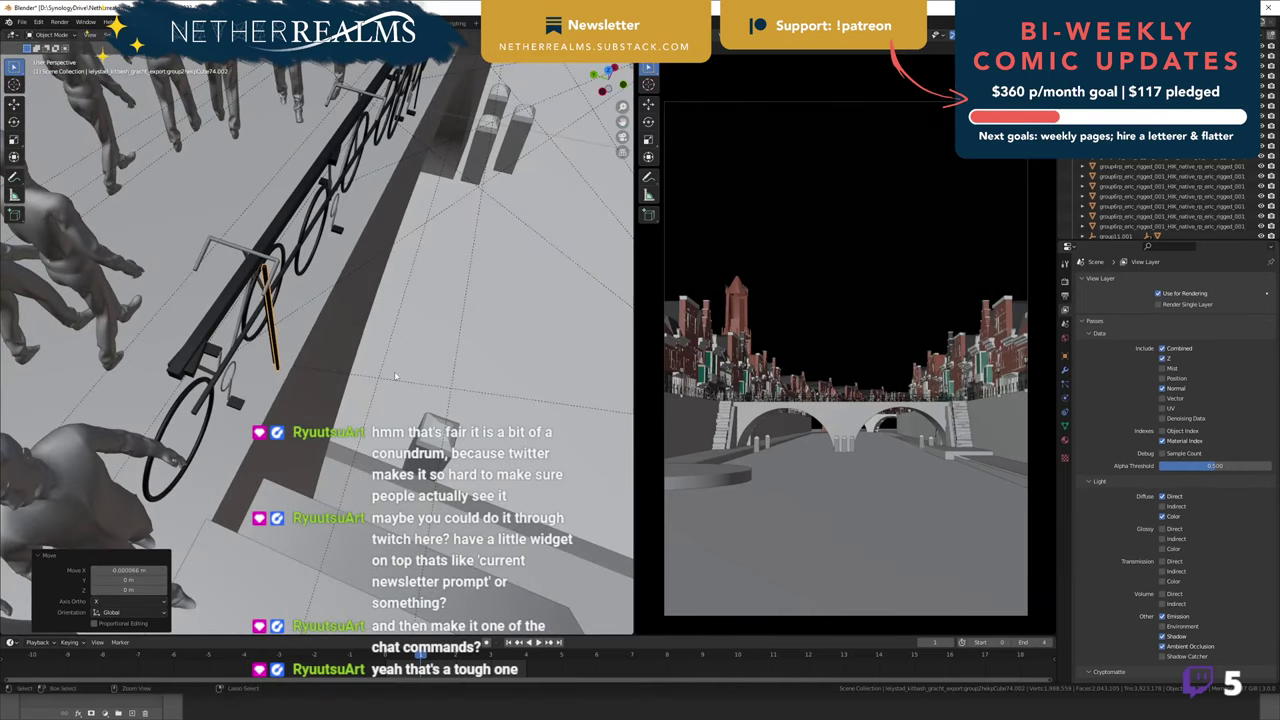
click(155, 34)
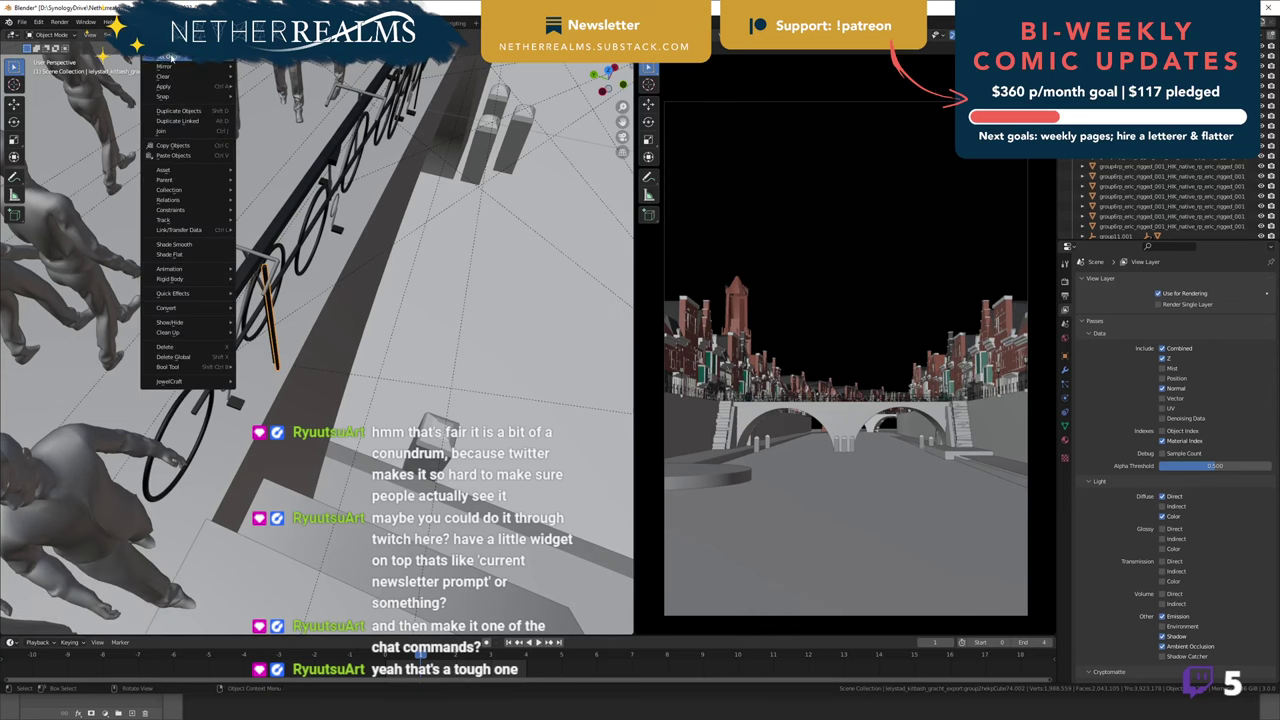
mouse_move(170, 57)
click(297, 78)
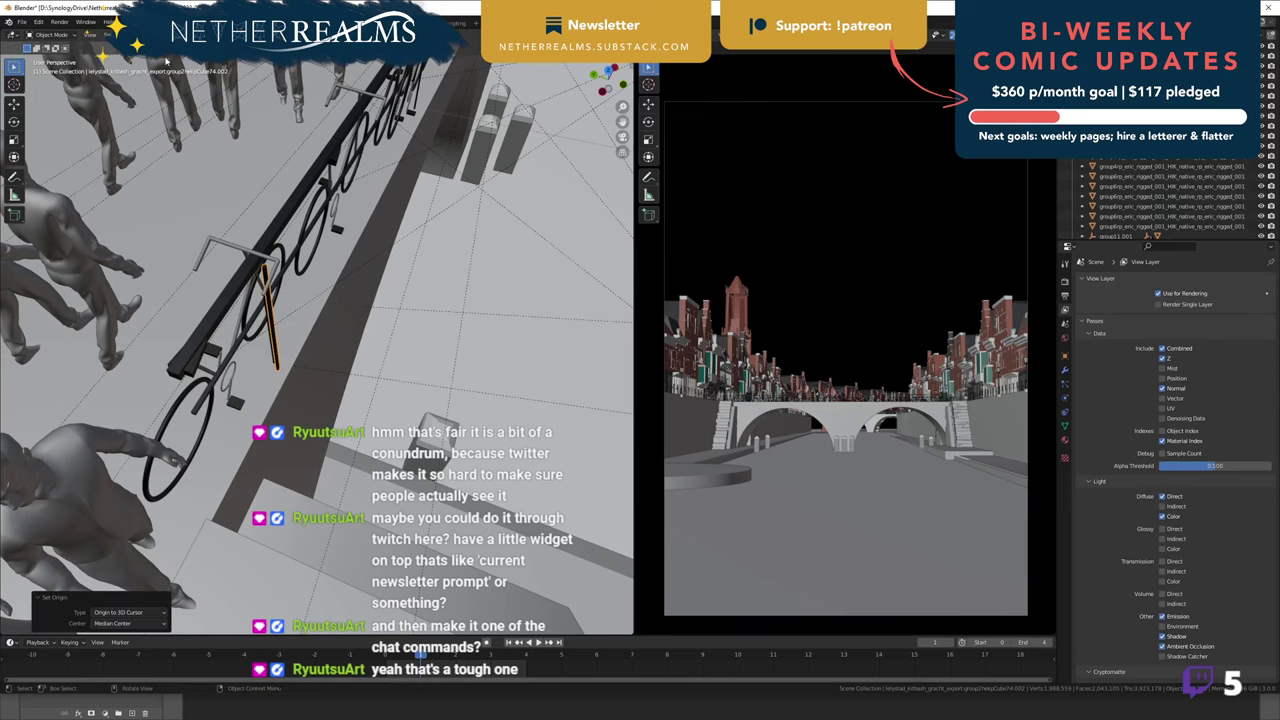
- Set the copied railing post's origin to its geometry
click(155, 34)
mouse_move(170, 47)
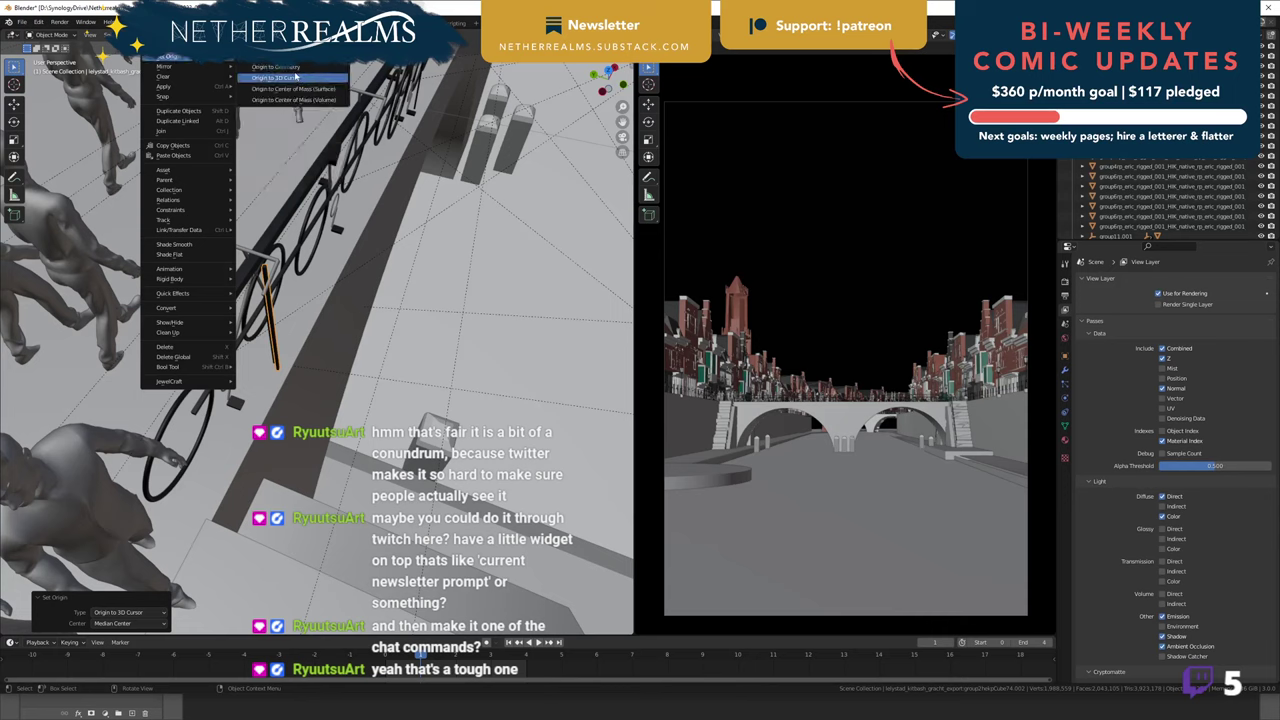
click(294, 68)
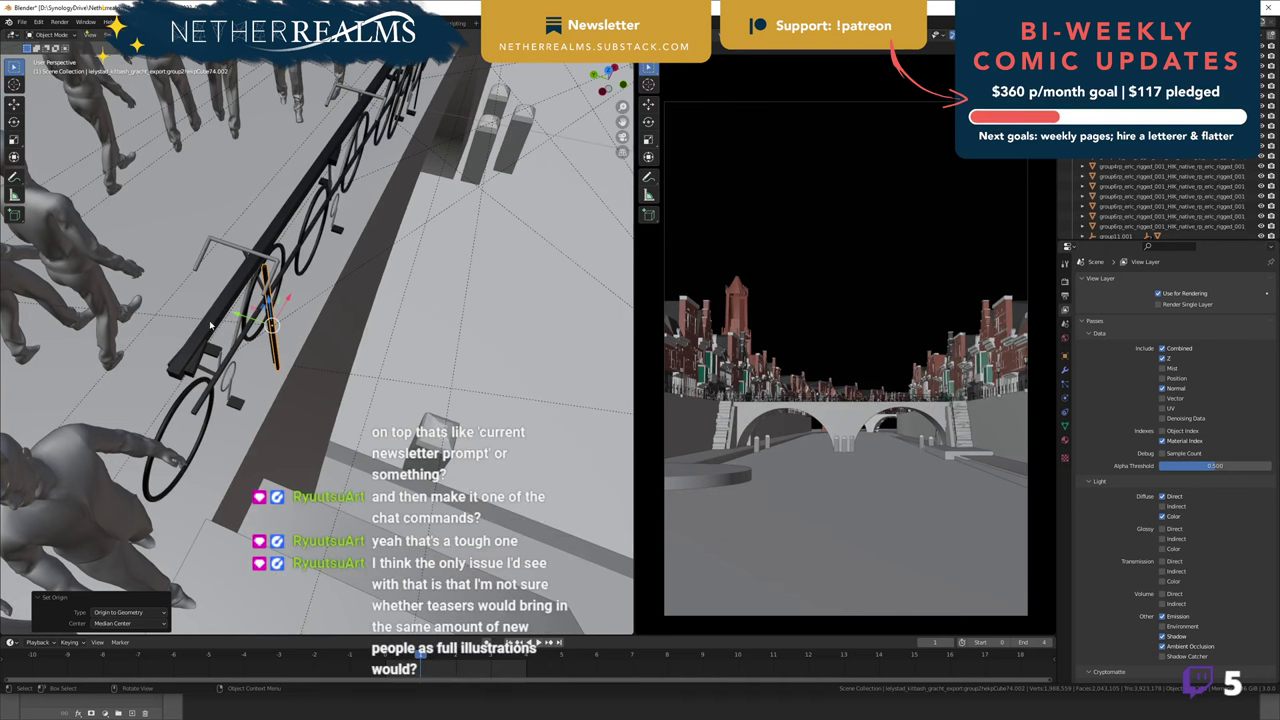
- Move the copied railing post 0.010476 m along Y and -0.056414 m along X to the end of the duplicated rails
middle_drag(210, 325, 365, 425)
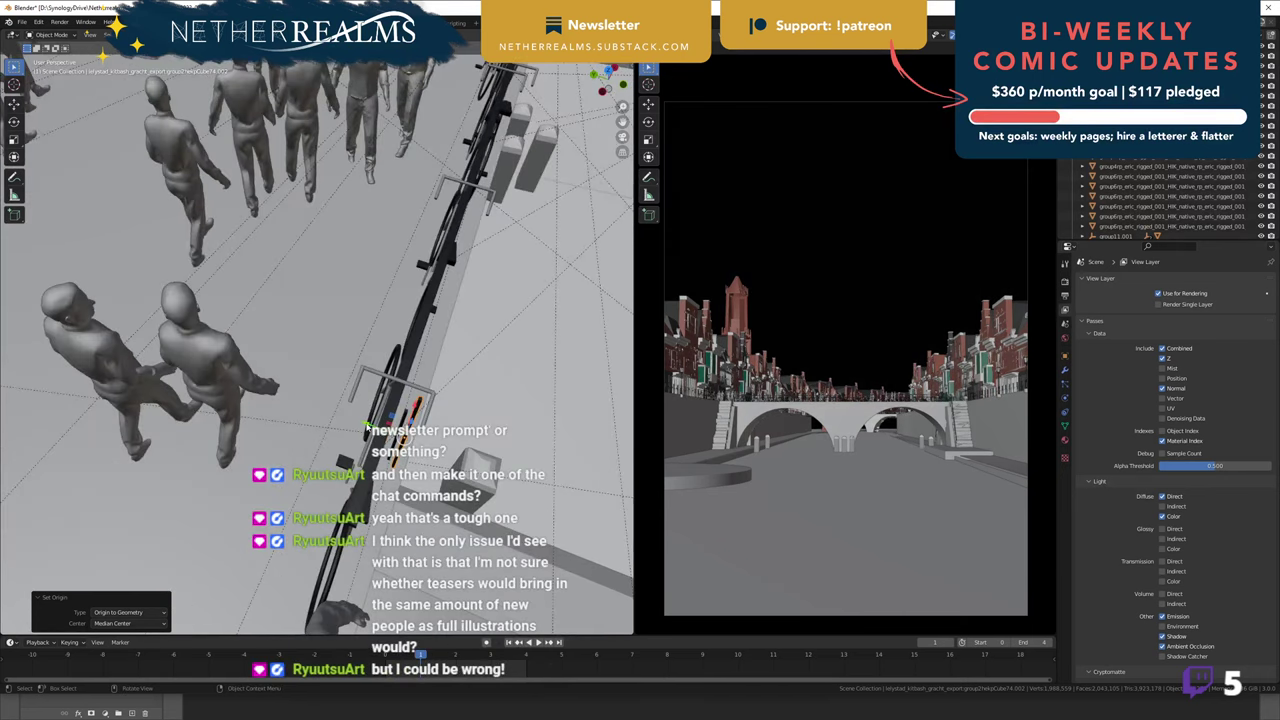
key(g)
key(y)
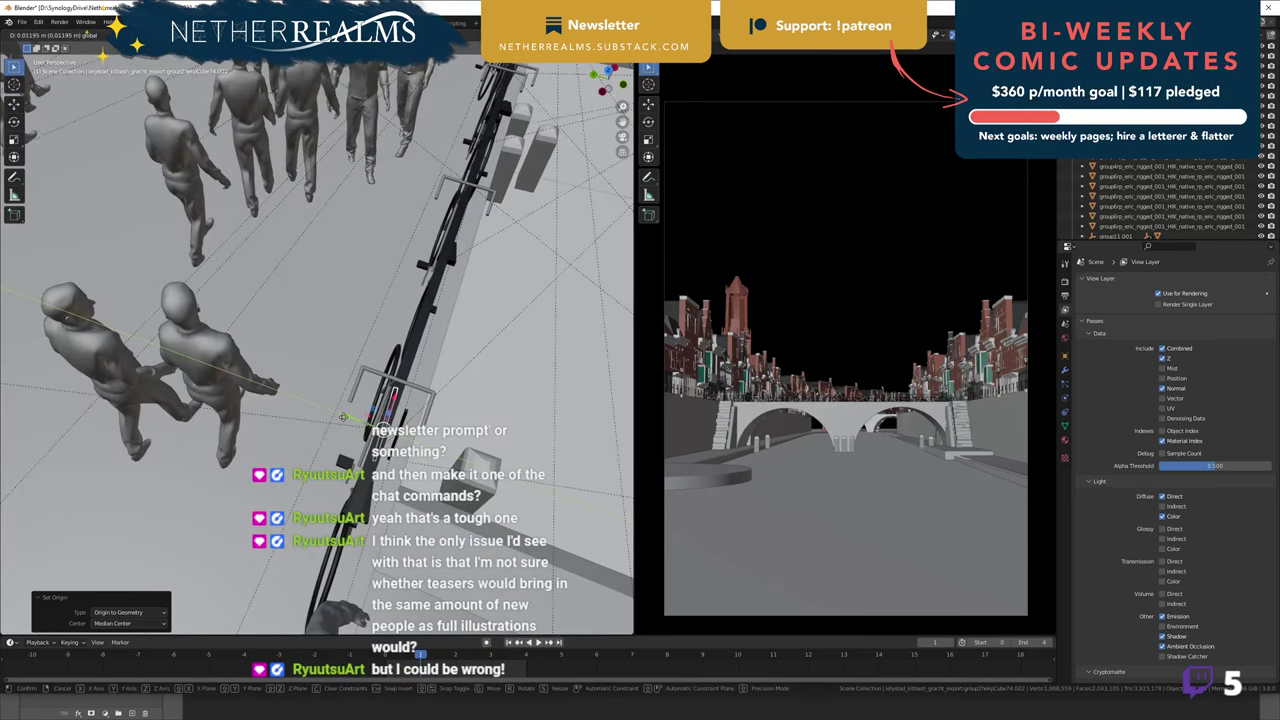
drag(343, 417, 345, 418)
middle_drag(434, 438, 248, 377)
scroll(381, 443, down, 3)
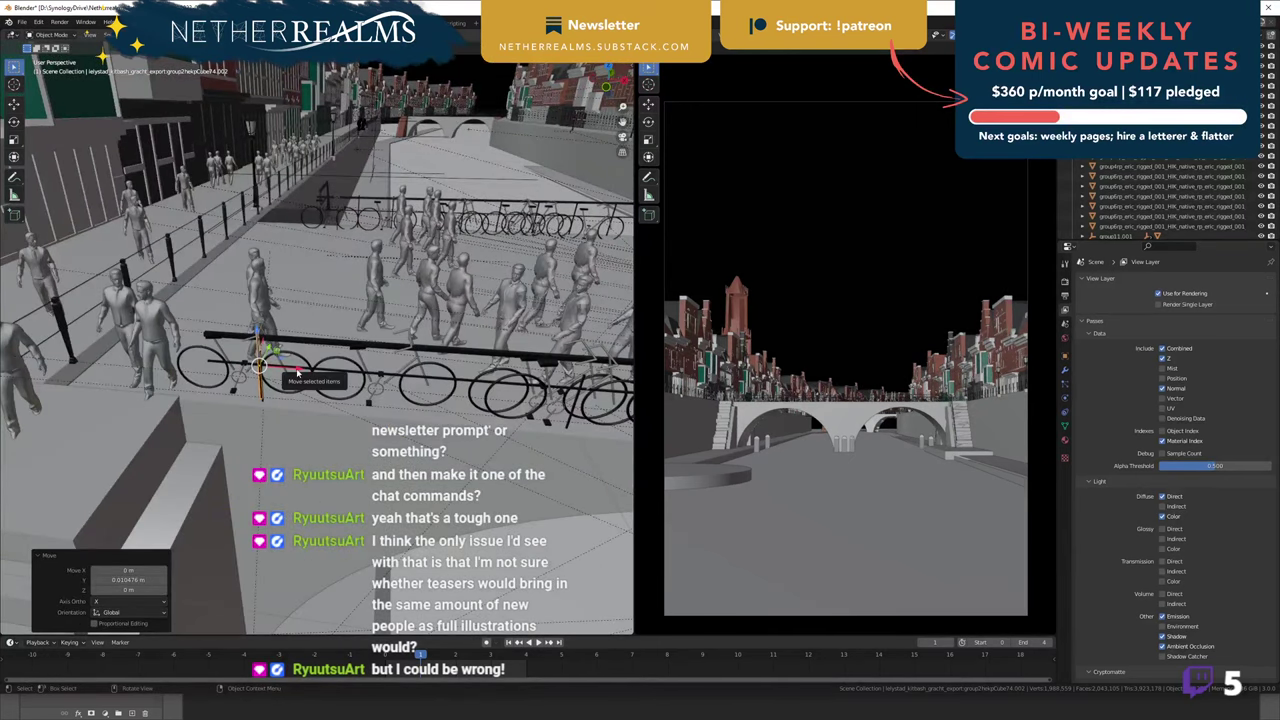
key(g)
key(x)
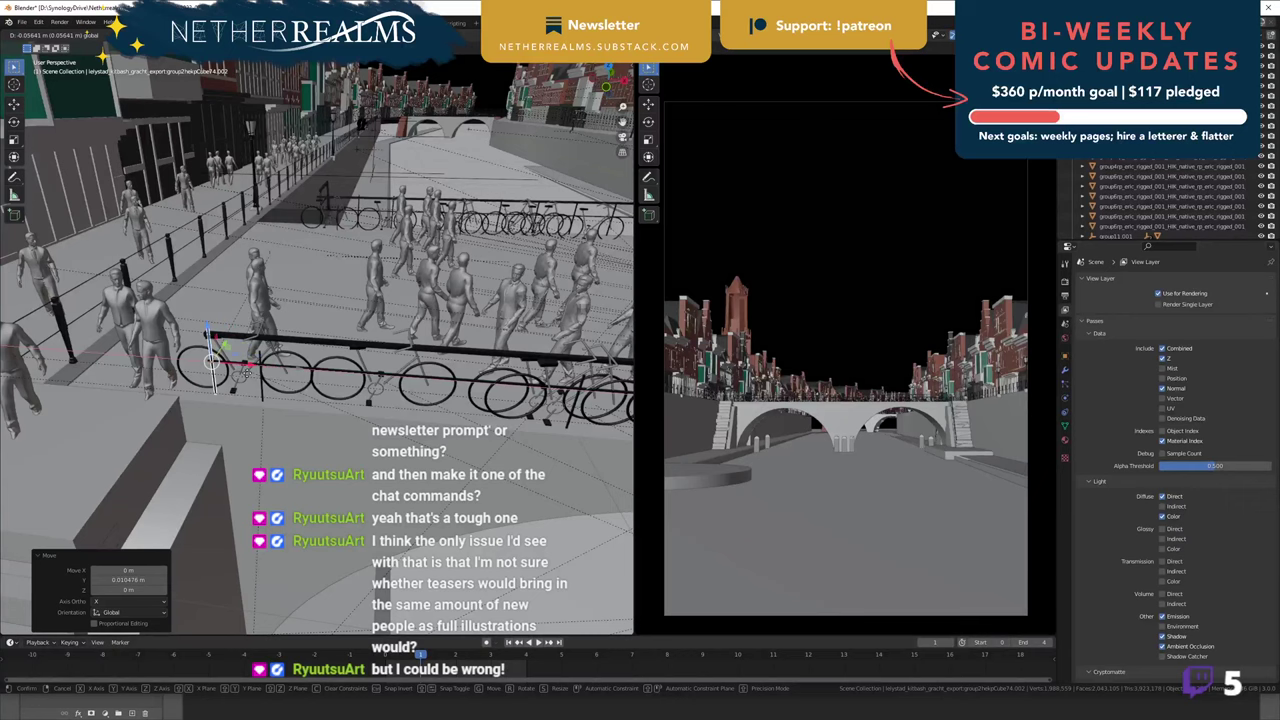
click(245, 372)
- Add an Array modifier to the copied railing post with a fixed count of 55
click(1064, 372)
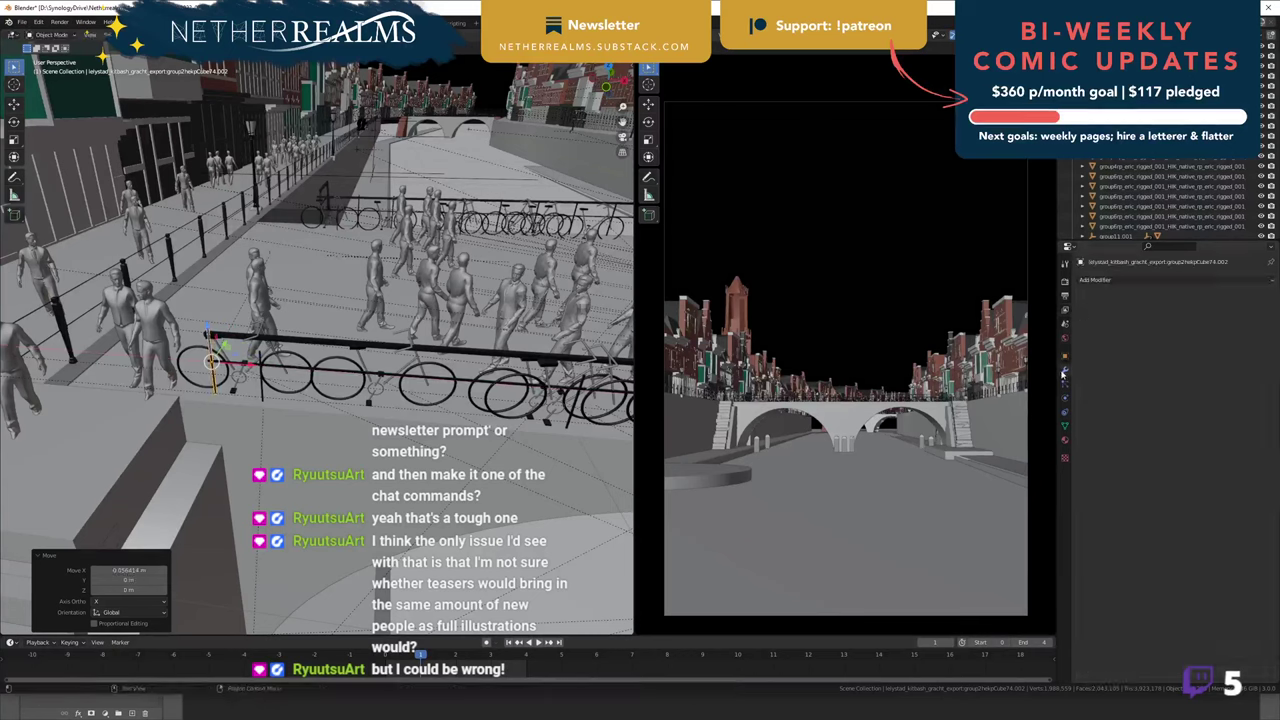
click(1094, 280)
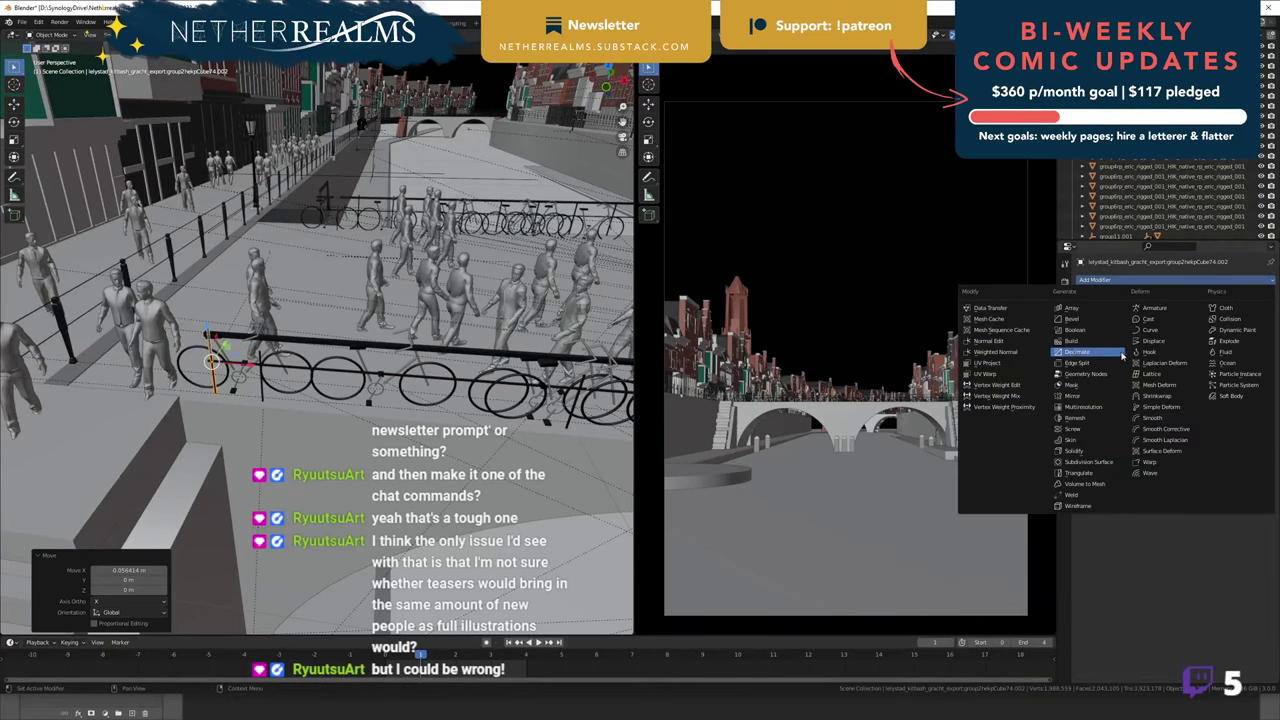
click(1071, 308)
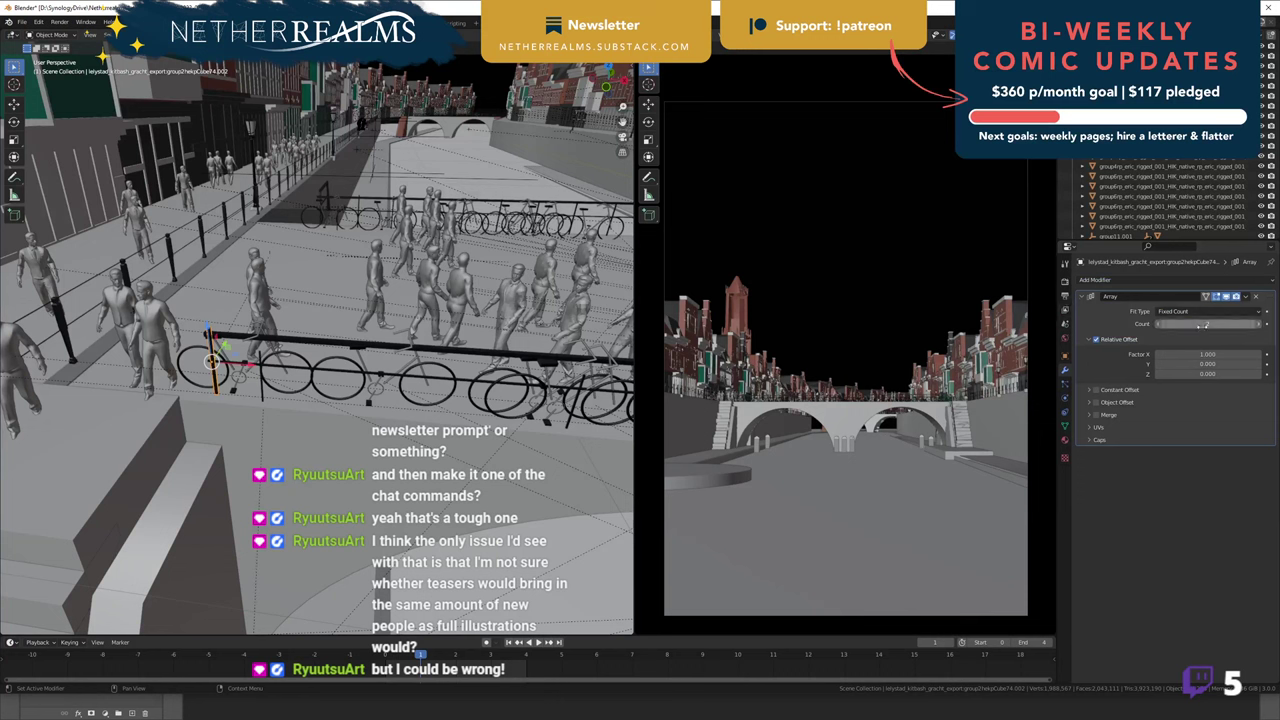
drag(1207, 324, 1240, 324)
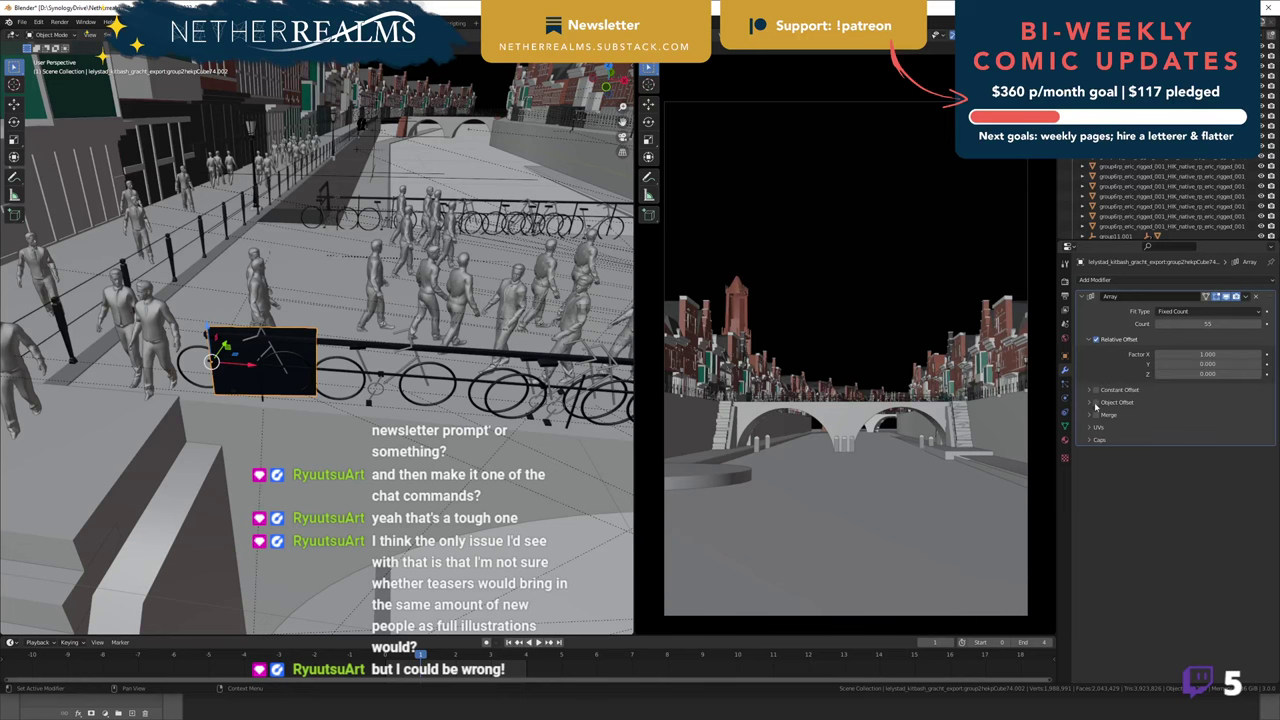
- Space the arrayed posts with a relative X factor of 45.8 and reduce the count to 8
middle_drag(243, 449, 345, 492)
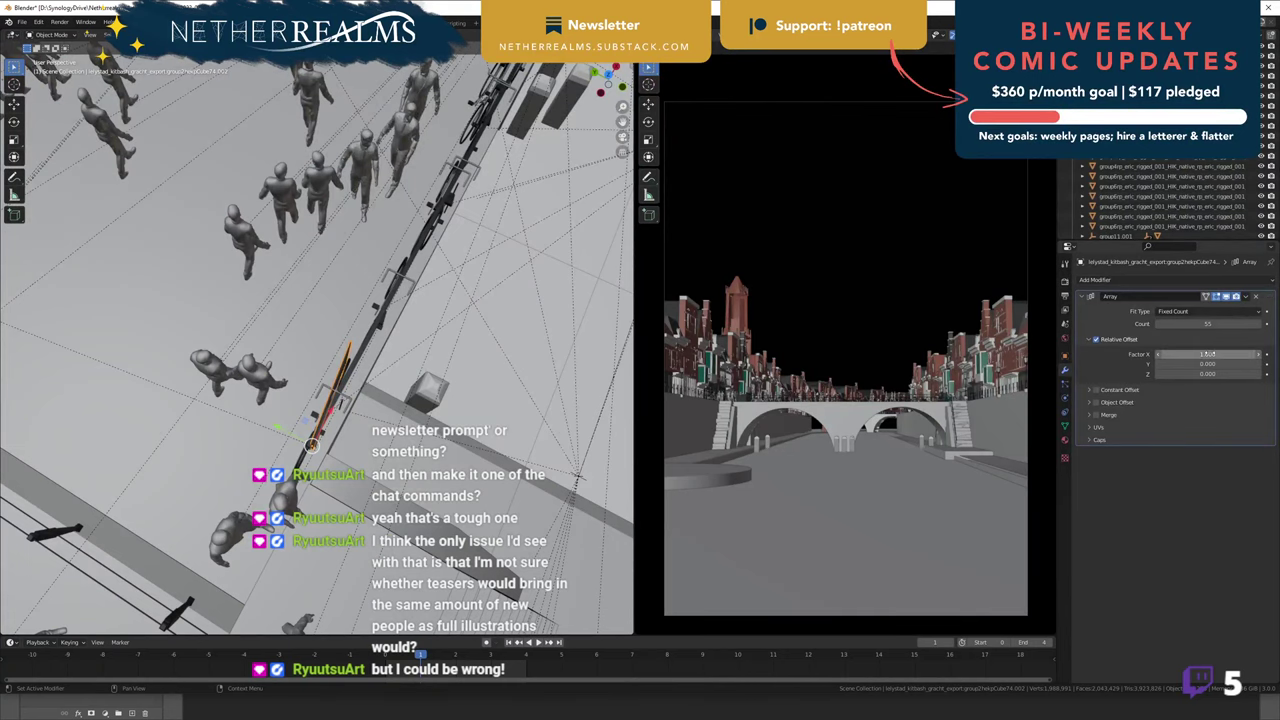
drag(1207, 354, 1218, 354)
middle_drag(388, 465, 296, 348)
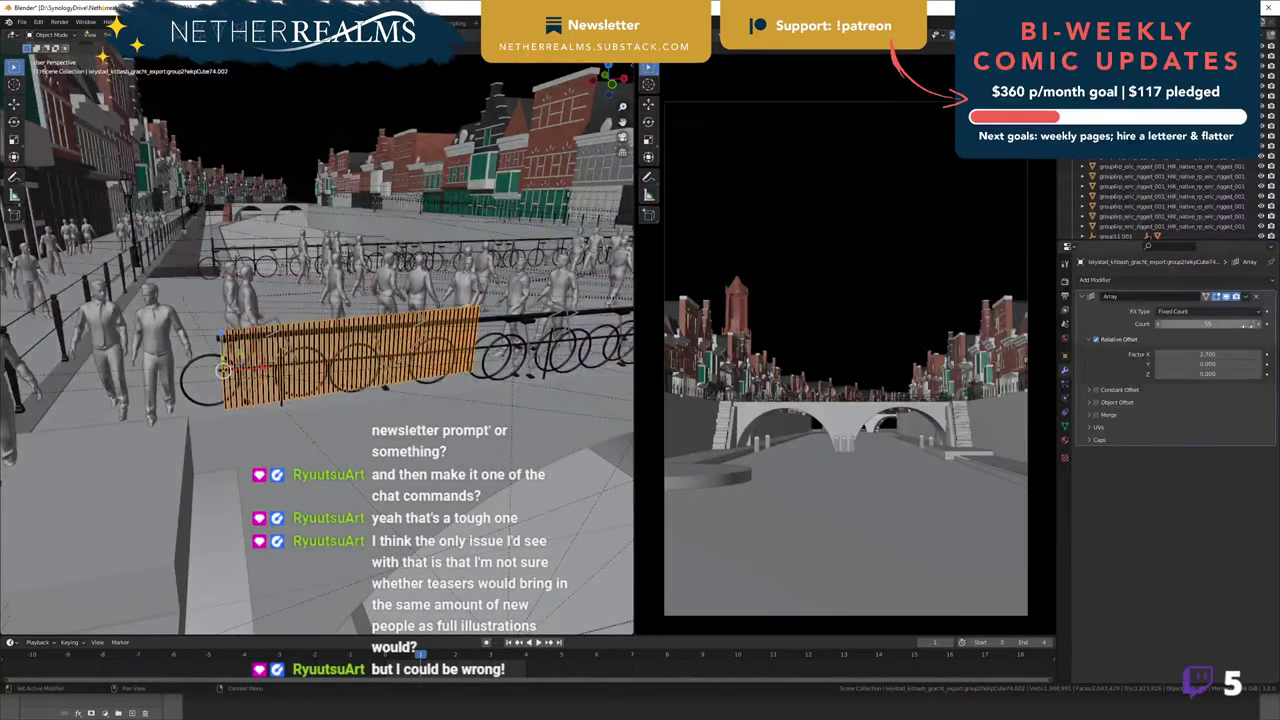
drag(1245, 325, 1230, 354)
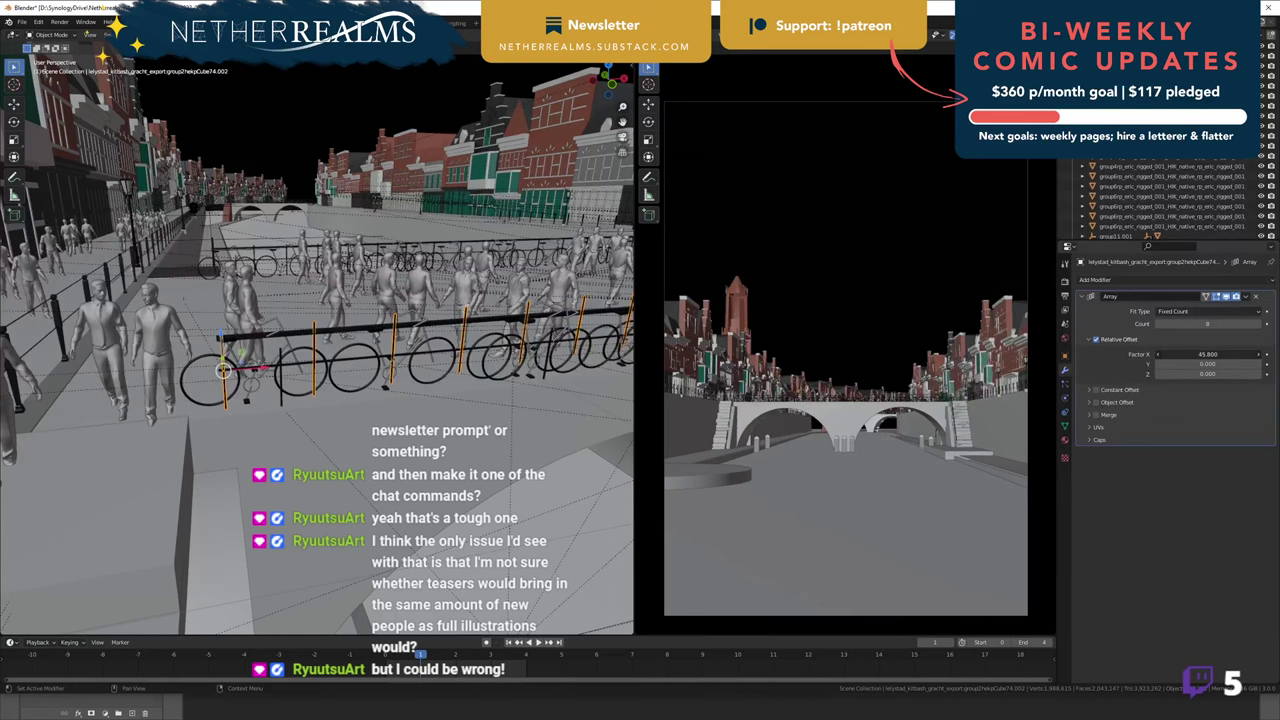
- Set the array's relative Z factor to 7.1, keeping the Y factor at 0, to align the posts with the rails
middle_drag(404, 390, 445, 430)
drag(1201, 359, 1227, 374)
key(ctrl+z)
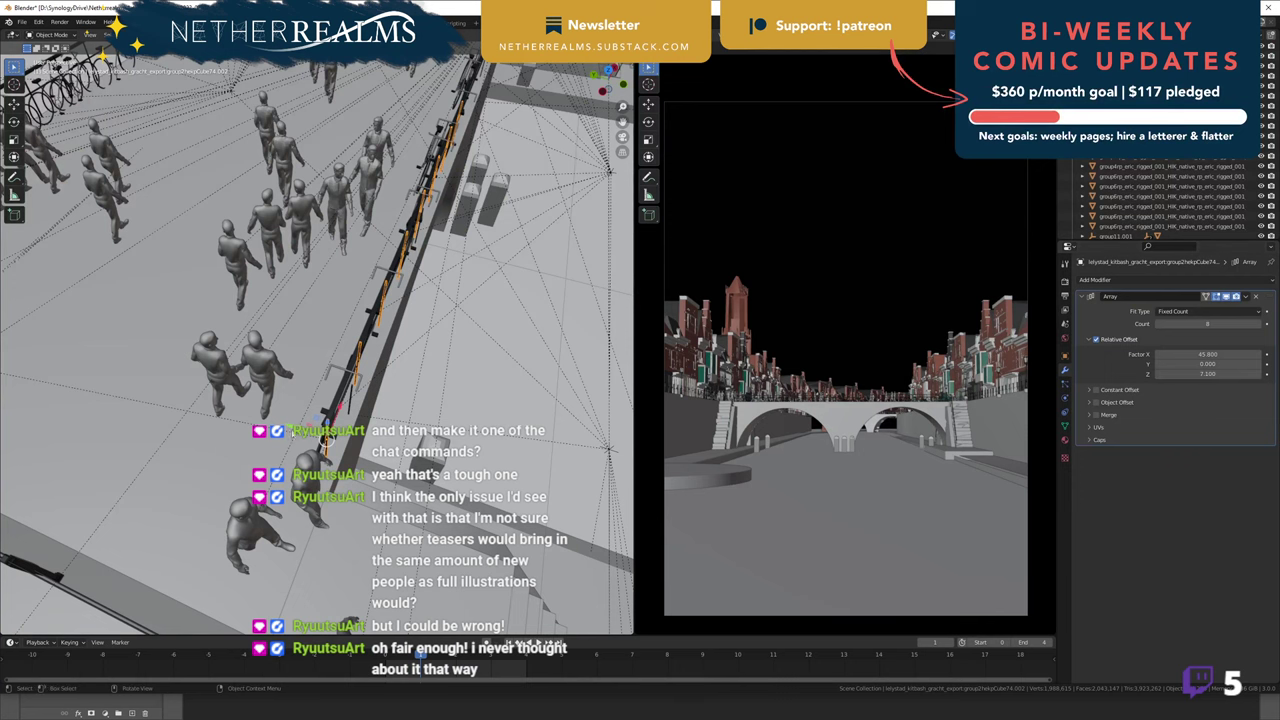
- Set the post array's count to 27 so the posts span the whole bridge
middle_drag(378, 413, 294, 326)
scroll(256, 428, down, 3)
scroll(411, 380, up, 4)
middle_drag(411, 380, 463, 372)
scroll(379, 348, down, 3)
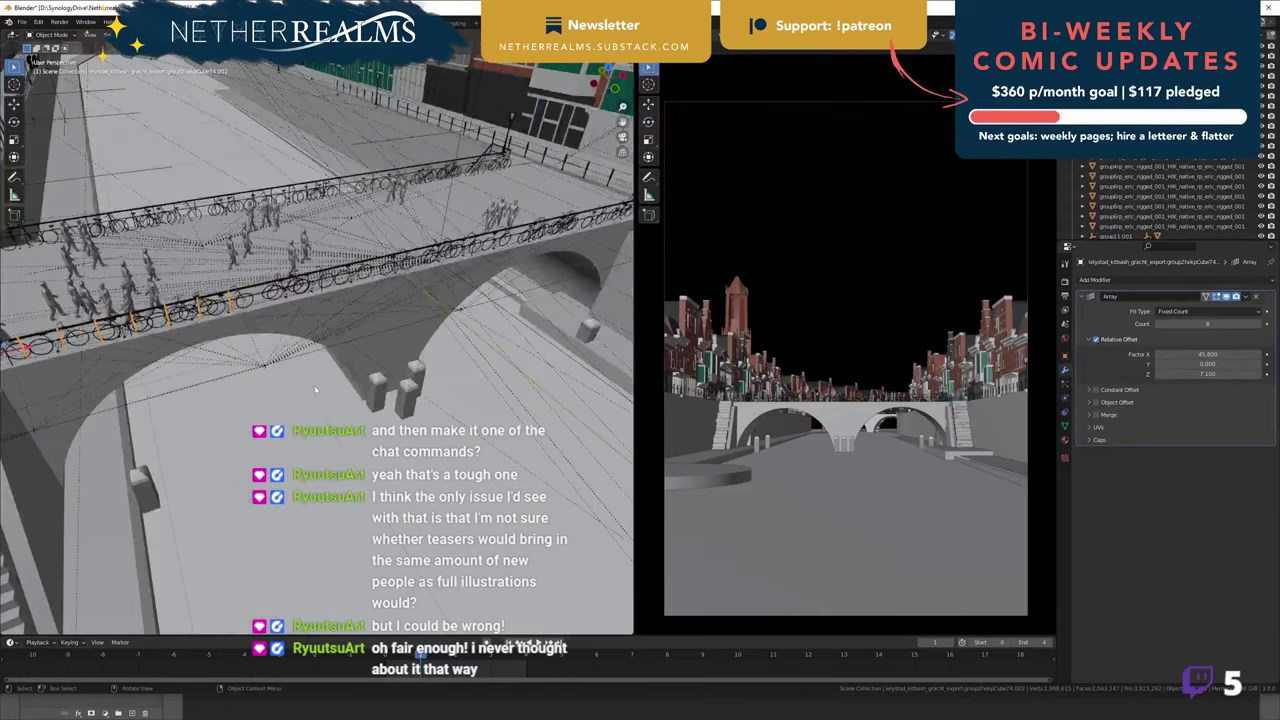
scroll(463, 372, down, 1)
drag(1208, 323, 1252, 323)
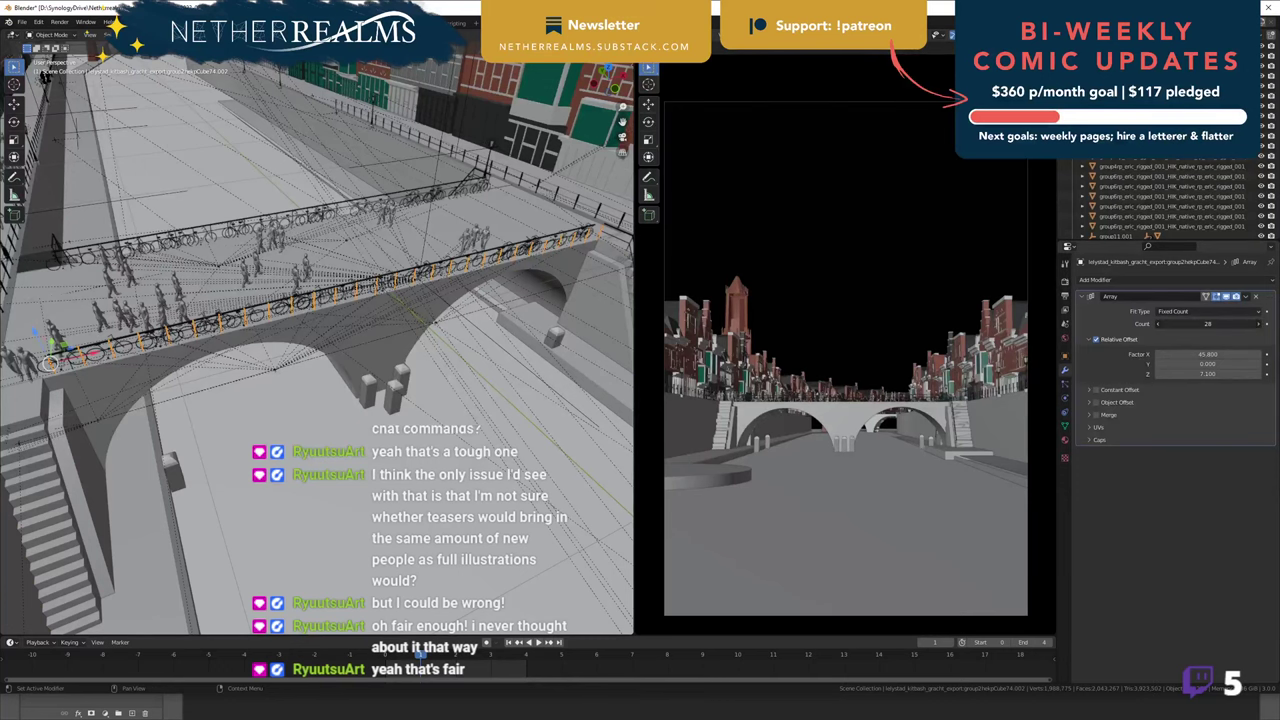
- Examine how the arrayed posts line up with the duplicated rails toward the far end of the bridge
middle_drag(448, 299, 291, 336)
scroll(400, 440, up, 5)
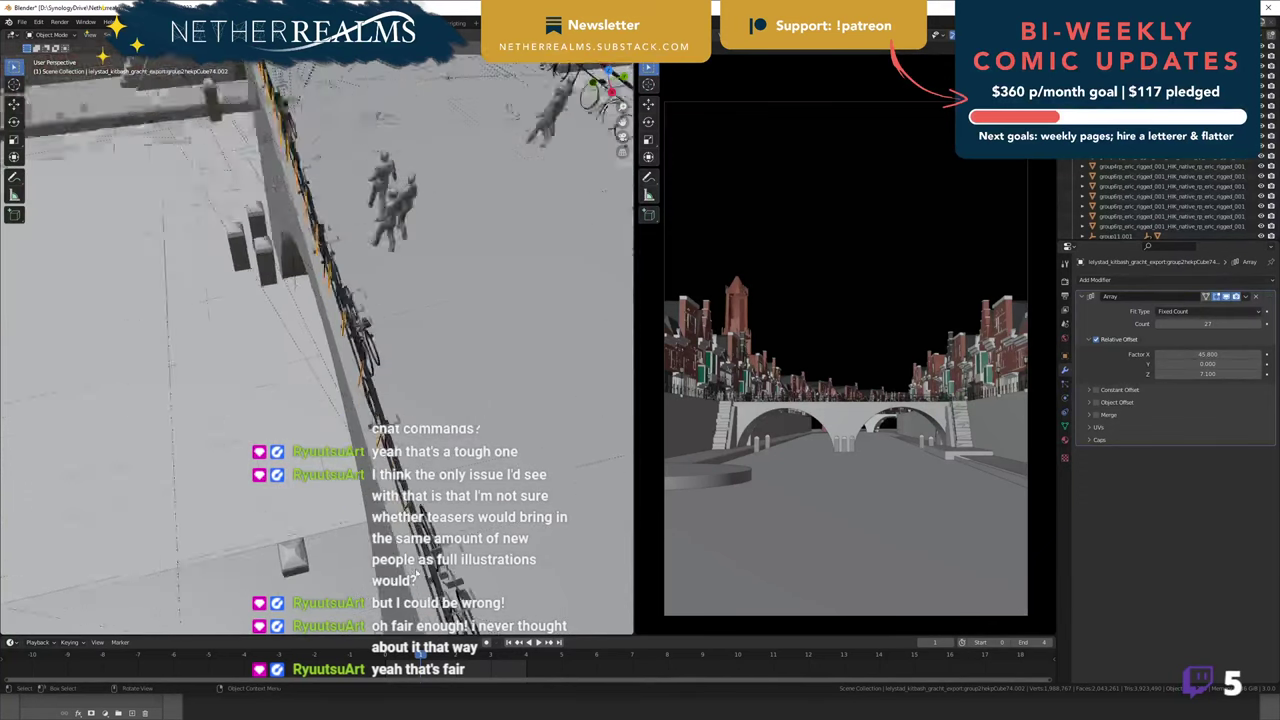
shift+middle_drag(434, 525, 401, 415)
middle_drag(335, 340, 345, 350)
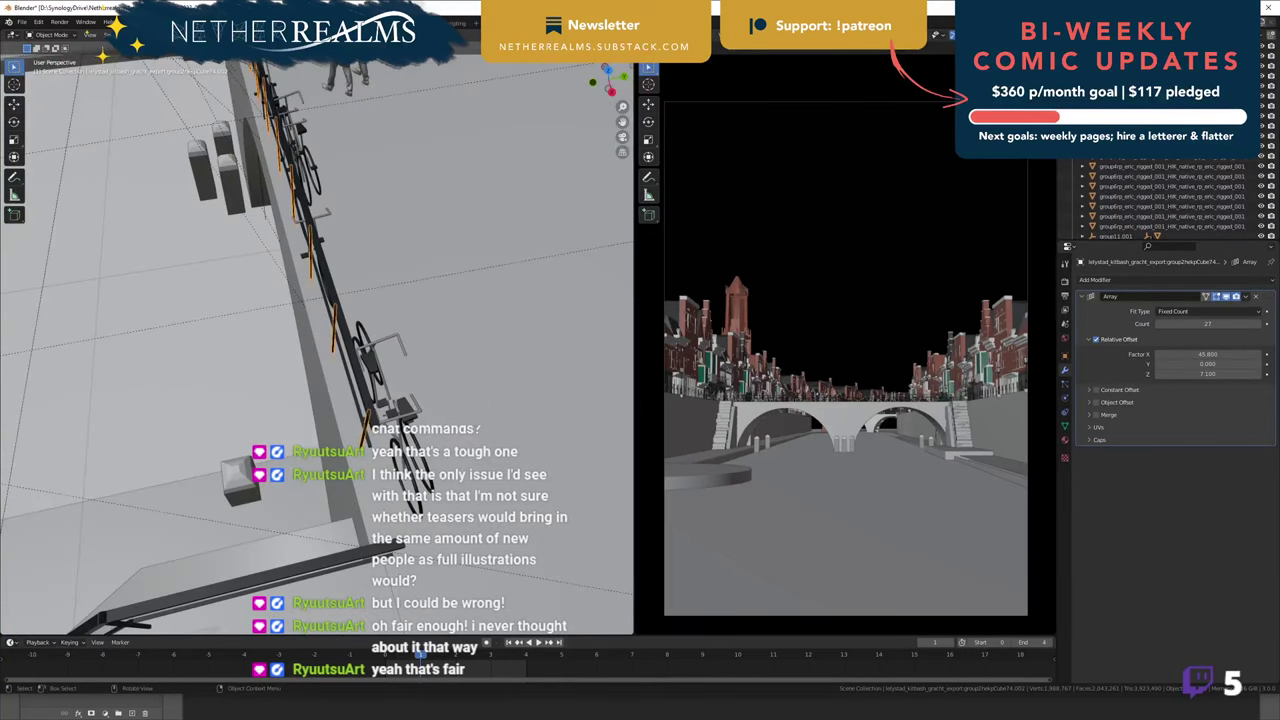
scroll(315, 400, down, 5)
middle_drag(225, 430, 325, 350)
scroll(375, 390, up, 4)
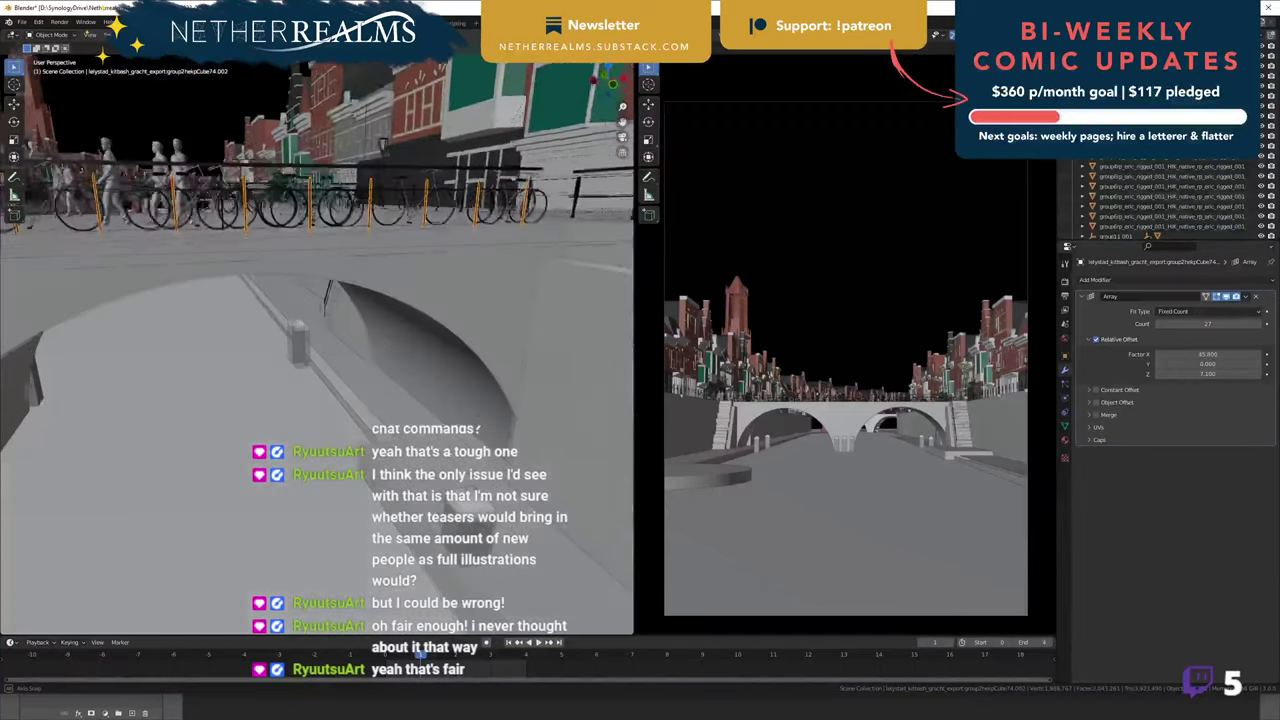
middle_drag(362, 392, 370, 370)
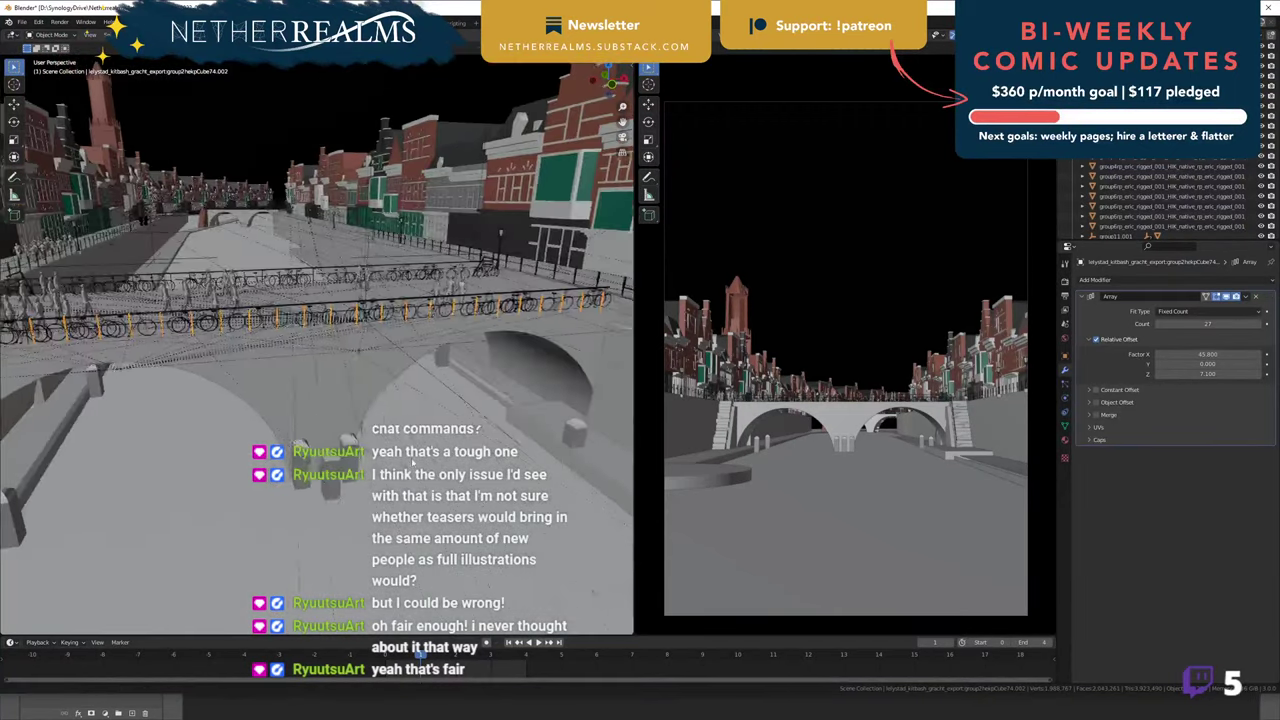
middle_drag(413, 463, 441, 459)
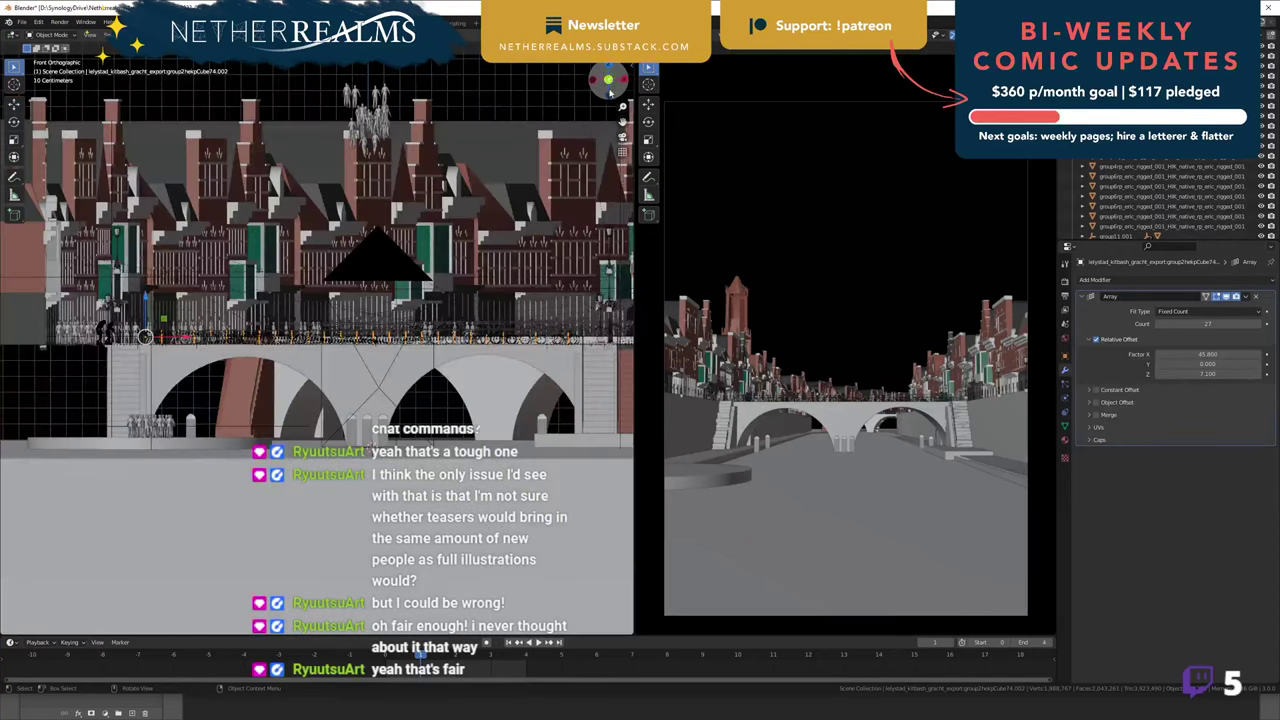
- Try a relative Y factor of -0.5 on the post array in front view, then reset it to 0
click(610, 88)
drag(1207, 364, 1220, 364)
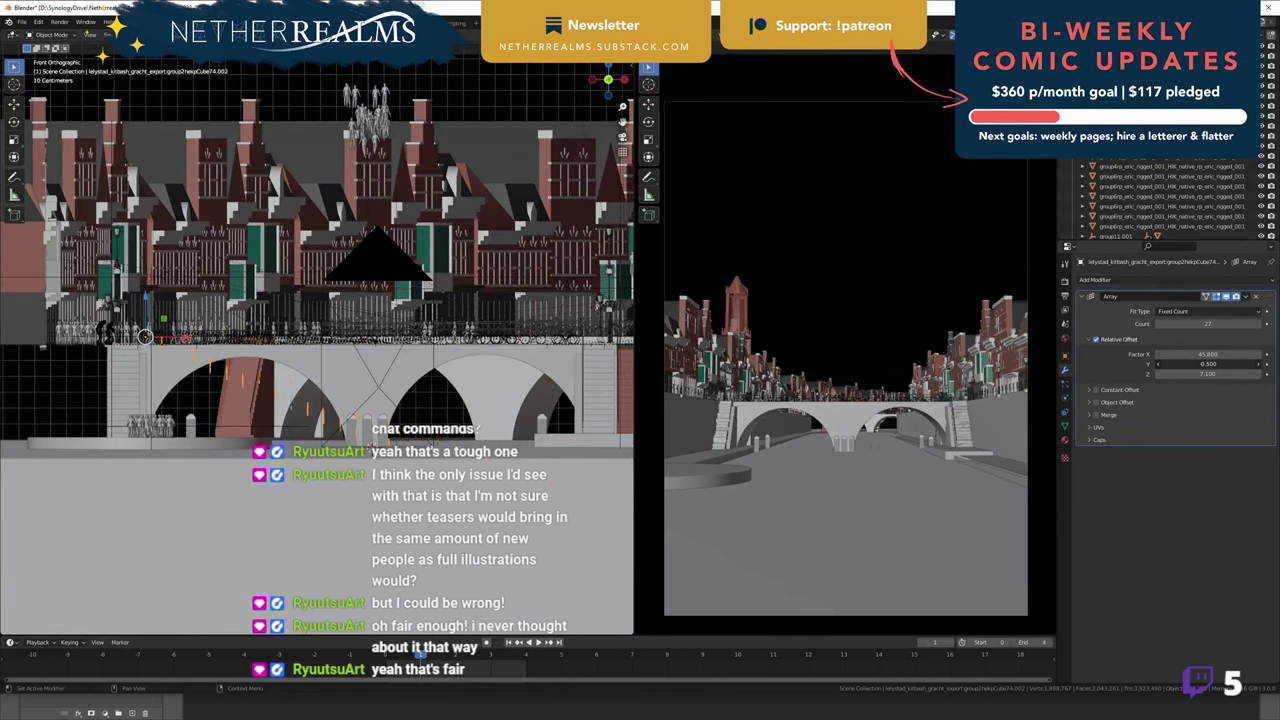
click(1210, 363)
text(0)
key(Return)
drag(1208, 354, 1230, 354)
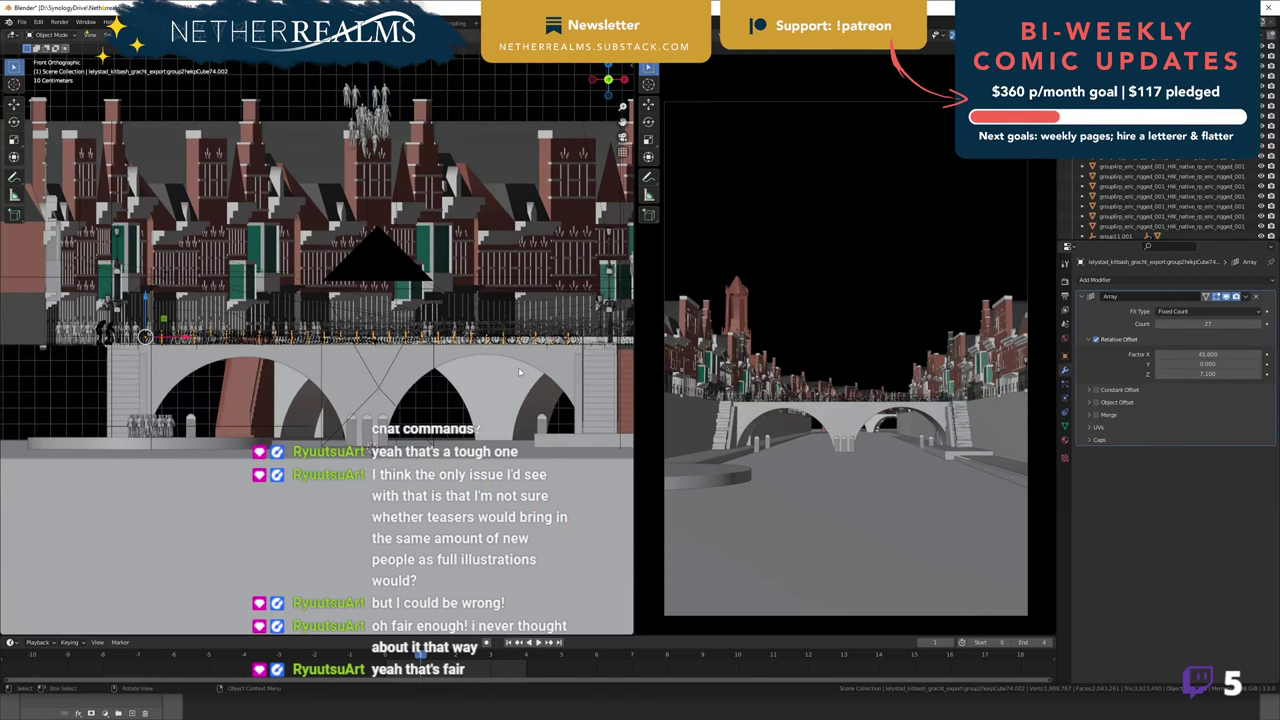
- Inspect the height and spacing of the arrayed posts from the near end of the bridge across to the opposite quay
scroll(518, 367, up, 5)
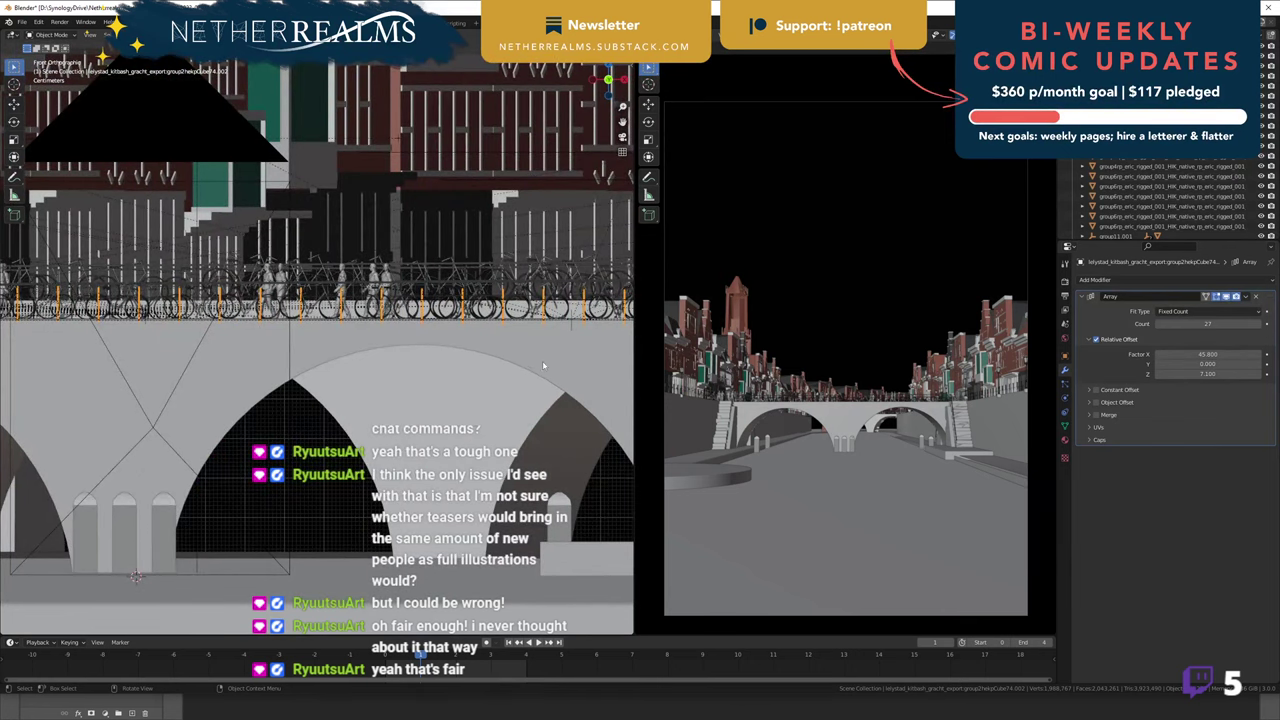
middle_drag(543, 366, 335, 568)
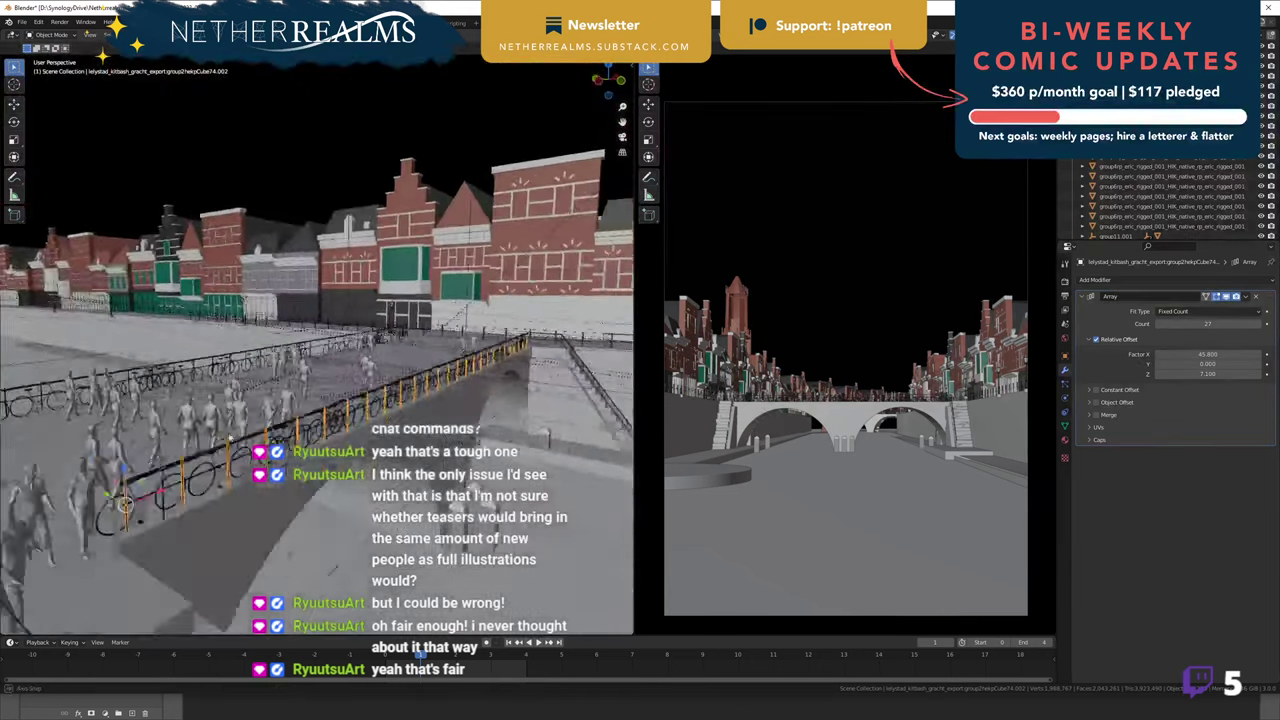
middle_drag(229, 438, 310, 470)
shift+middle_drag(530, 474, 408, 453)
scroll(441, 464, up, 5)
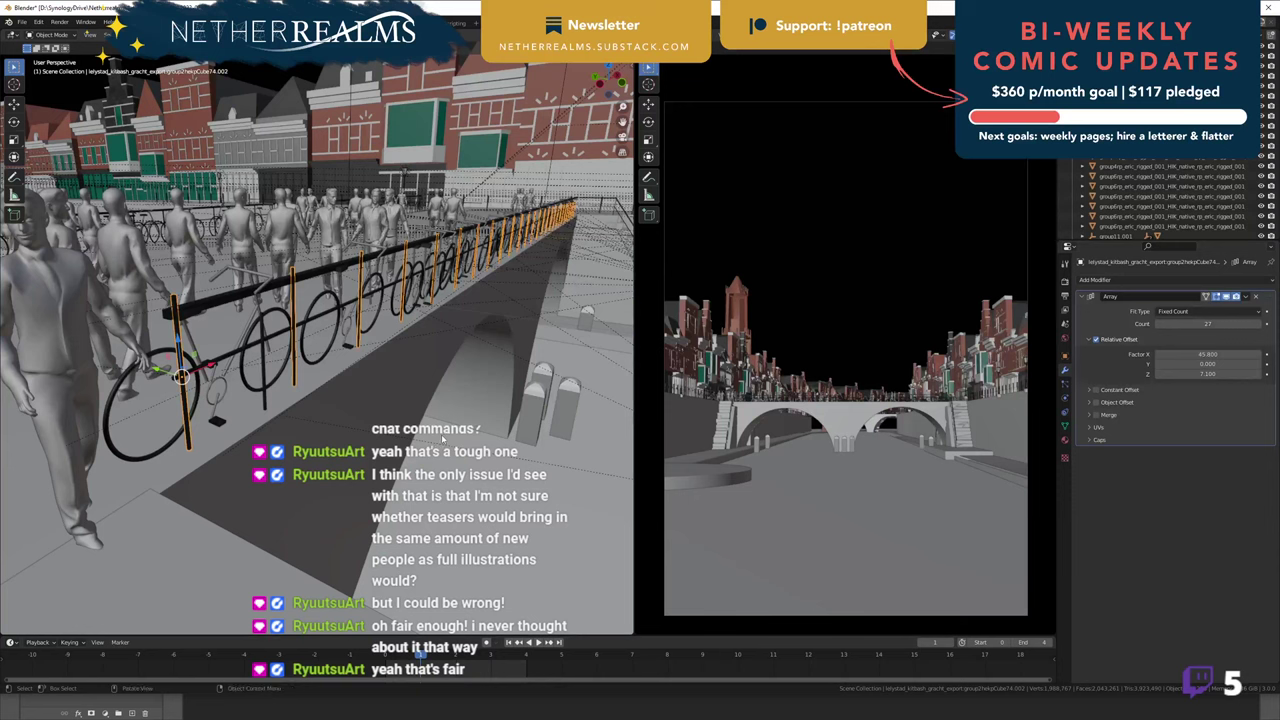
scroll(443, 439, down, 5)
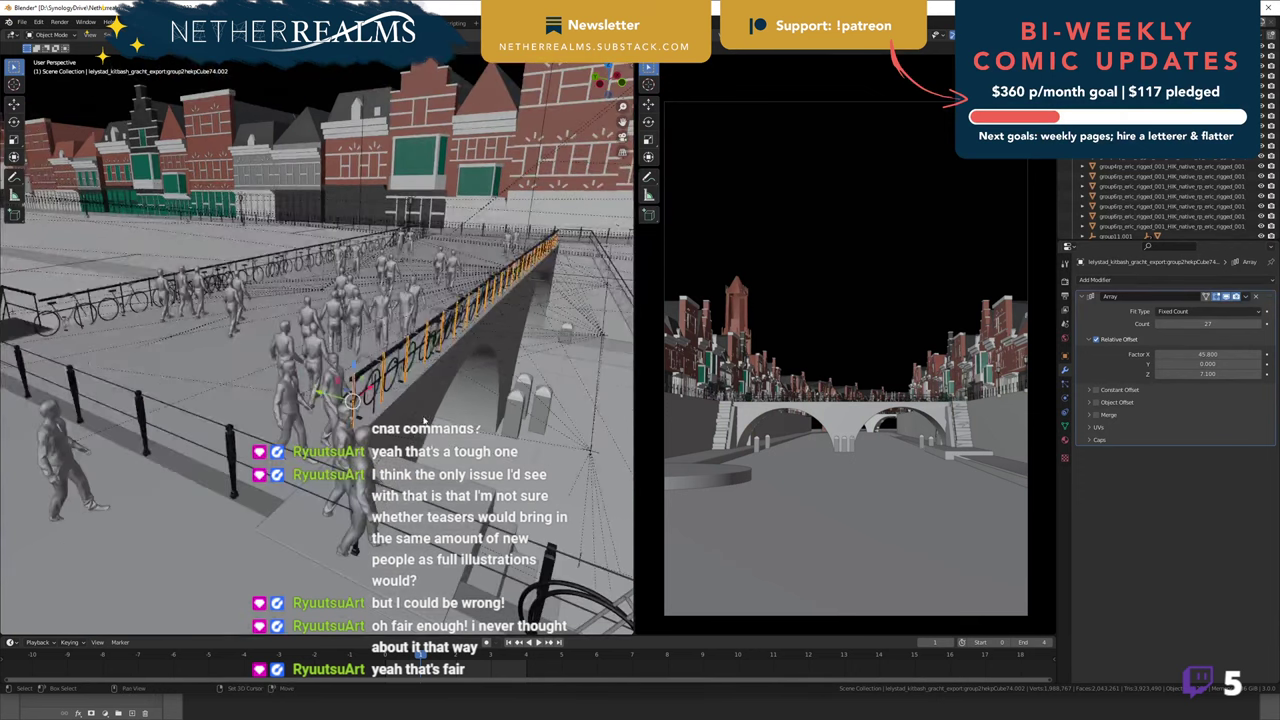
shift+middle_drag(540, 350, 354, 420)
middle_drag(487, 393, 451, 377)
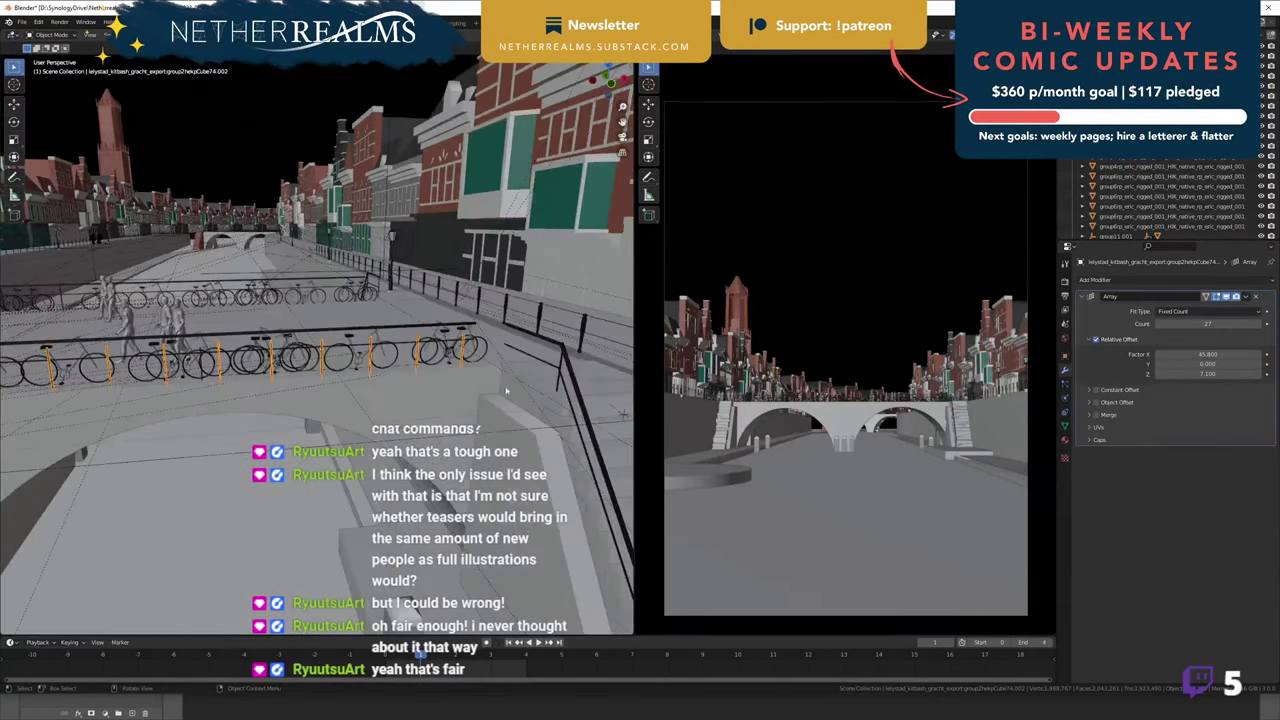
- Set the post array's relative Y factor to 0.01 to fine-tune the posts' height along the bridge
click(1221, 366)
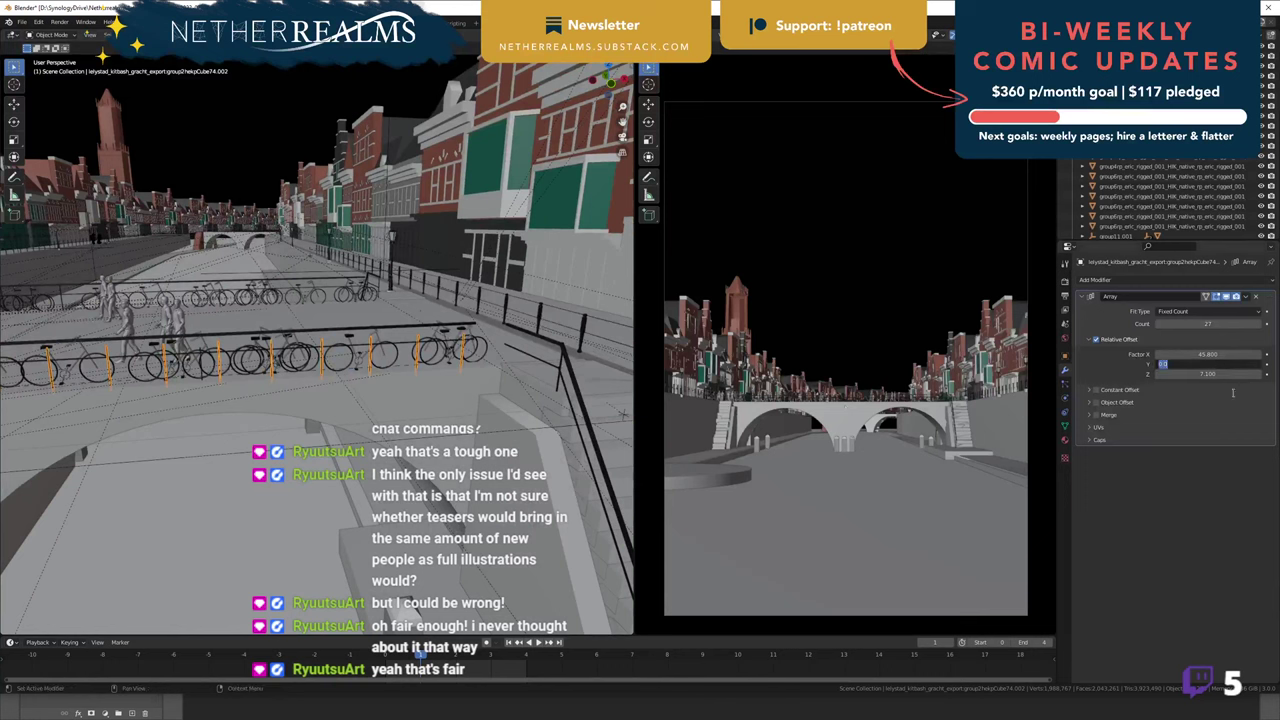
text(0.3)
key(Return)
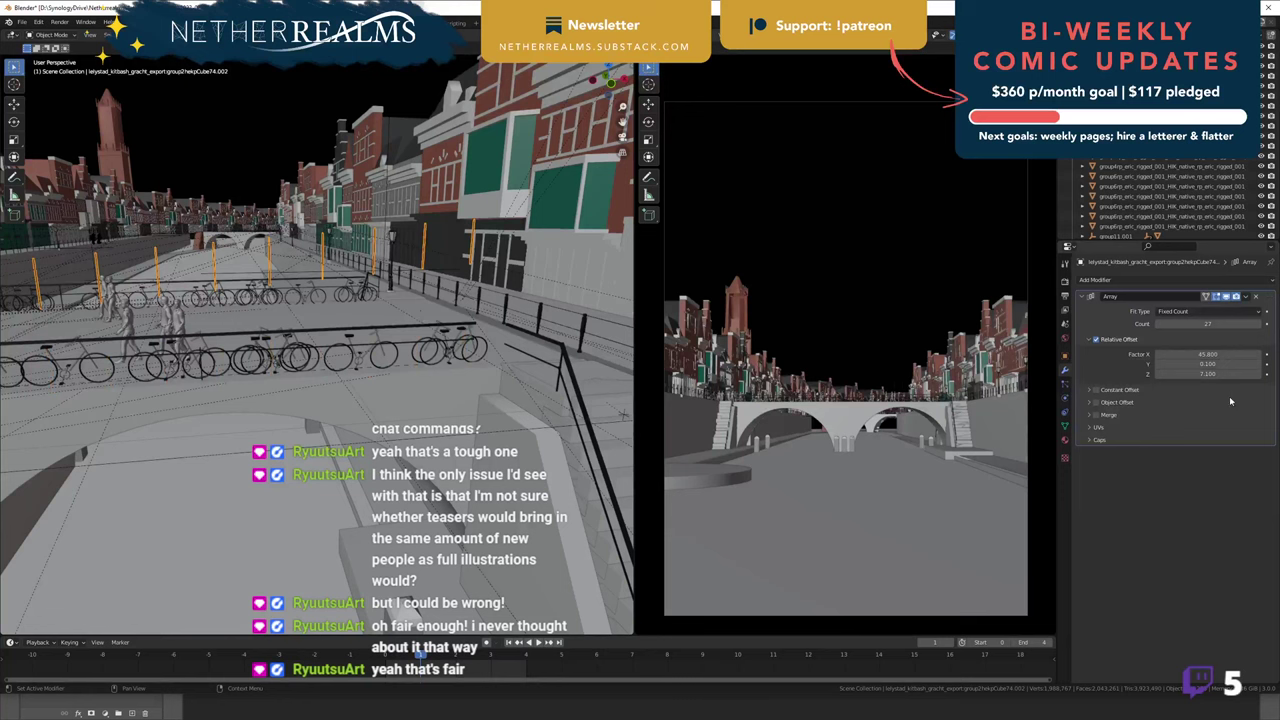
click(1219, 365)
key(Right)
key(Left)
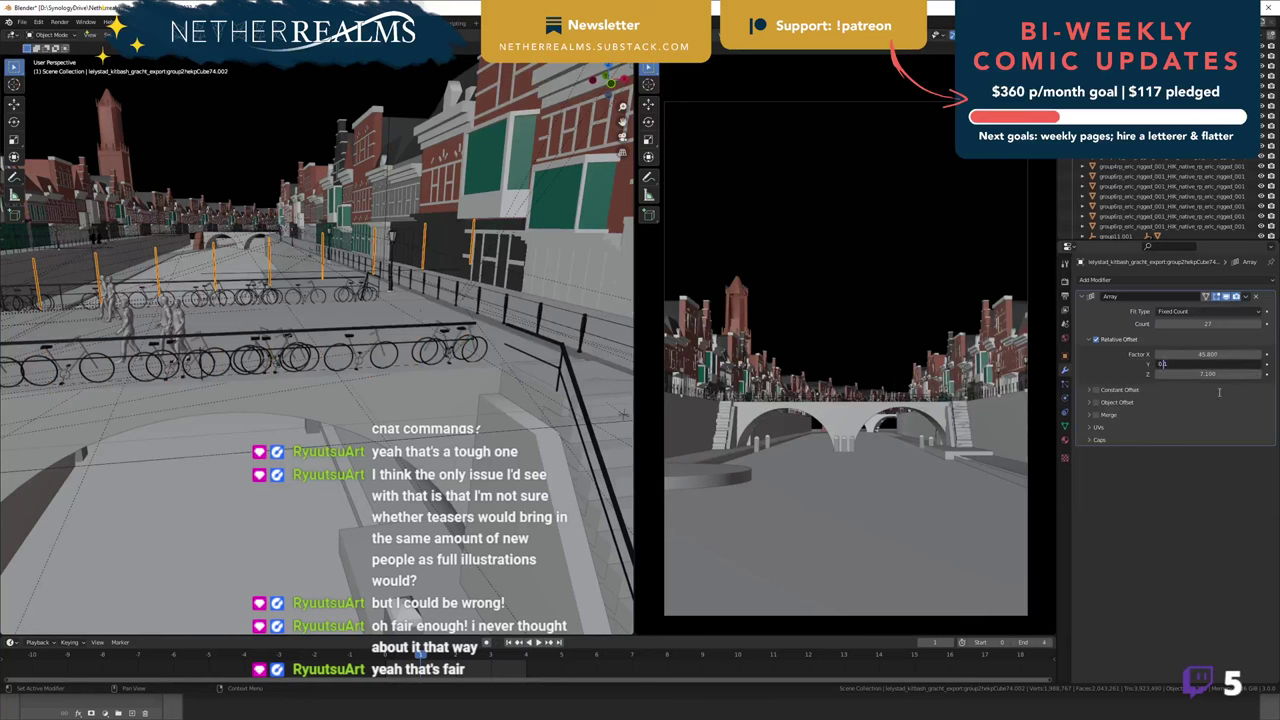
text(03)
key(Return)
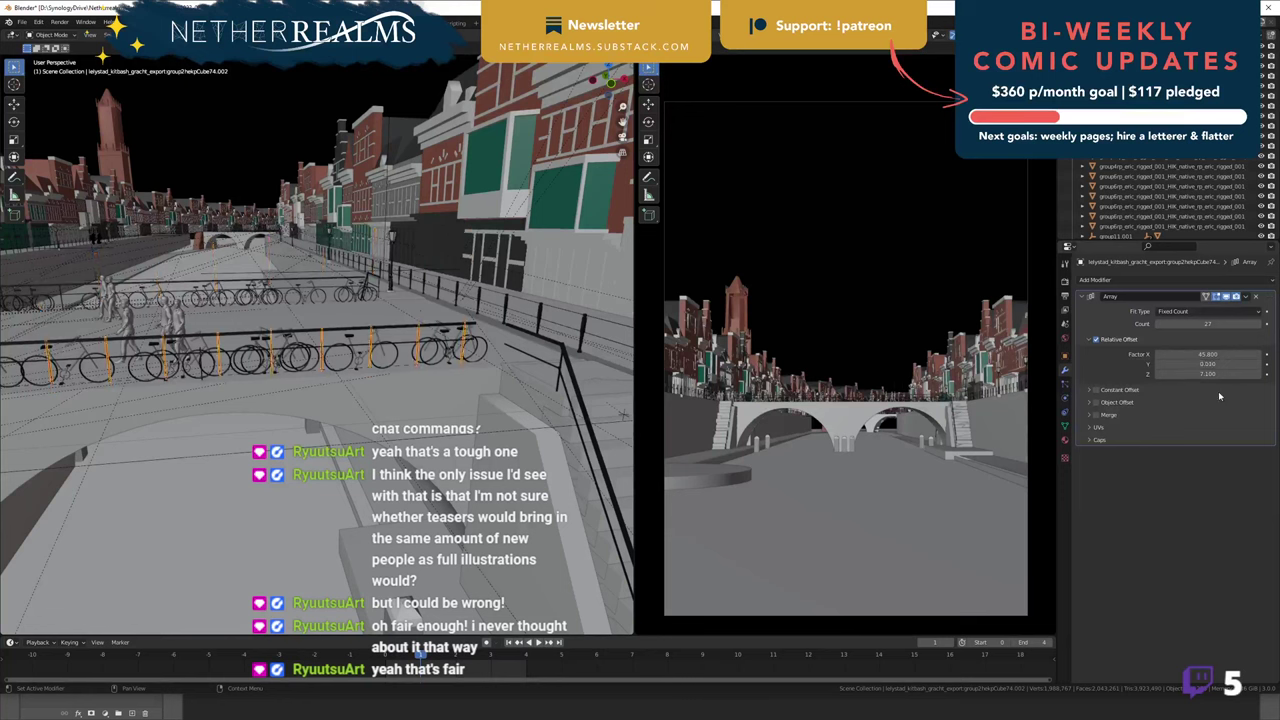
- Save the scene file and check the finished row of posts along the bridge edge
key(ctrl+s)
scroll(276, 421, down, 3)
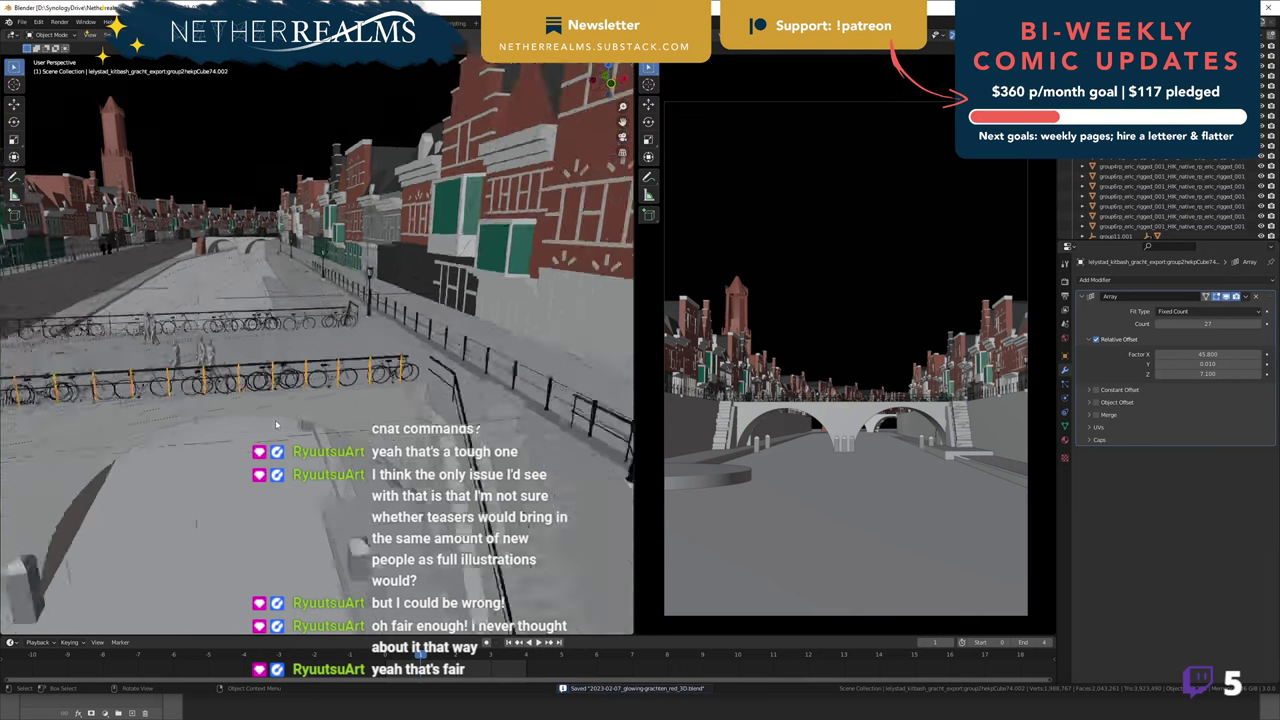
middle_drag(275, 424, 423, 414)
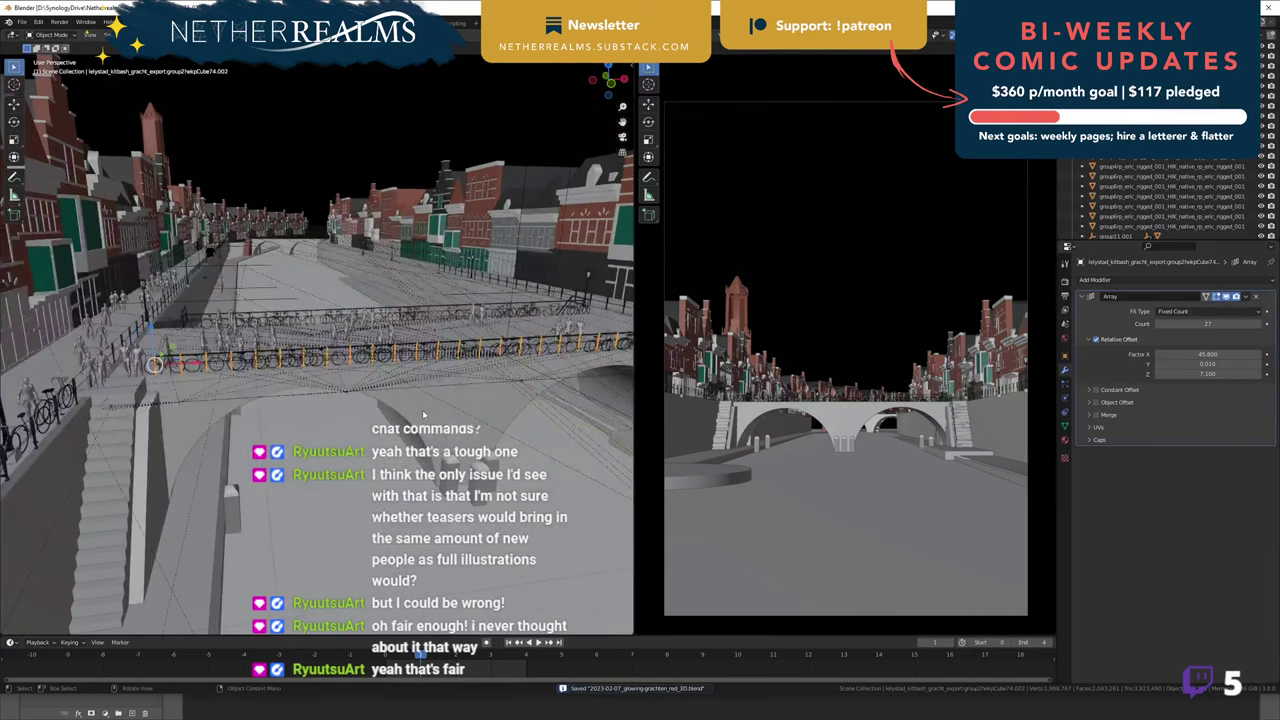
key(ctrl+s)
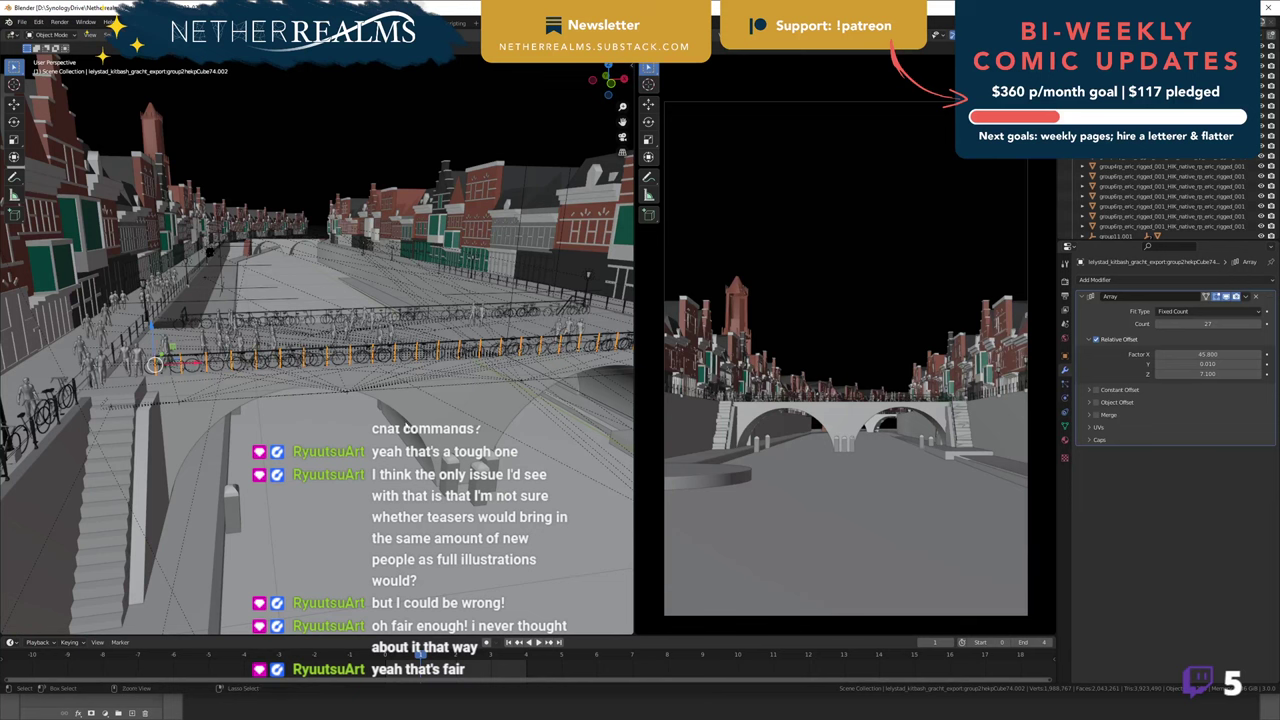
key(ctrl+s)
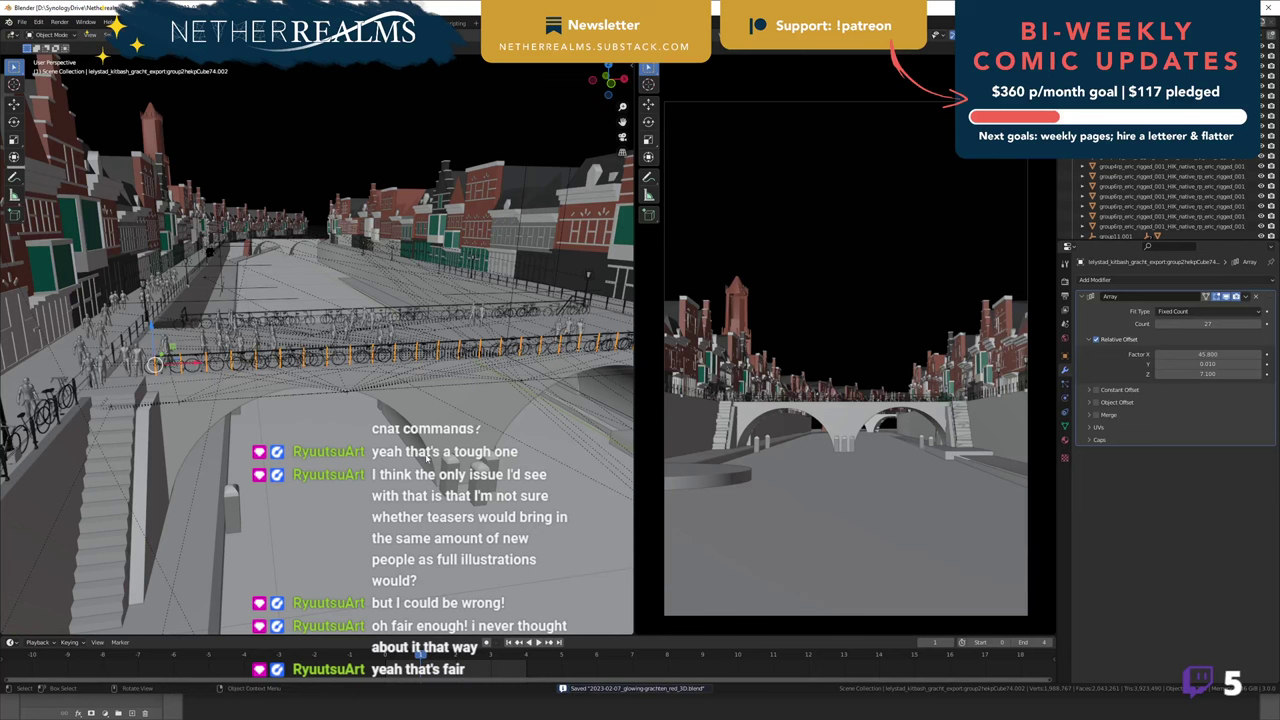